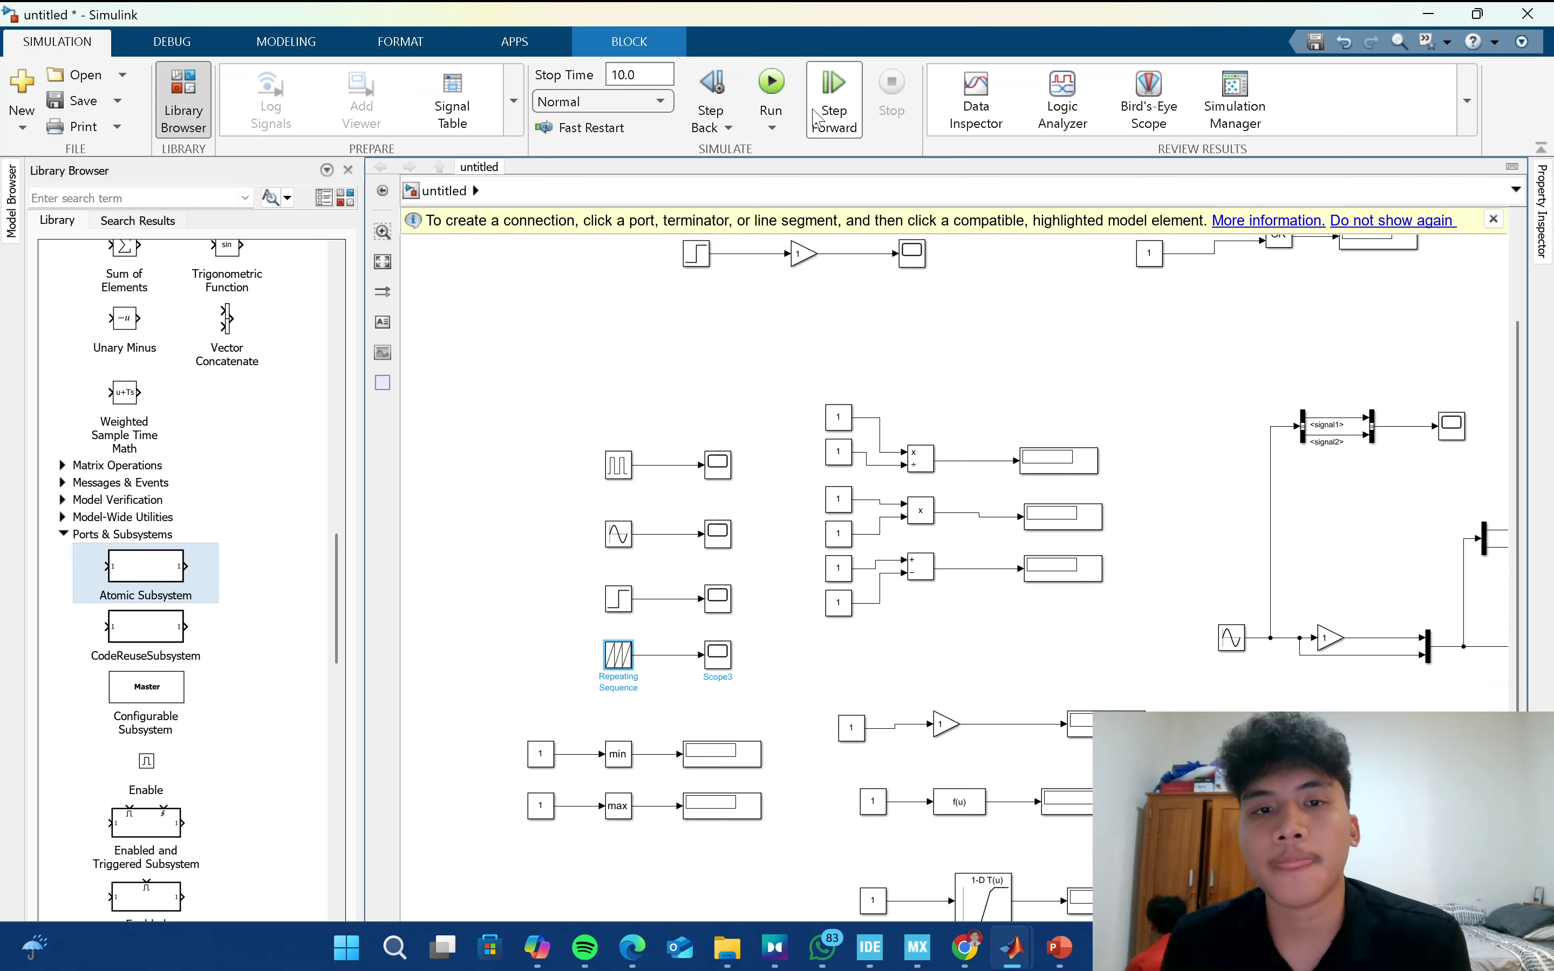
# Try to run the model's simulation and check the pulse generator's output in its scope.
pyautogui.click(784, 94)
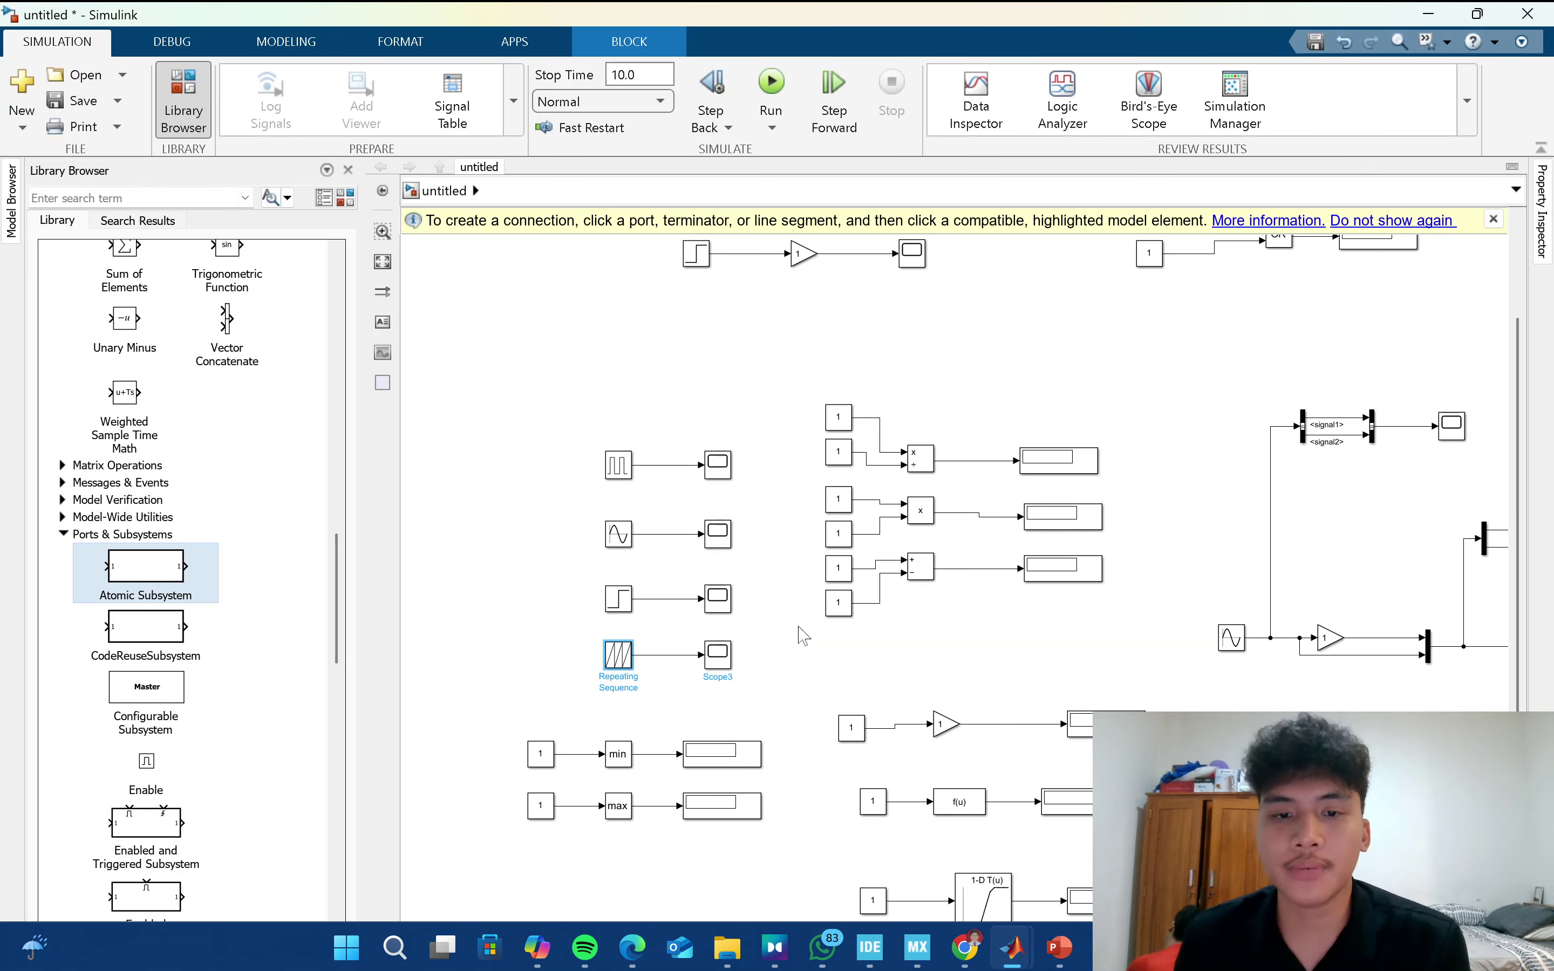
pyautogui.click(718, 463)
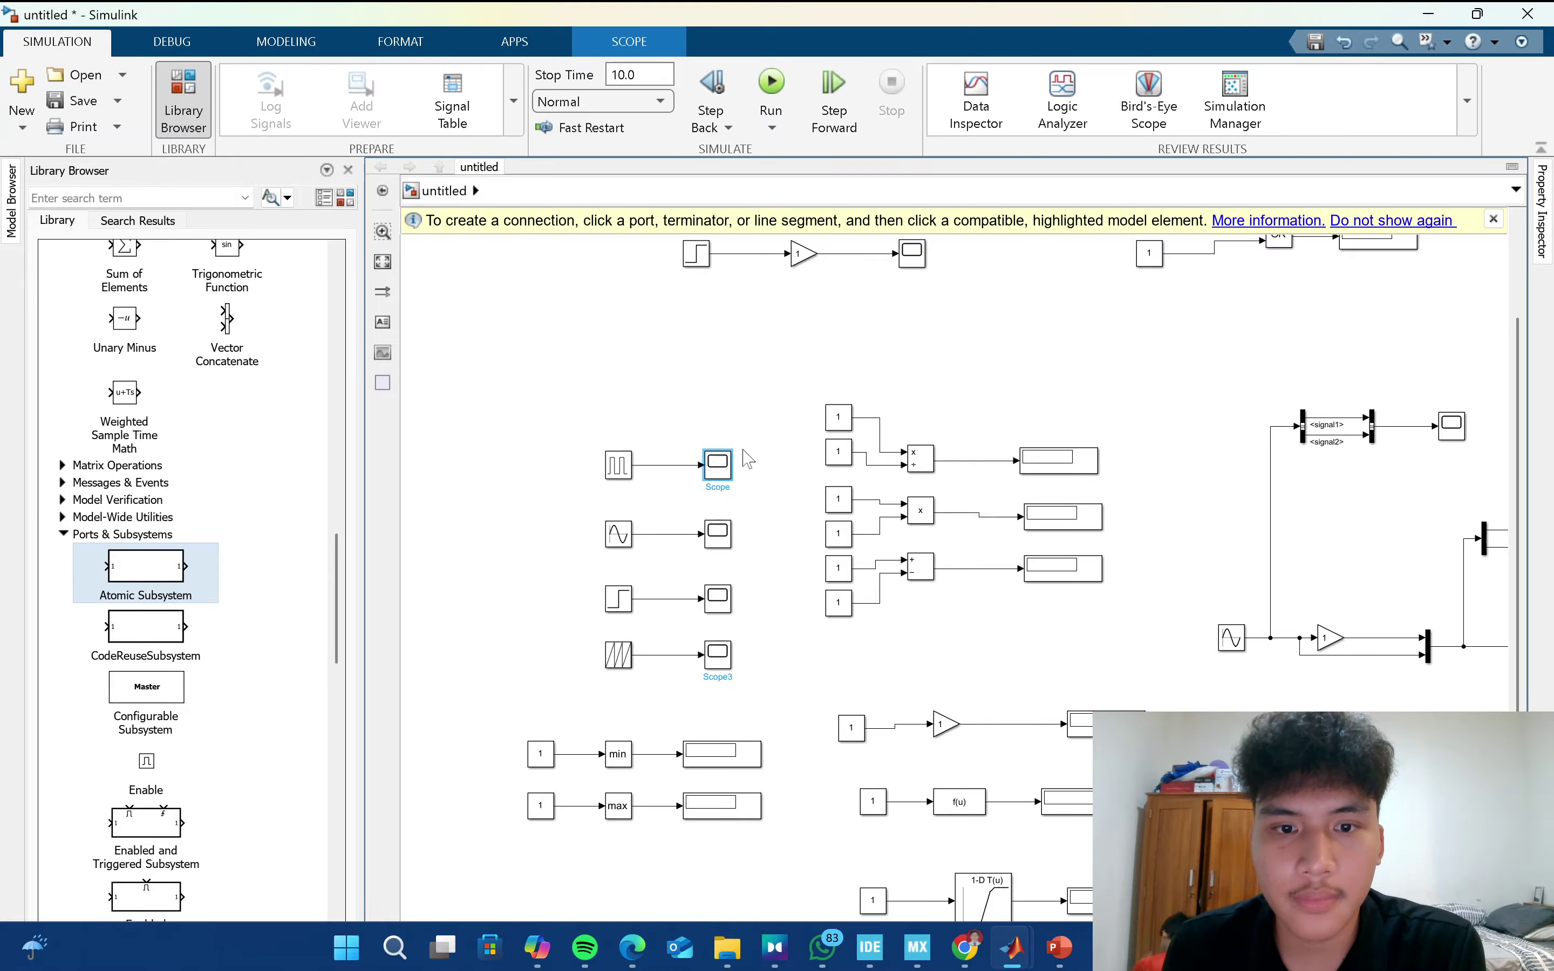
pyautogui.doubleClick(719, 464)
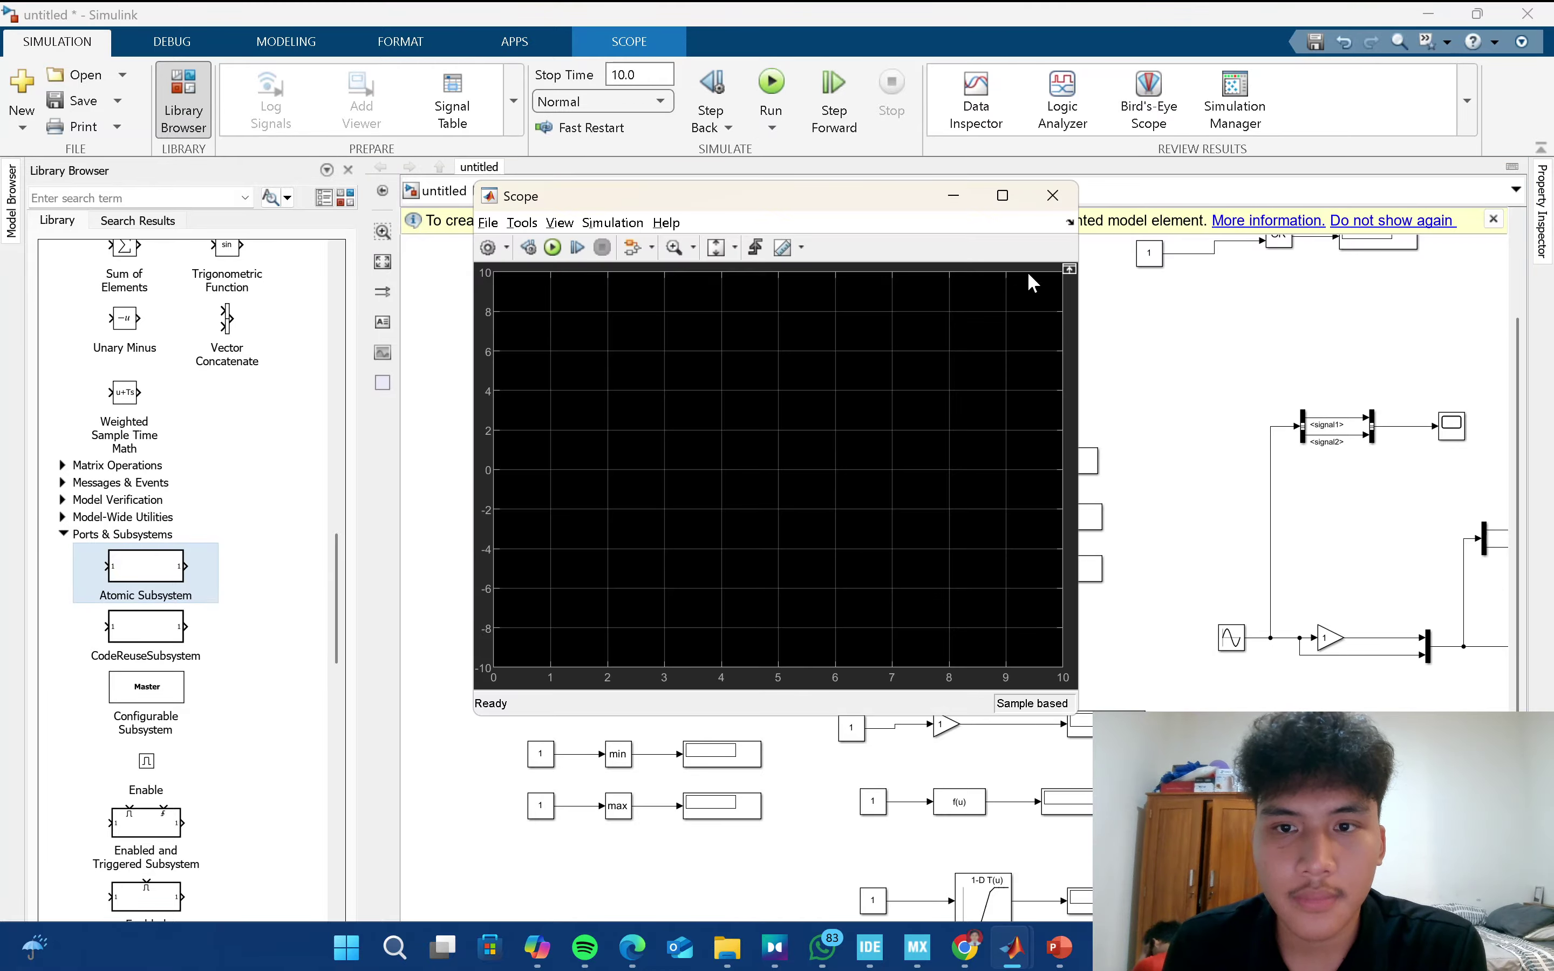
pyautogui.moveTo(928, 196); pyautogui.dragTo(854, 327)
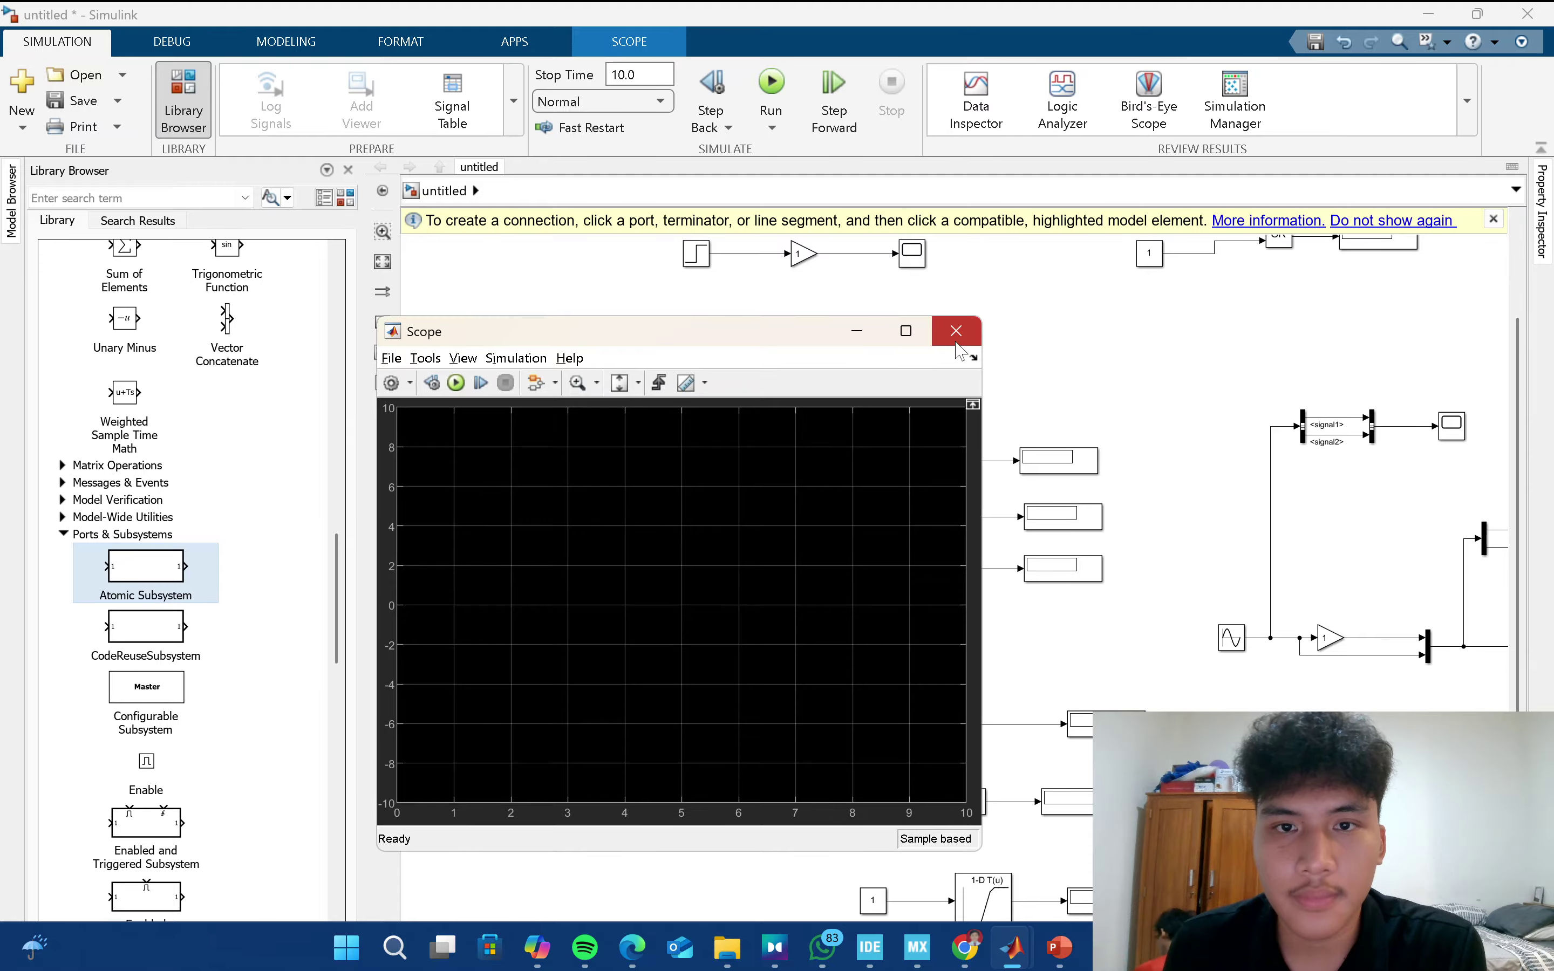
pyautogui.click(957, 329)
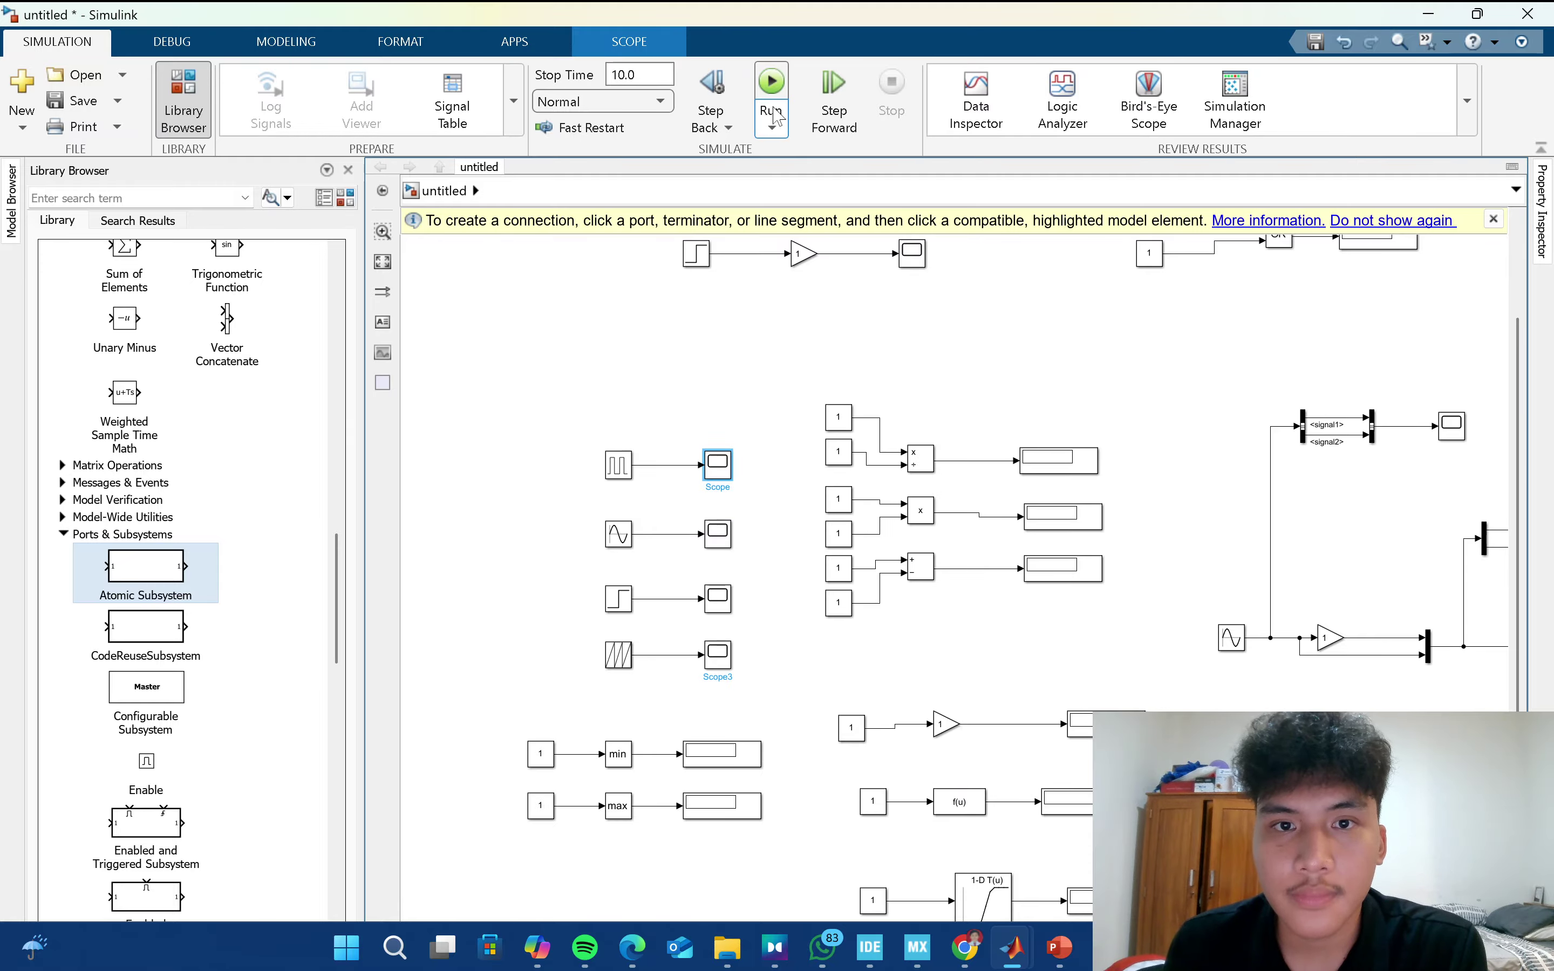
# Run the full model's simulation again and recheck the scope connected to the pulse generator.
pyautogui.click(782, 124)
pyautogui.click(806, 170)
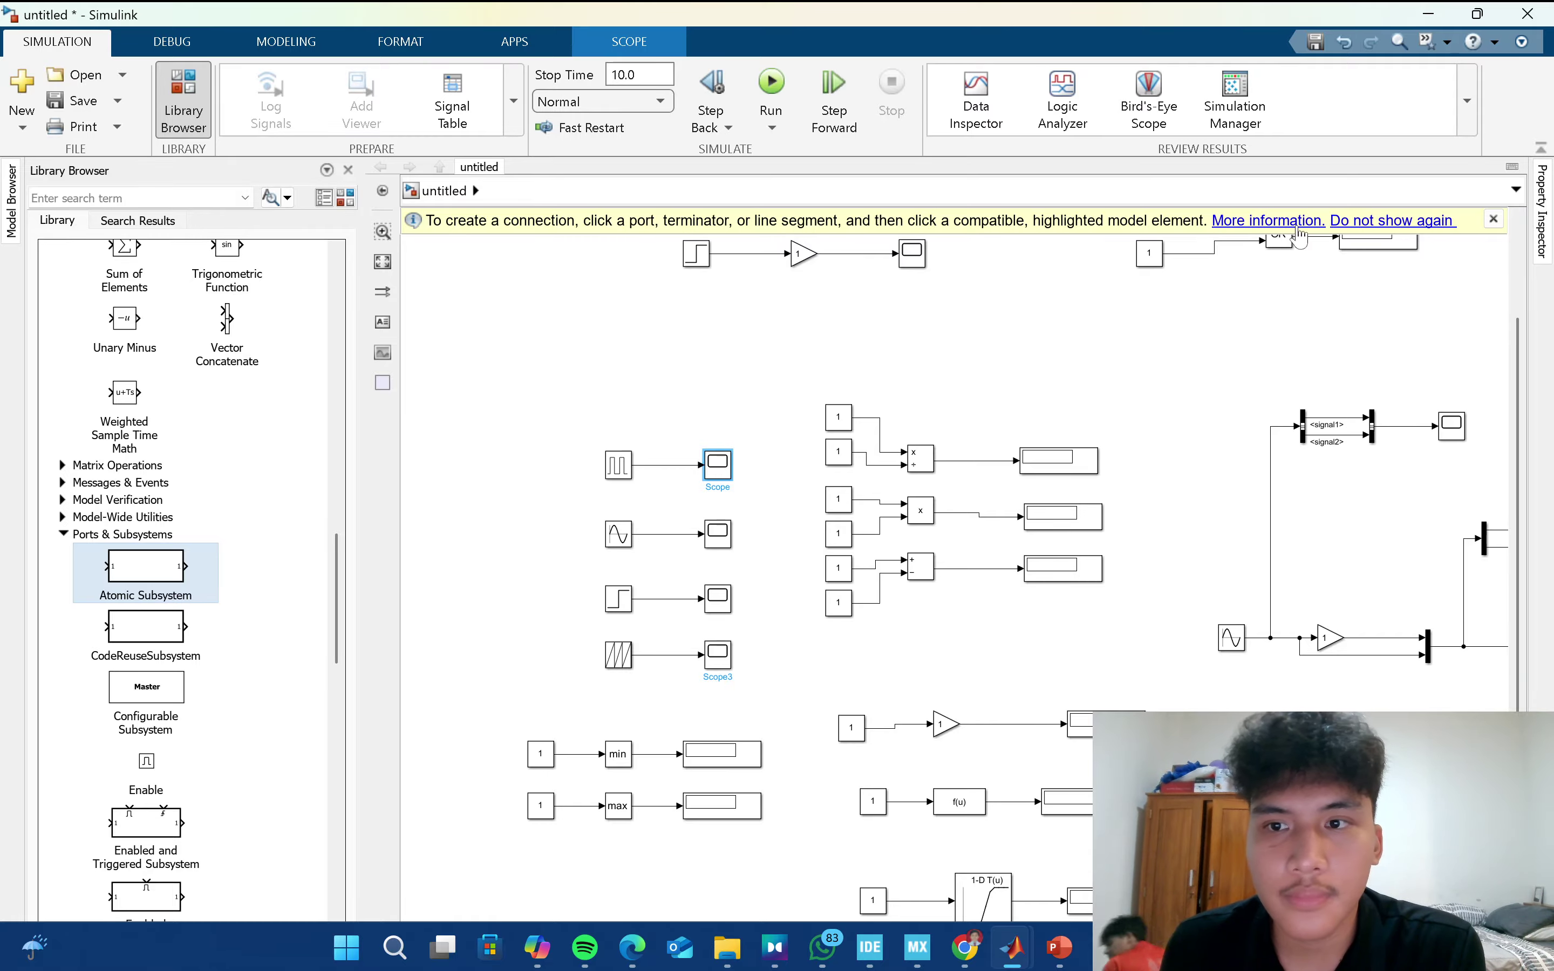
pyautogui.doubleClick(719, 464)
pyautogui.click(950, 332)
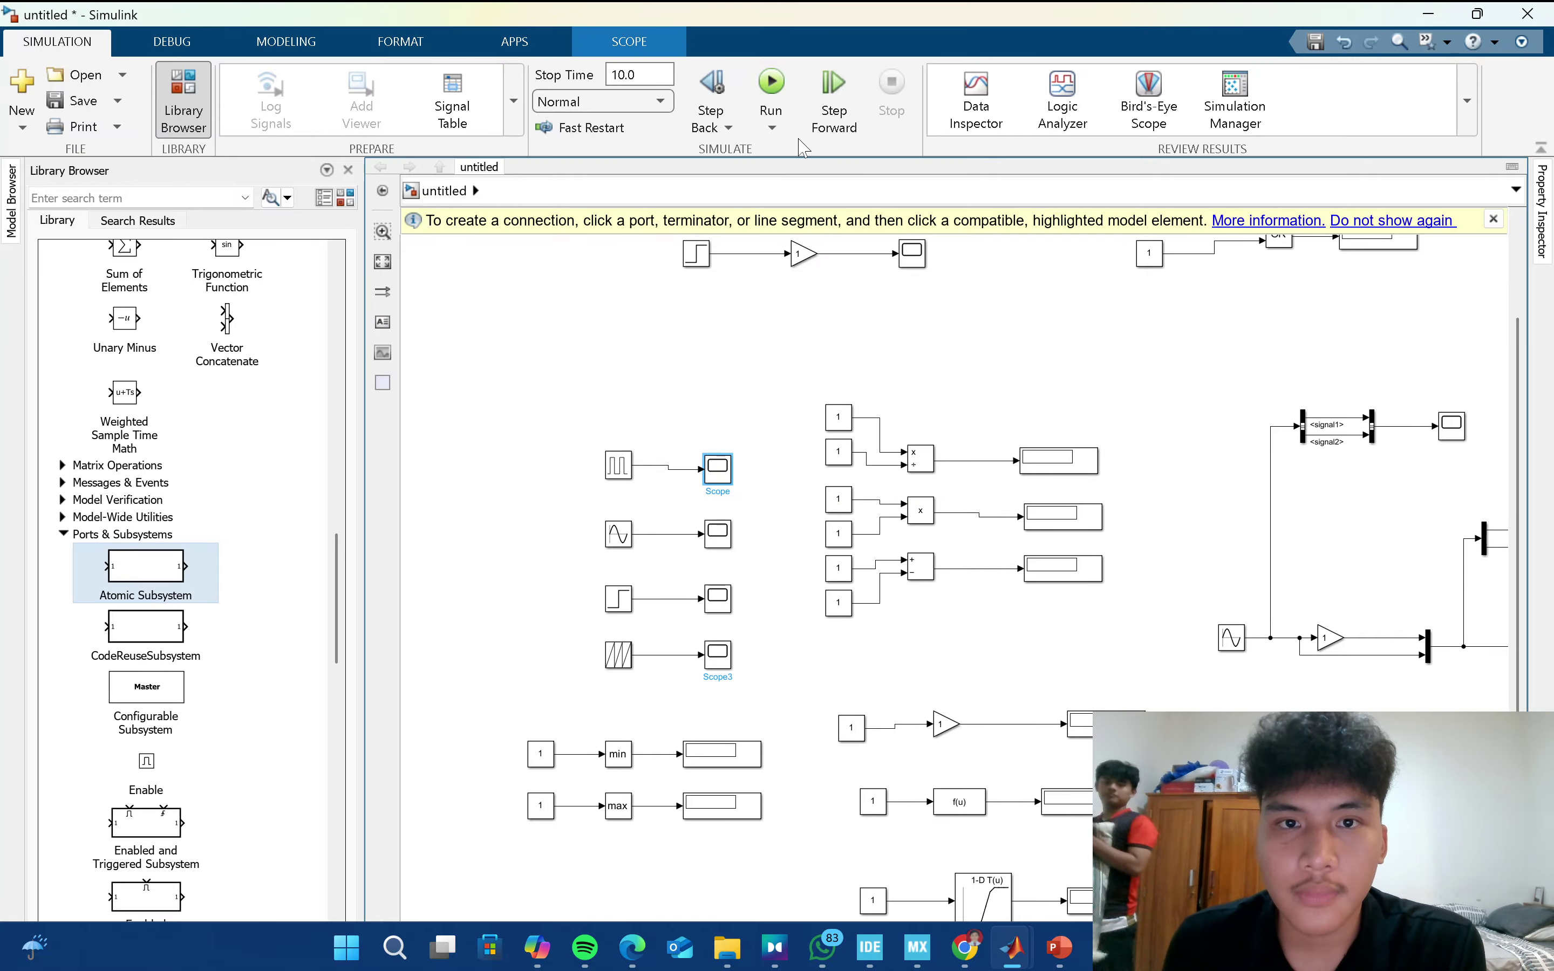
pyautogui.click(778, 118)
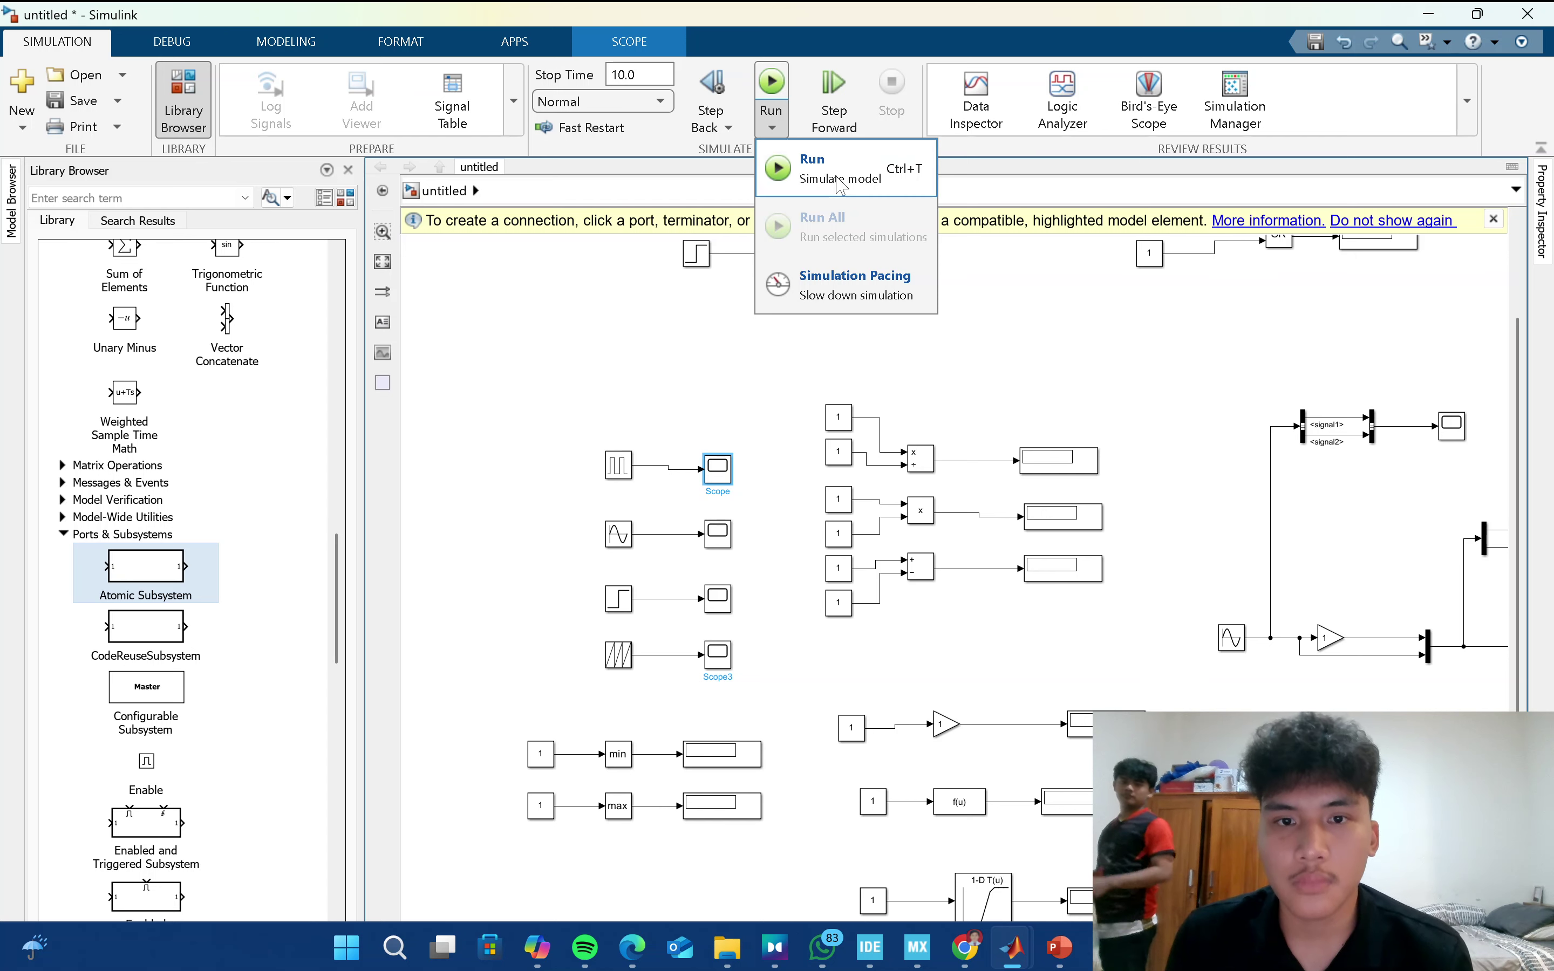
pyautogui.click(812, 168)
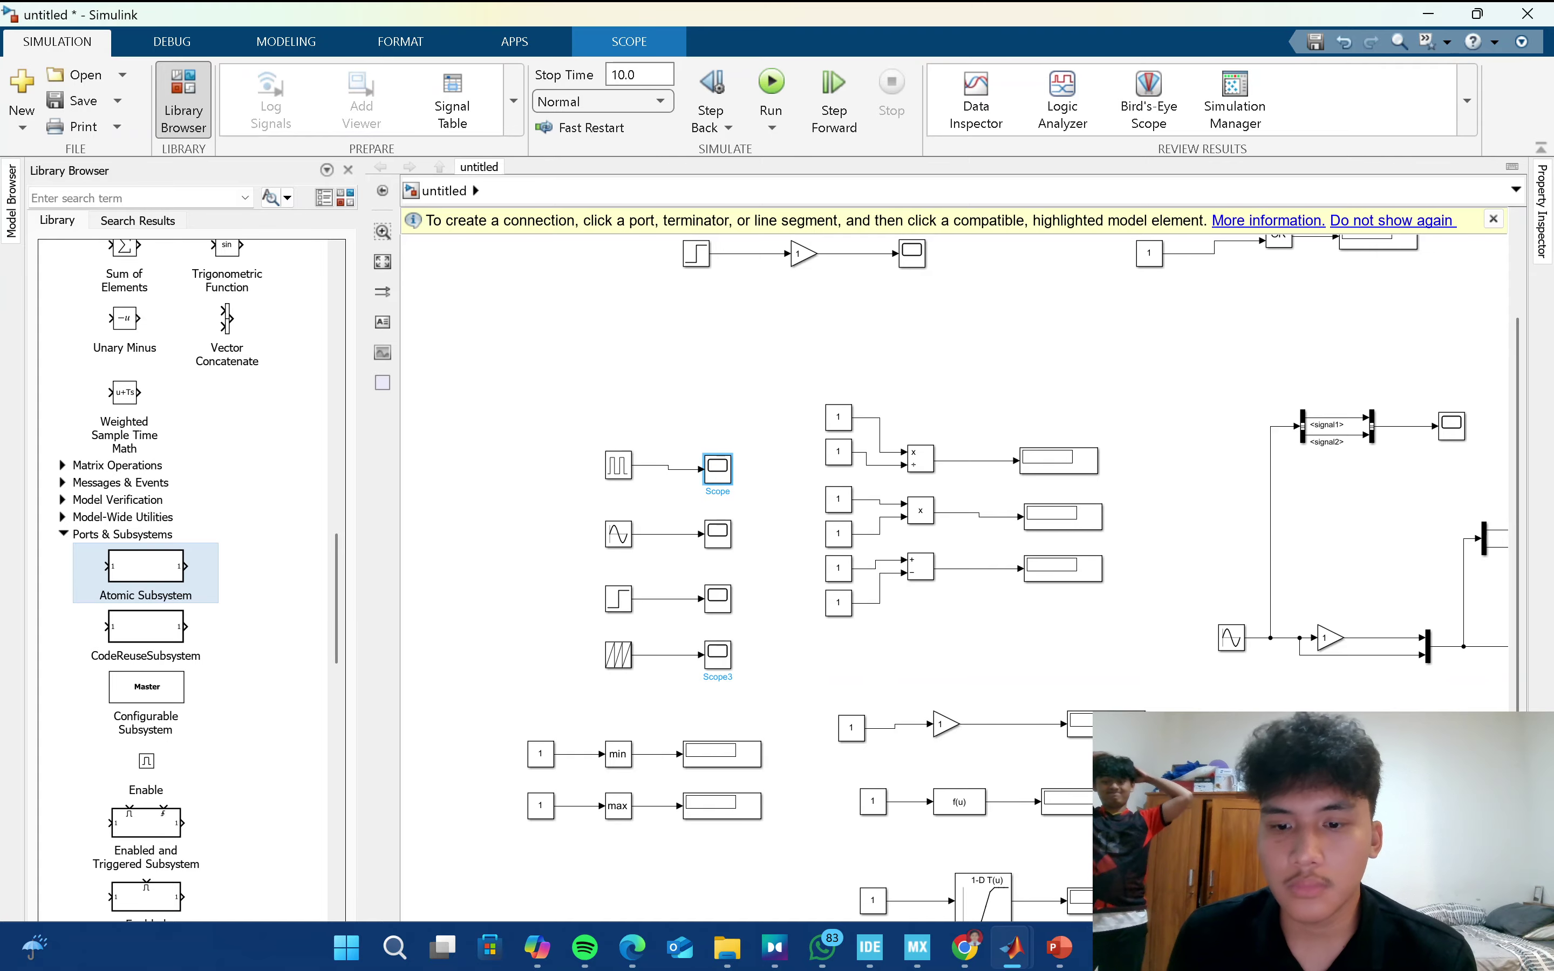
# Switch to the untitled1 model with the four source-and-scope pairs and run its simulation.
pyautogui.hotkey('alt', 'Tab')
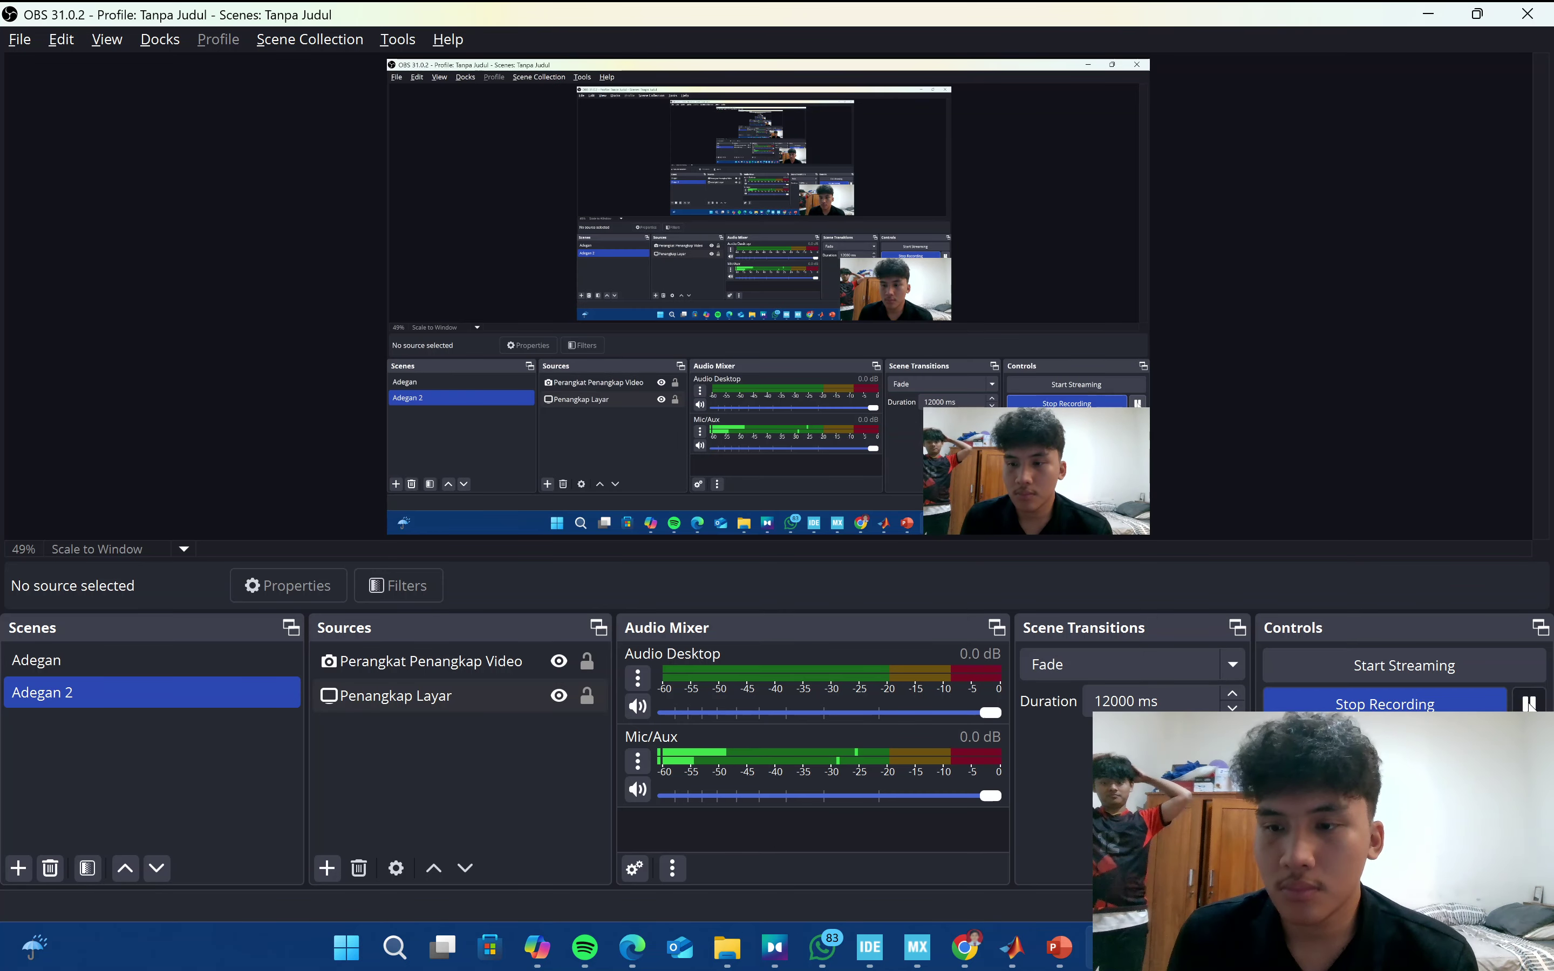
pyautogui.hotkey('alt', 'Tab')
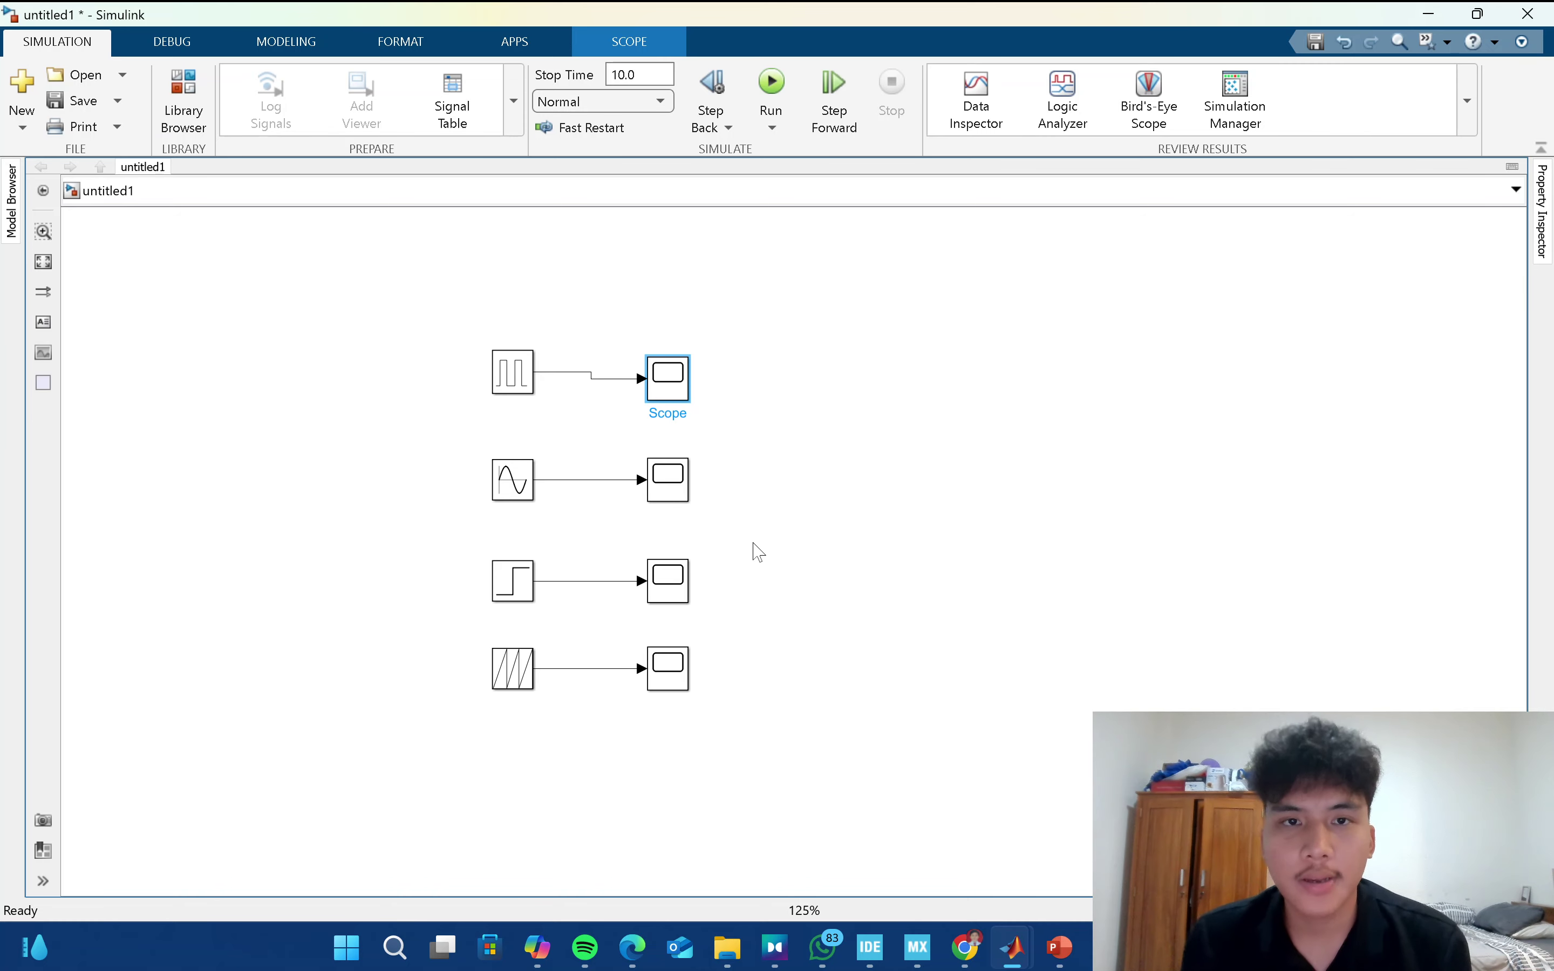
pyautogui.hotkey('alt', 'Tab')
pyautogui.hotkey('alt', 'Tab')
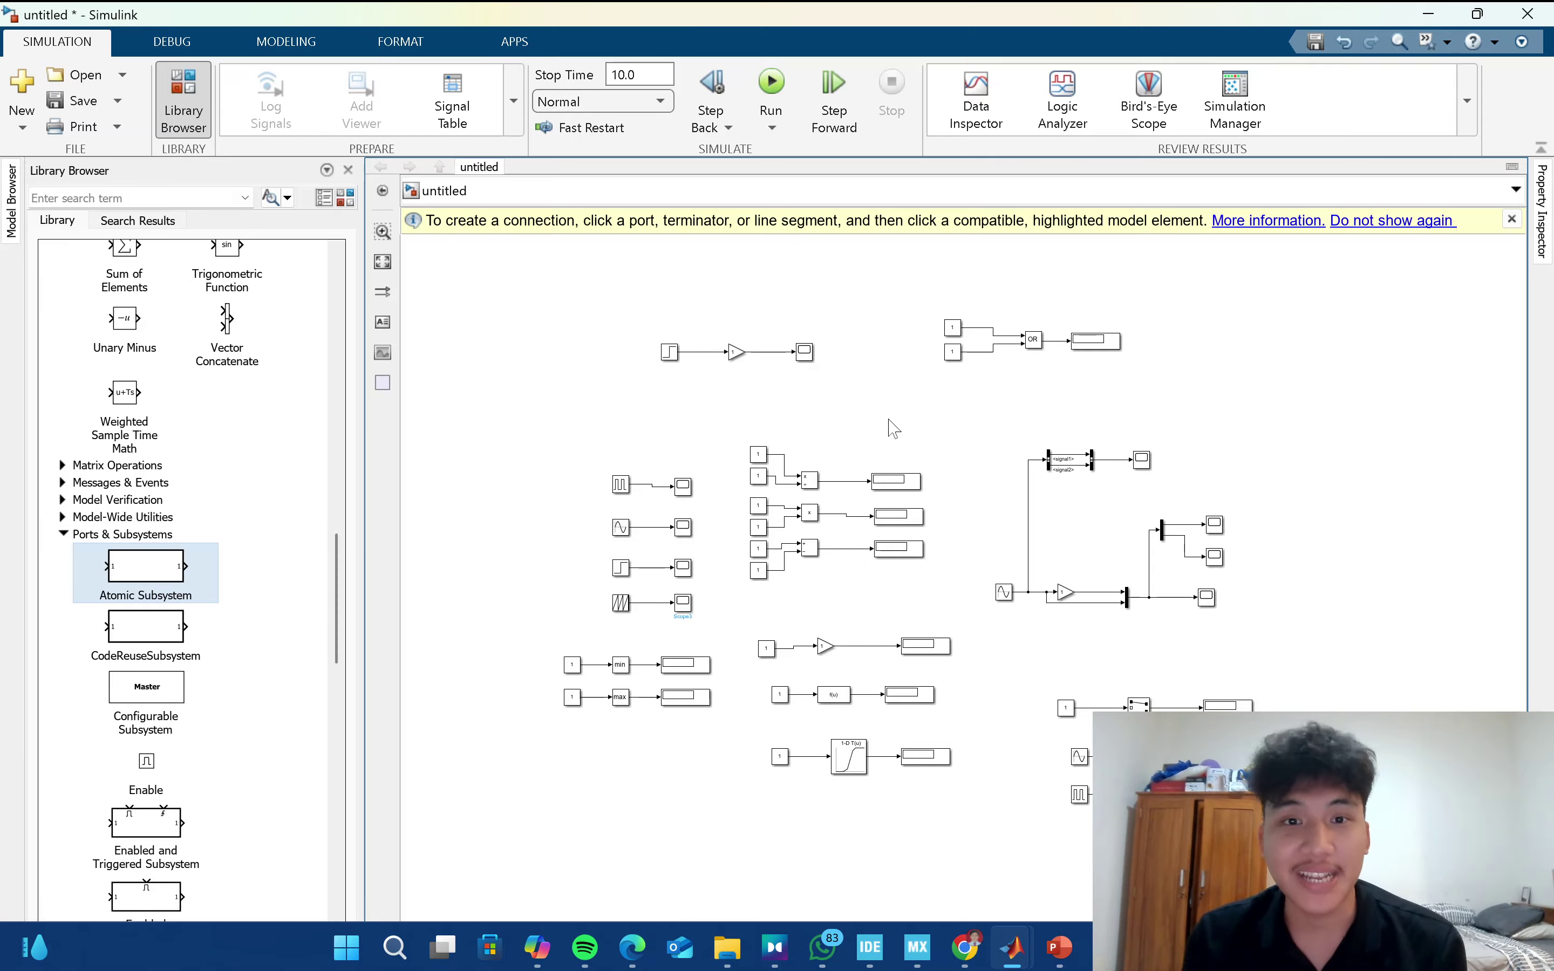
pyautogui.click(776, 96)
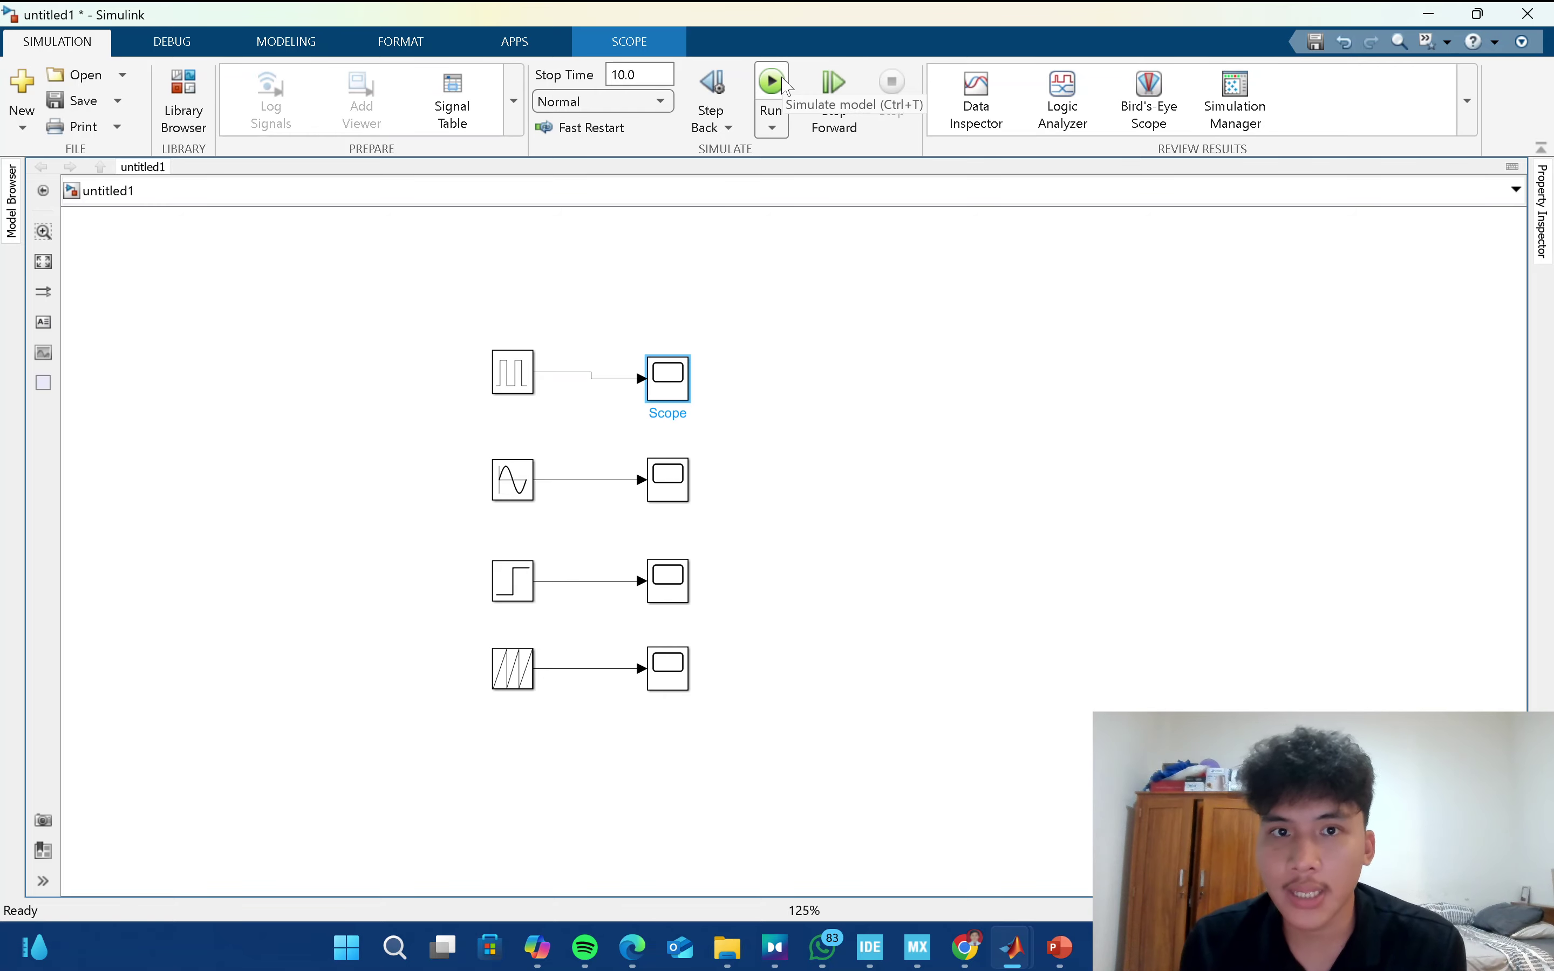
pyautogui.click(786, 84)
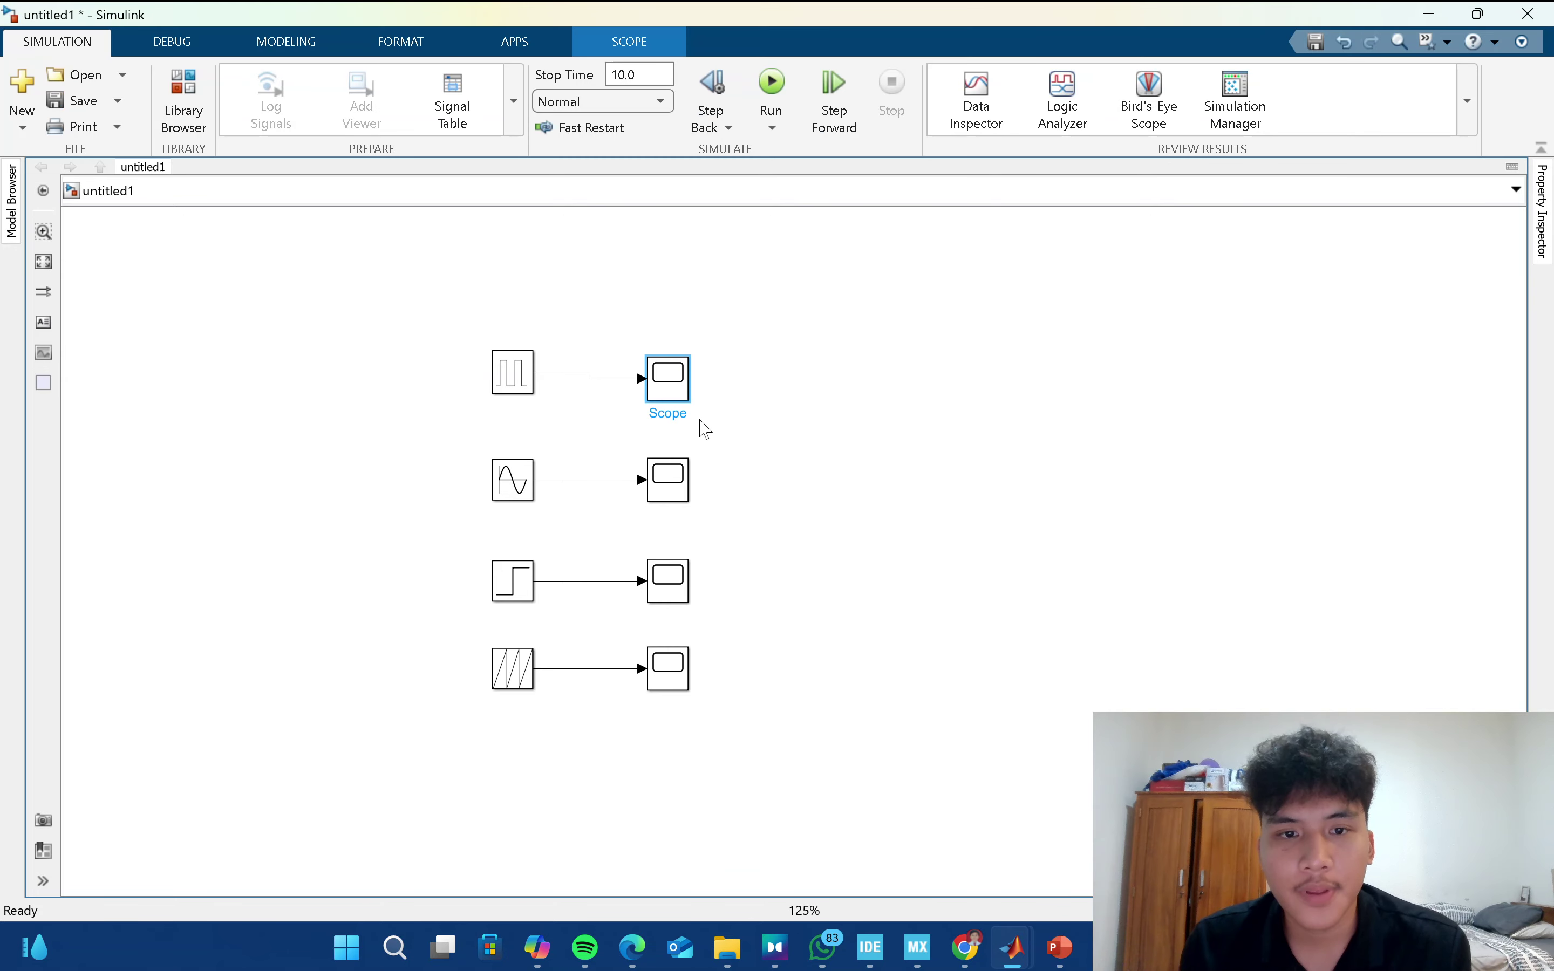
# Examine the Pulse Generator's output in its scope and close the scope.
pyautogui.click(530, 379)
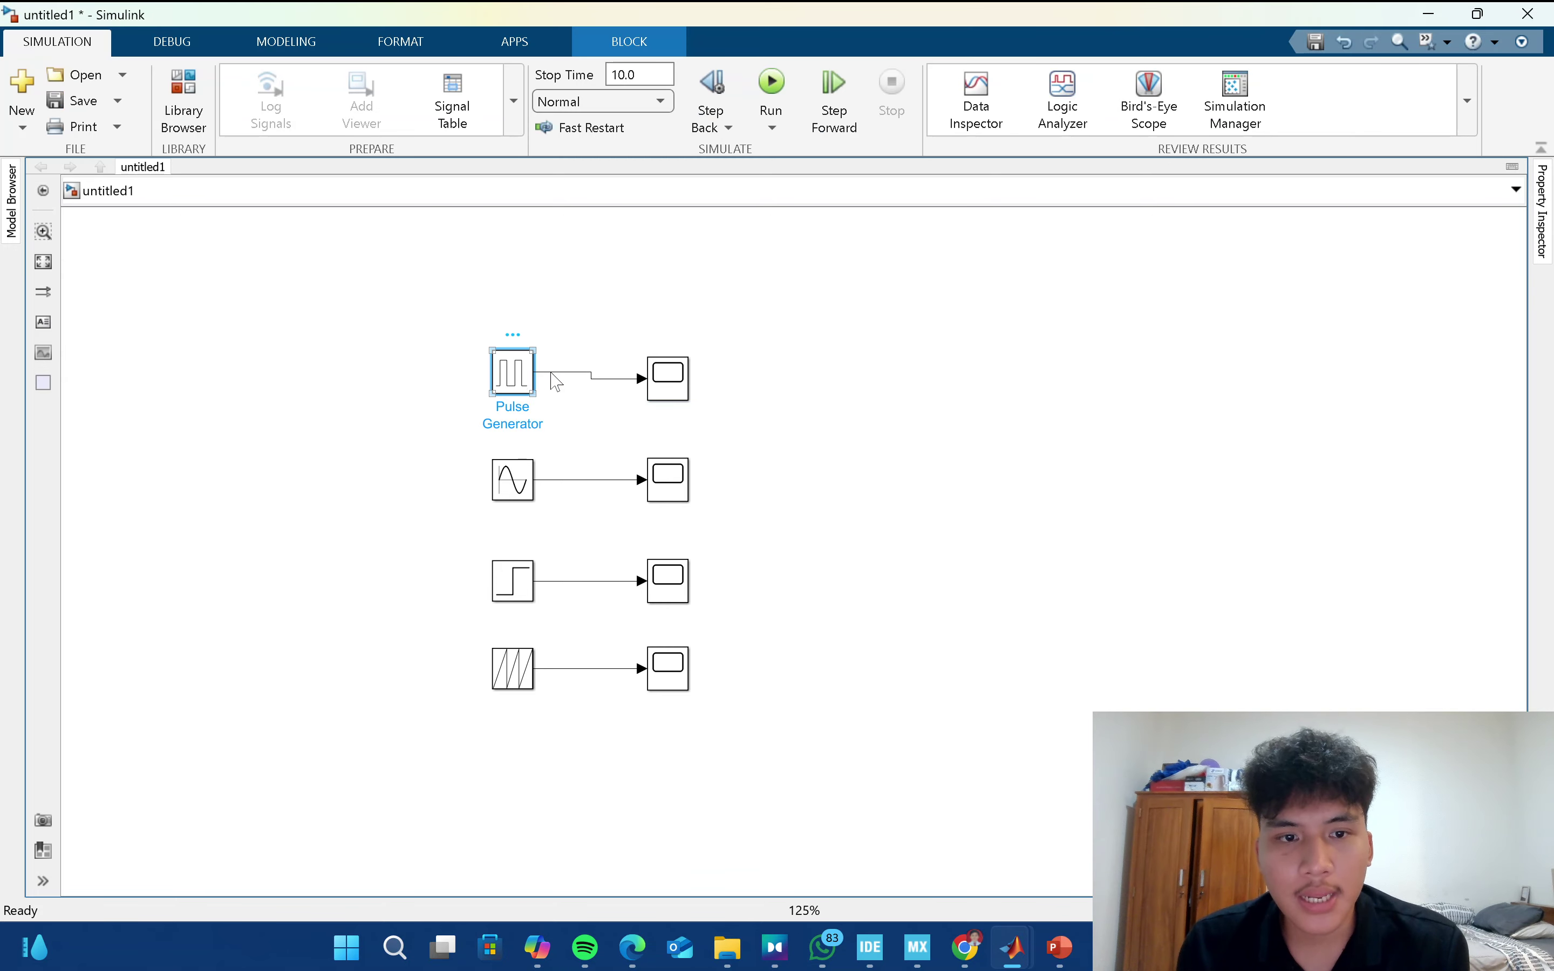
pyautogui.doubleClick(668, 393)
pyautogui.moveTo(768, 335); pyautogui.dragTo(1023, 284)
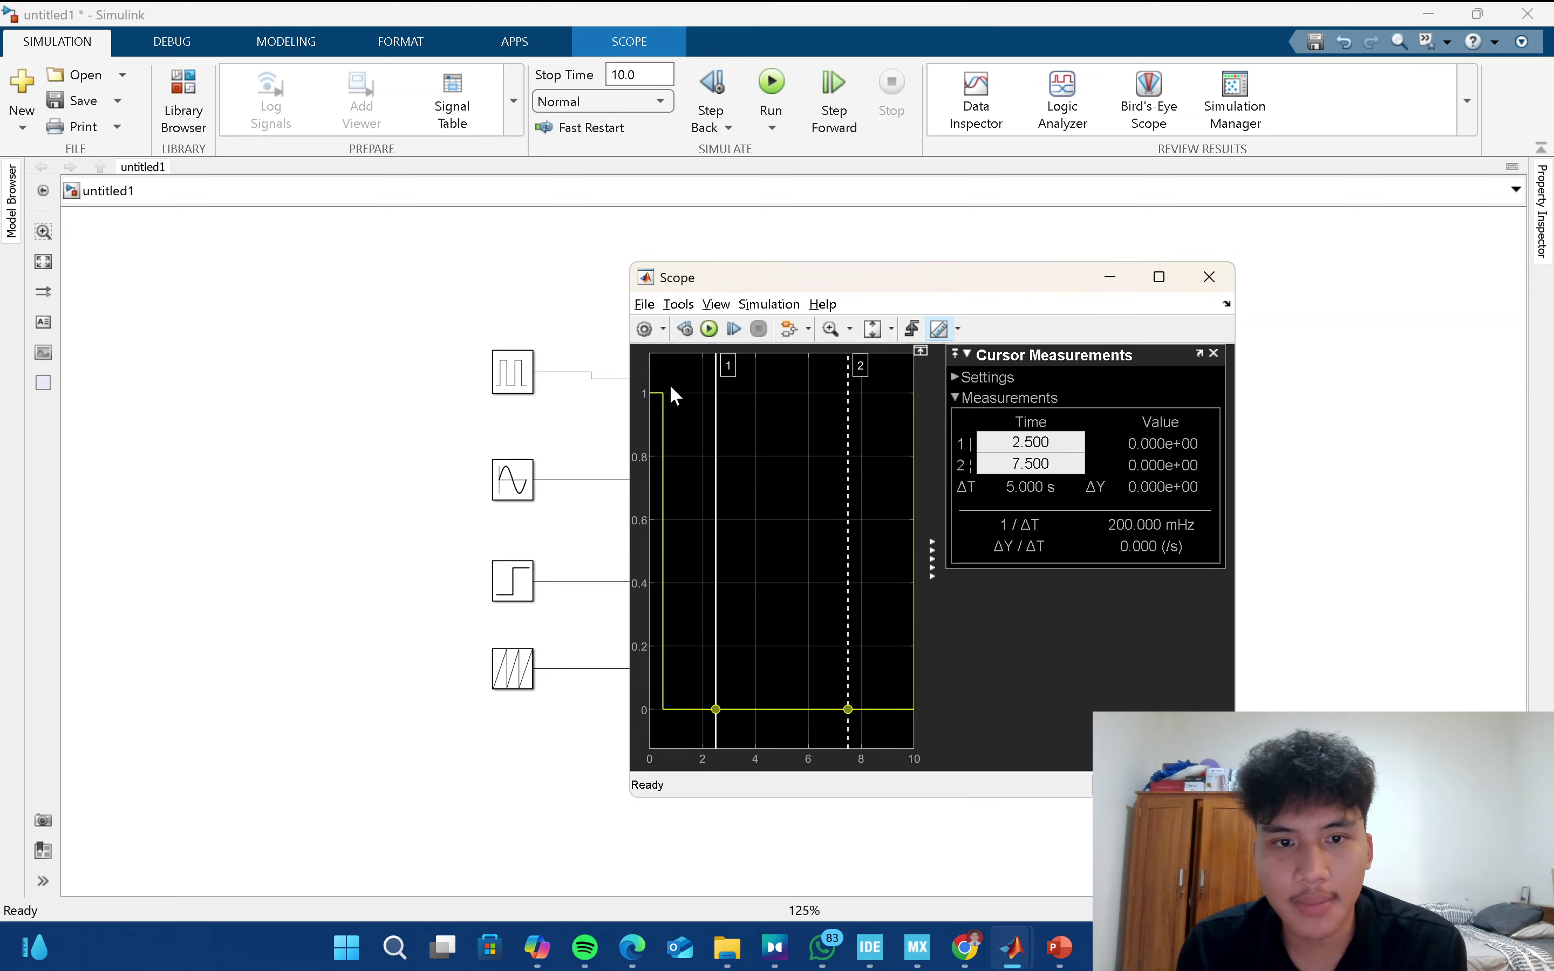
pyautogui.click(1209, 276)
# Examine the Sine Wave block's output in Scope1 and close the scope.
pyautogui.click(527, 495)
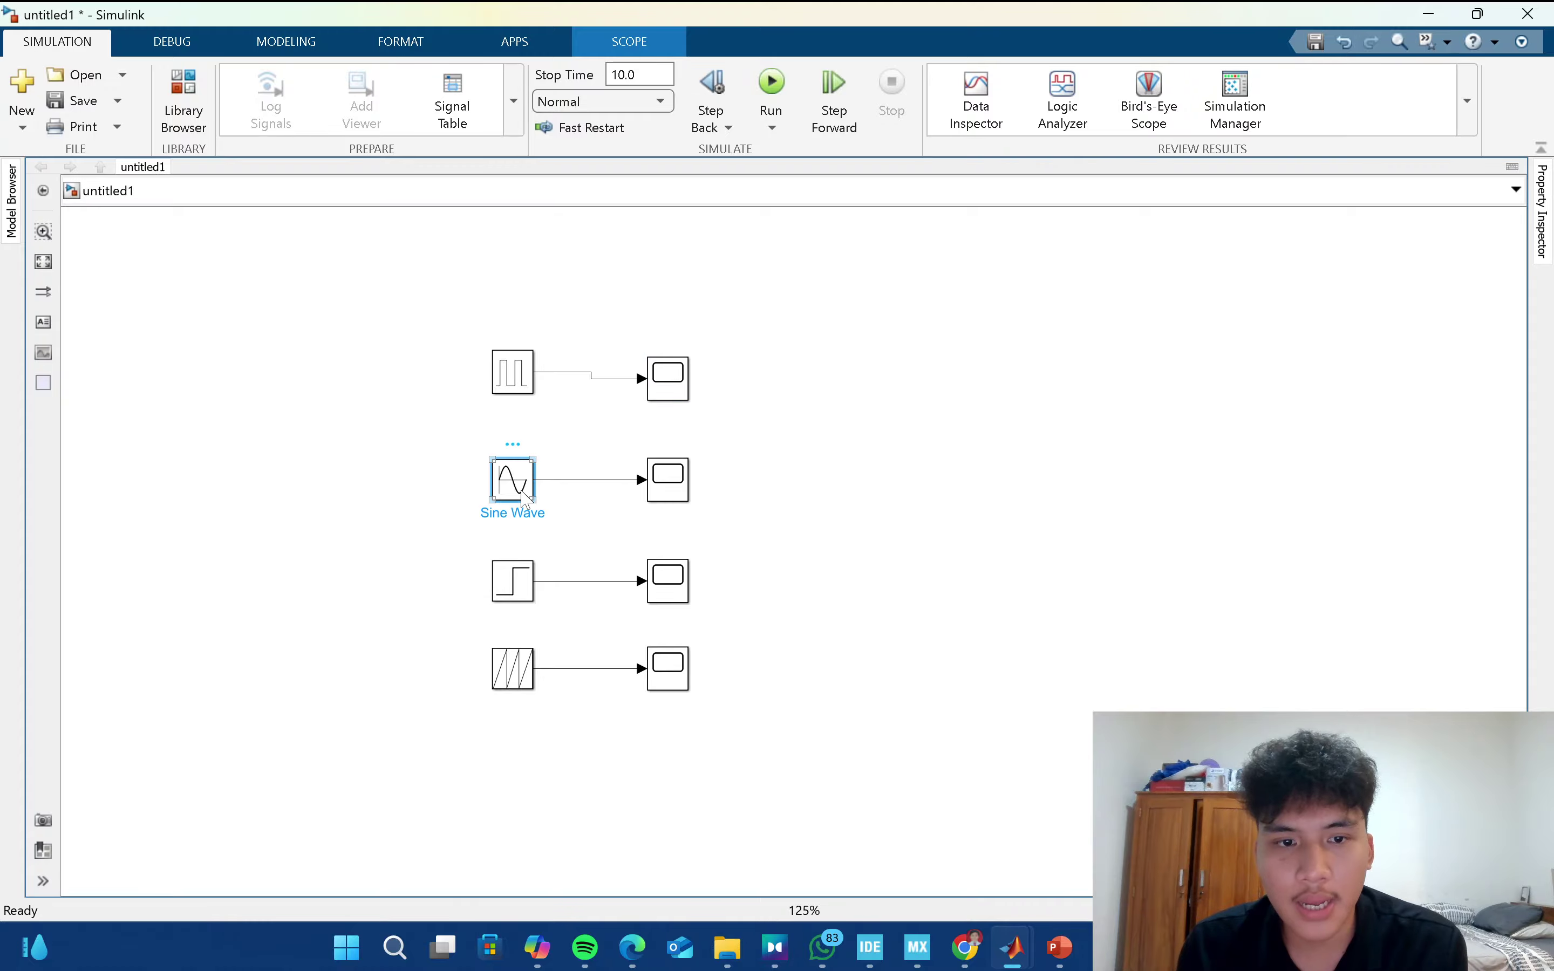
pyautogui.click(674, 493)
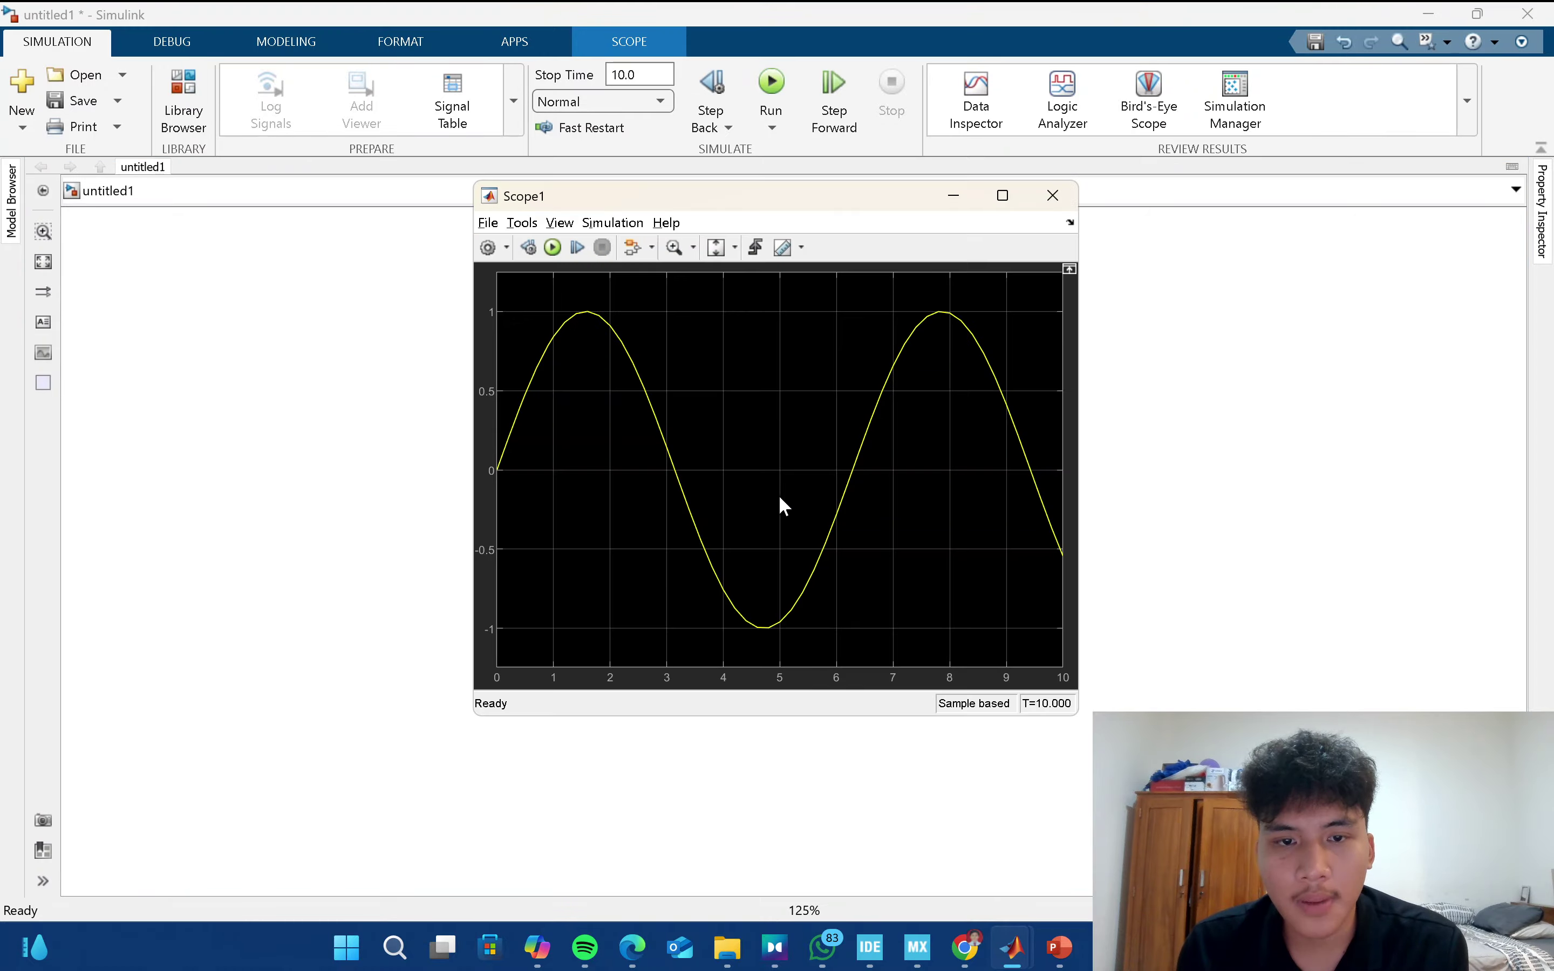
pyautogui.click(1053, 195)
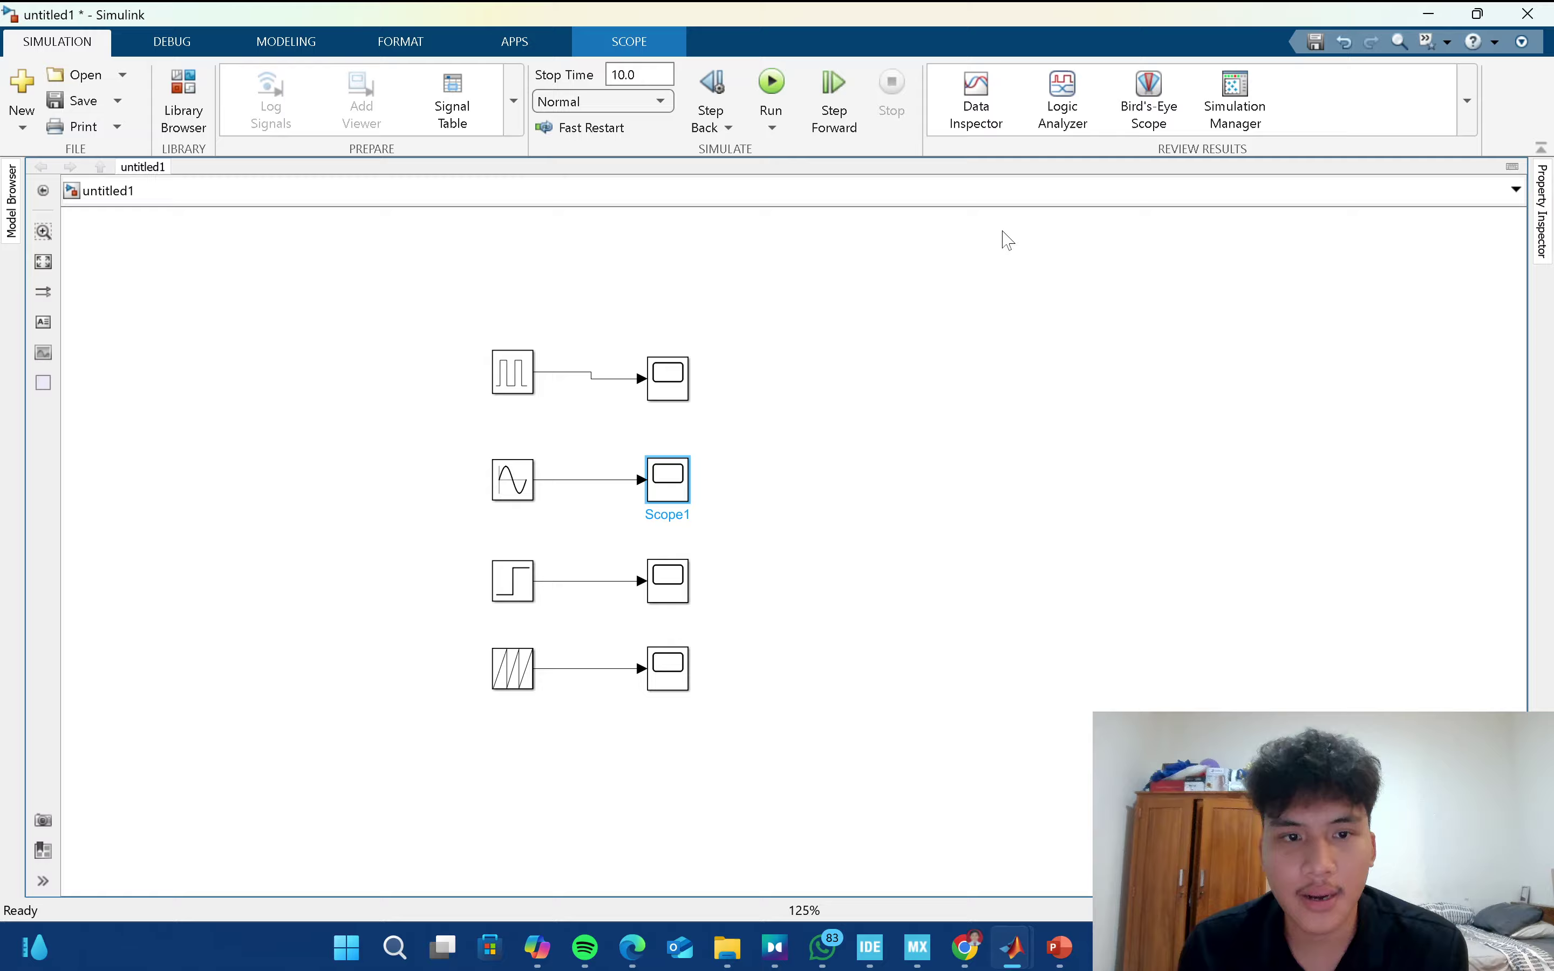
# View the Step block's parameters and examine its output in Scope2, closing both windows.
pyautogui.doubleClick(499, 586)
pyautogui.click(1017, 370)
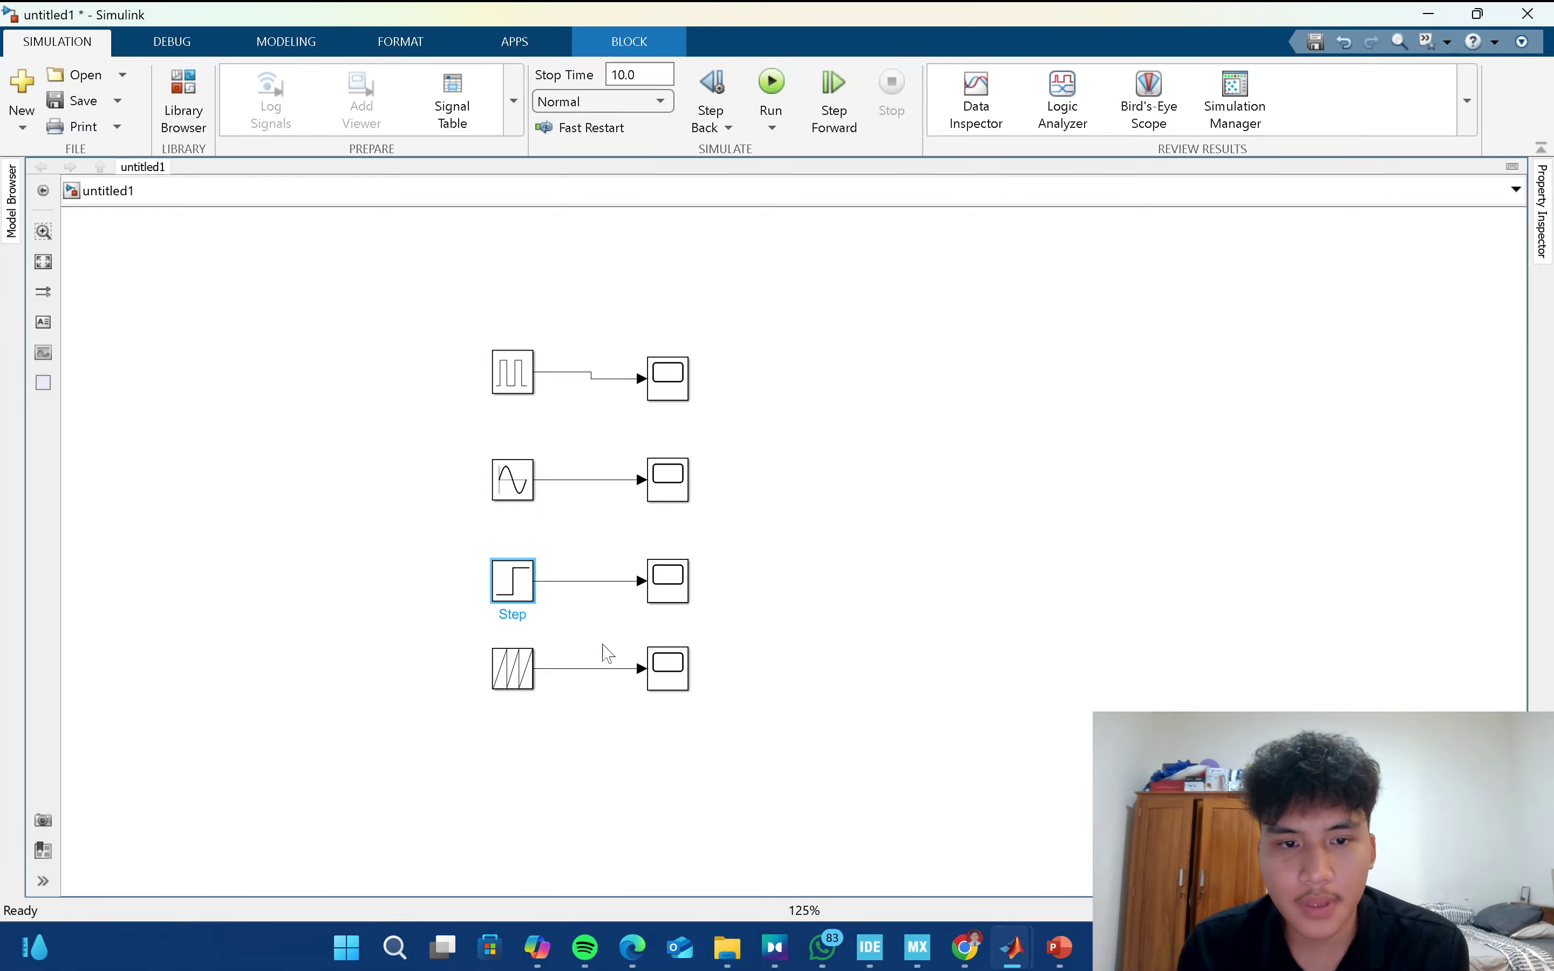
pyautogui.doubleClick(669, 578)
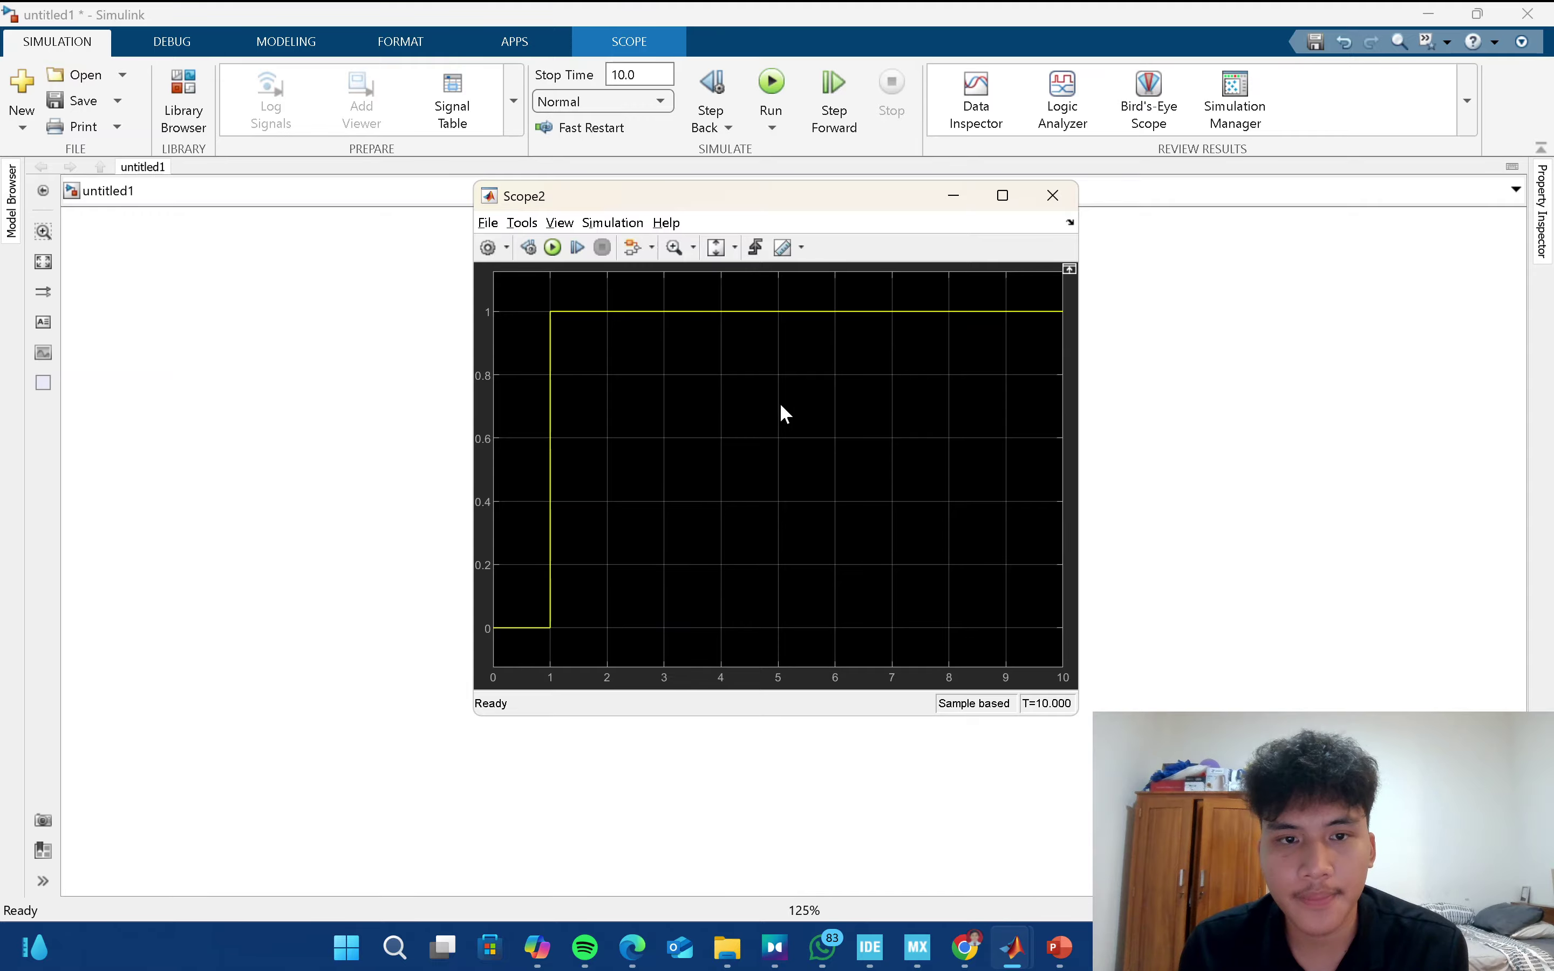
pyautogui.click(1051, 196)
# View the Repeating Sequence block's parameters and examine its output in Scope3, closing both windows.
pyautogui.doubleClick(510, 672)
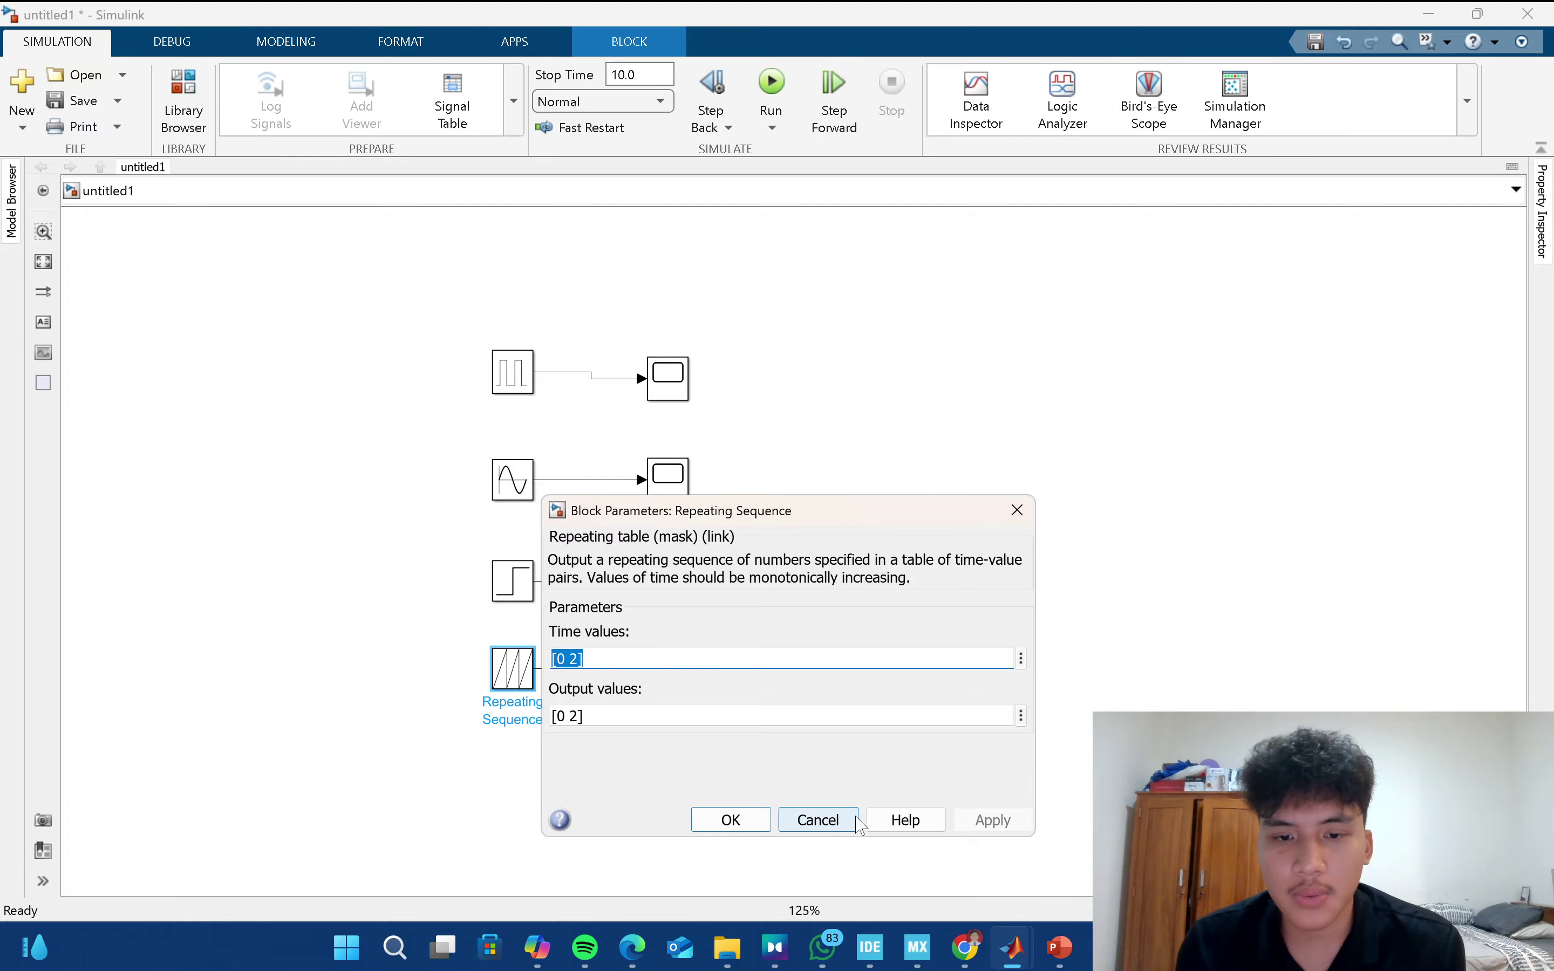
pyautogui.click(1017, 510)
pyautogui.click(677, 668)
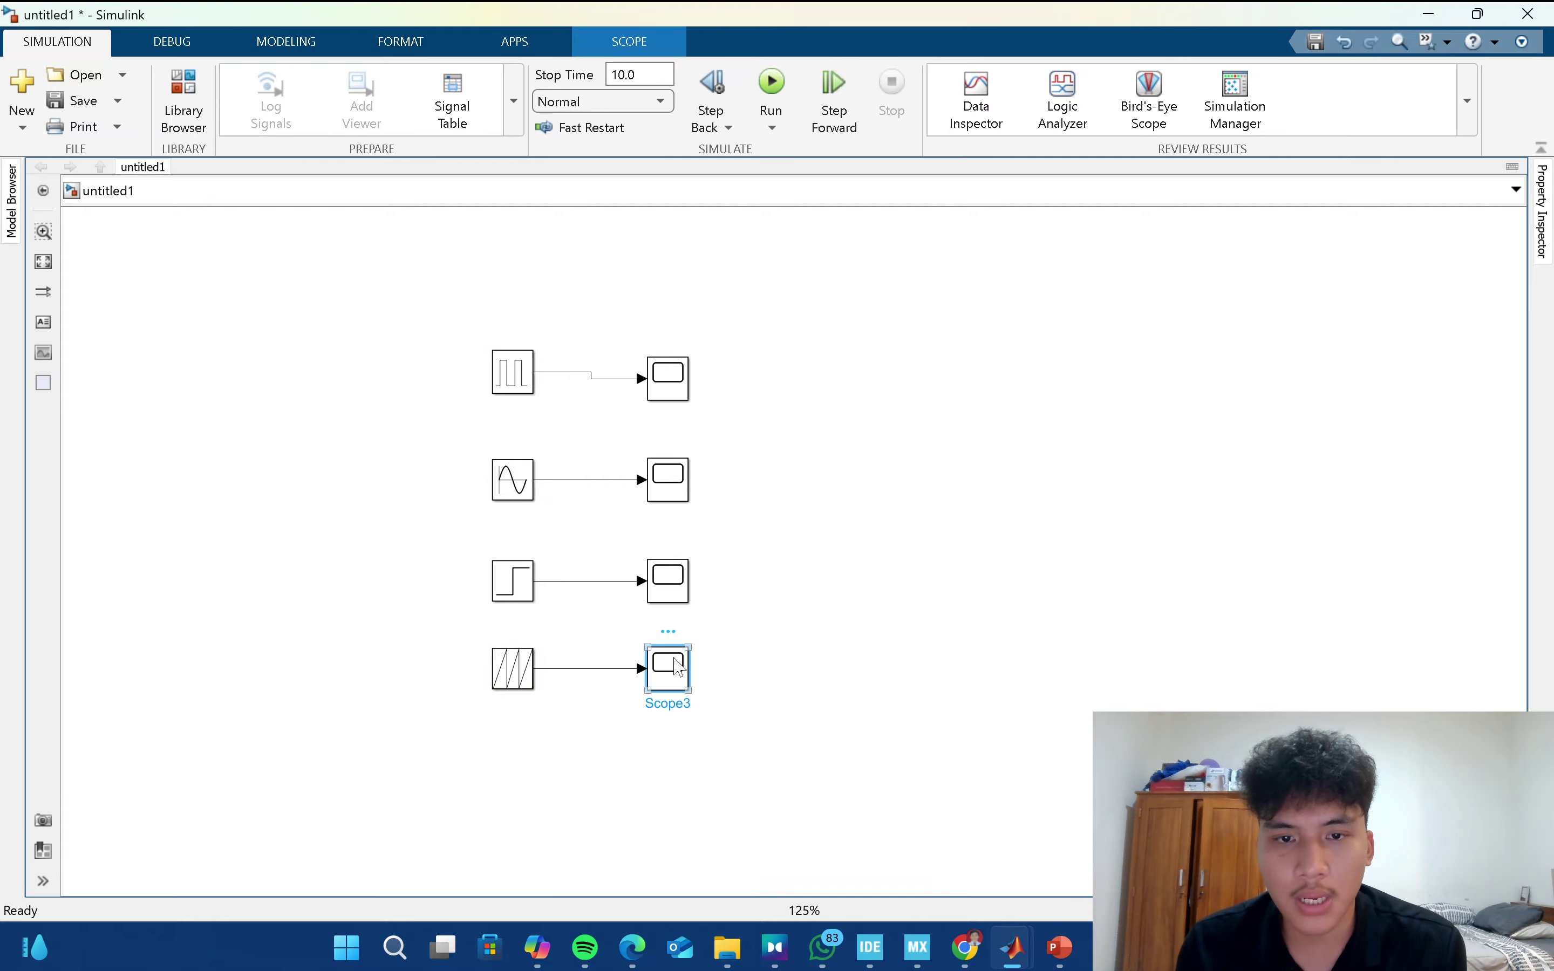
pyautogui.doubleClick(677, 668)
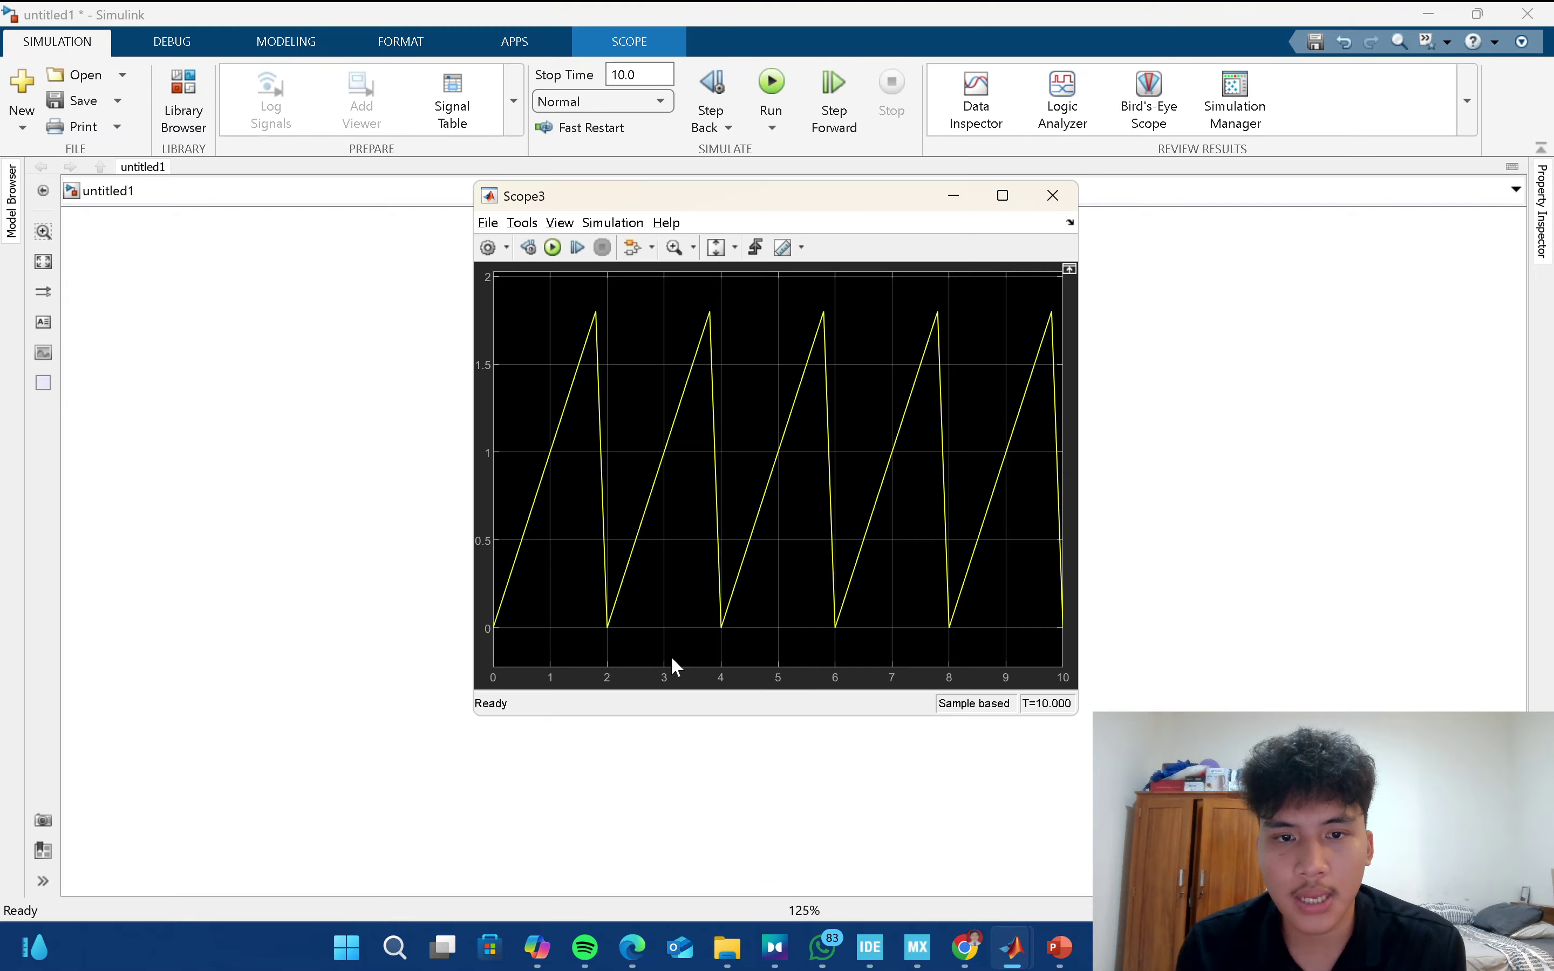
pyautogui.click(1053, 196)
# Replace the four source-and-scope pairs in untitled1 with a copy of the untitled model's divide, multiply and subtract circuits.
pyautogui.moveTo(459, 296); pyautogui.dragTo(796, 750)
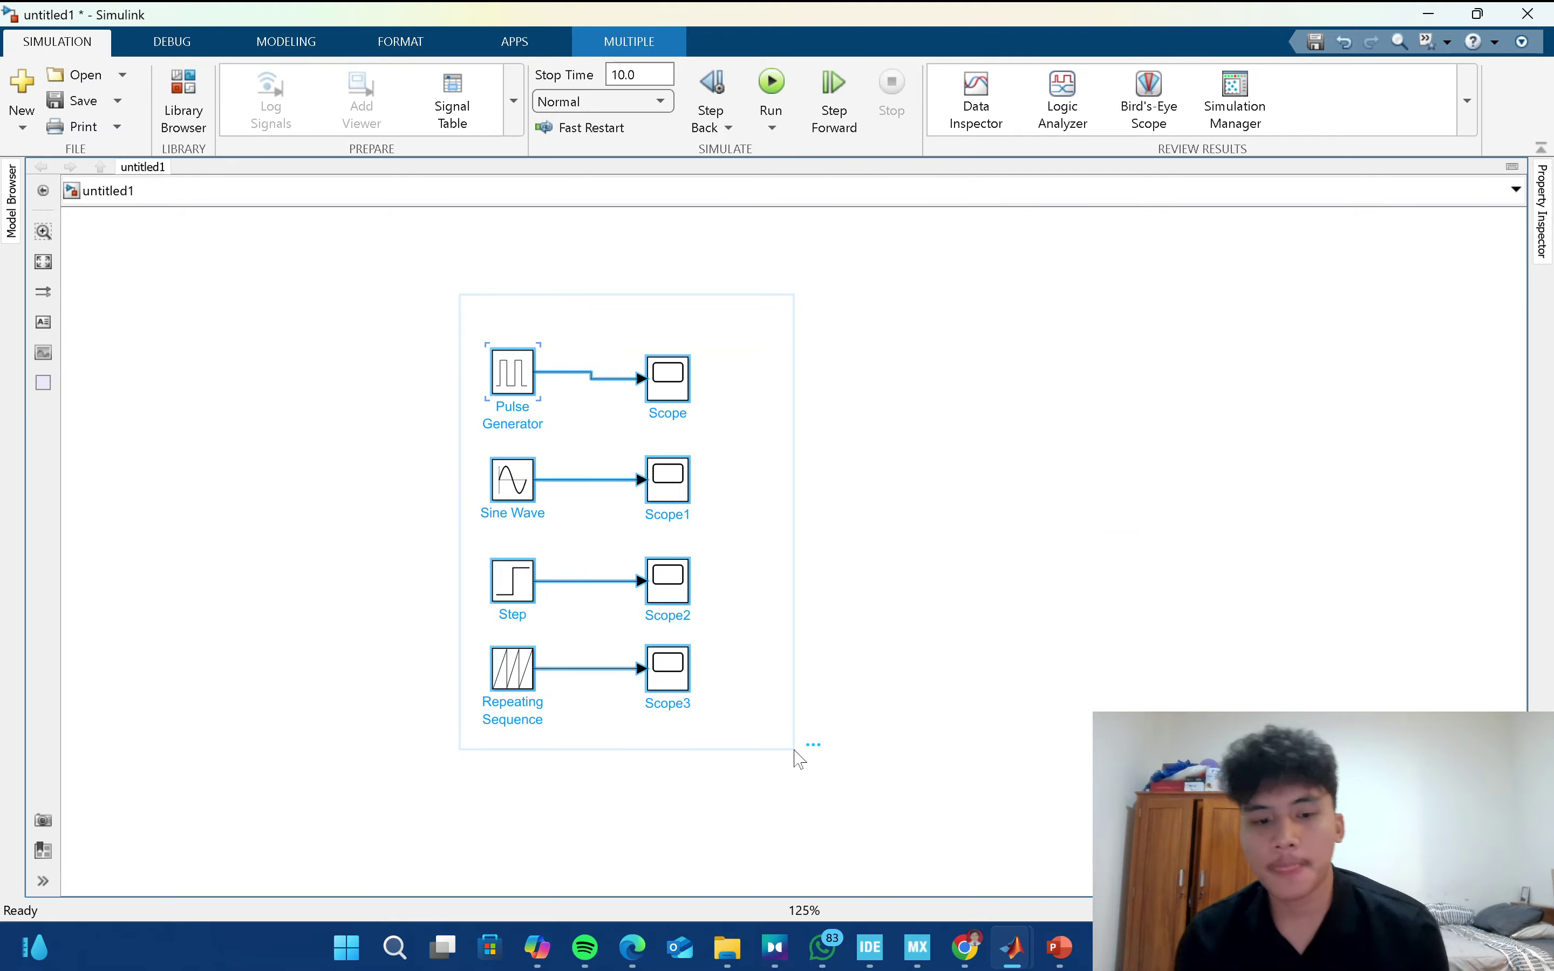
pyautogui.hotkey('ctrl', 'x')
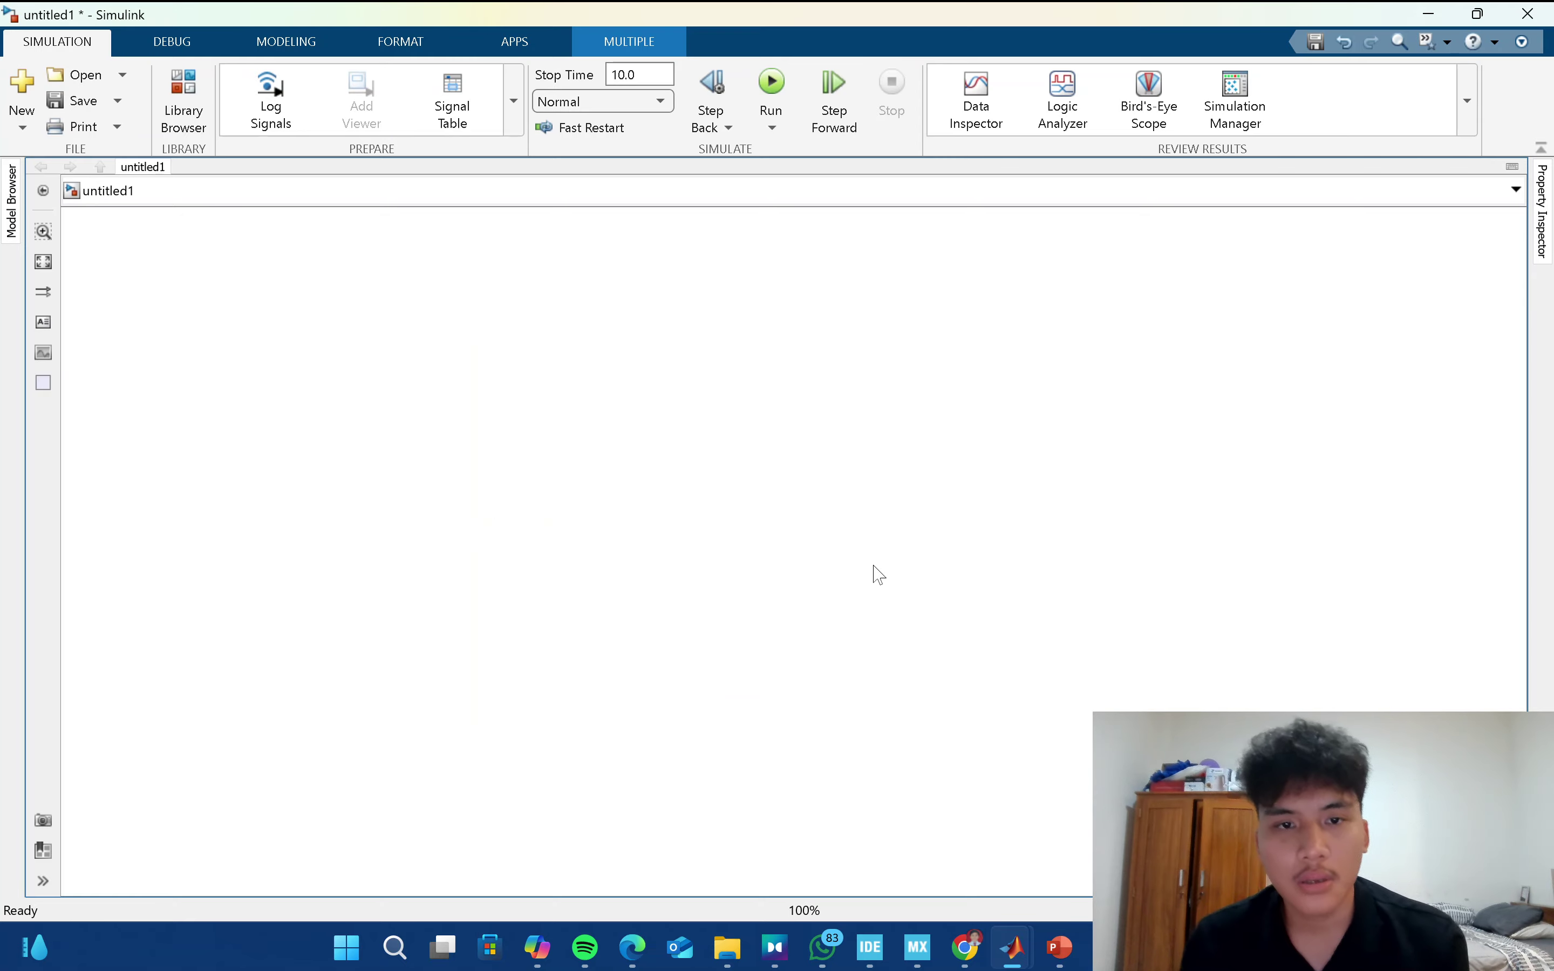
pyautogui.hotkey('alt', 'Tab')
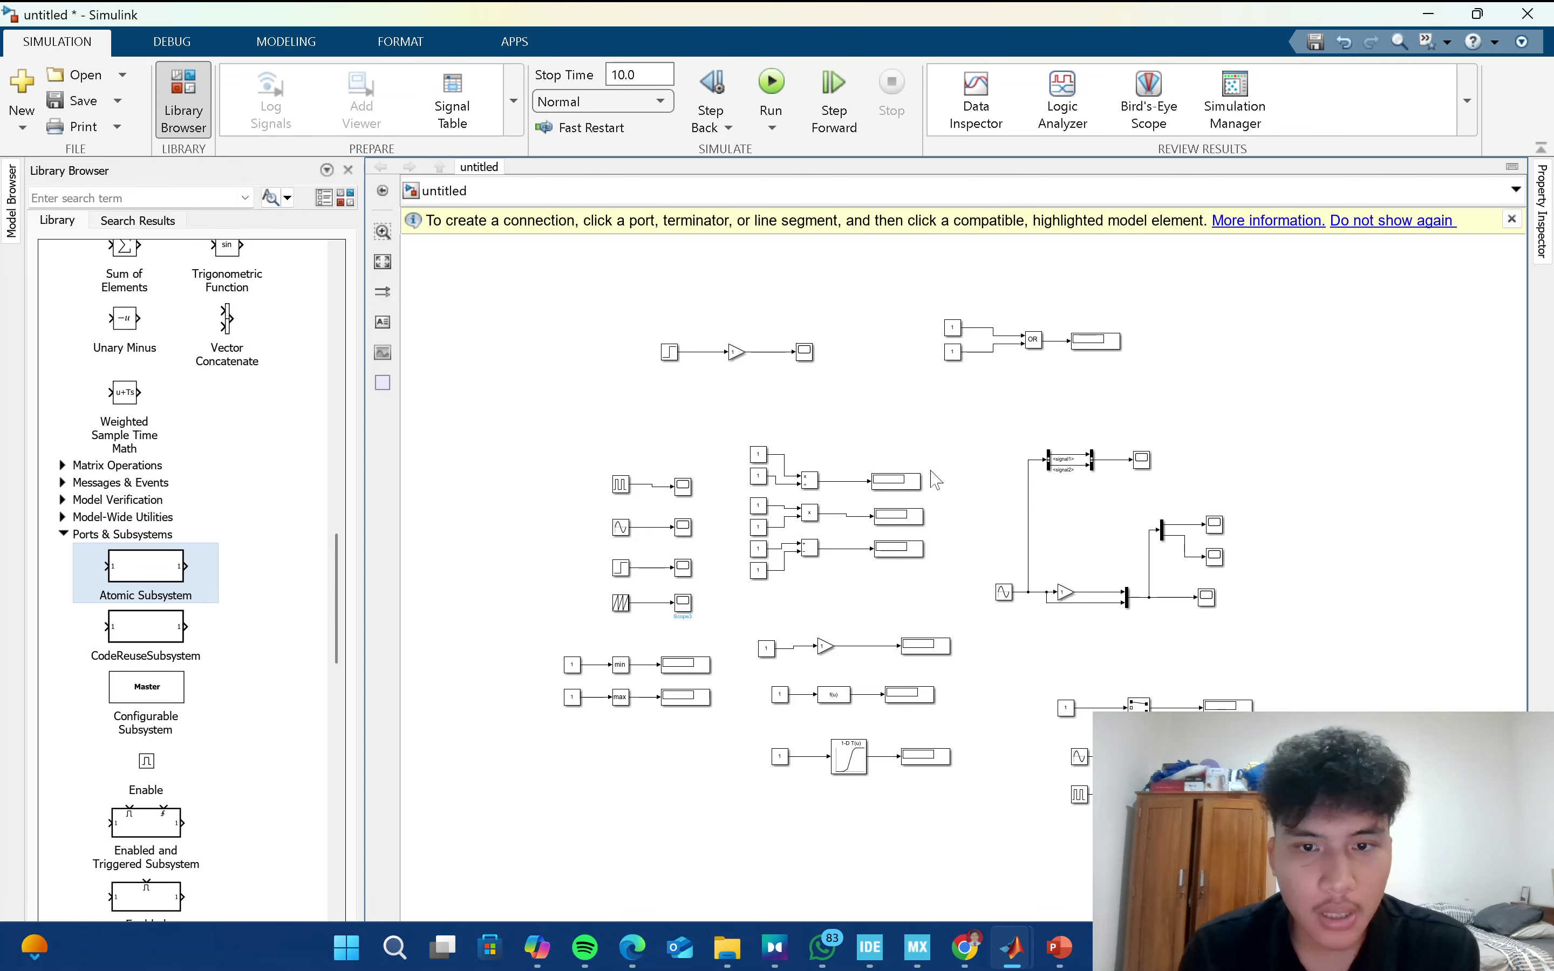
pyautogui.moveTo(739, 427); pyautogui.dragTo(956, 593)
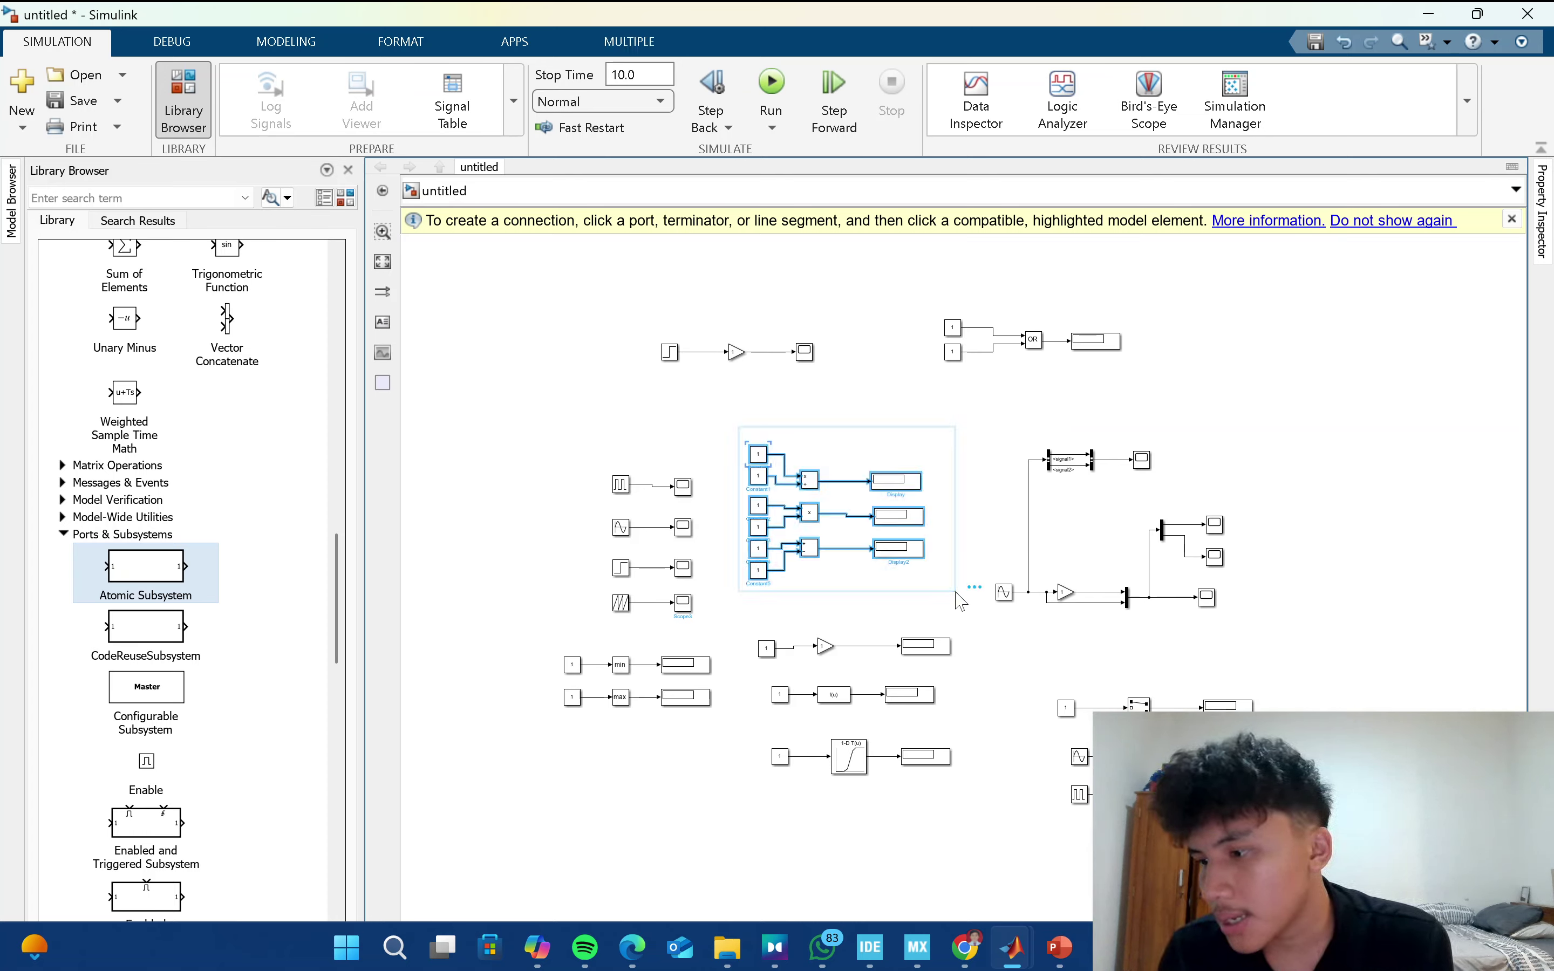
pyautogui.moveTo(728, 947)
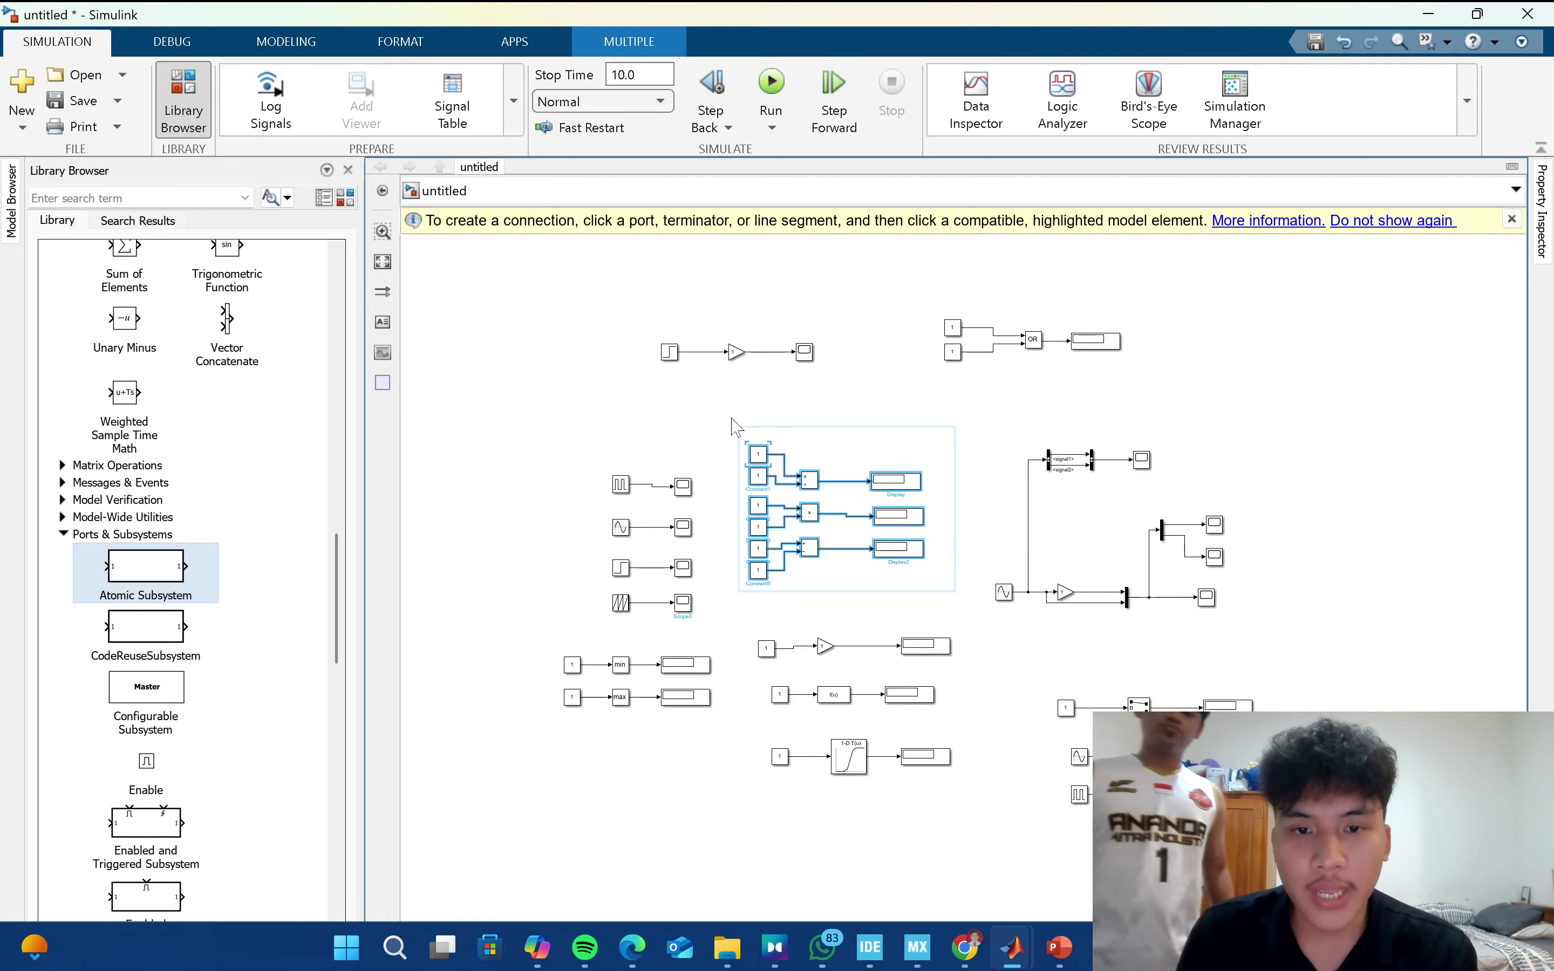
pyautogui.hotkey('alt', 'Tab')
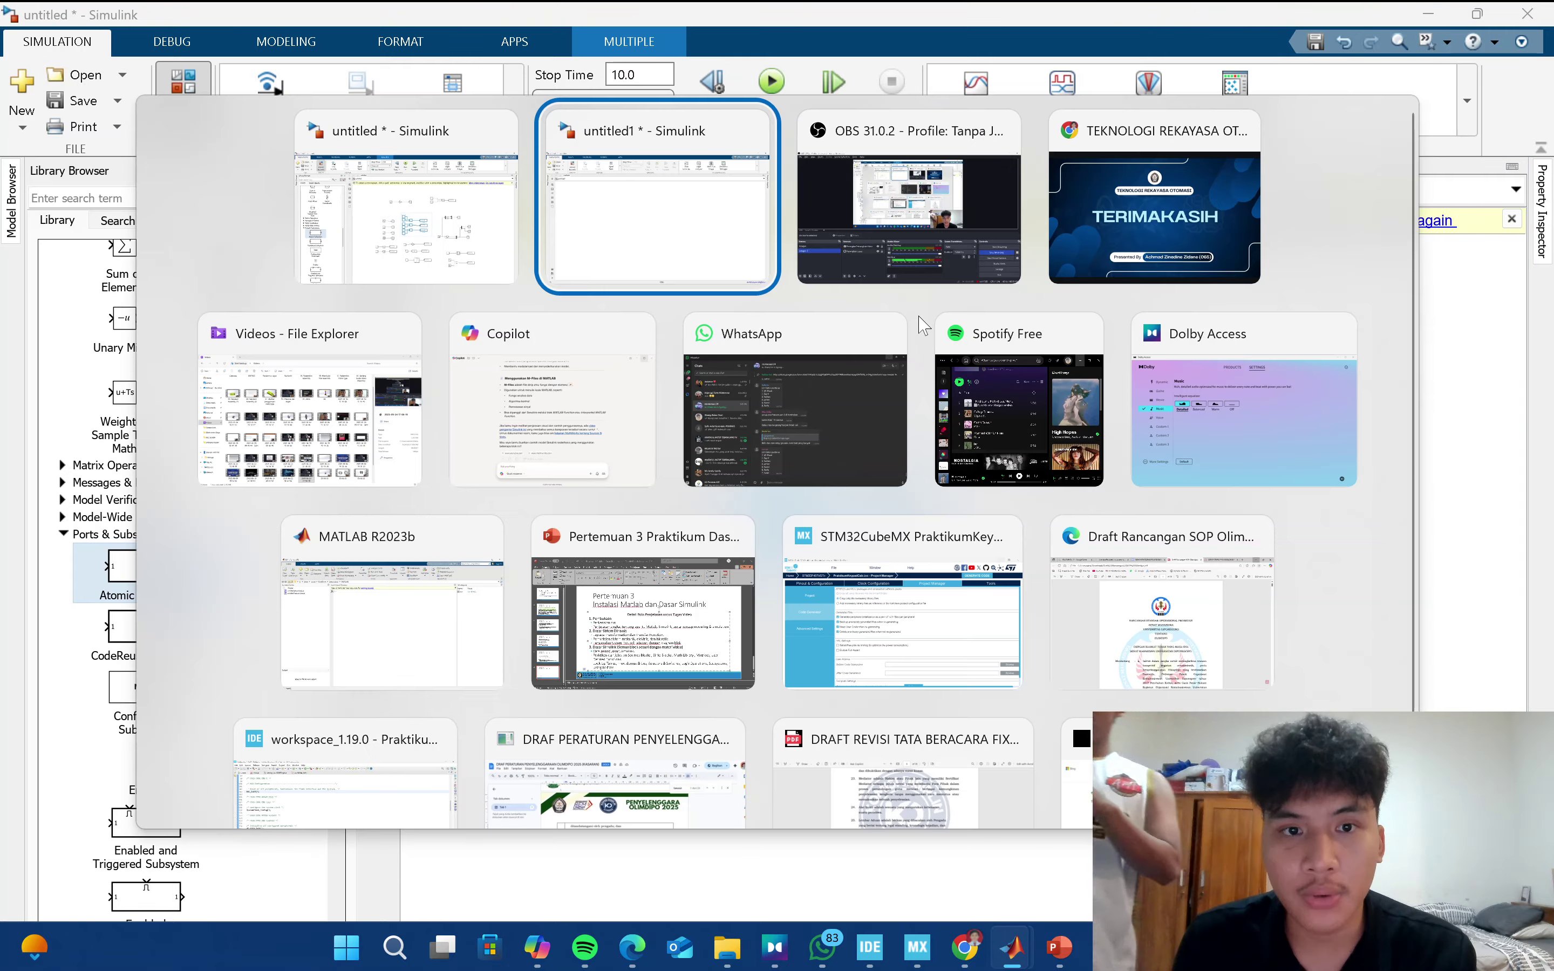
pyautogui.hotkey('ctrl', 'v')
pyautogui.click(642, 535)
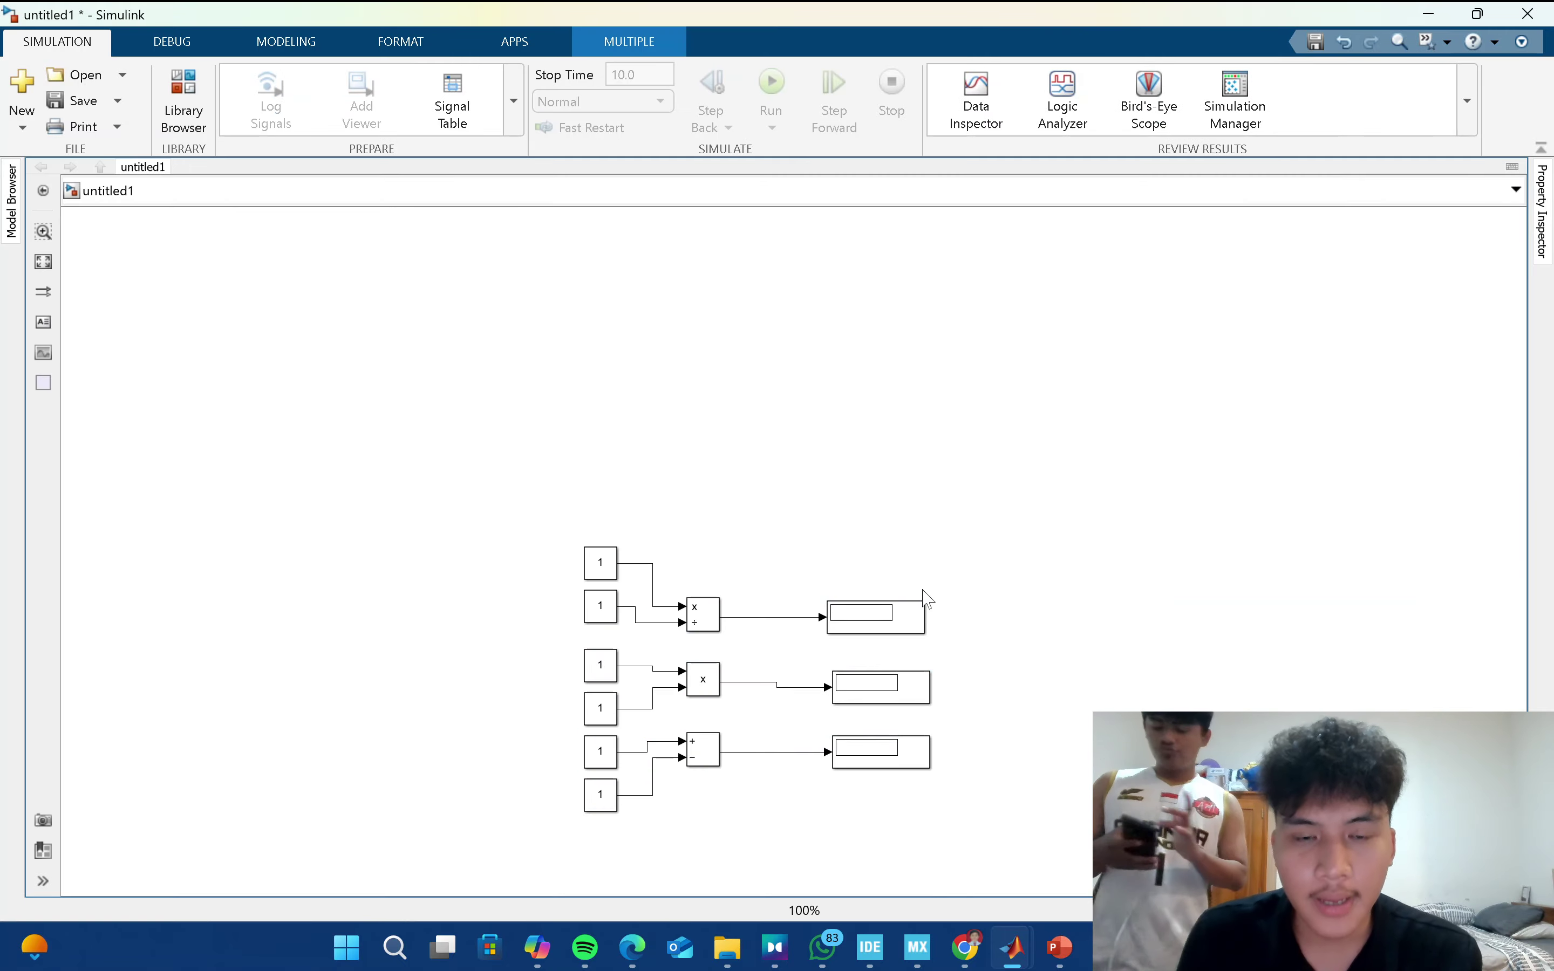
# Inspect the constant inputs and the display blocks of the three arithmetic circuits.
pyautogui.scroll(-3, 929, 502)
pyautogui.click(602, 434)
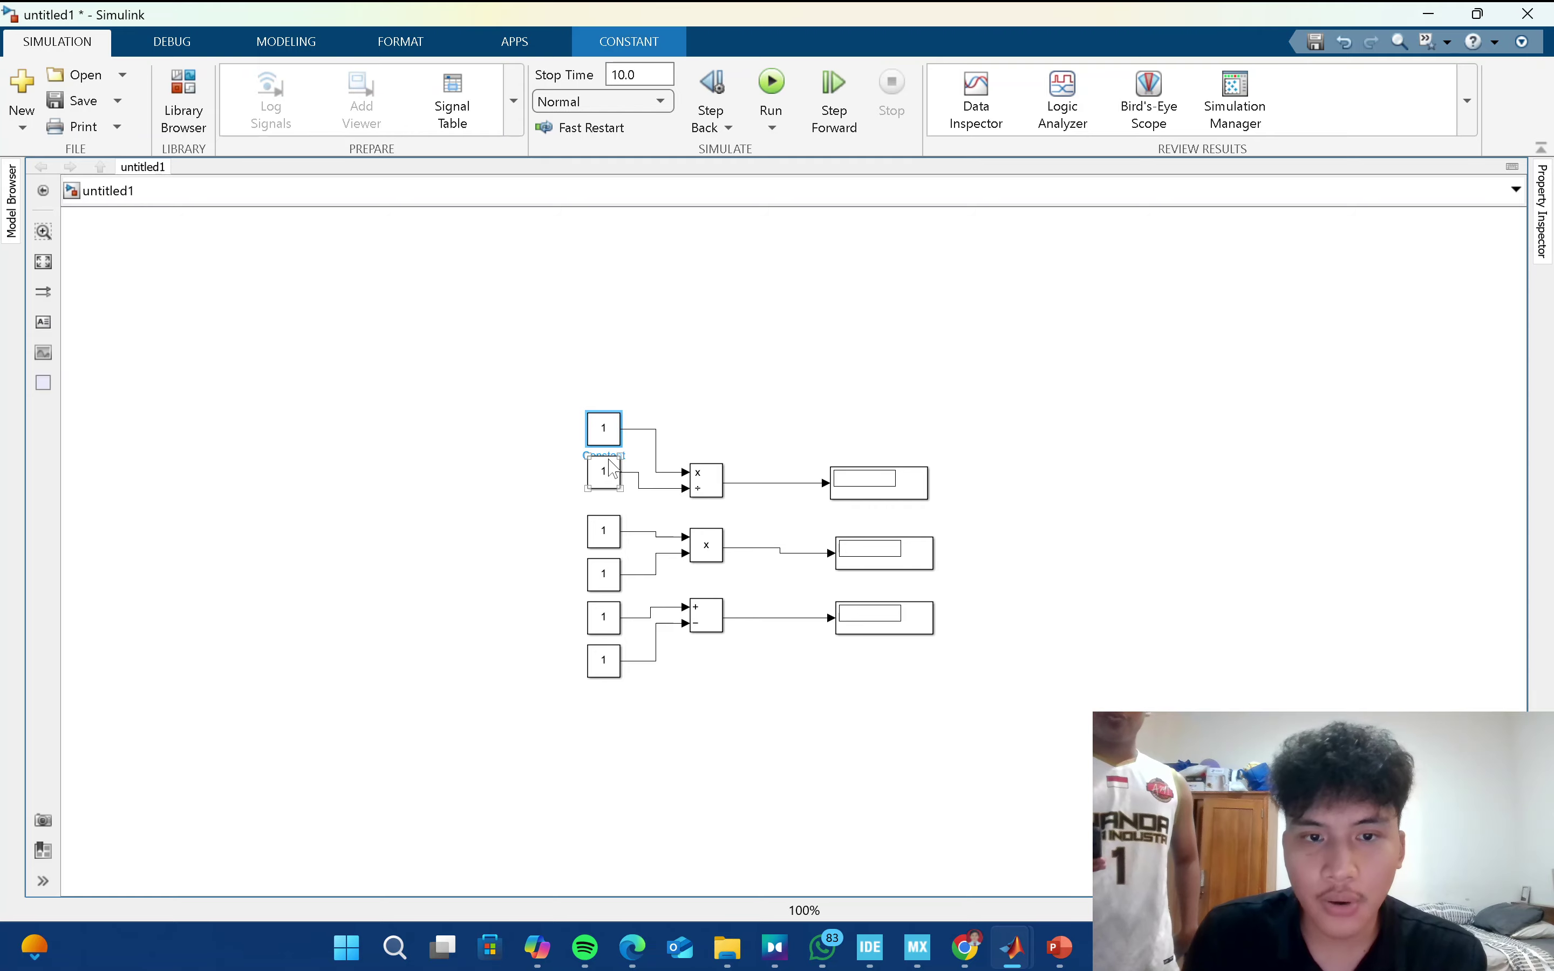
pyautogui.click(610, 530)
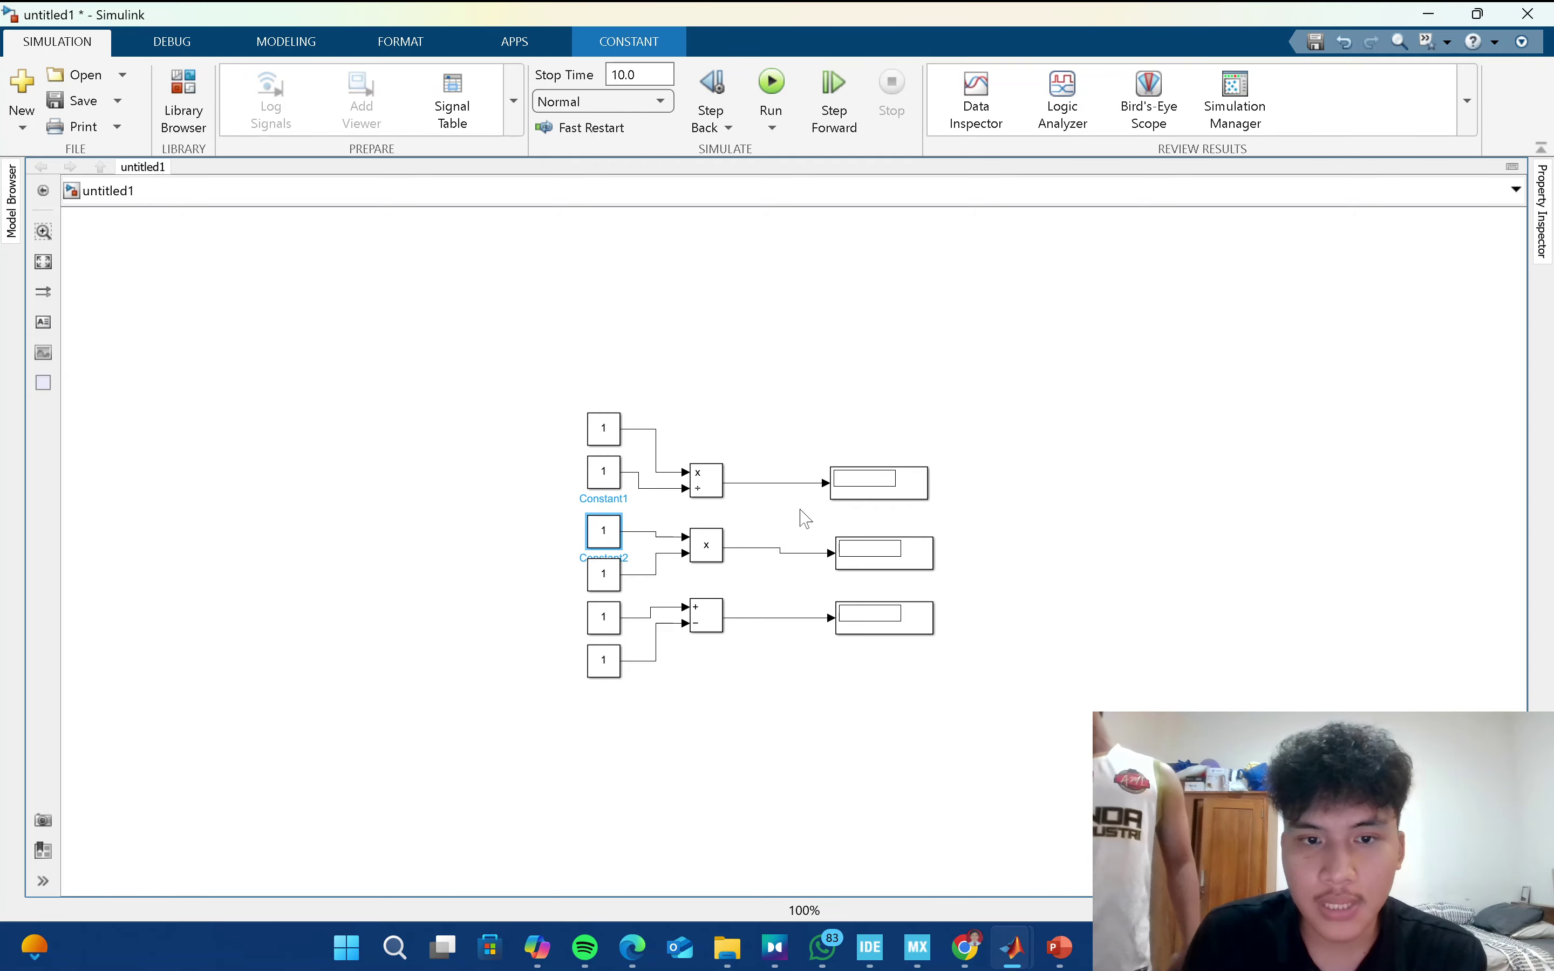
pyautogui.click(886, 495)
pyautogui.click(896, 545)
pyautogui.click(906, 615)
# Return to the untitled model and look closer at the scope connected to the pulse generator.
pyautogui.hotkey('alt', 'Tab')
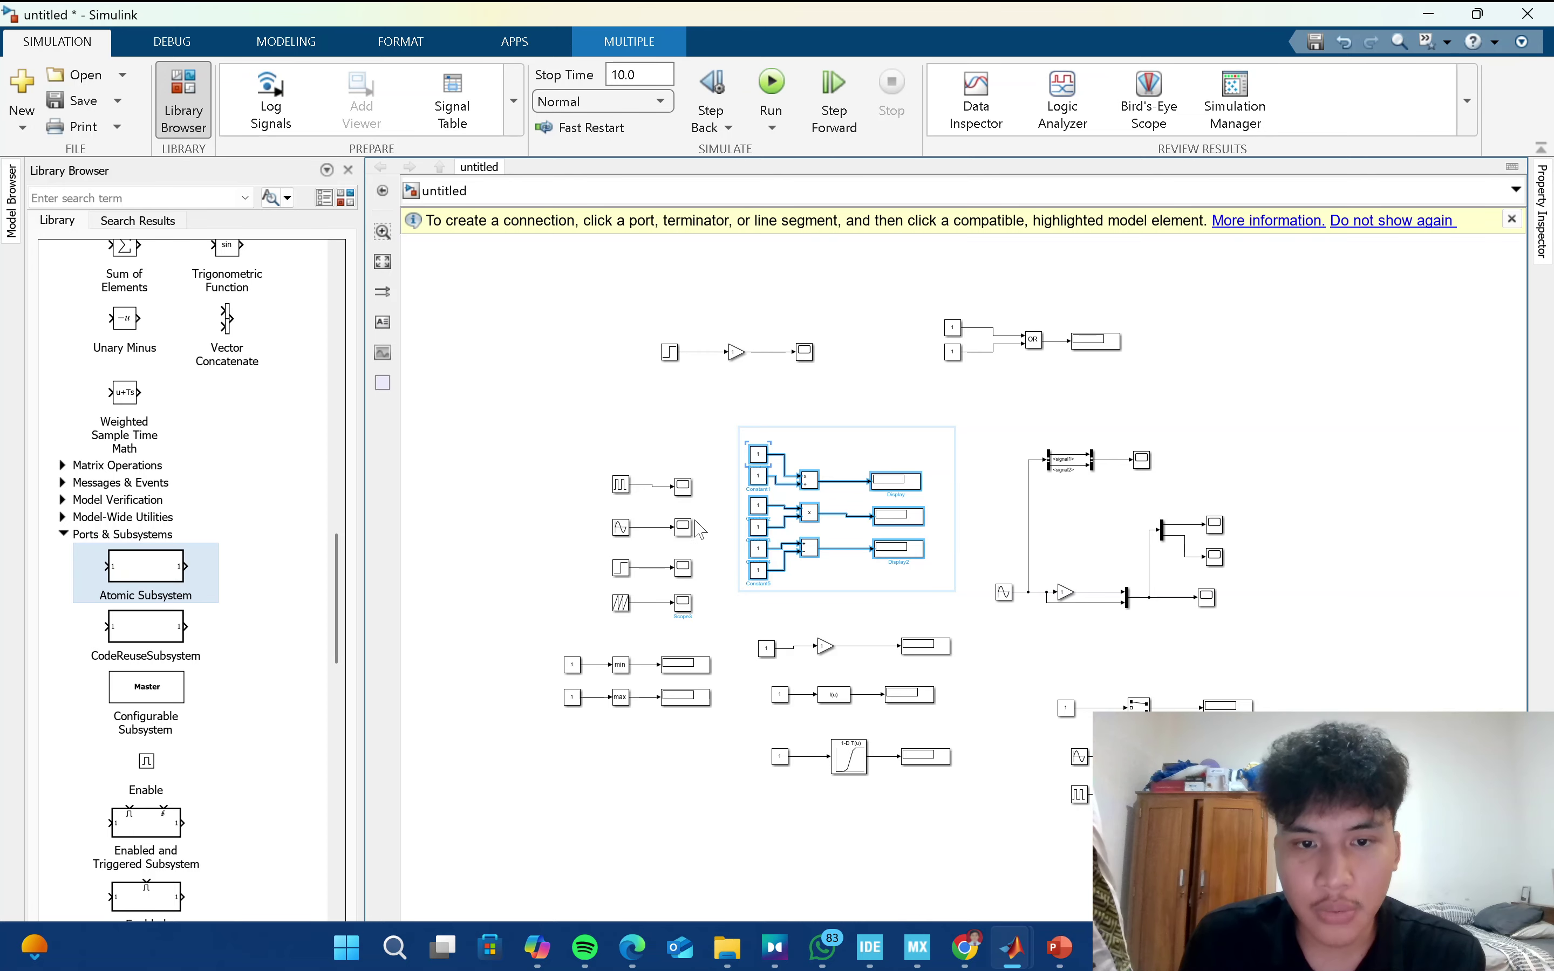
pyautogui.click(685, 489)
pyautogui.scroll(2, 690, 504)
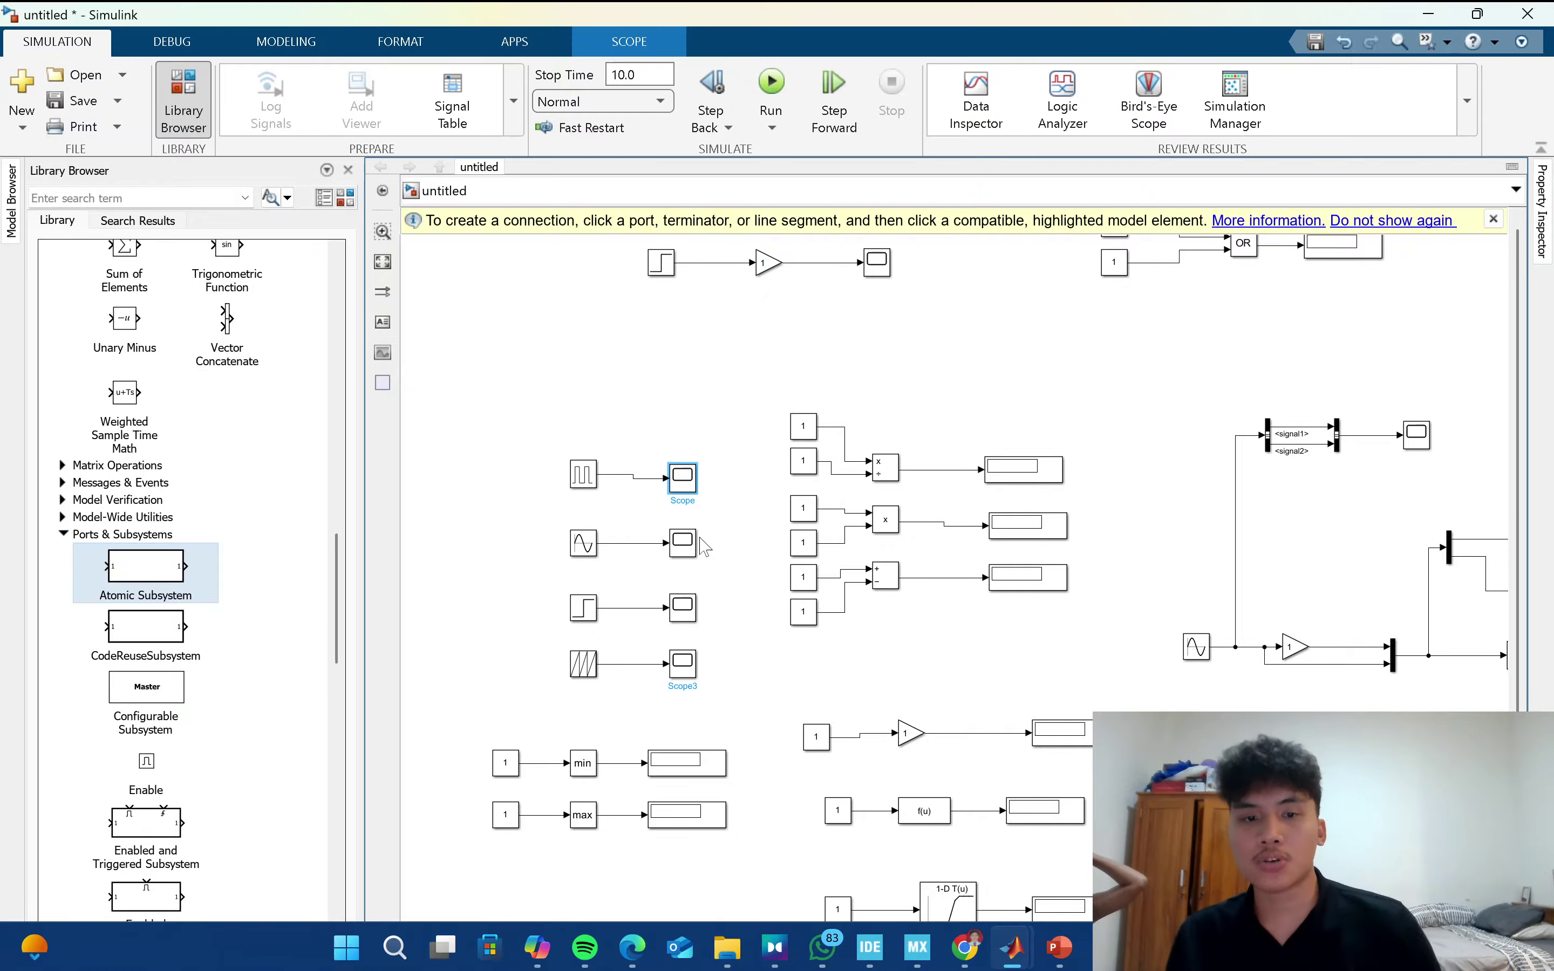
# View the scope connected to the pulse generator, close it, and inspect a constant and the display of the divide circuit.
pyautogui.doubleClick(682, 485)
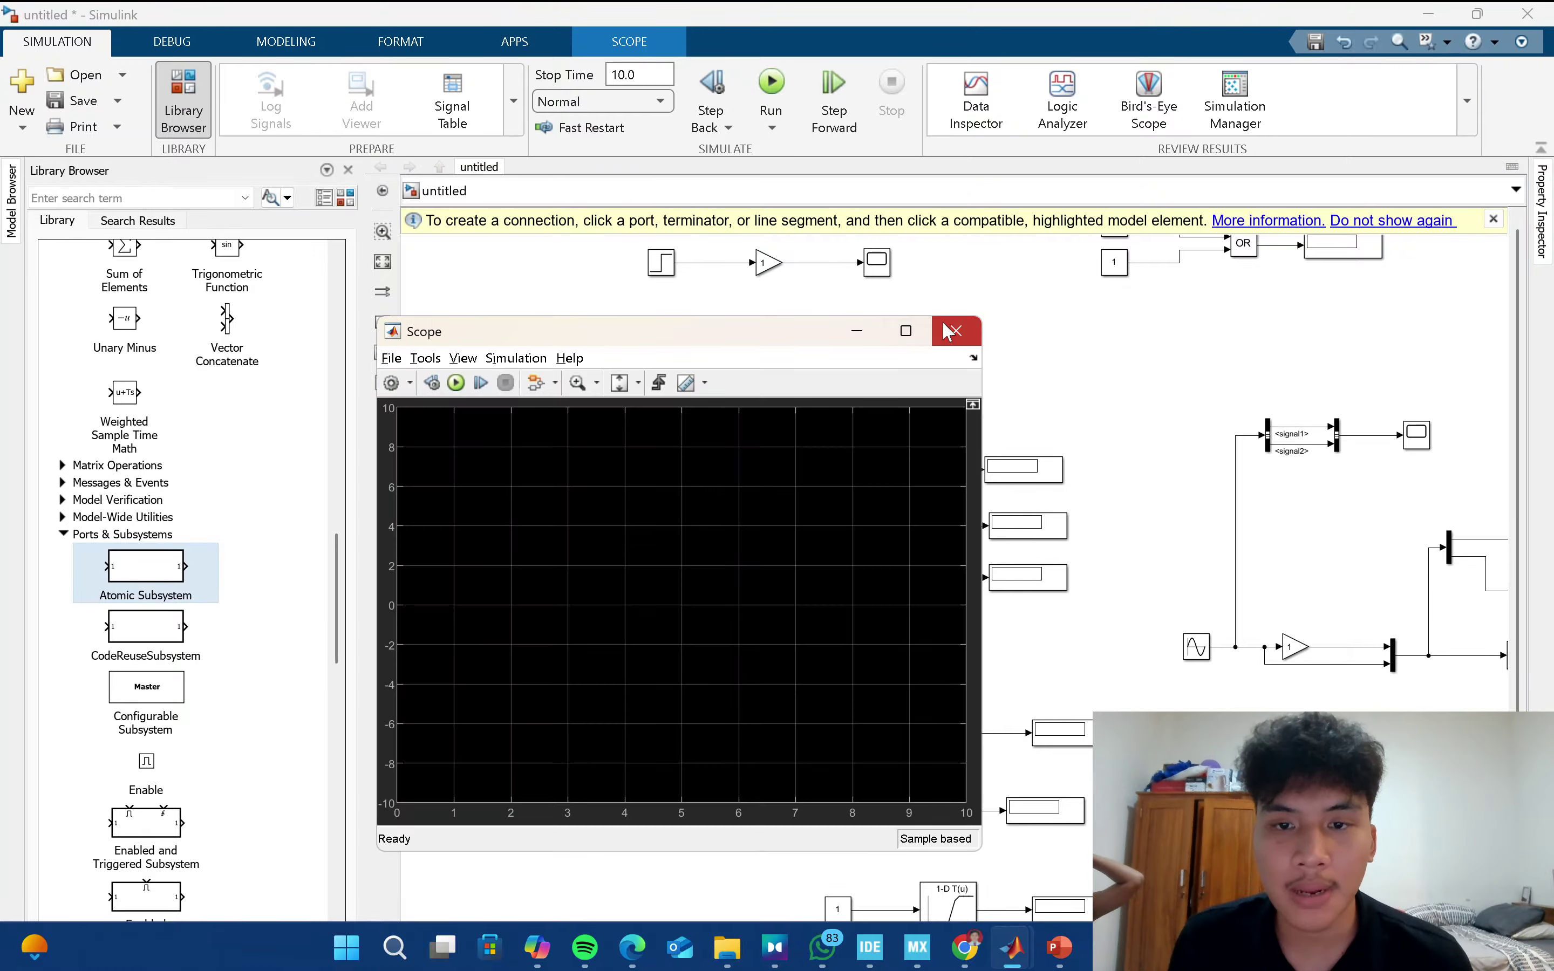
pyautogui.click(950, 331)
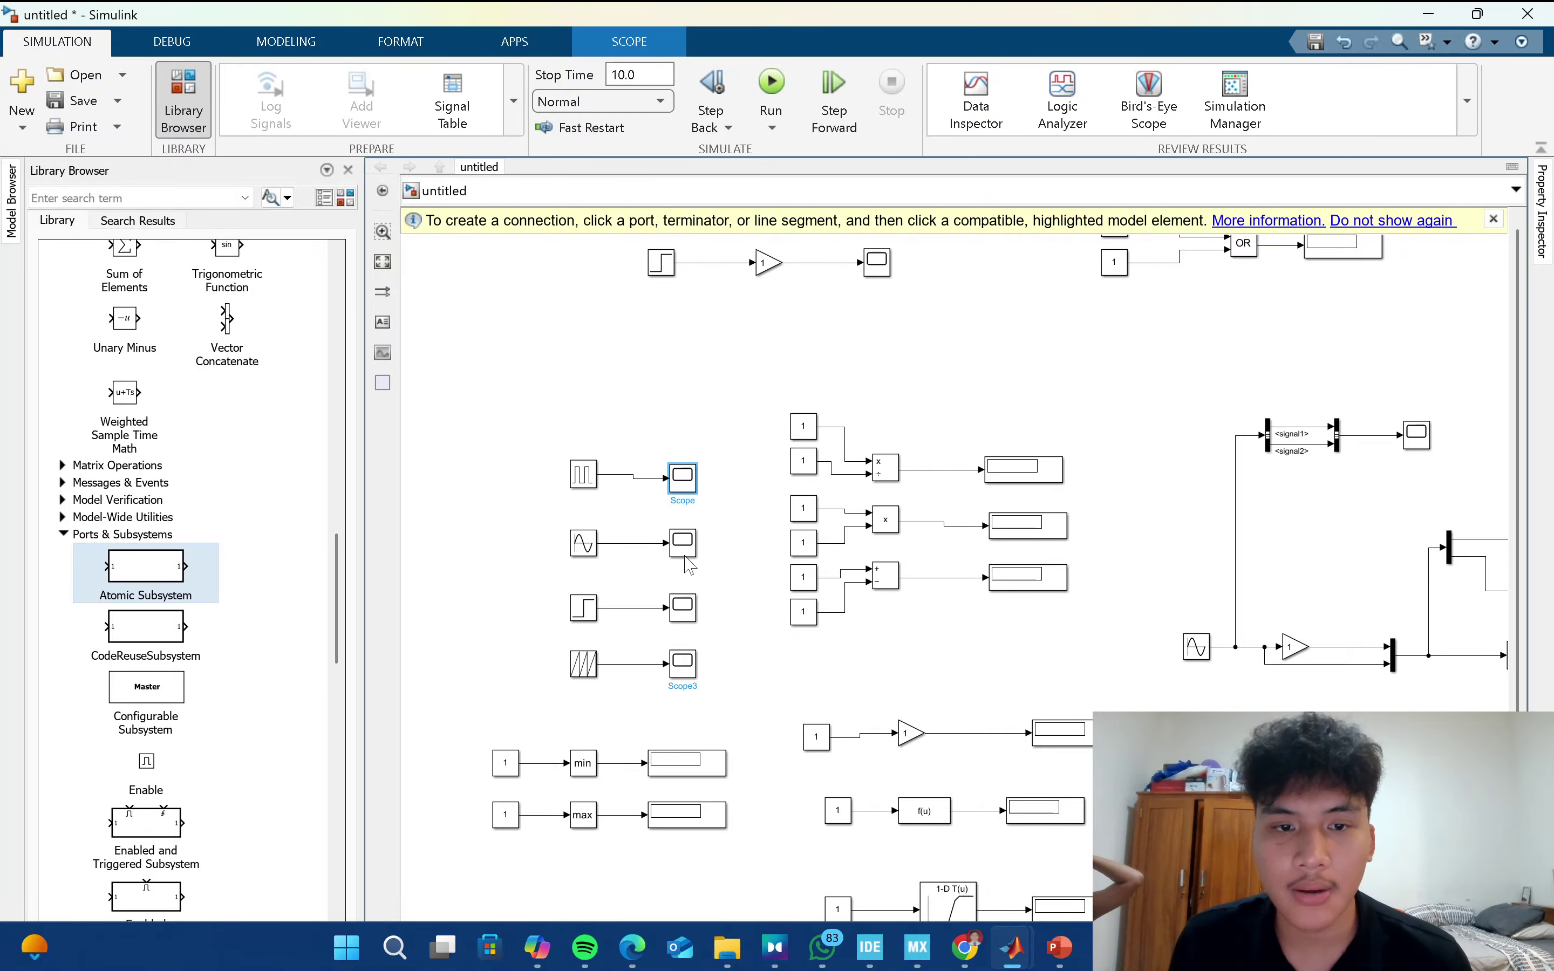
pyautogui.click(807, 437)
pyautogui.click(997, 476)
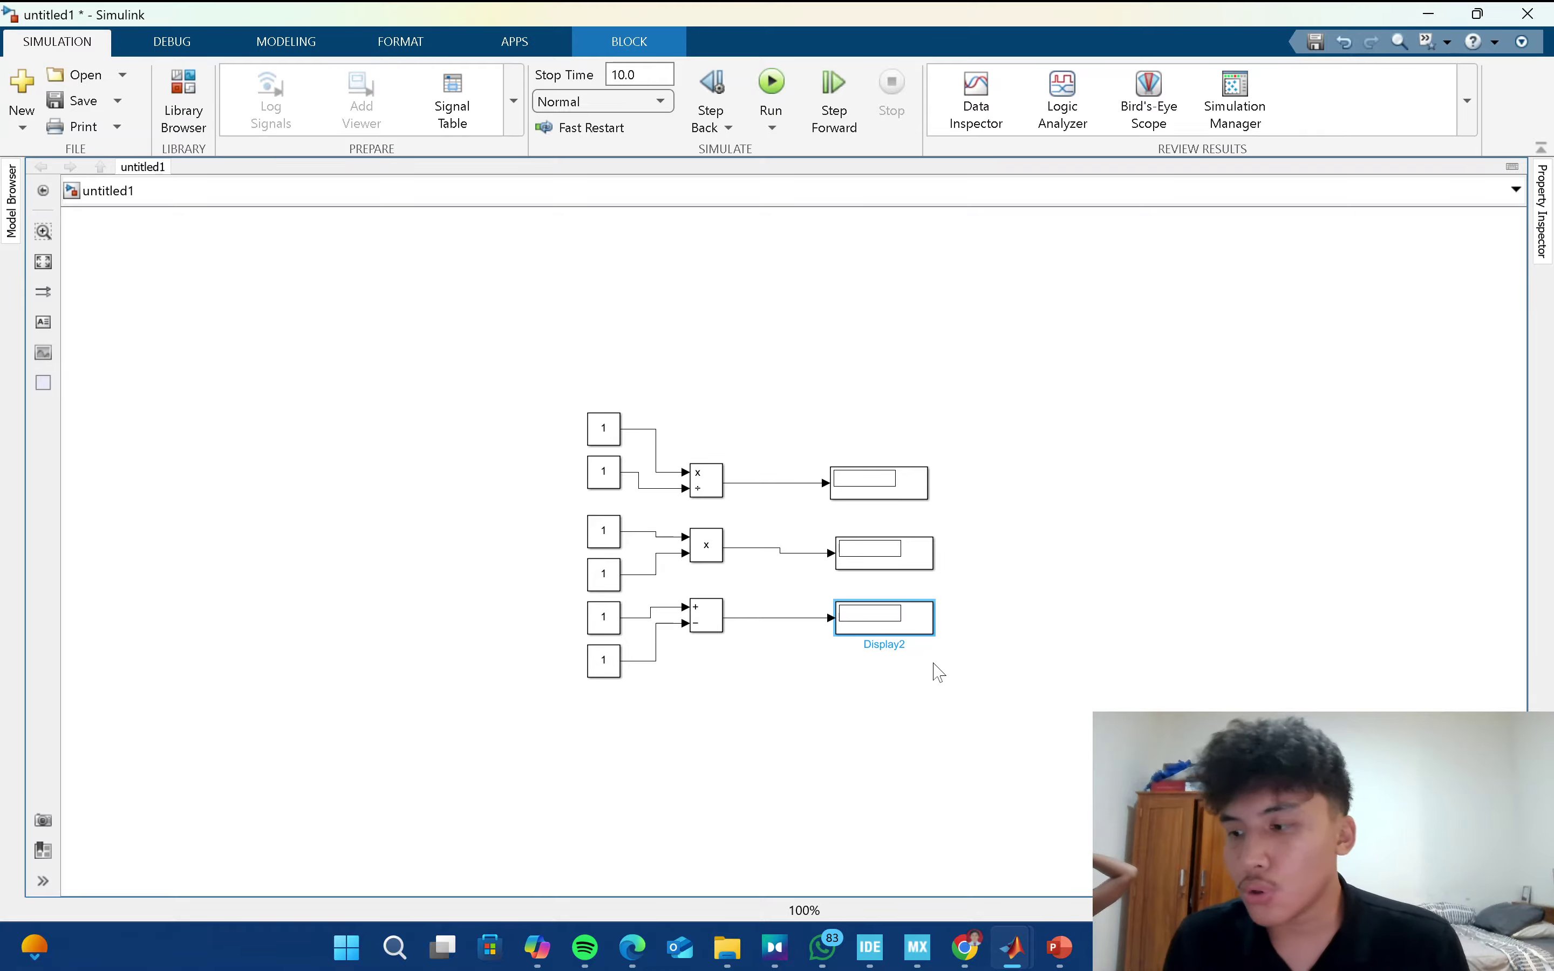
# Show the Library Browser in the untitled1 model and expand the Simulink library.
pyautogui.click(700, 492)
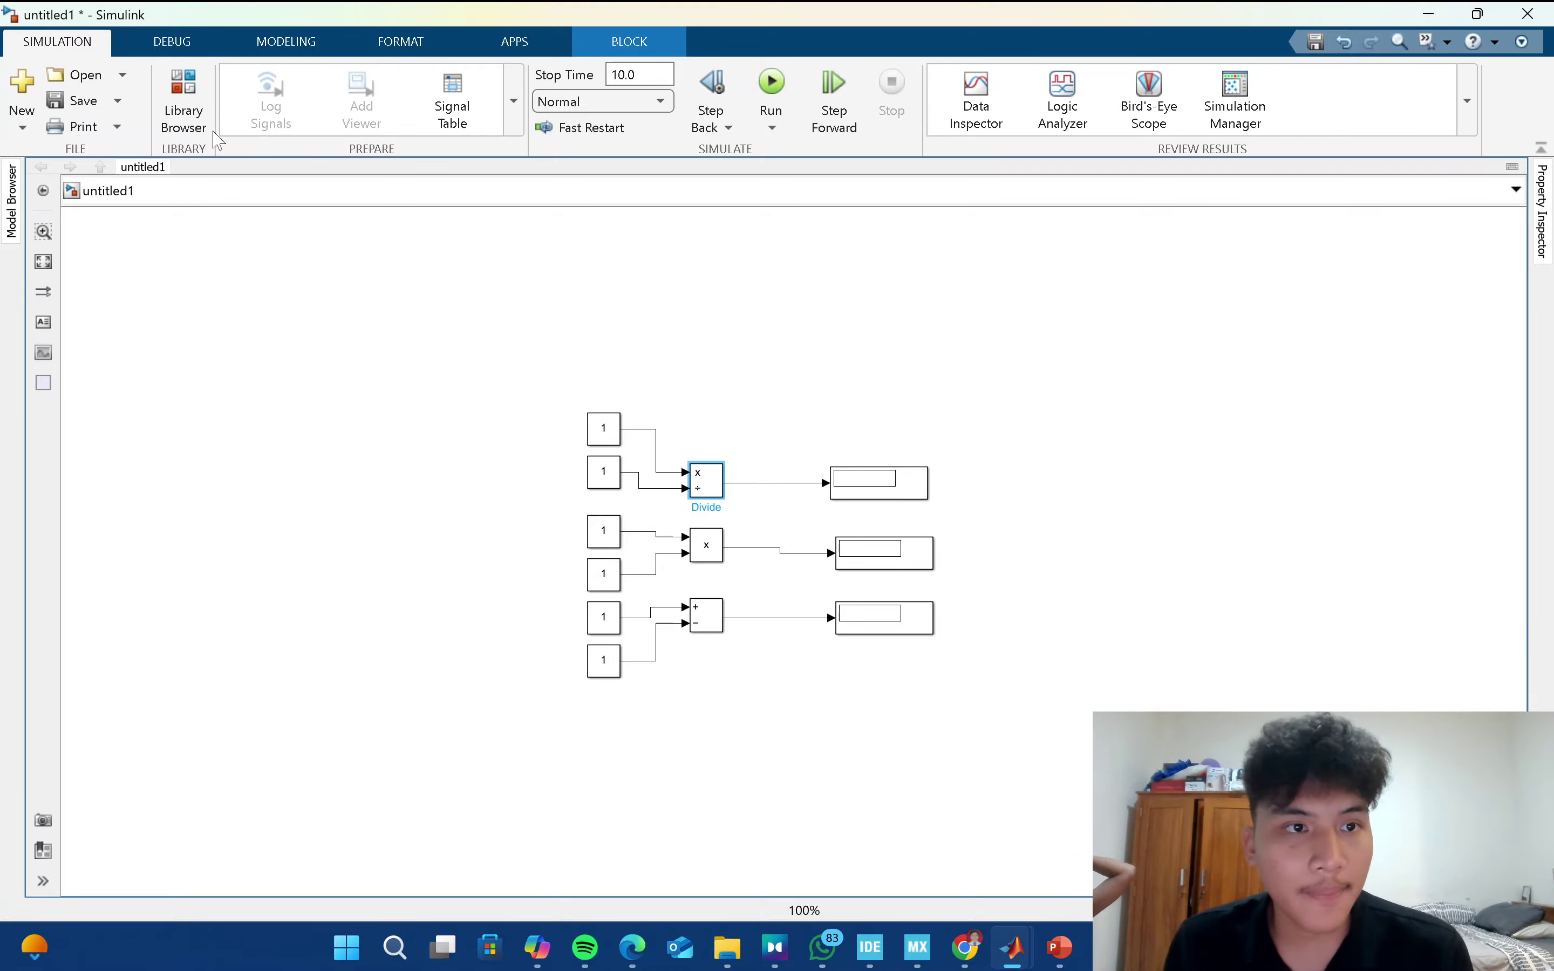
pyautogui.click(564, 424)
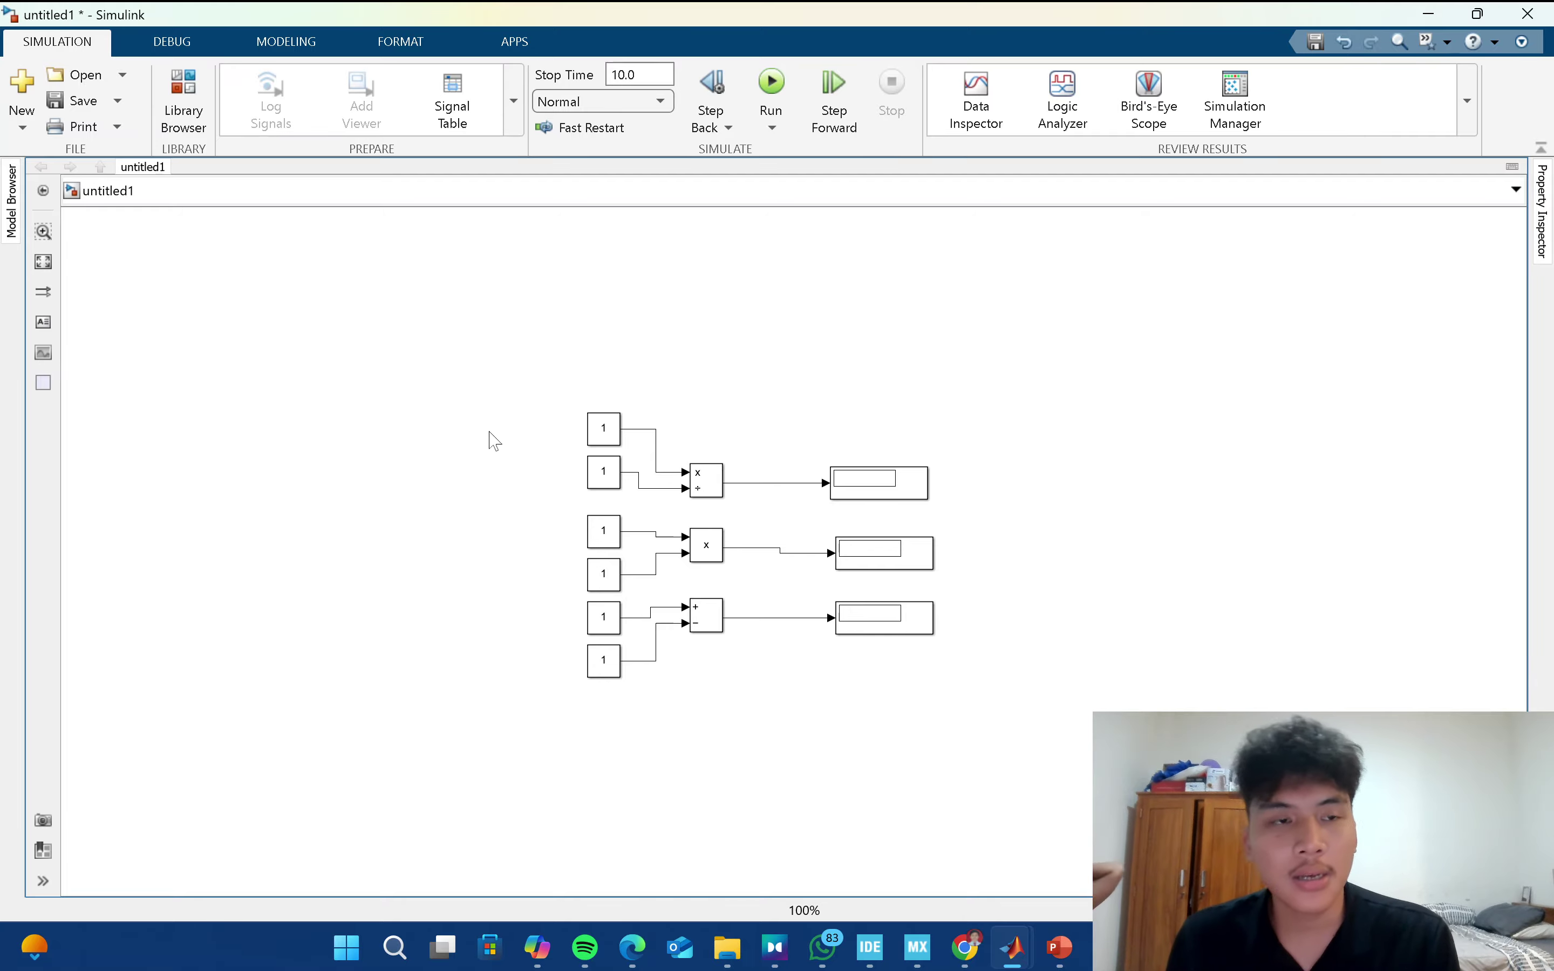
pyautogui.click(183, 102)
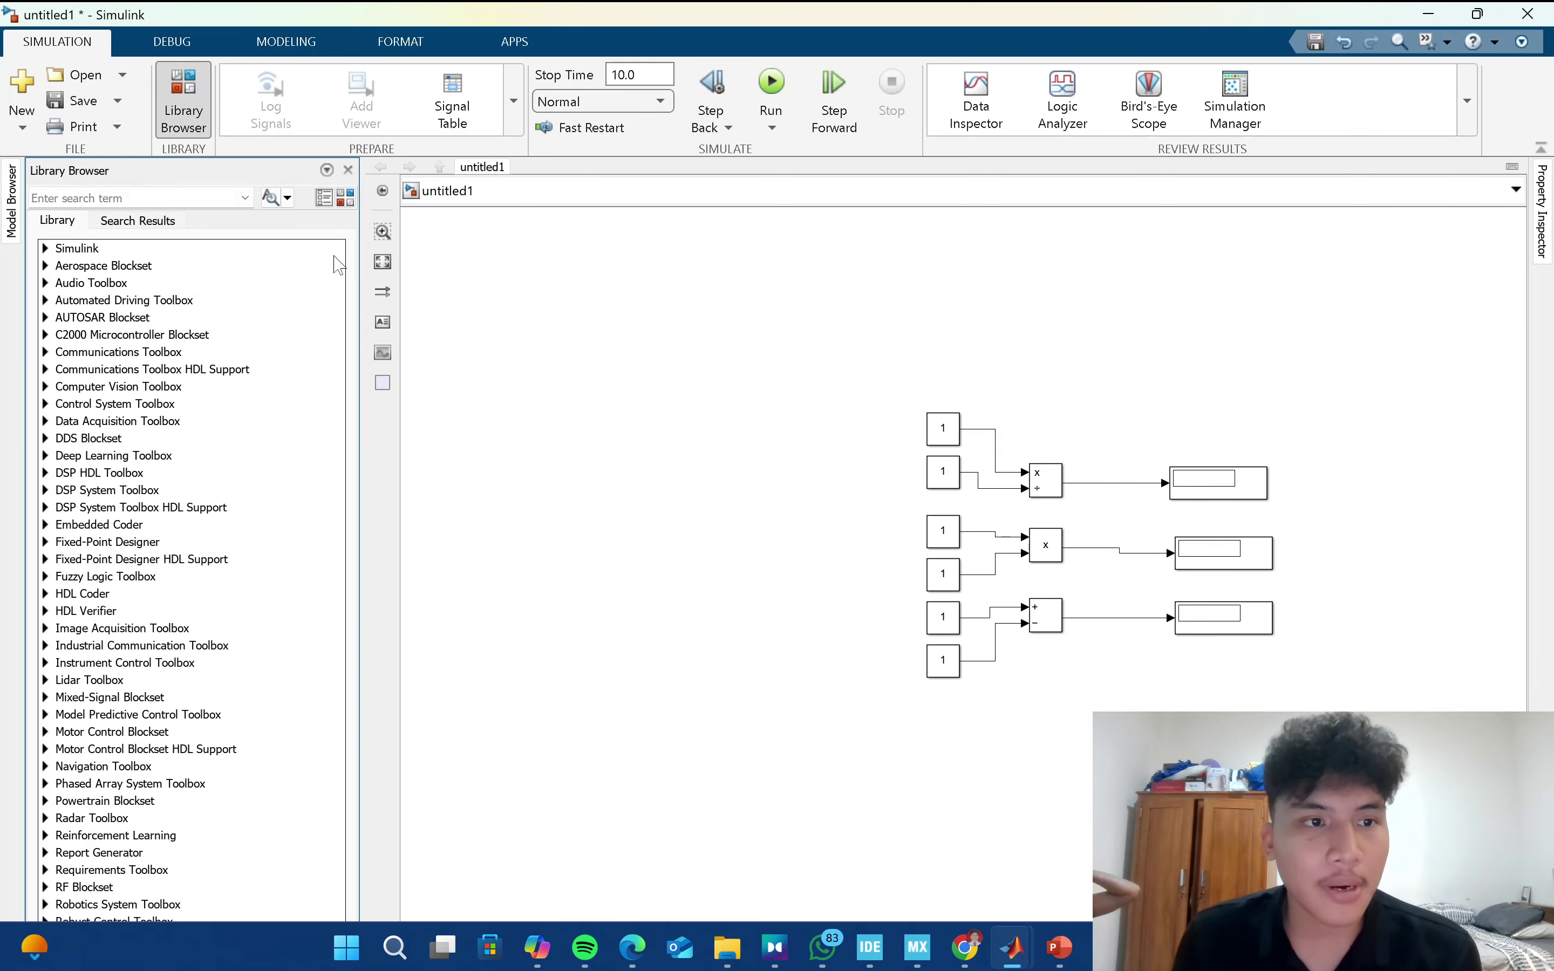
pyautogui.click(45, 249)
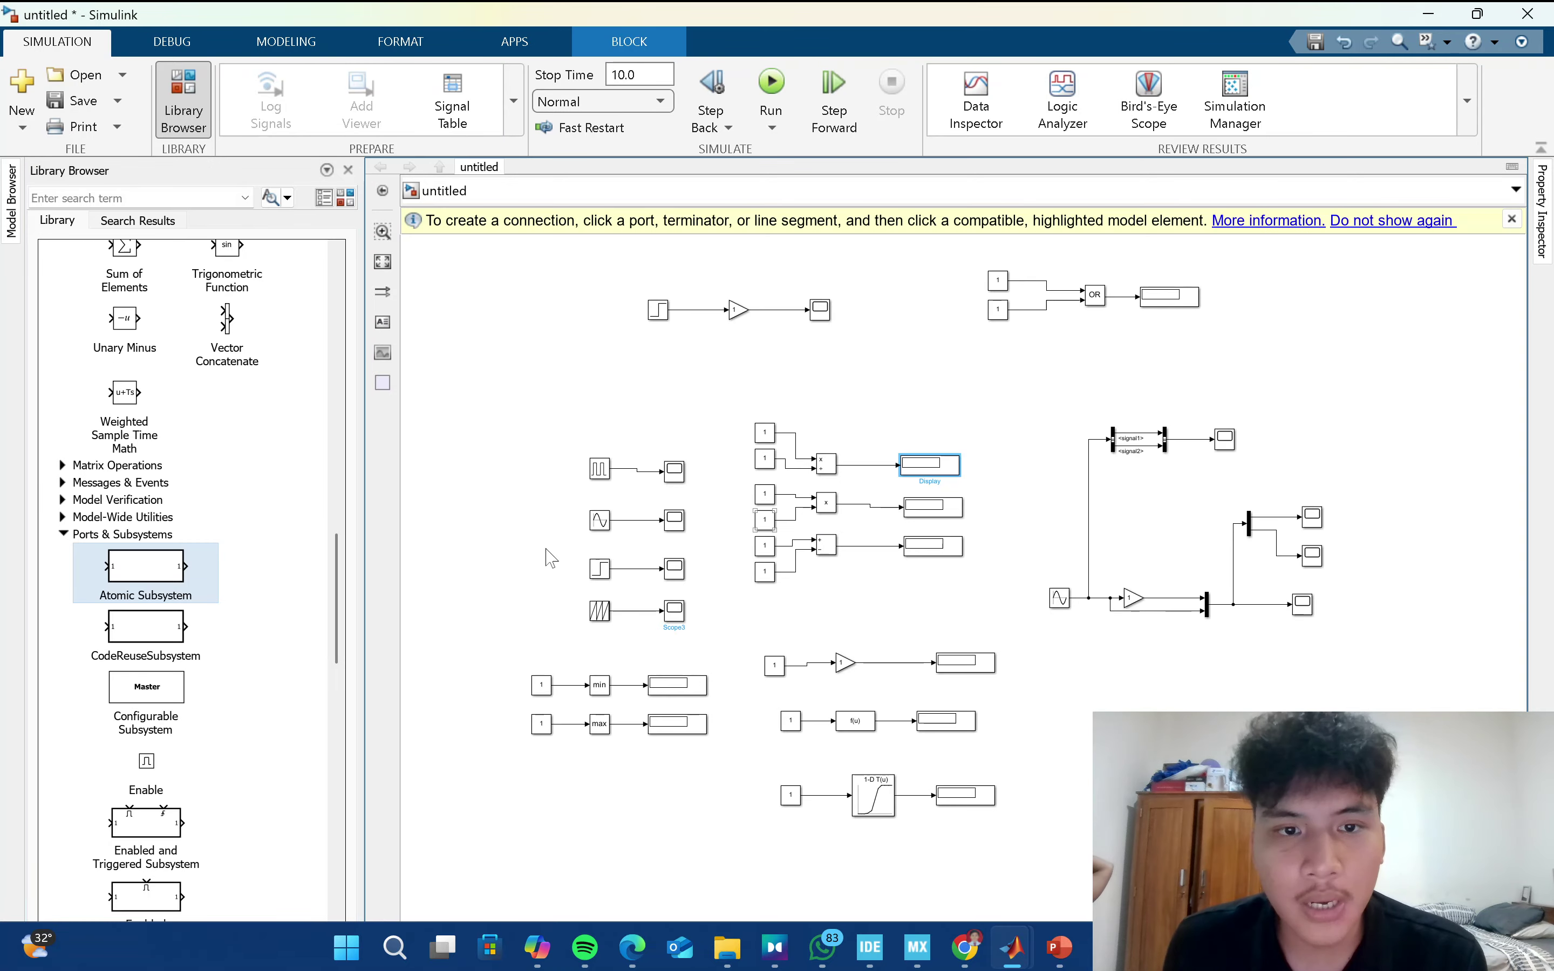
pyautogui.moveTo(1199, 667)
pyautogui.mouseDown()
pyautogui.moveTo(1175, 628)
pyautogui.moveTo(1230, 726)
pyautogui.moveTo(1192, 665)
pyautogui.mouseUp()
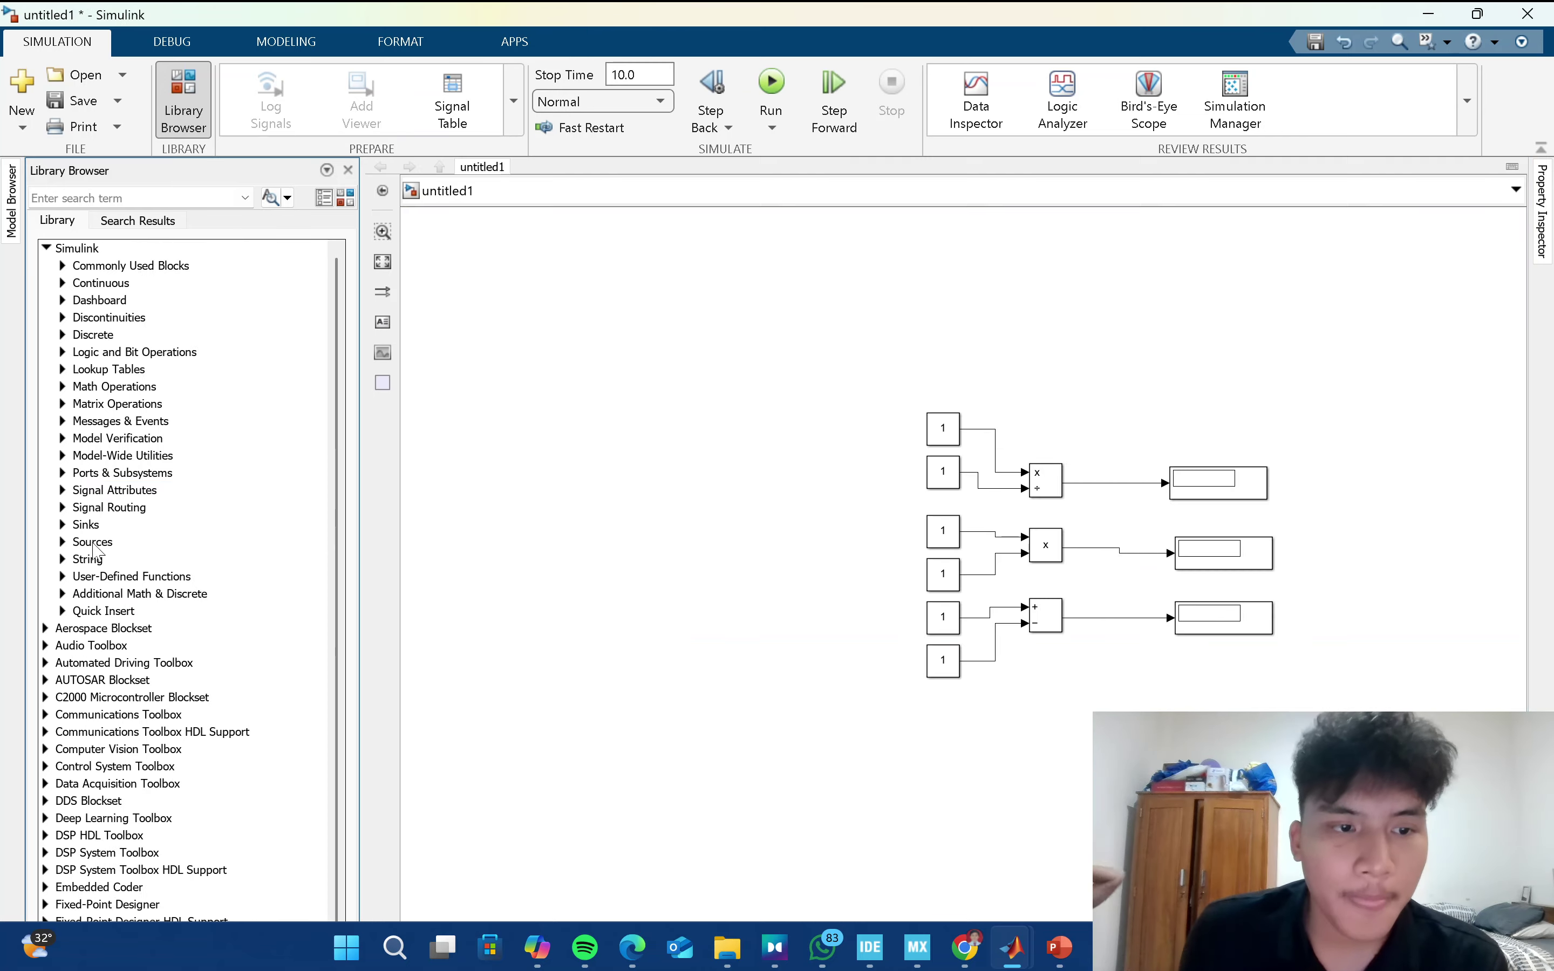
# Expand the Sources library and locate the Constant and Sine Wave blocks.
pyautogui.click(61, 545)
pyautogui.moveTo(341, 414); pyautogui.dragTo(350, 569)
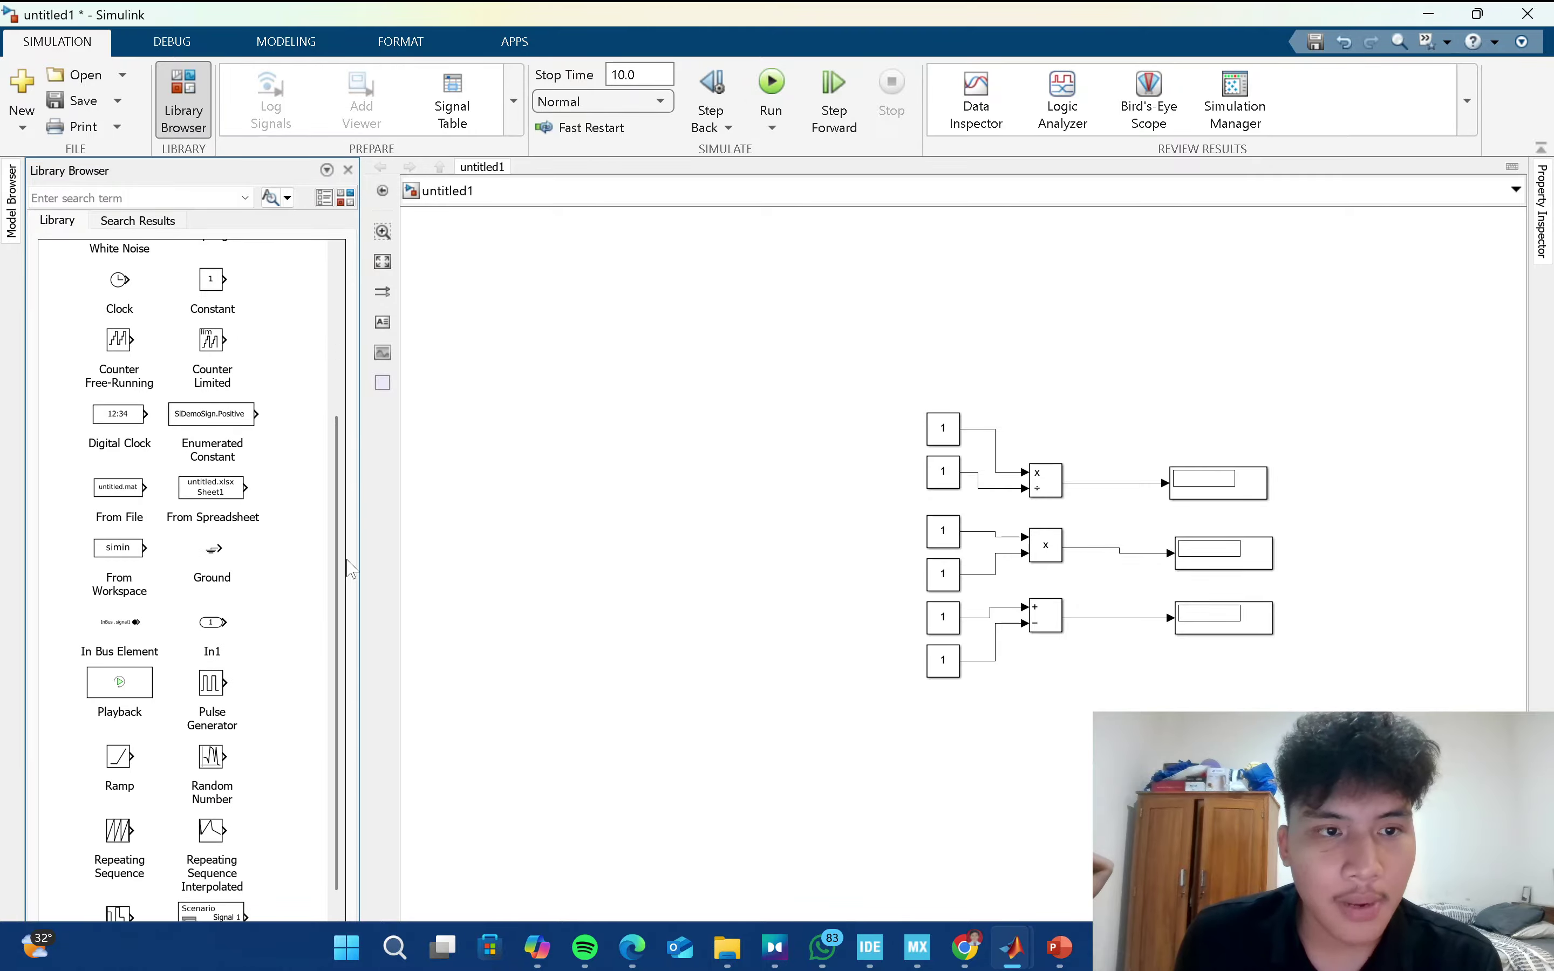
pyautogui.click(953, 432)
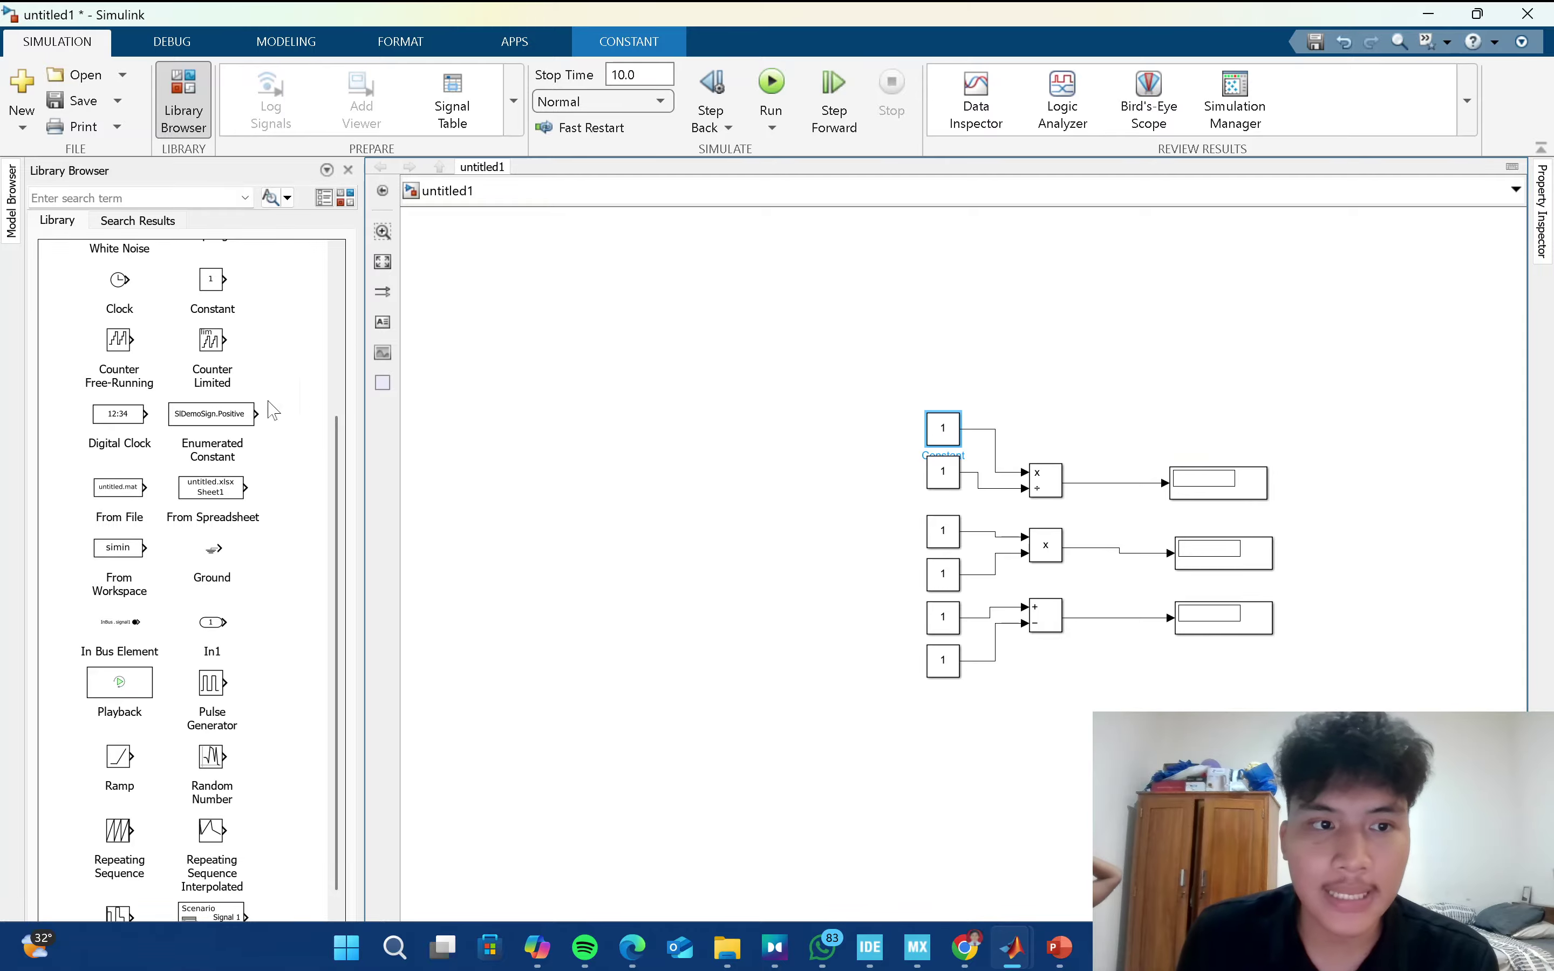
pyautogui.scroll(2, 203, 416)
pyautogui.click(206, 383)
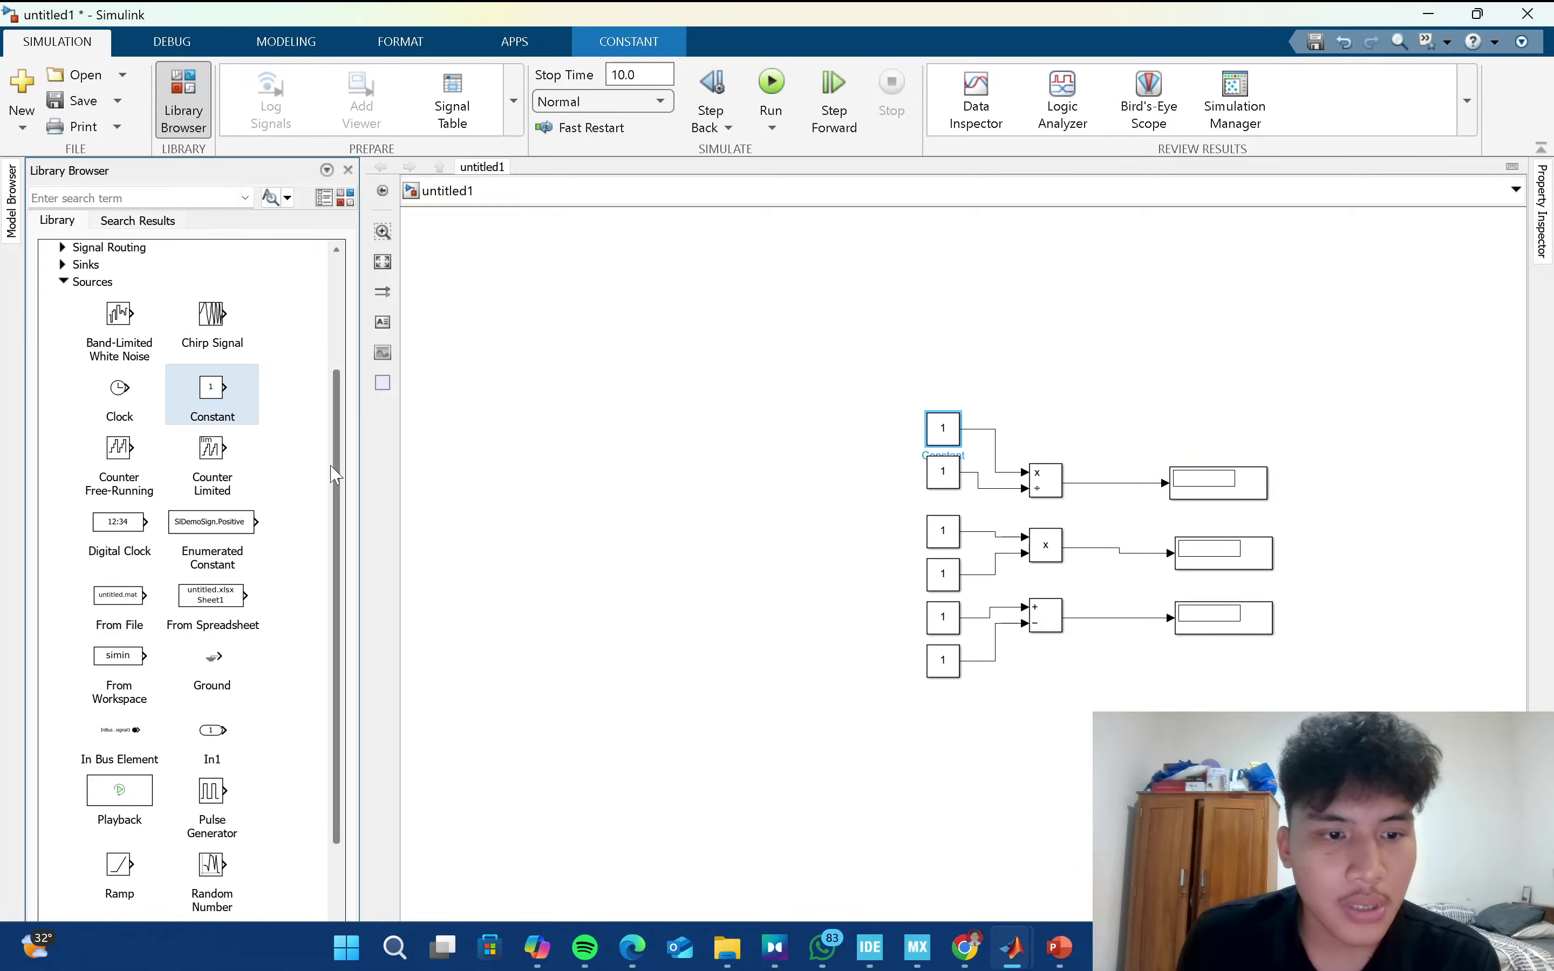
pyautogui.moveTo(338, 465); pyautogui.dragTo(358, 641)
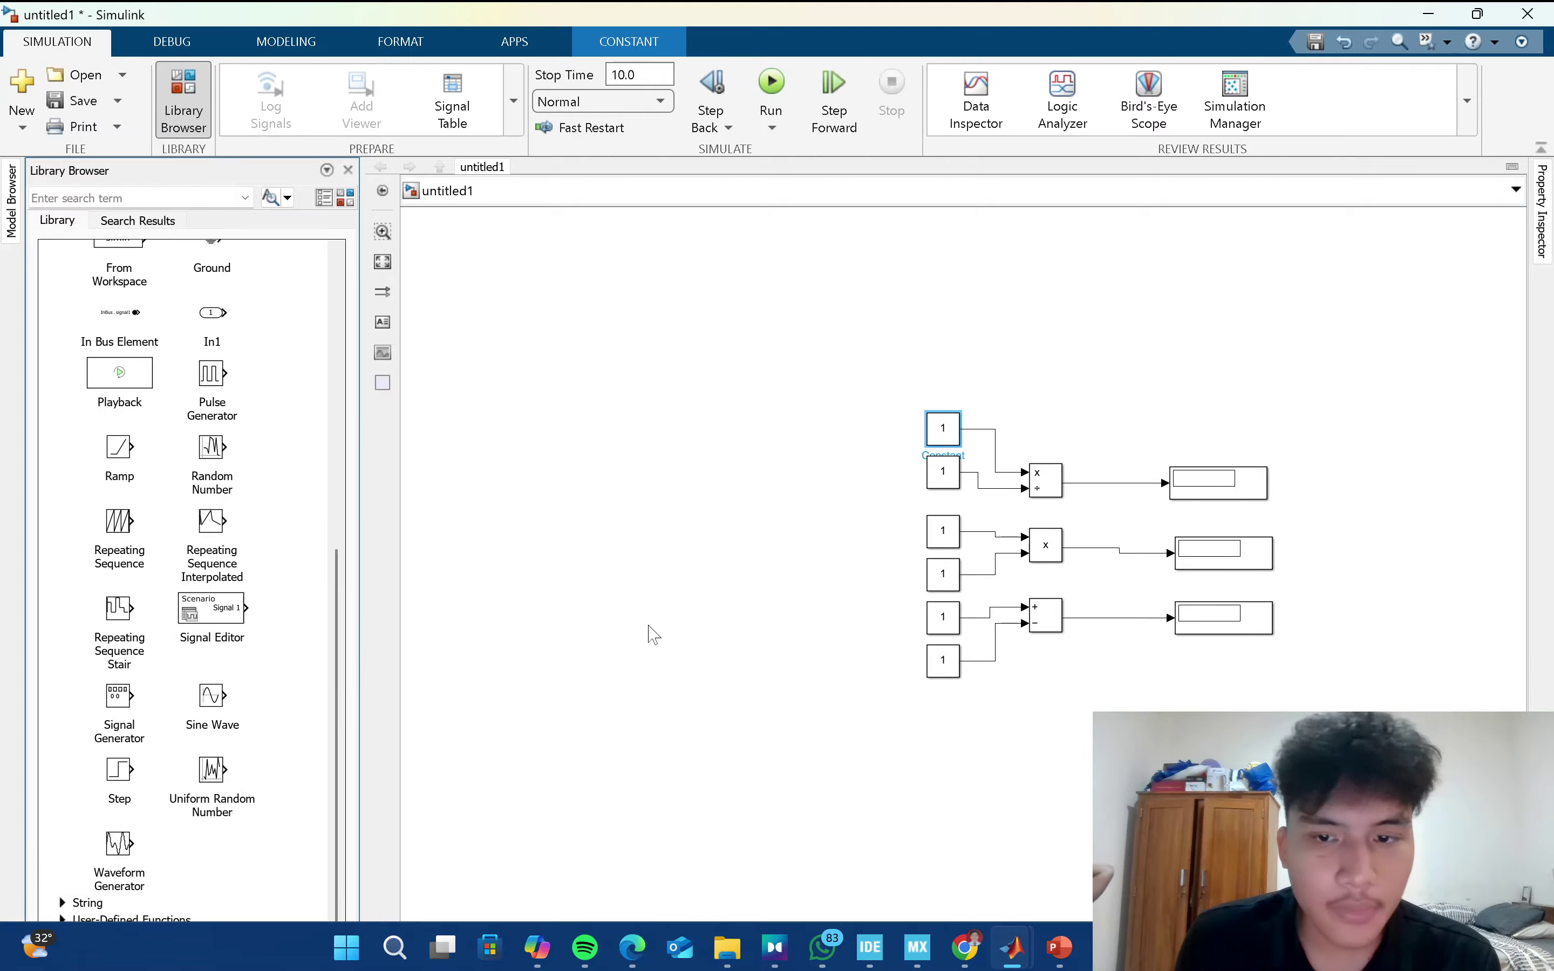
pyautogui.click(225, 706)
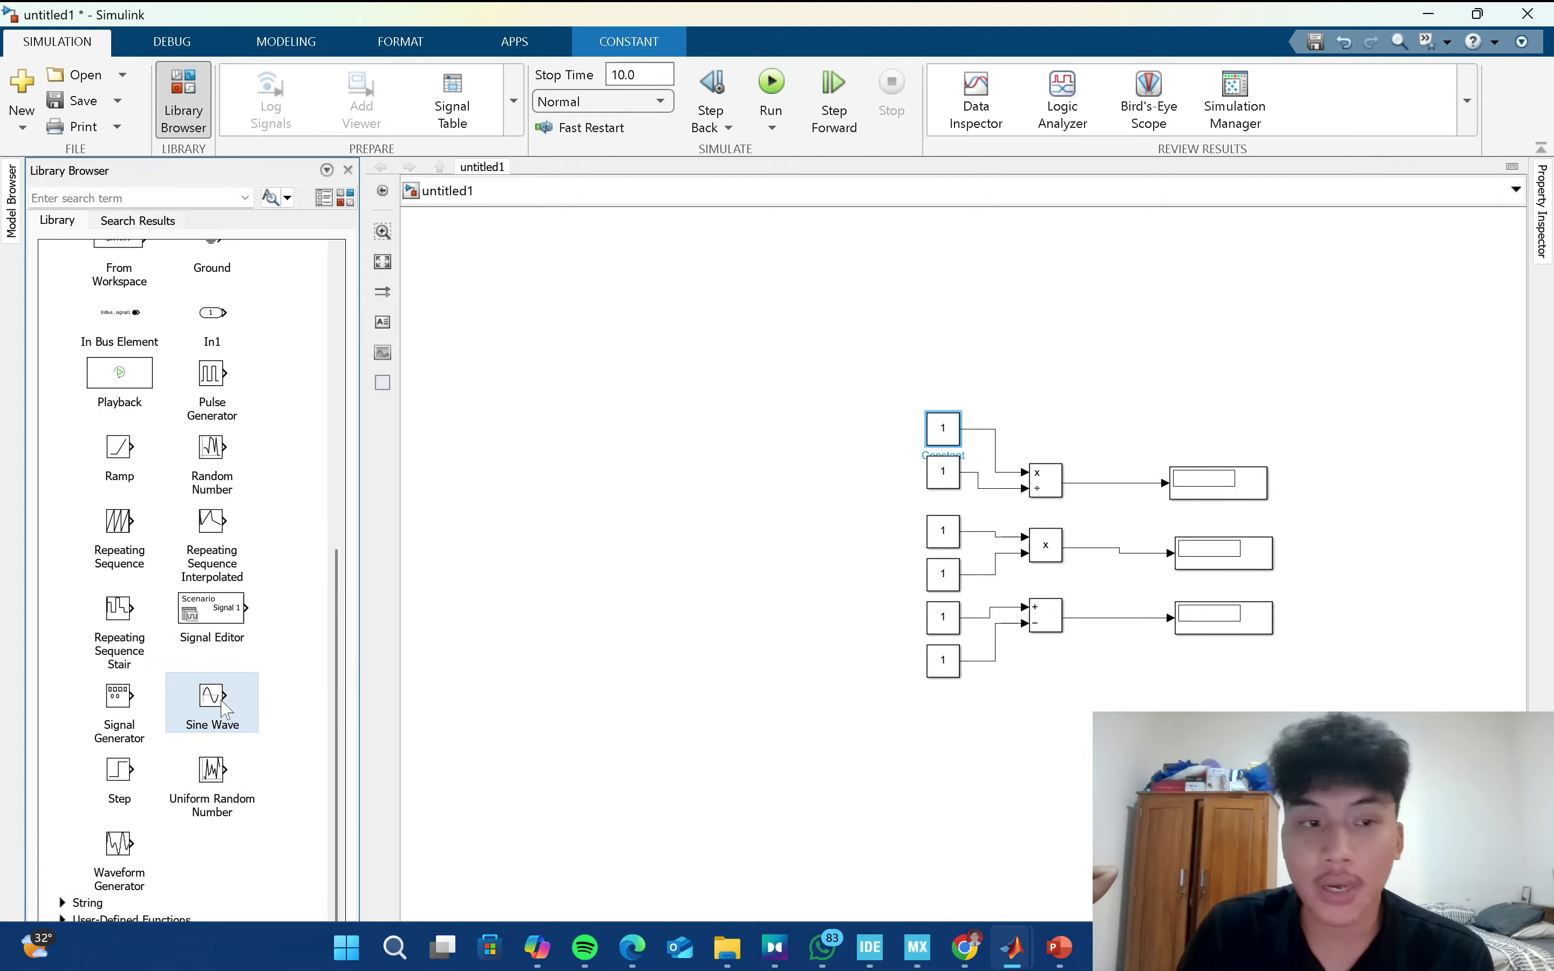
# Expand the Sinks library and locate the Display and Scope blocks.
pyautogui.scroll(7, 163, 693)
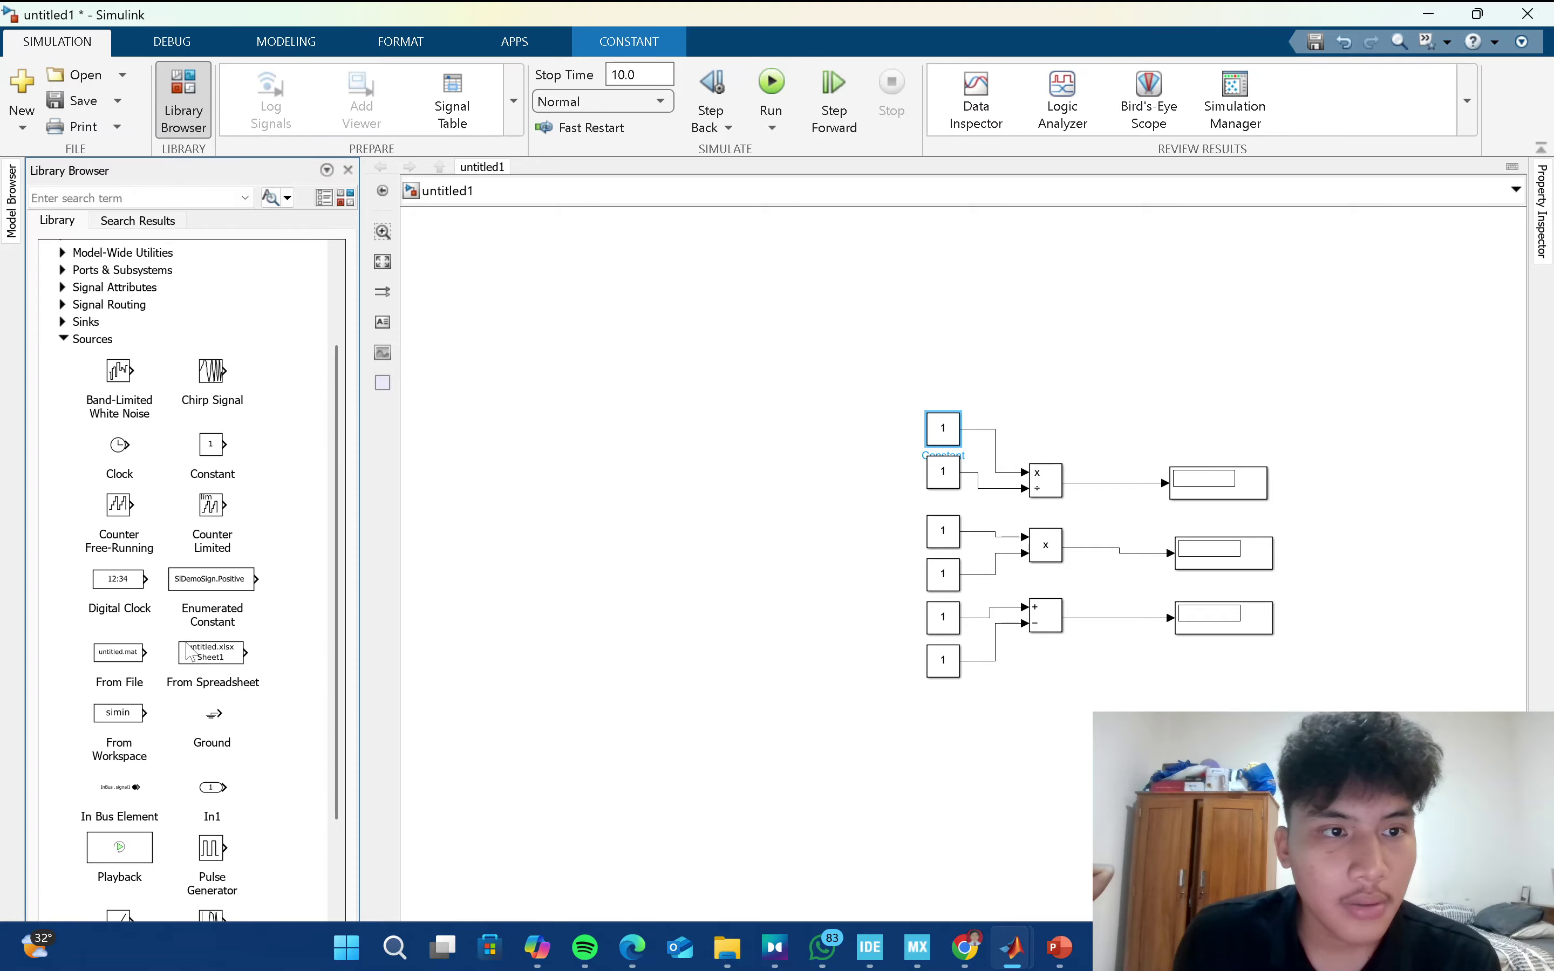
pyautogui.moveTo(328, 394)
pyautogui.mouseDown()
pyautogui.moveTo(327, 555)
pyautogui.moveTo(289, 648)
pyautogui.moveTo(342, 572)
pyautogui.moveTo(342, 411)
pyautogui.mouseUp()
pyautogui.scroll(-1, 128, 848)
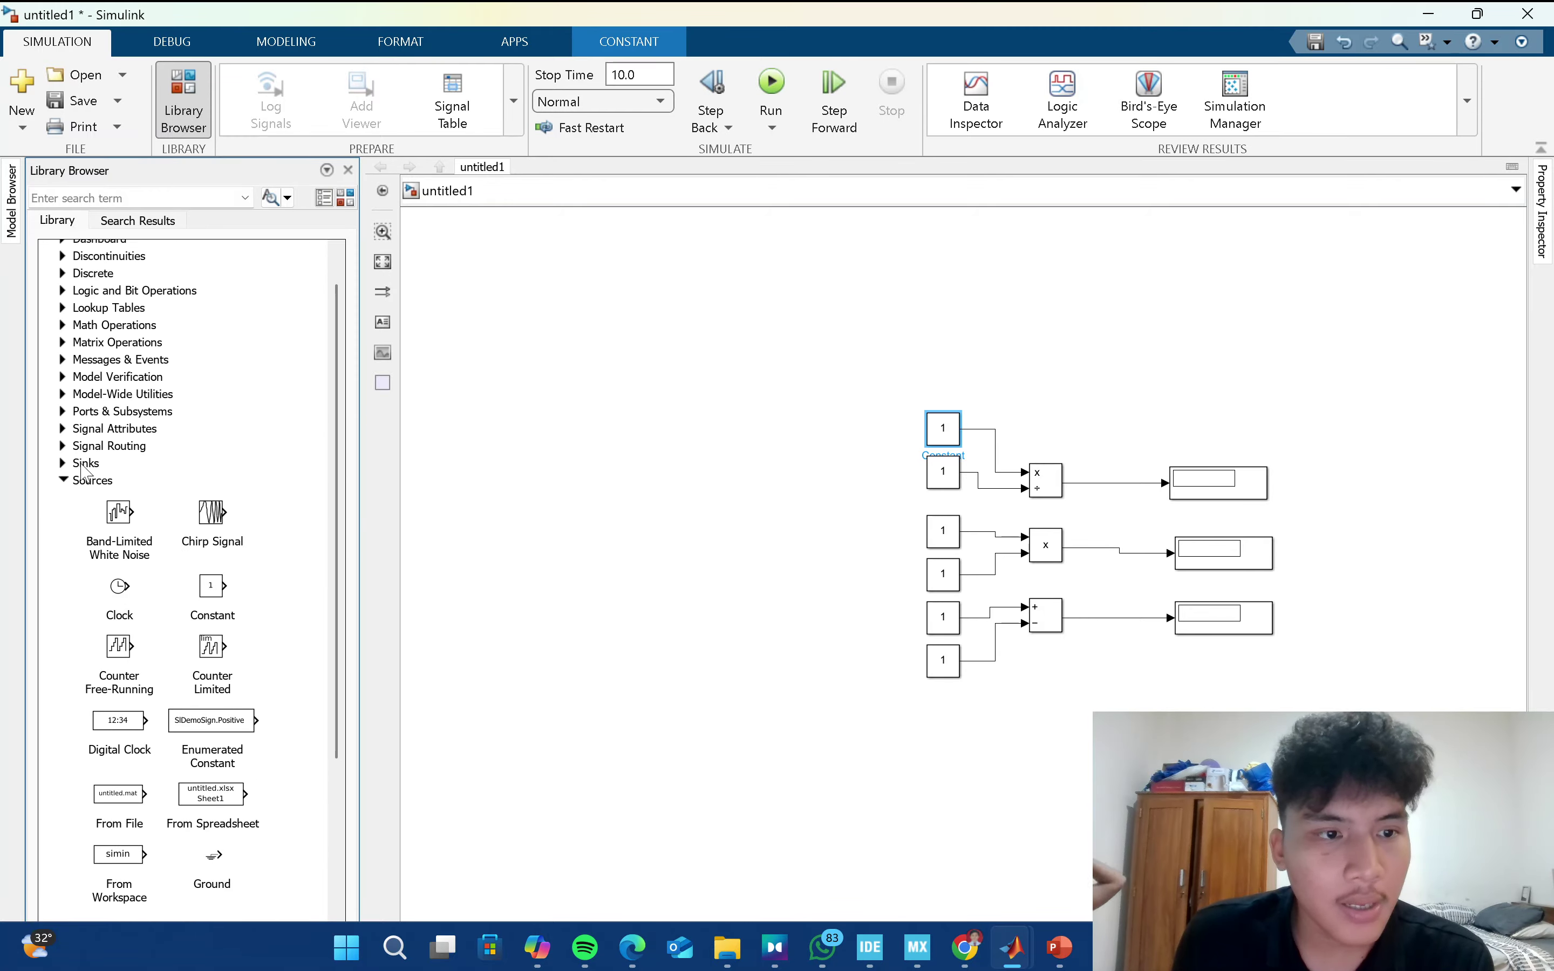
pyautogui.click(63, 464)
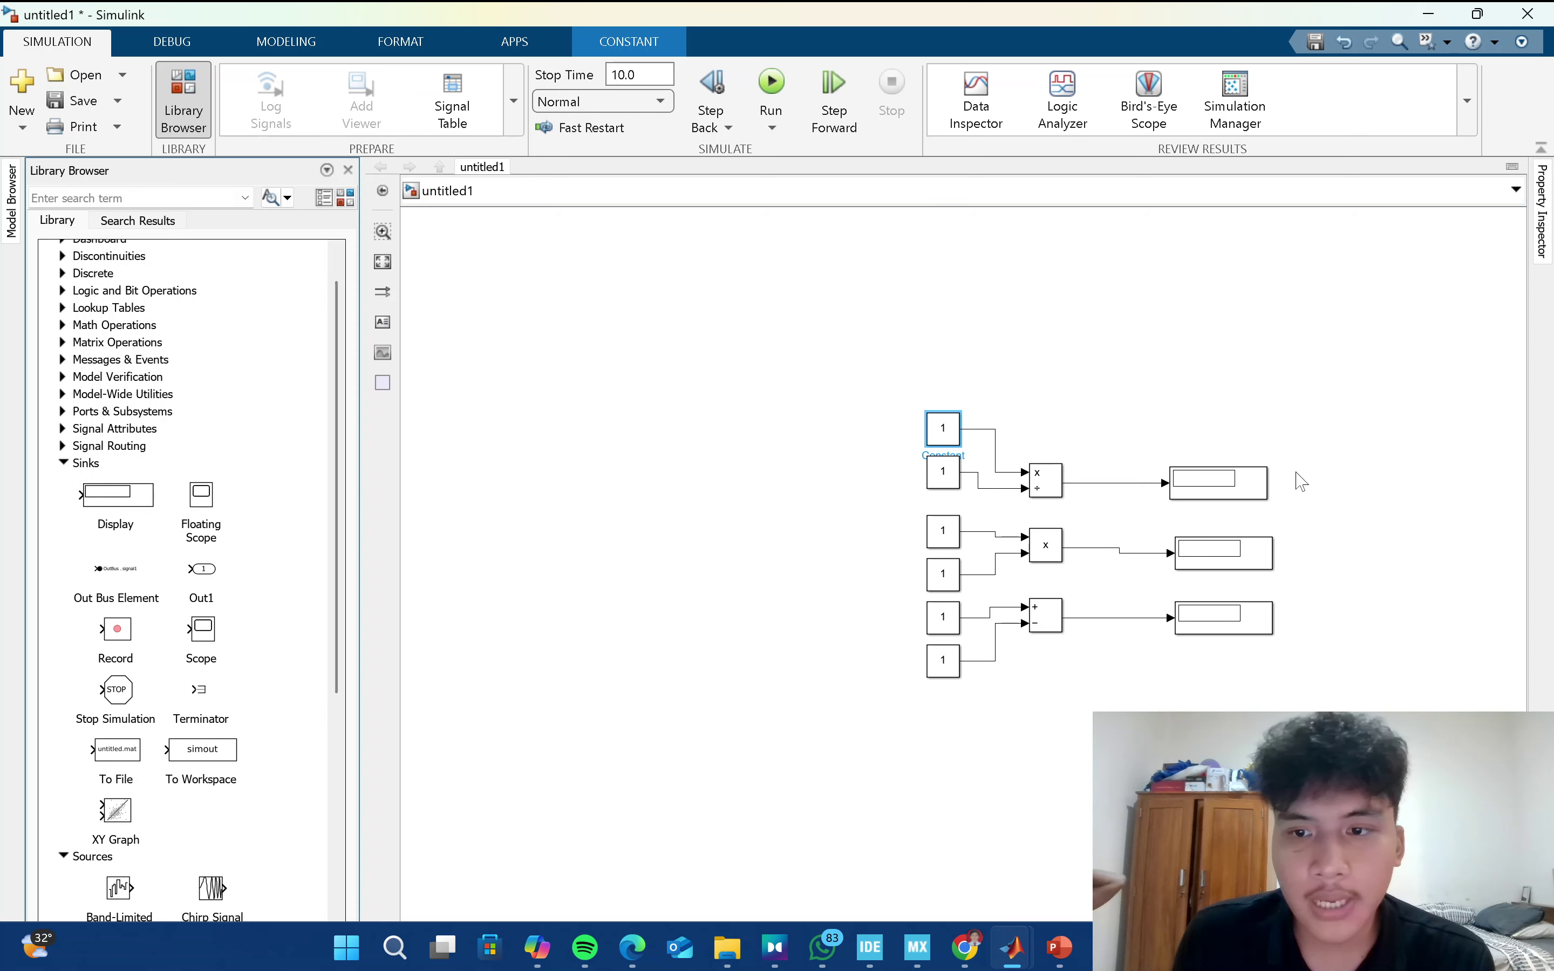
pyautogui.click(1255, 485)
pyautogui.click(117, 496)
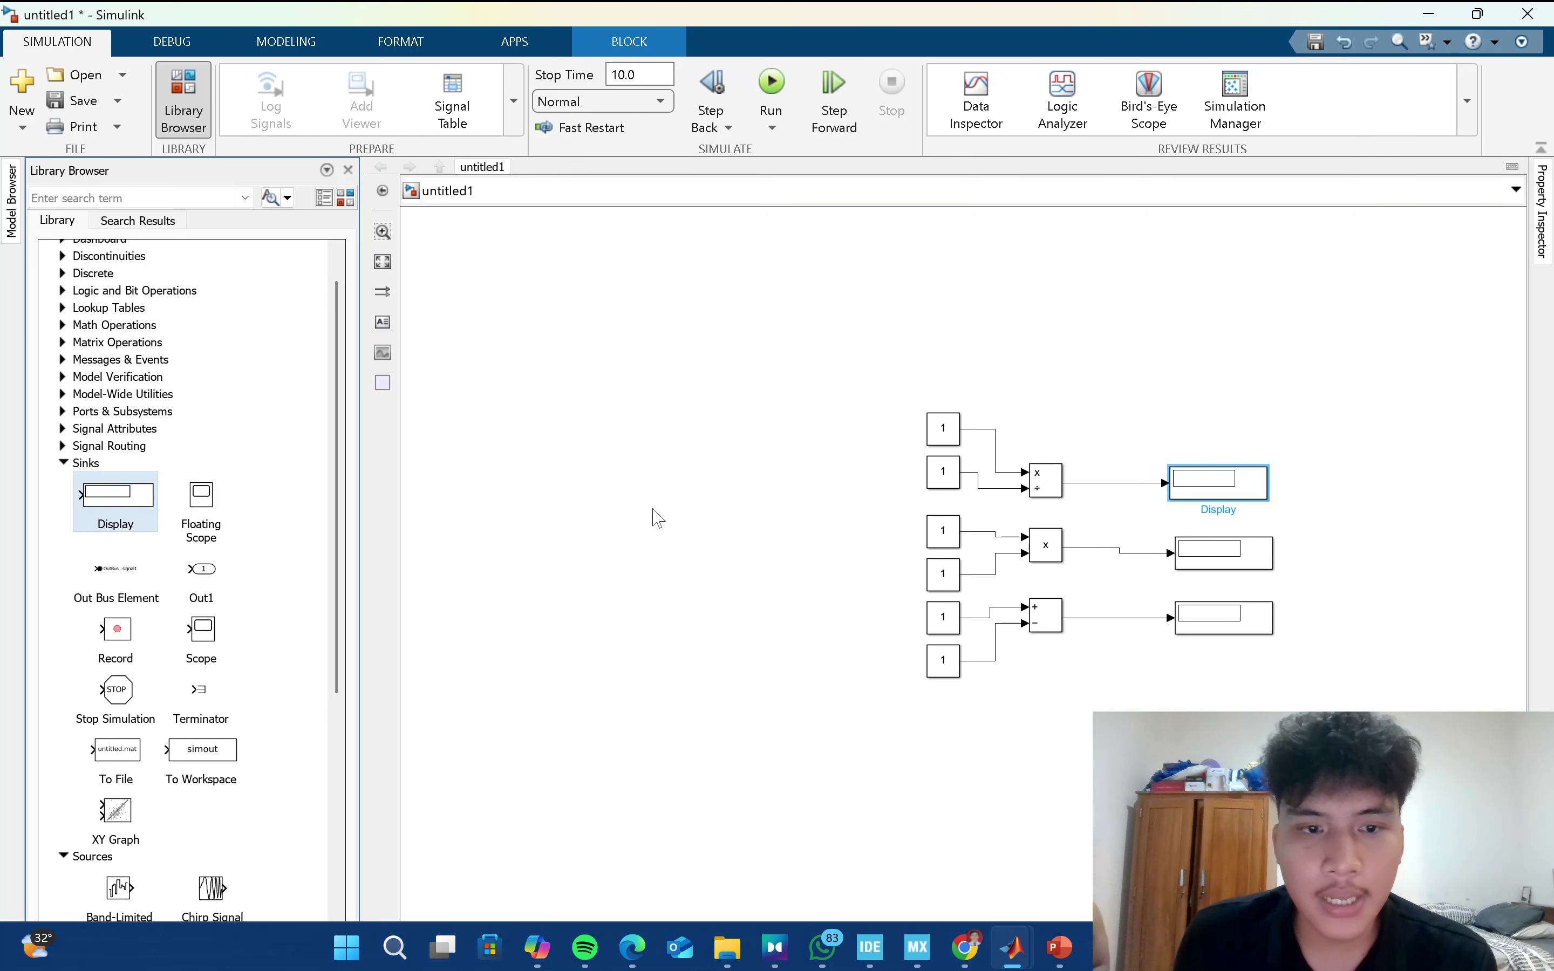
pyautogui.scroll(-2, 264, 657)
pyautogui.click(204, 569)
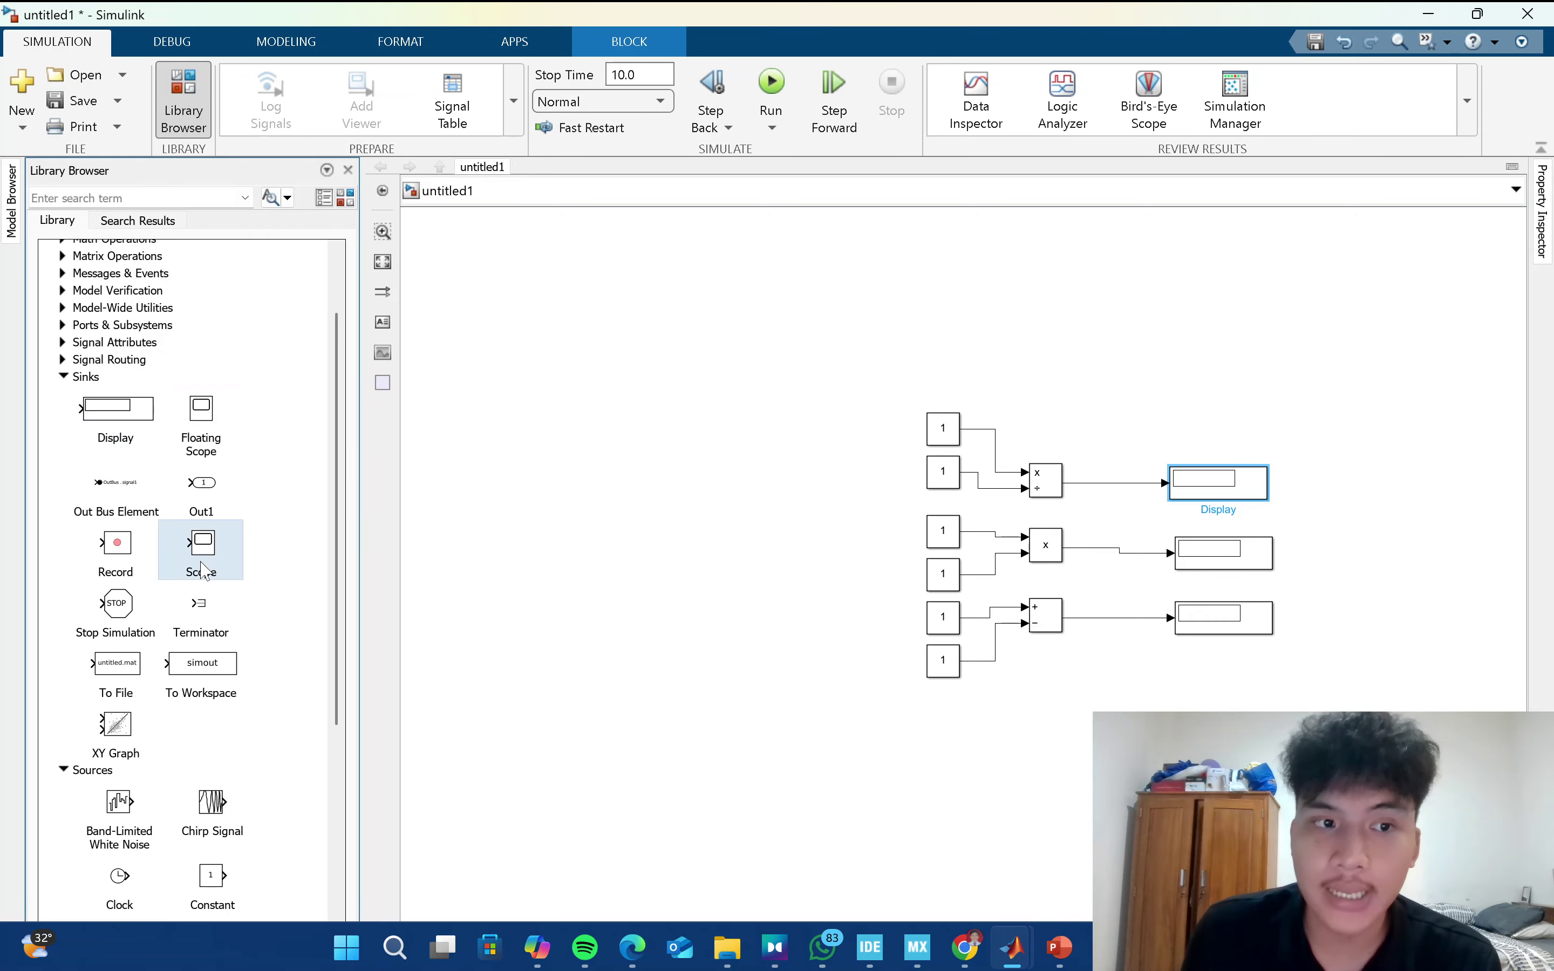
# Inspect the circuits' Divide, Product and Subtract blocks and look through the Math Operations library for their sources.
pyautogui.scroll(3, 340, 453)
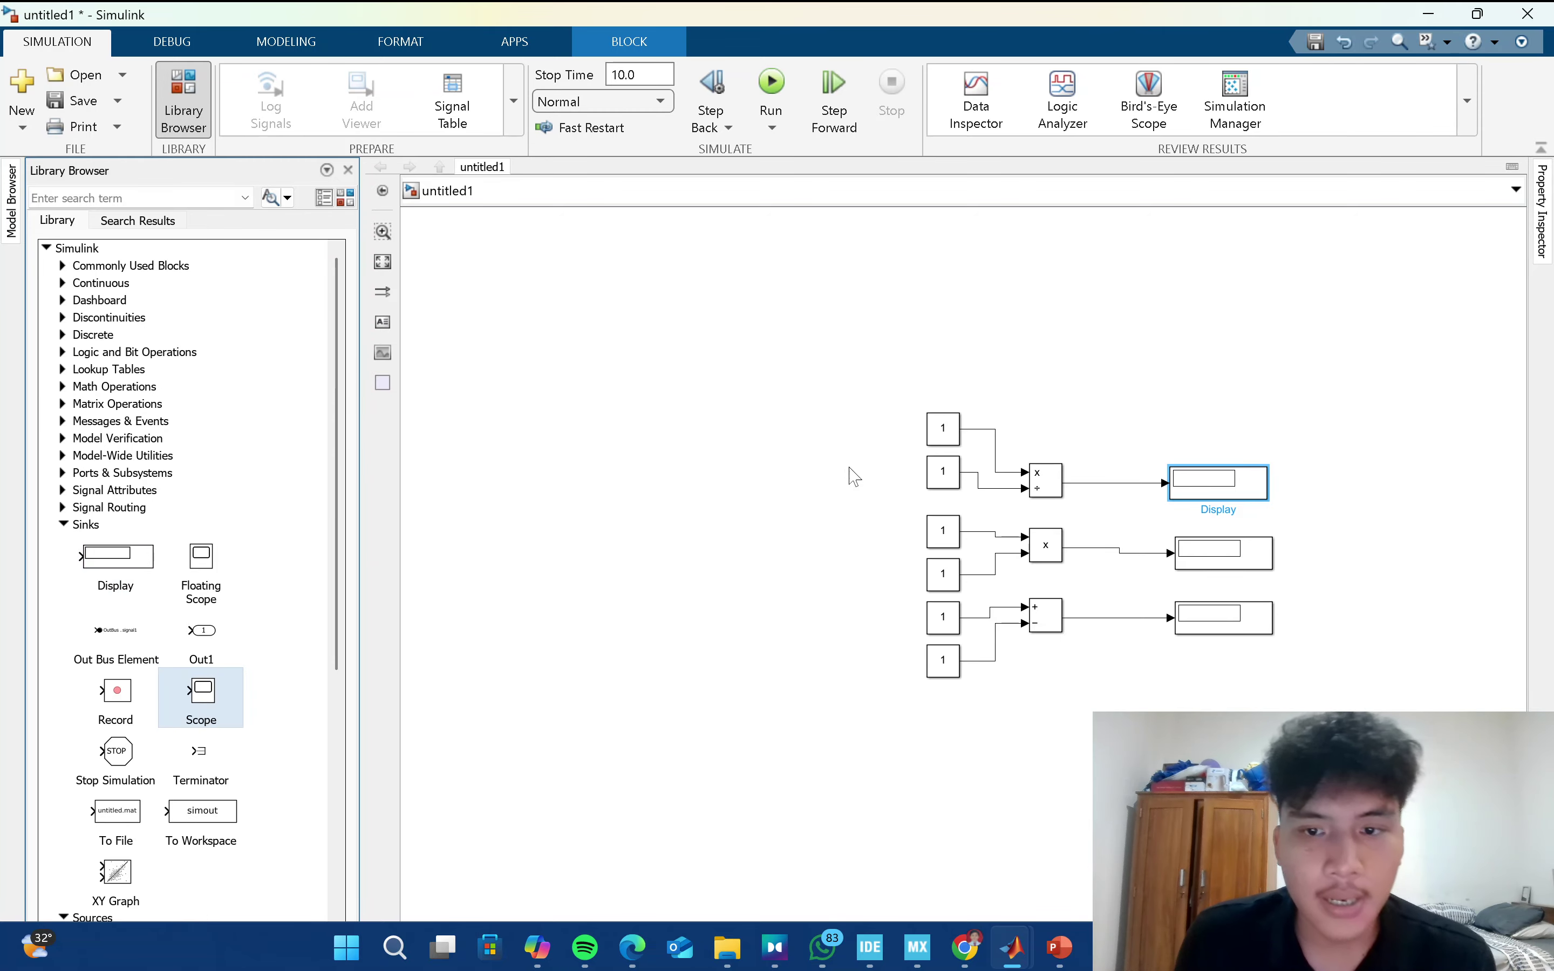
pyautogui.click(1051, 494)
pyautogui.click(1044, 556)
pyautogui.click(1051, 613)
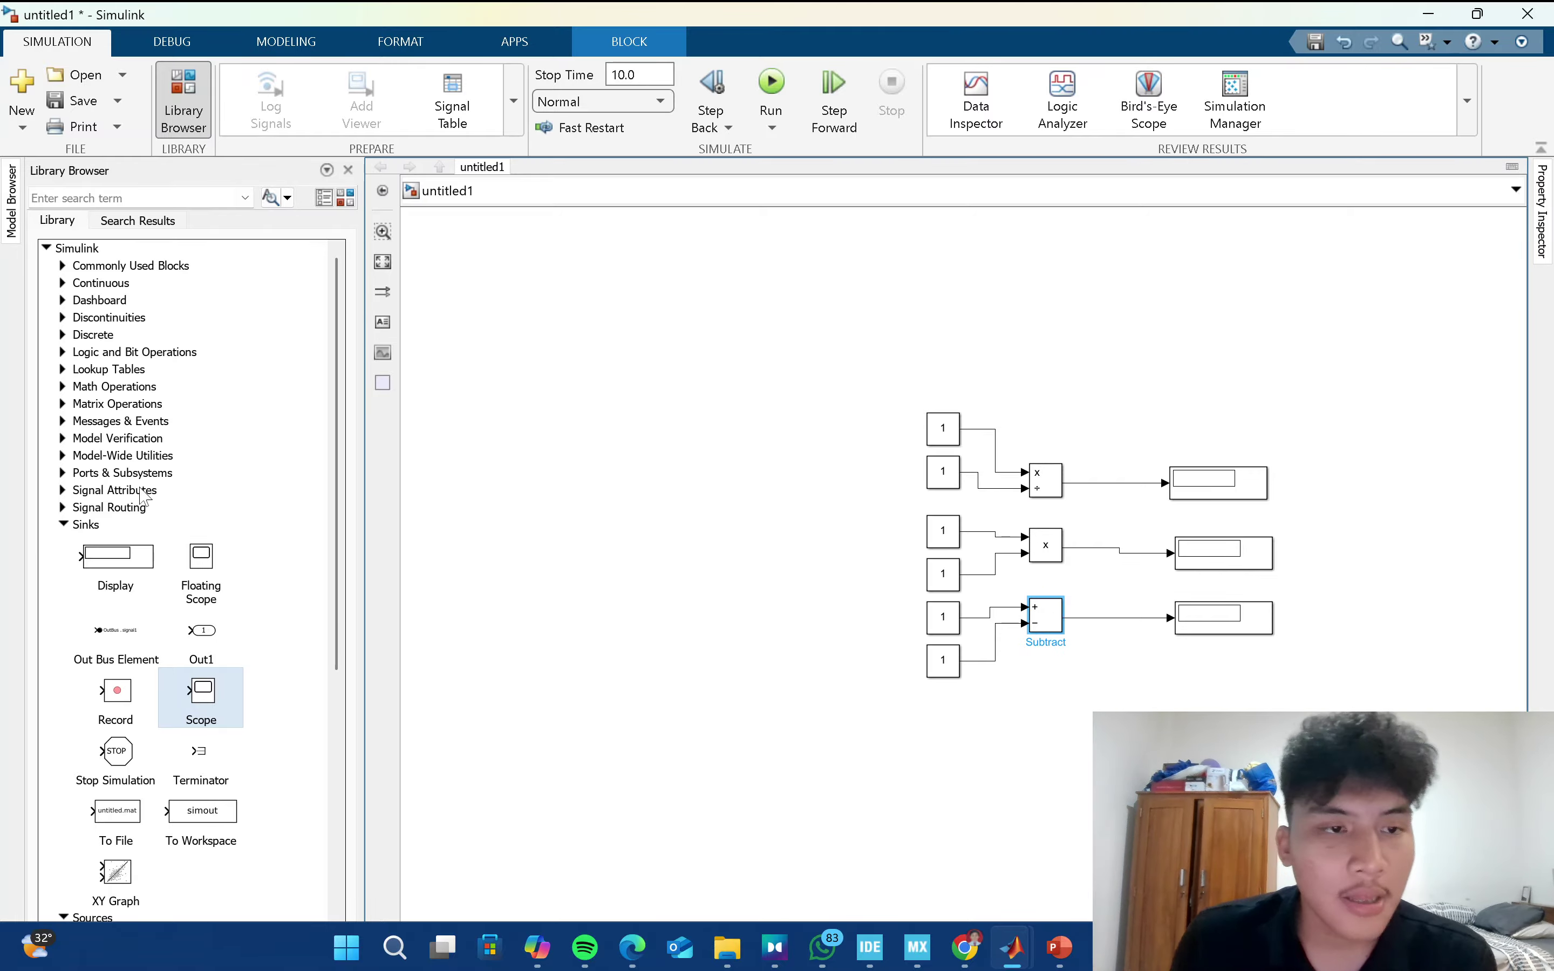
pyautogui.click(62, 387)
pyautogui.scroll(-2, 283, 569)
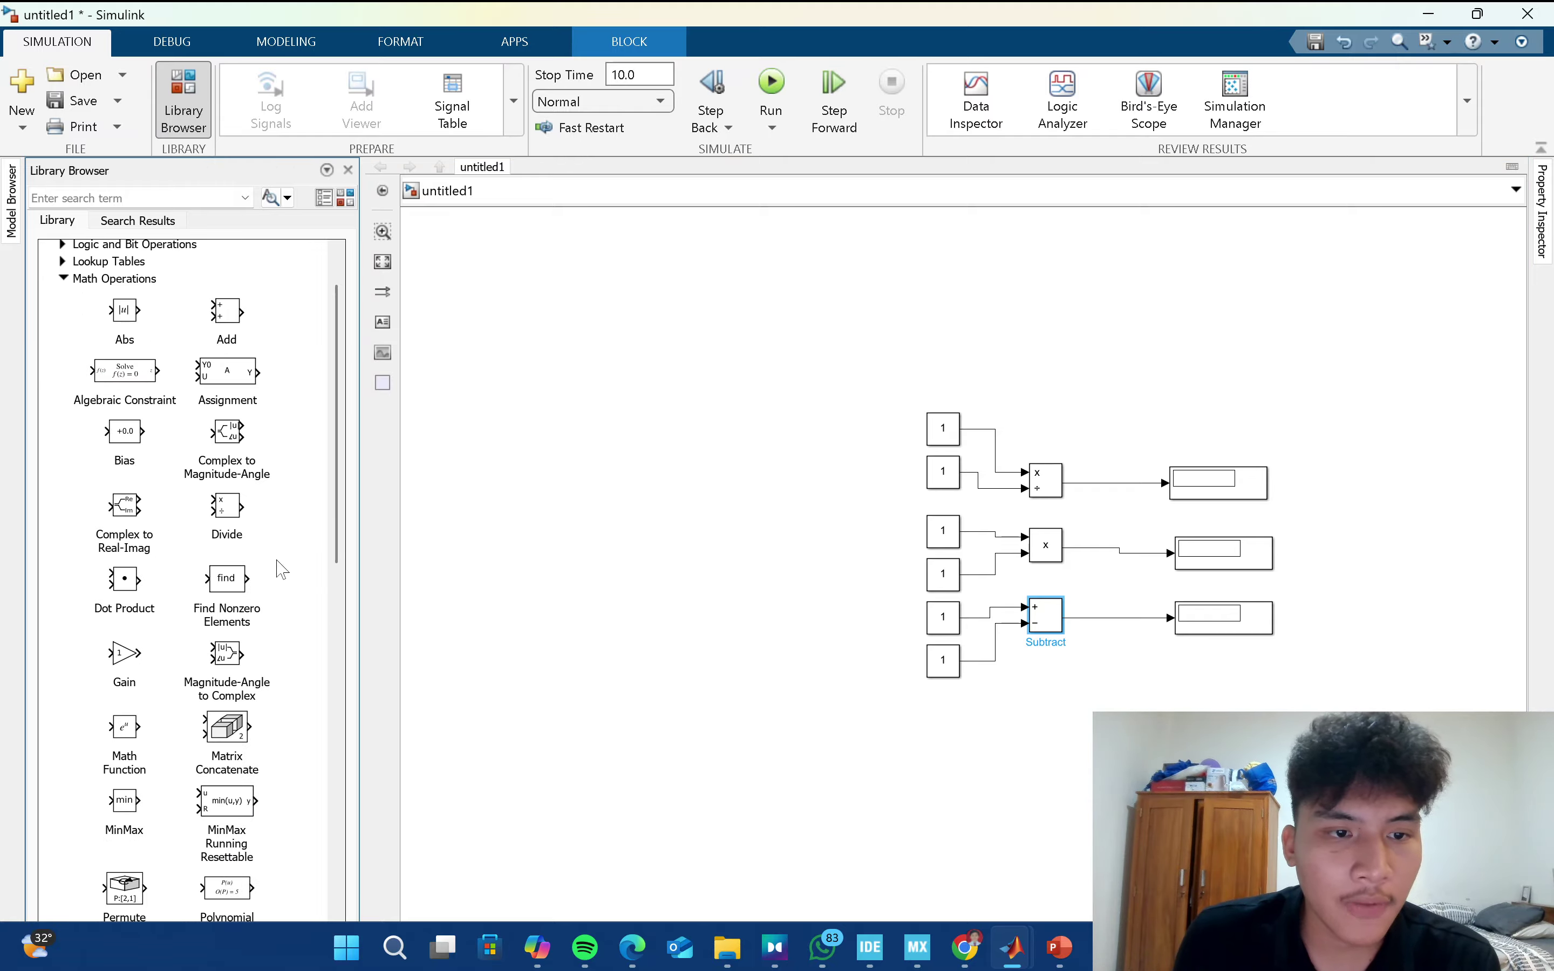
pyautogui.scroll(-8, 238, 513)
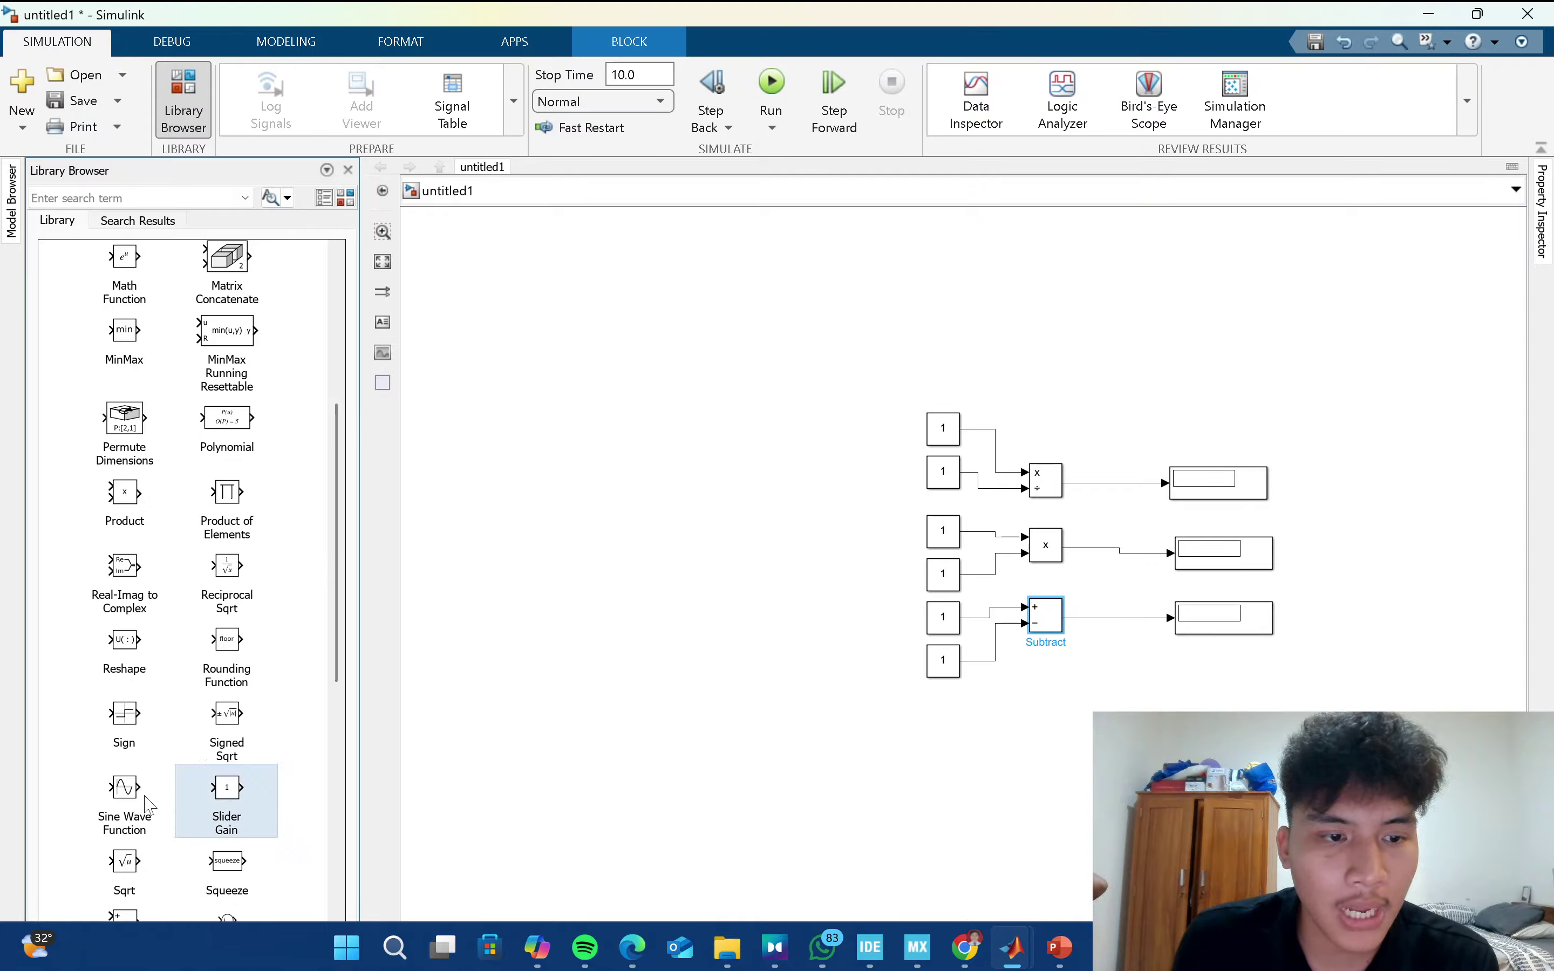
pyautogui.scroll(3, 128, 803)
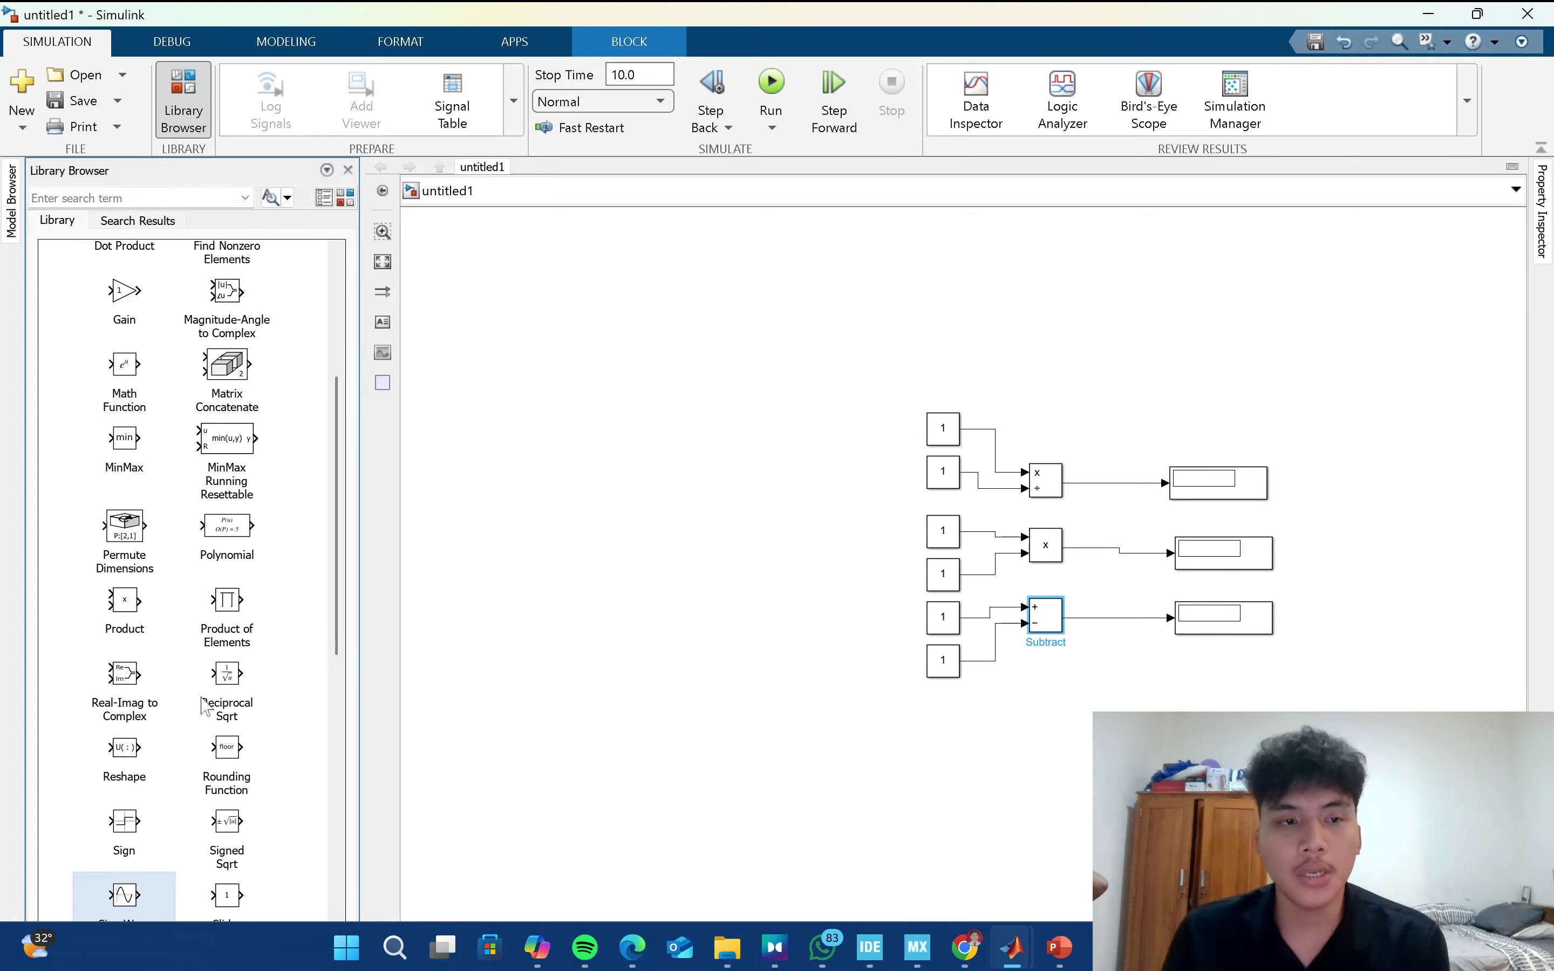
# Run the simulation of untitled1 and examine the constants and displays of the three arithmetic circuits.
pyautogui.click(989, 312)
pyautogui.click(771, 83)
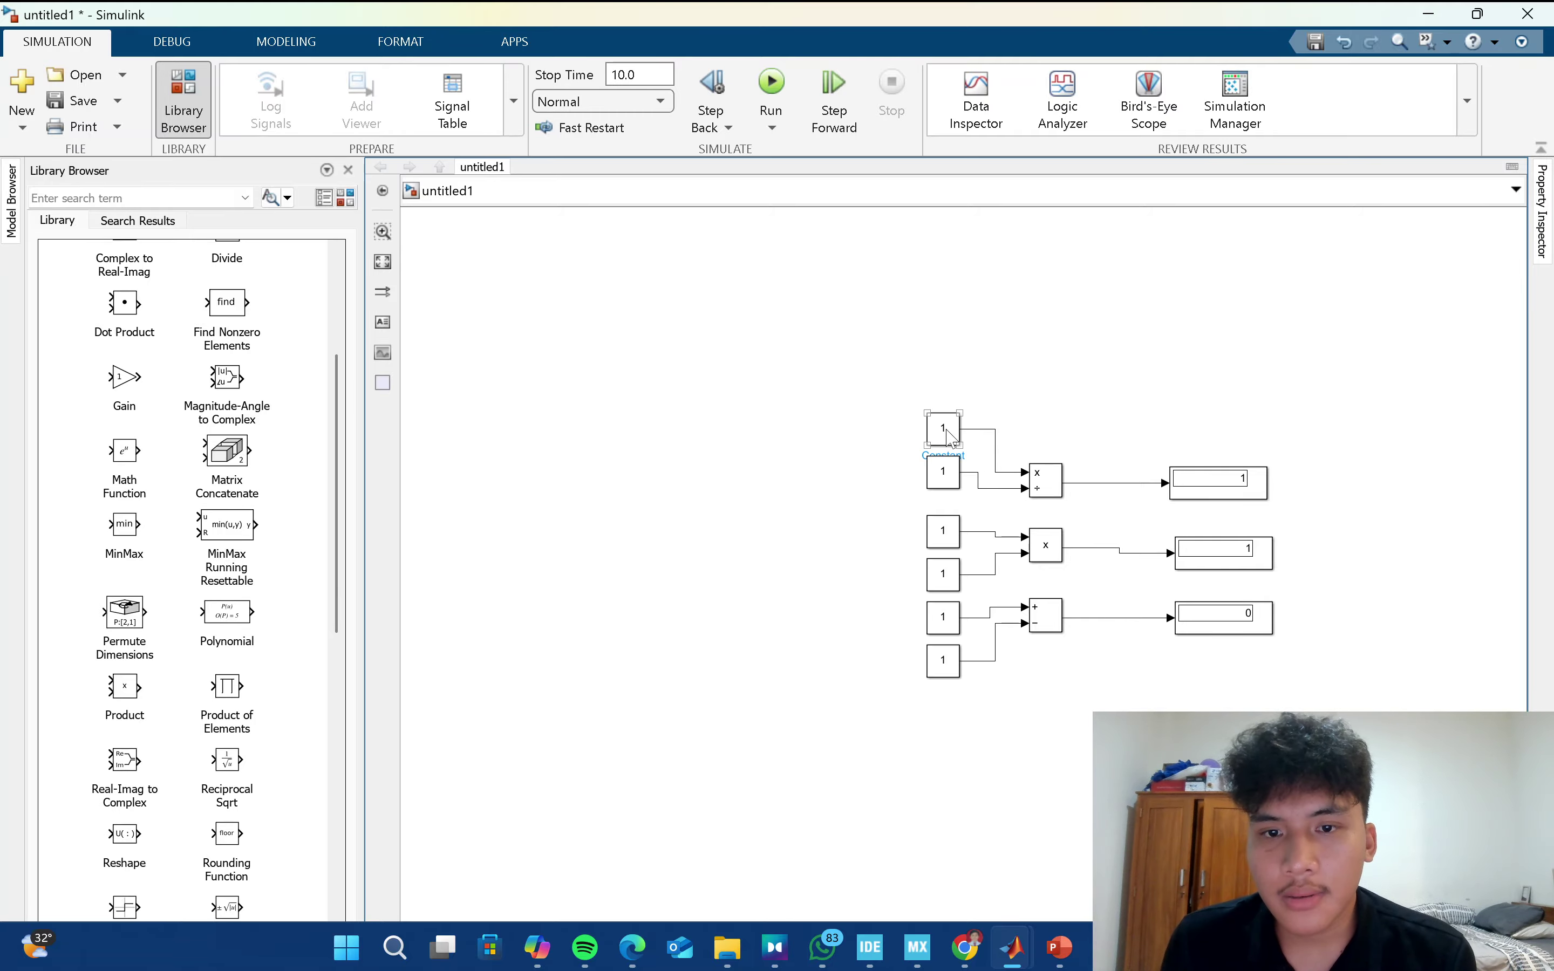
pyautogui.click(943, 472)
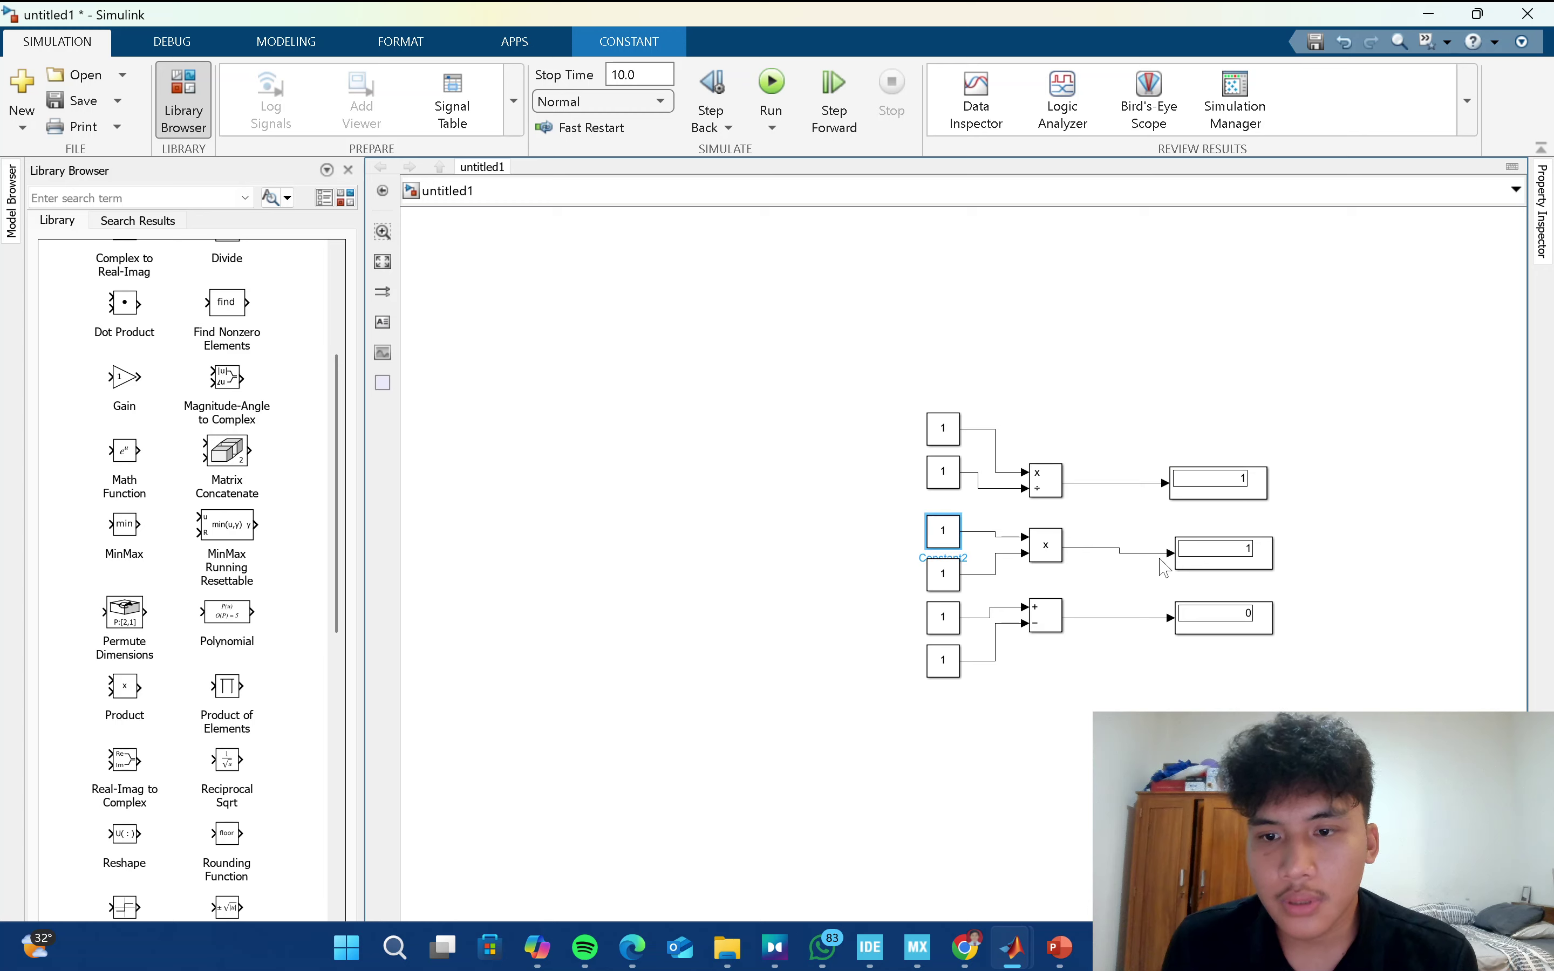
pyautogui.click(1210, 559)
pyautogui.click(942, 661)
pyautogui.click(1236, 633)
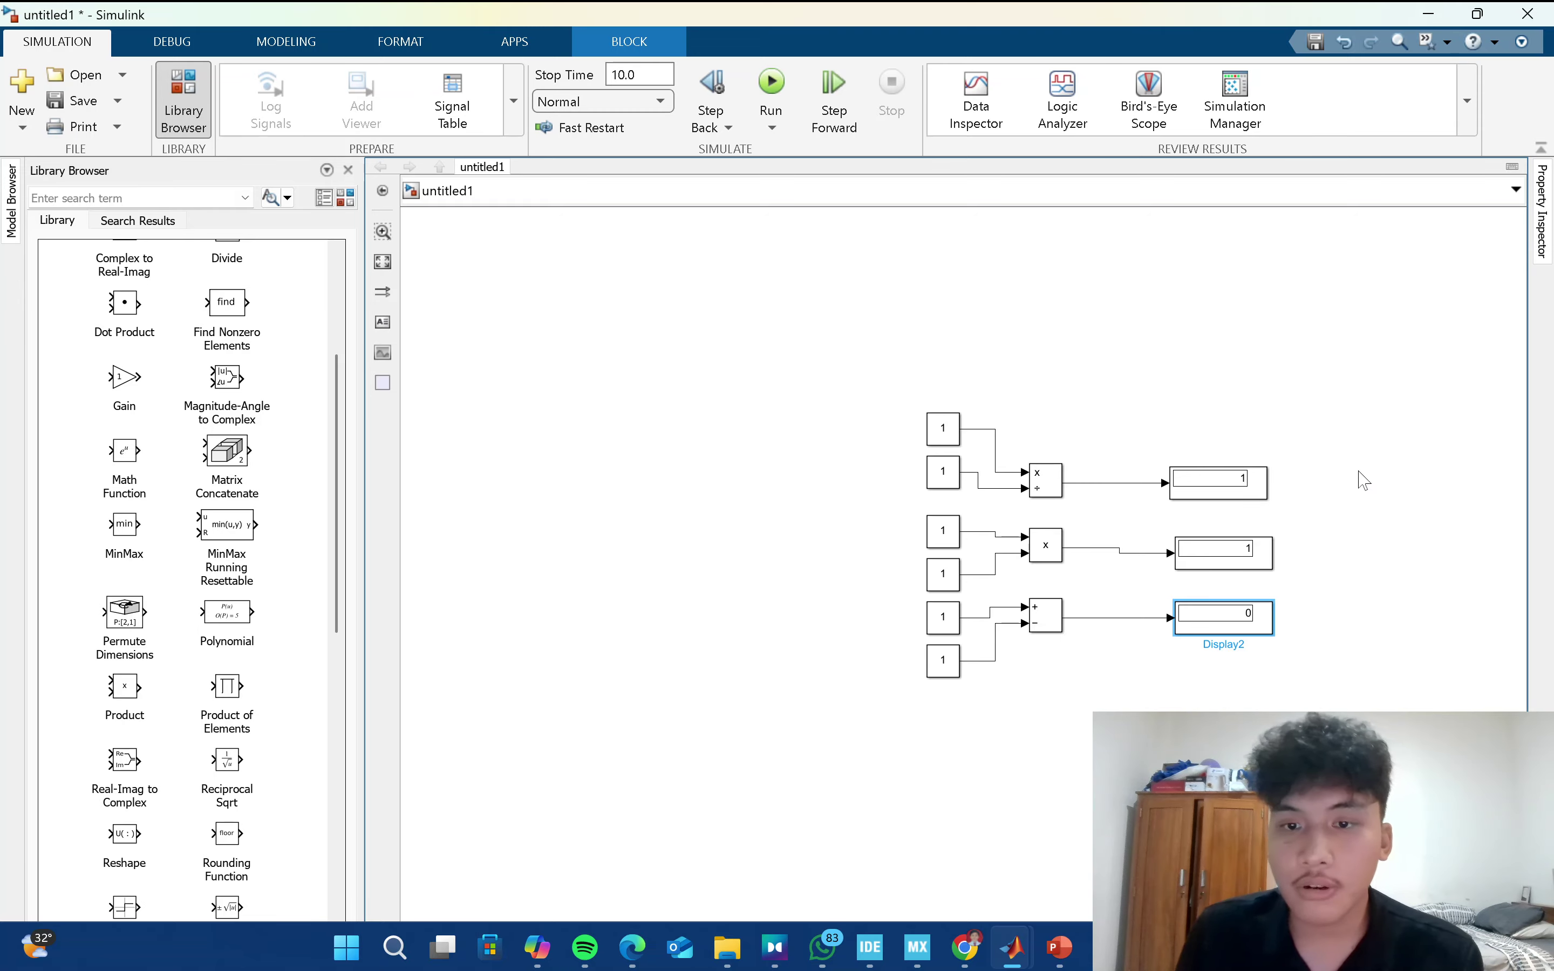
# Set the divide circuit's upper constant to 10 and rerun the simulation to check its display.
pyautogui.click(1246, 421)
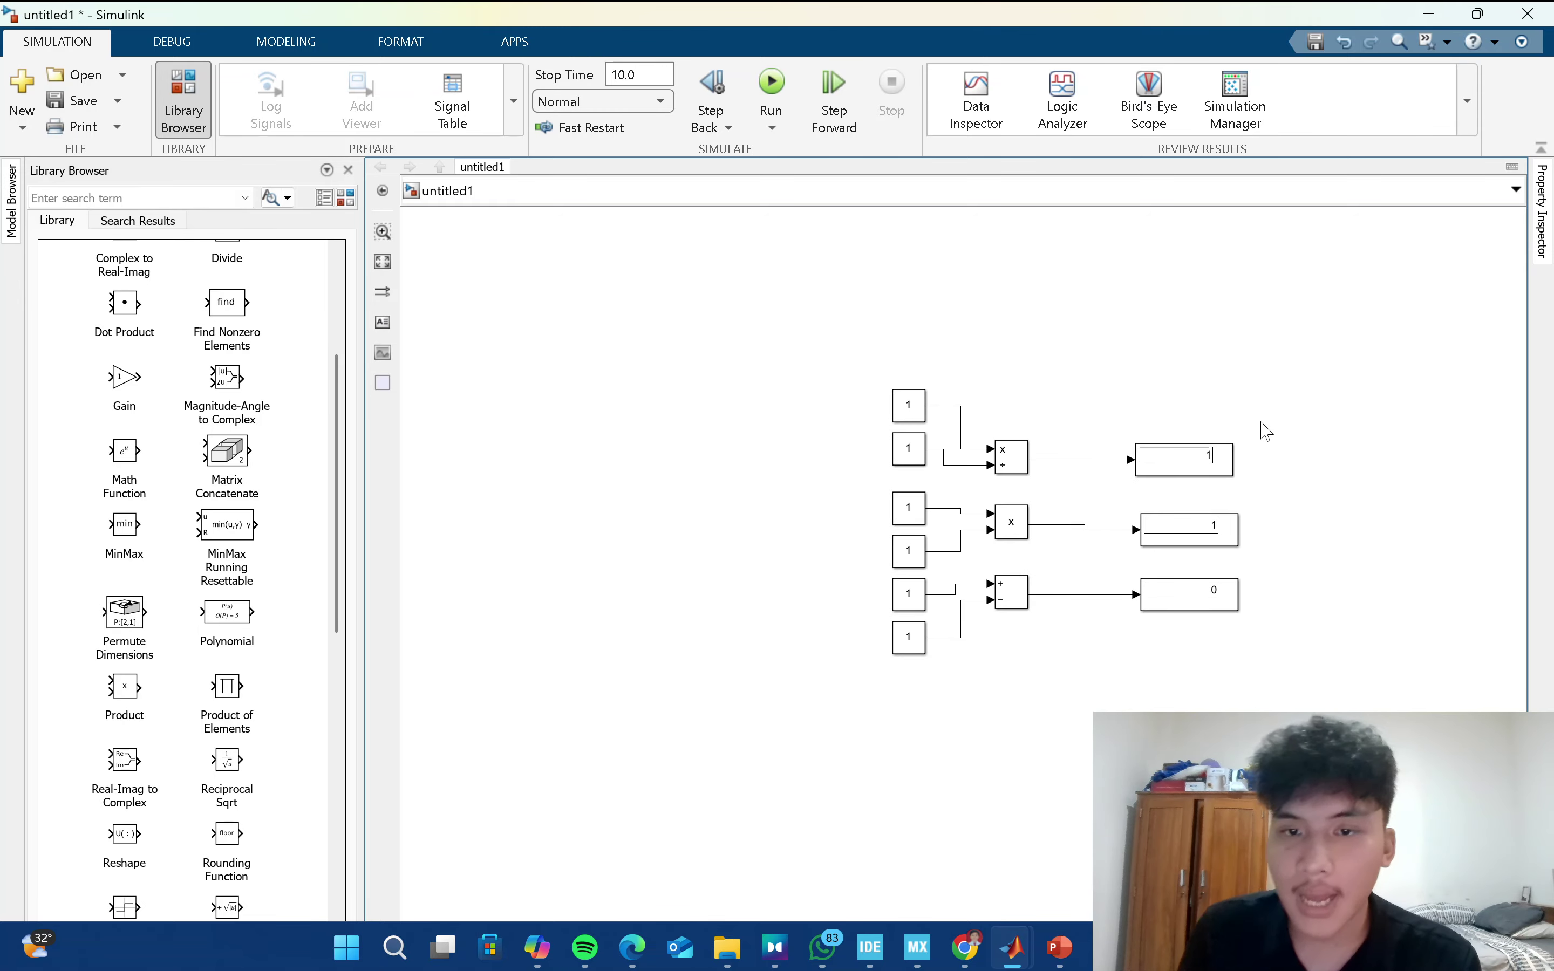
pyautogui.scroll(2, 1207, 411)
pyautogui.click(796, 404)
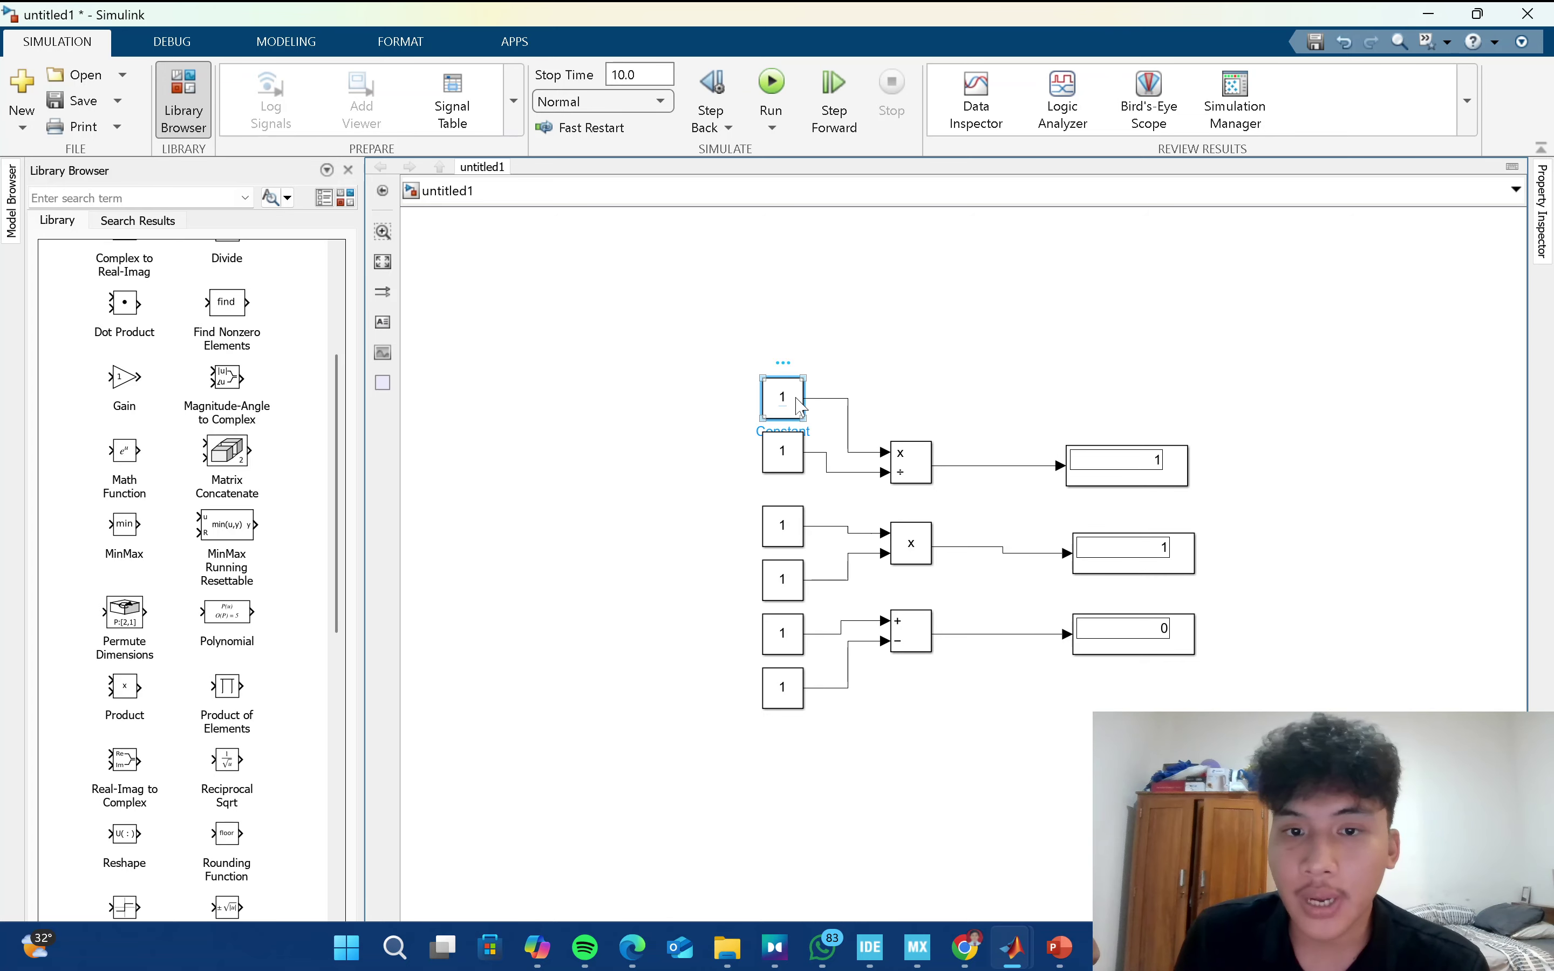
pyautogui.doubleClick(800, 404)
pyautogui.press('BackSpace')
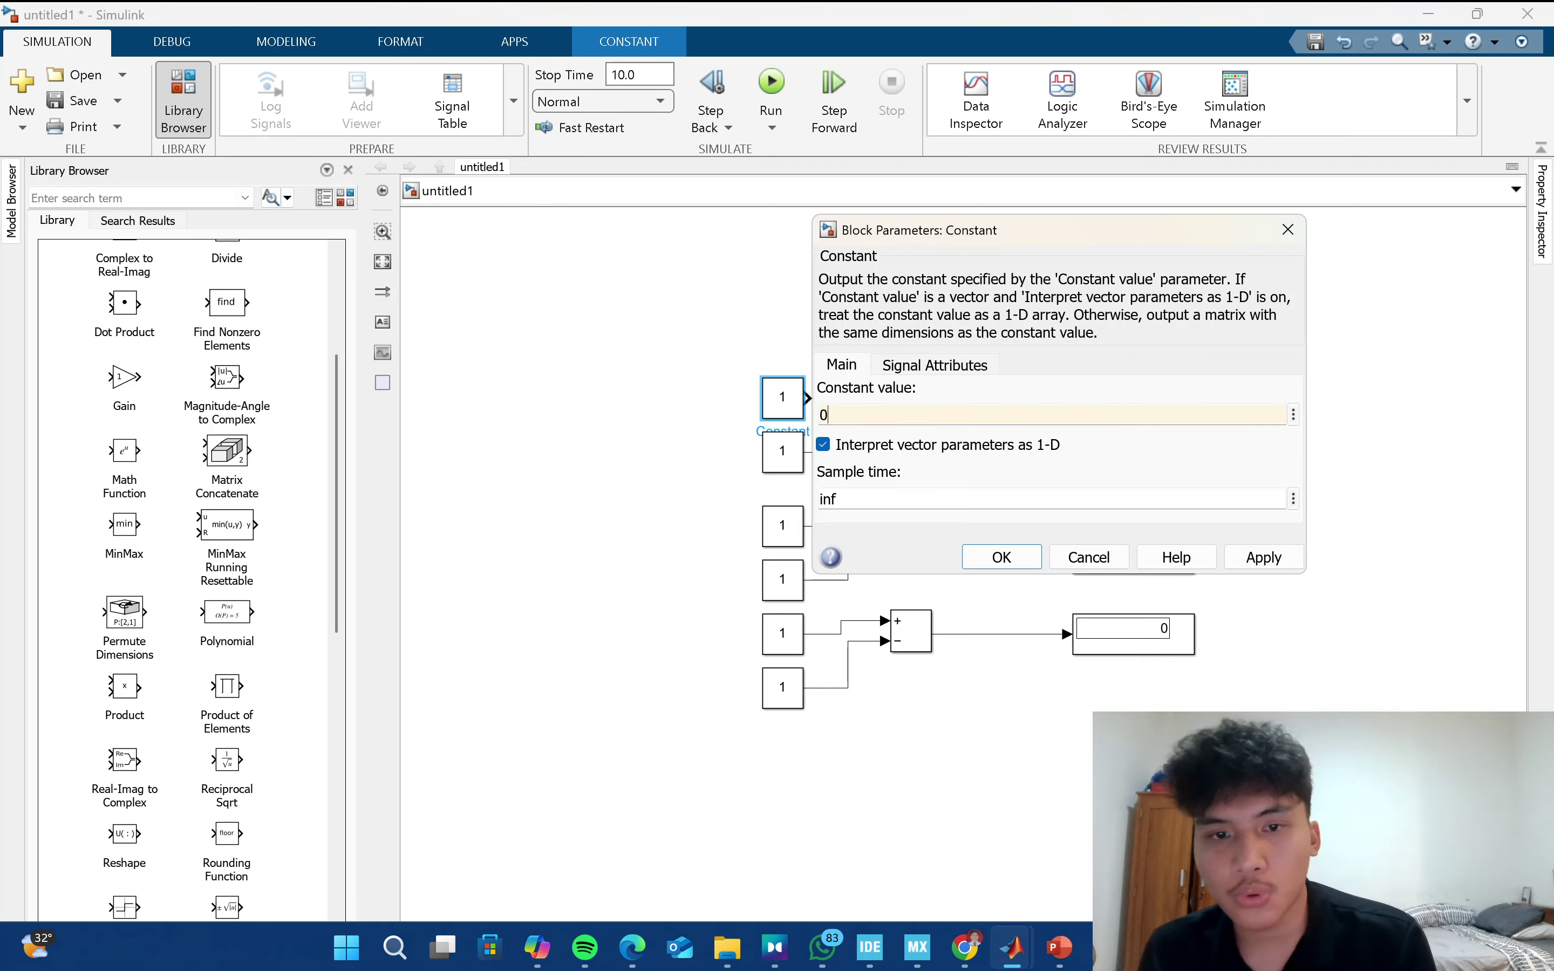
pyautogui.write('1')
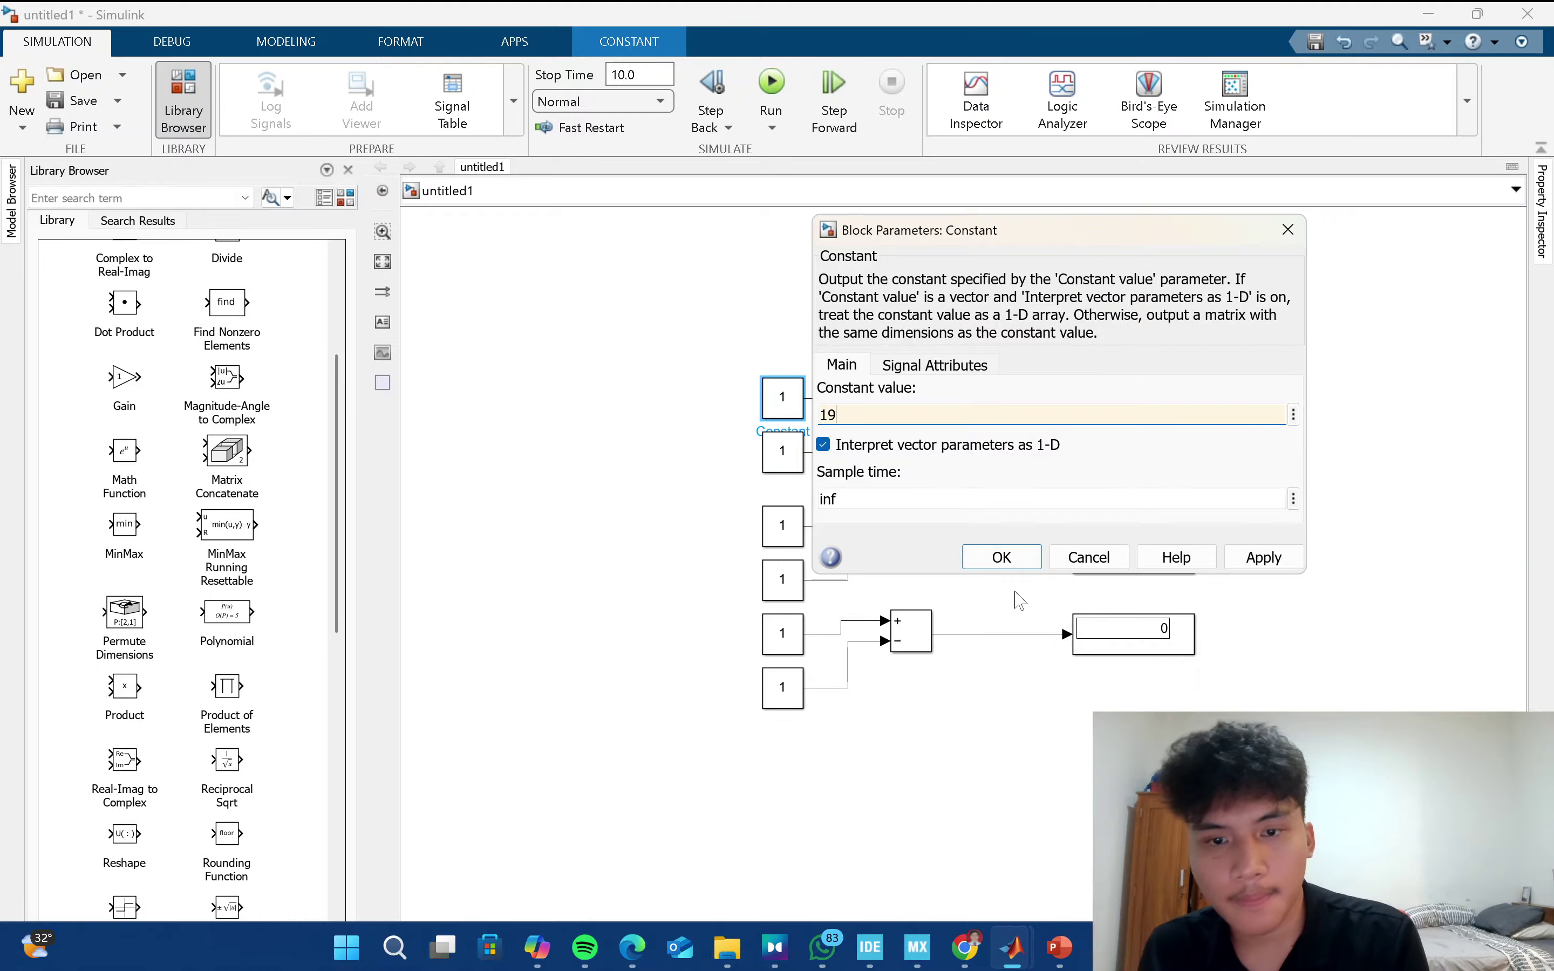
pyautogui.write('0')
pyautogui.click(1002, 557)
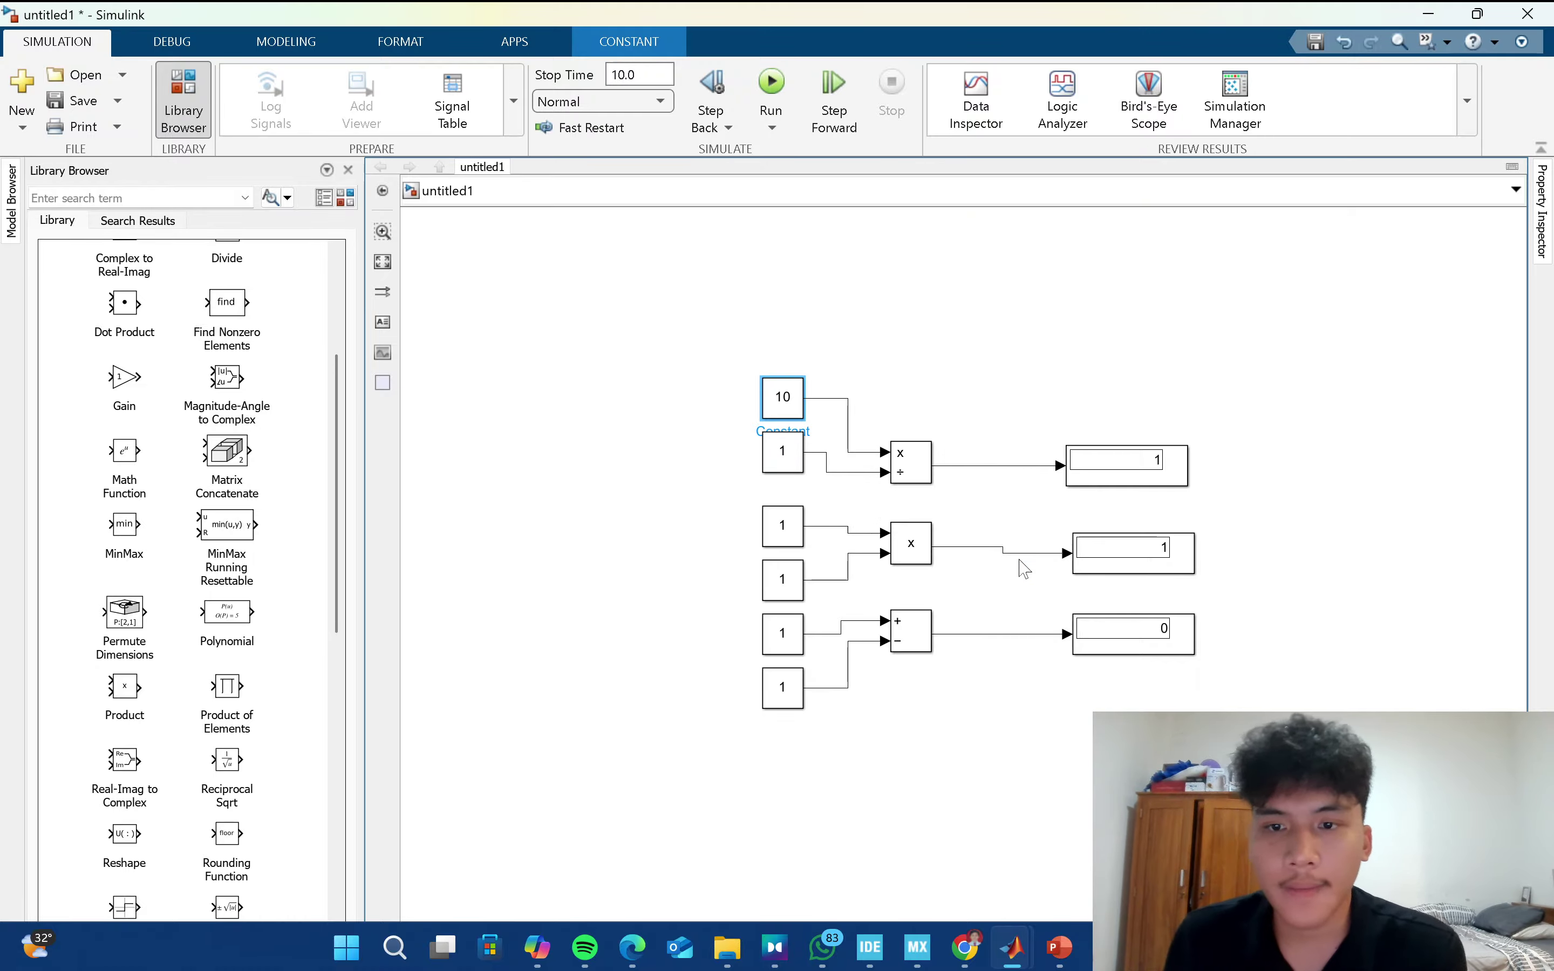
pyautogui.click(690, 236)
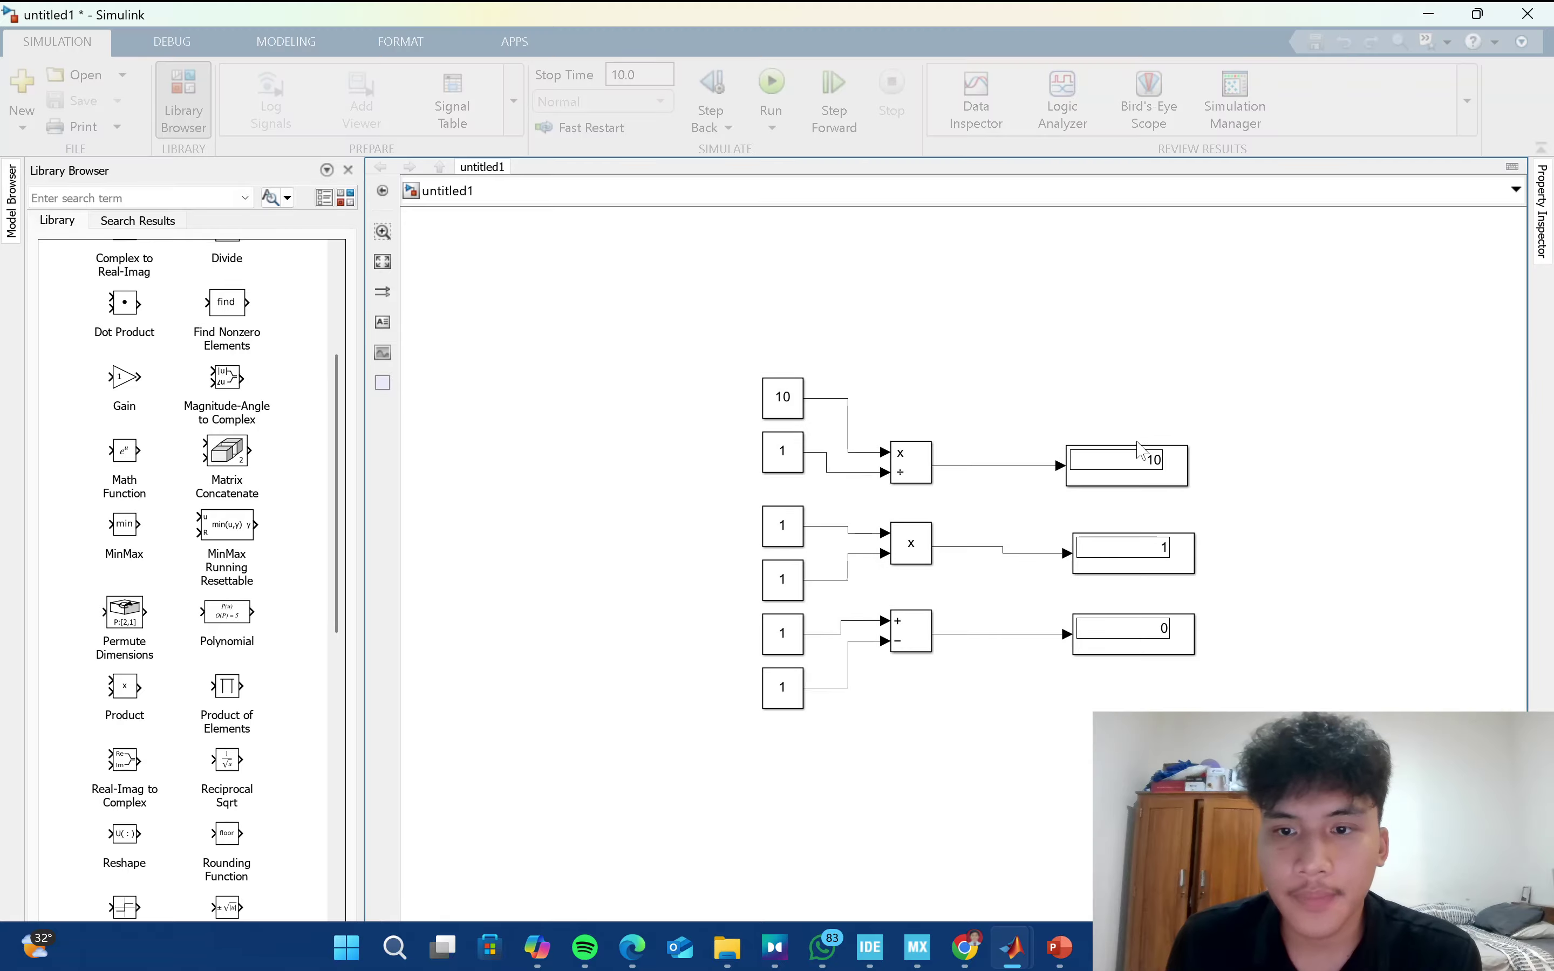
pyautogui.click(1166, 472)
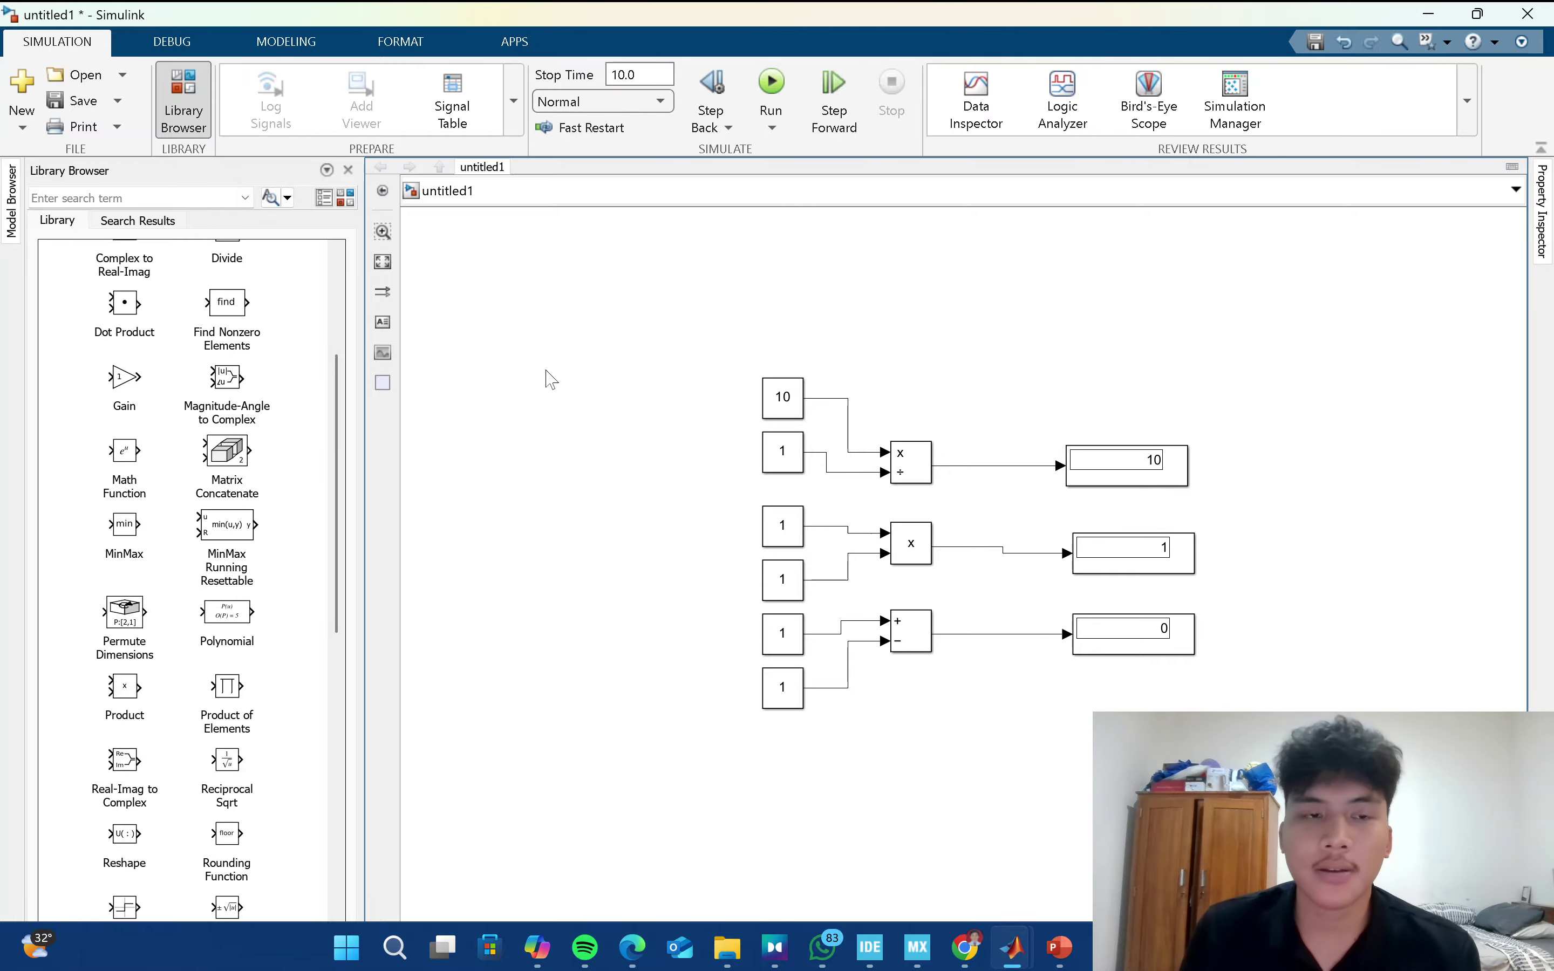
# Delete all three arithmetic circuits from untitled1 and switch back to the untitled model.
pyautogui.moveTo(724, 326); pyautogui.dragTo(1205, 731)
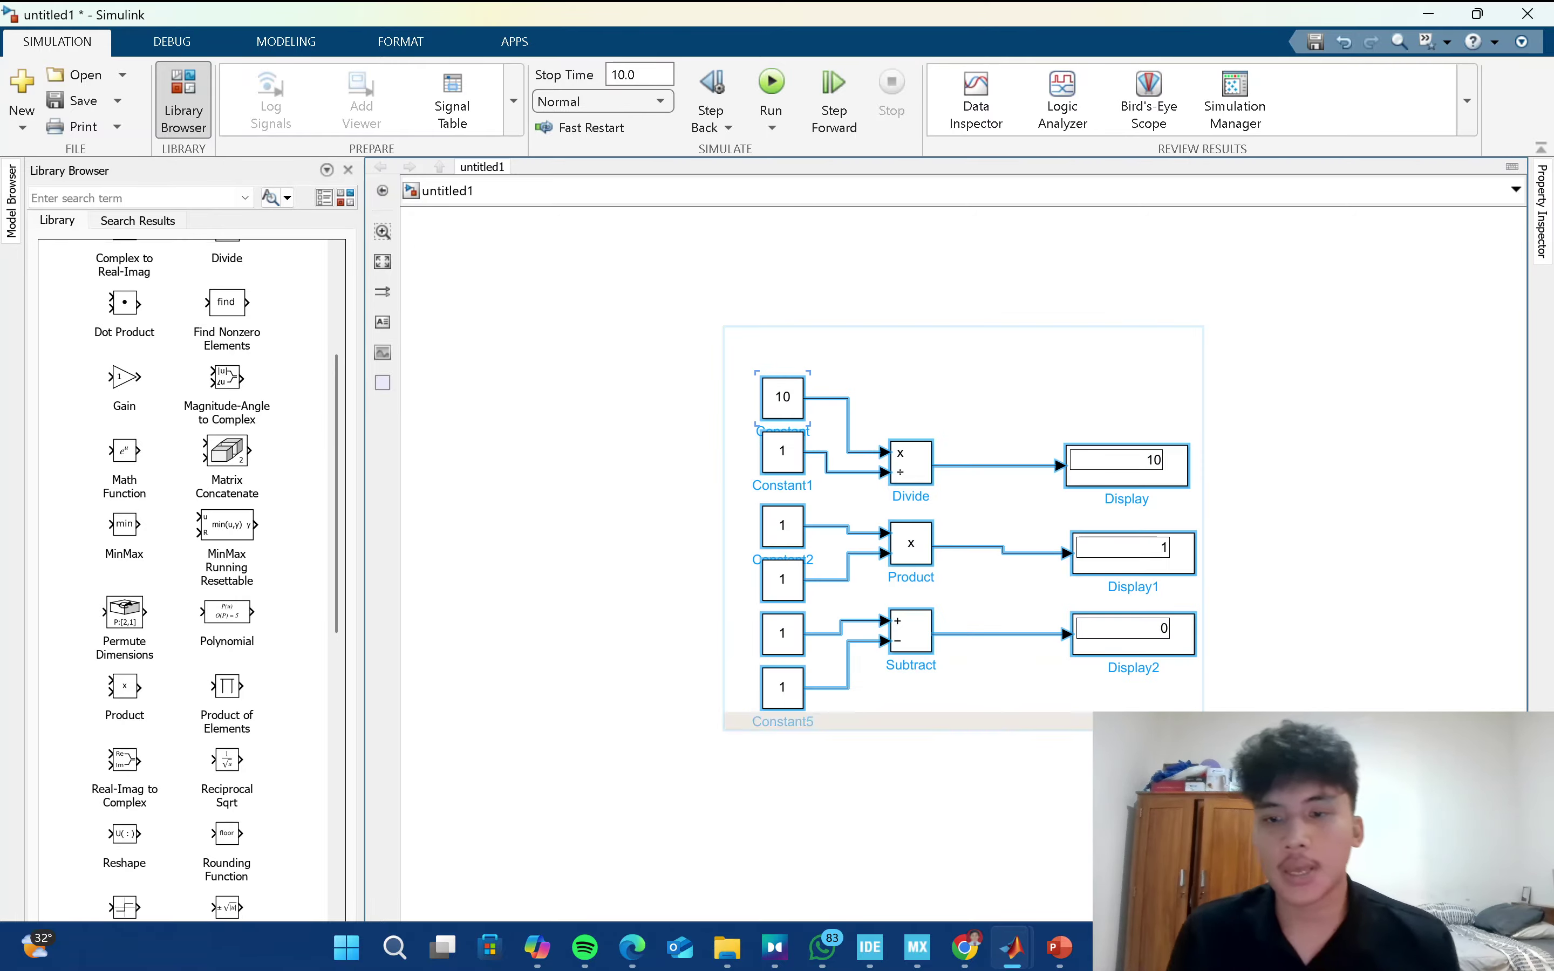
pyautogui.press('Delete')
pyautogui.hotkey('alt', 'Tab')
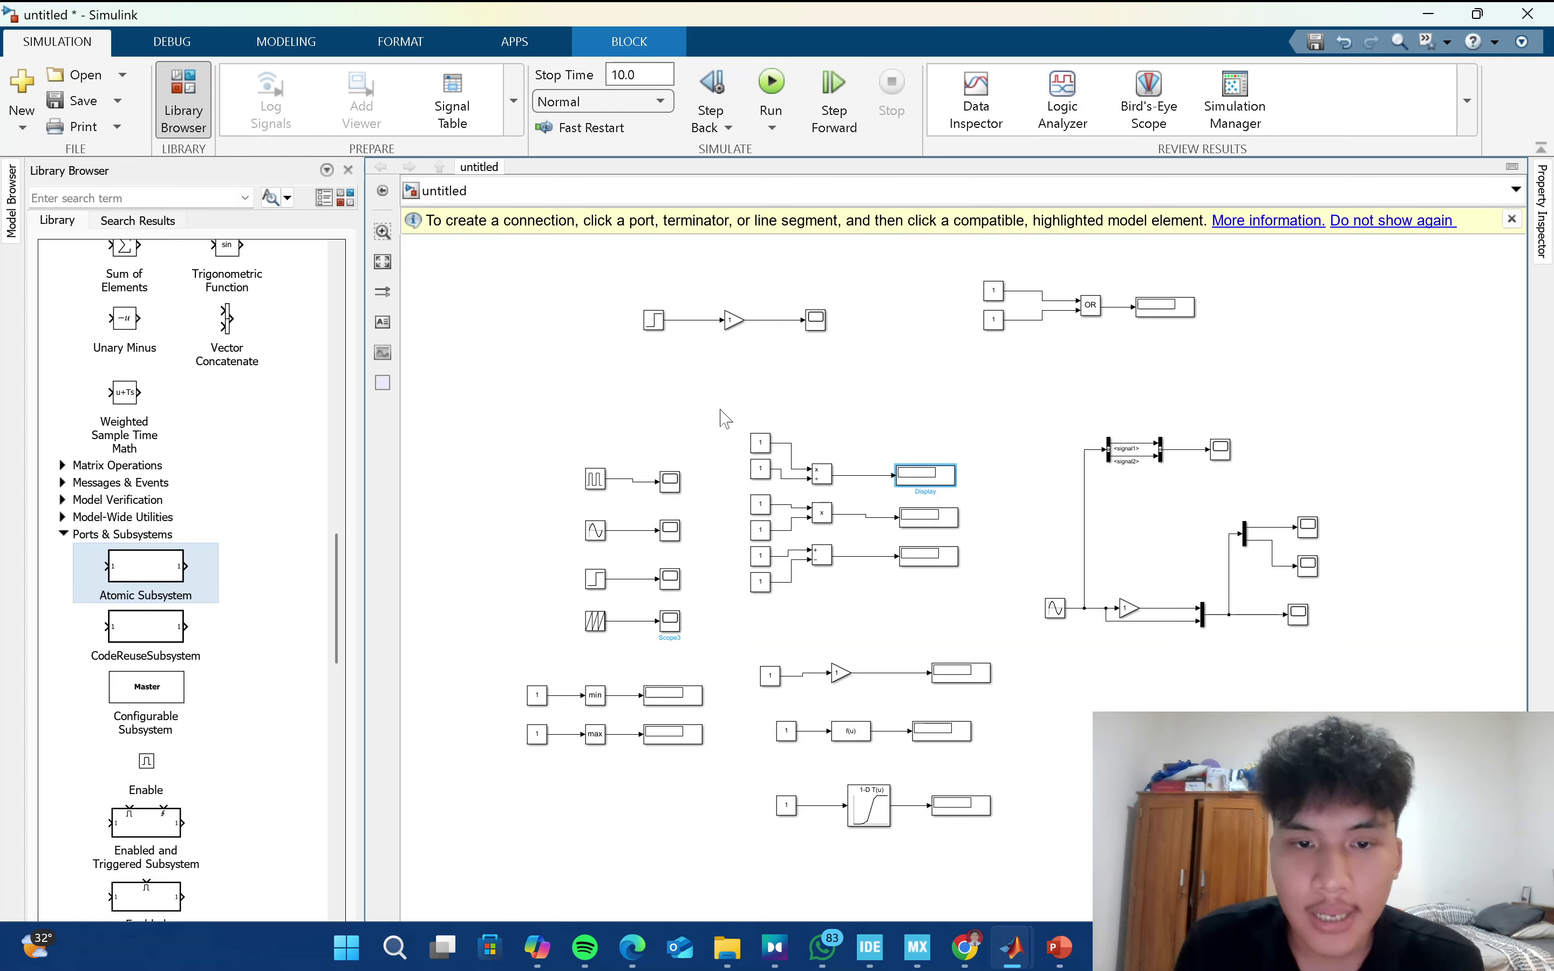
# Copy the gain circuit and the f(u) function circuit from untitled into the untitled1 model.
pyautogui.moveTo(720, 408); pyautogui.dragTo(969, 621)
pyautogui.click(974, 629)
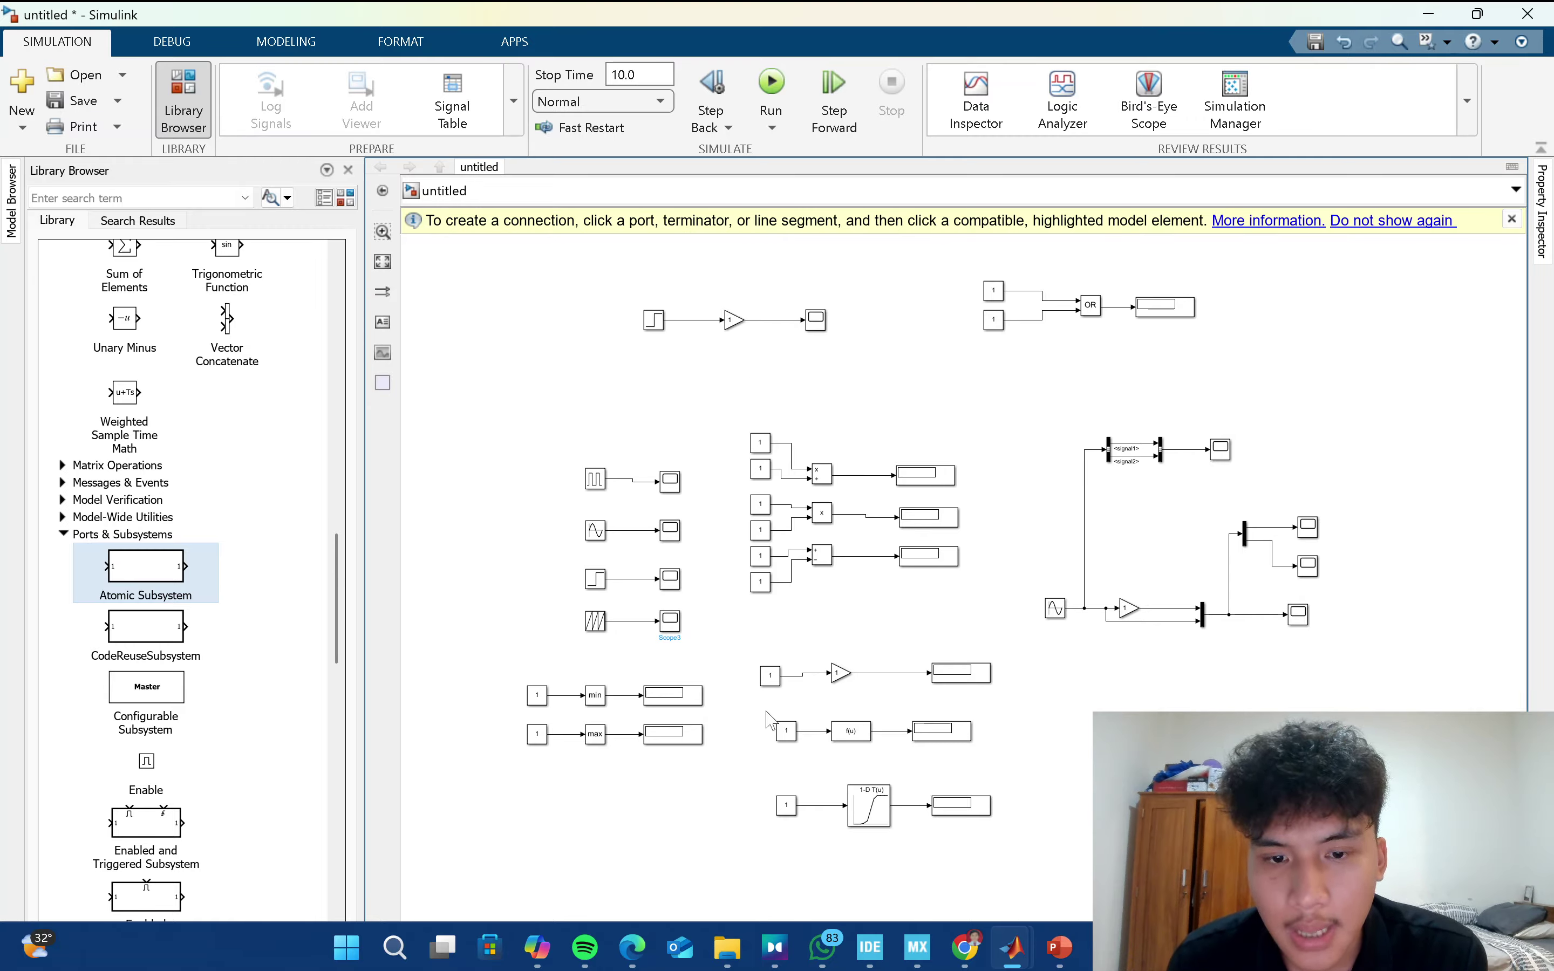
pyautogui.moveTo(769, 654); pyautogui.dragTo(1020, 758)
pyautogui.hotkey('ctrl', 'c')
pyautogui.hotkey('ctrl', 'n')
pyautogui.hotkey('ctrl', 'v')
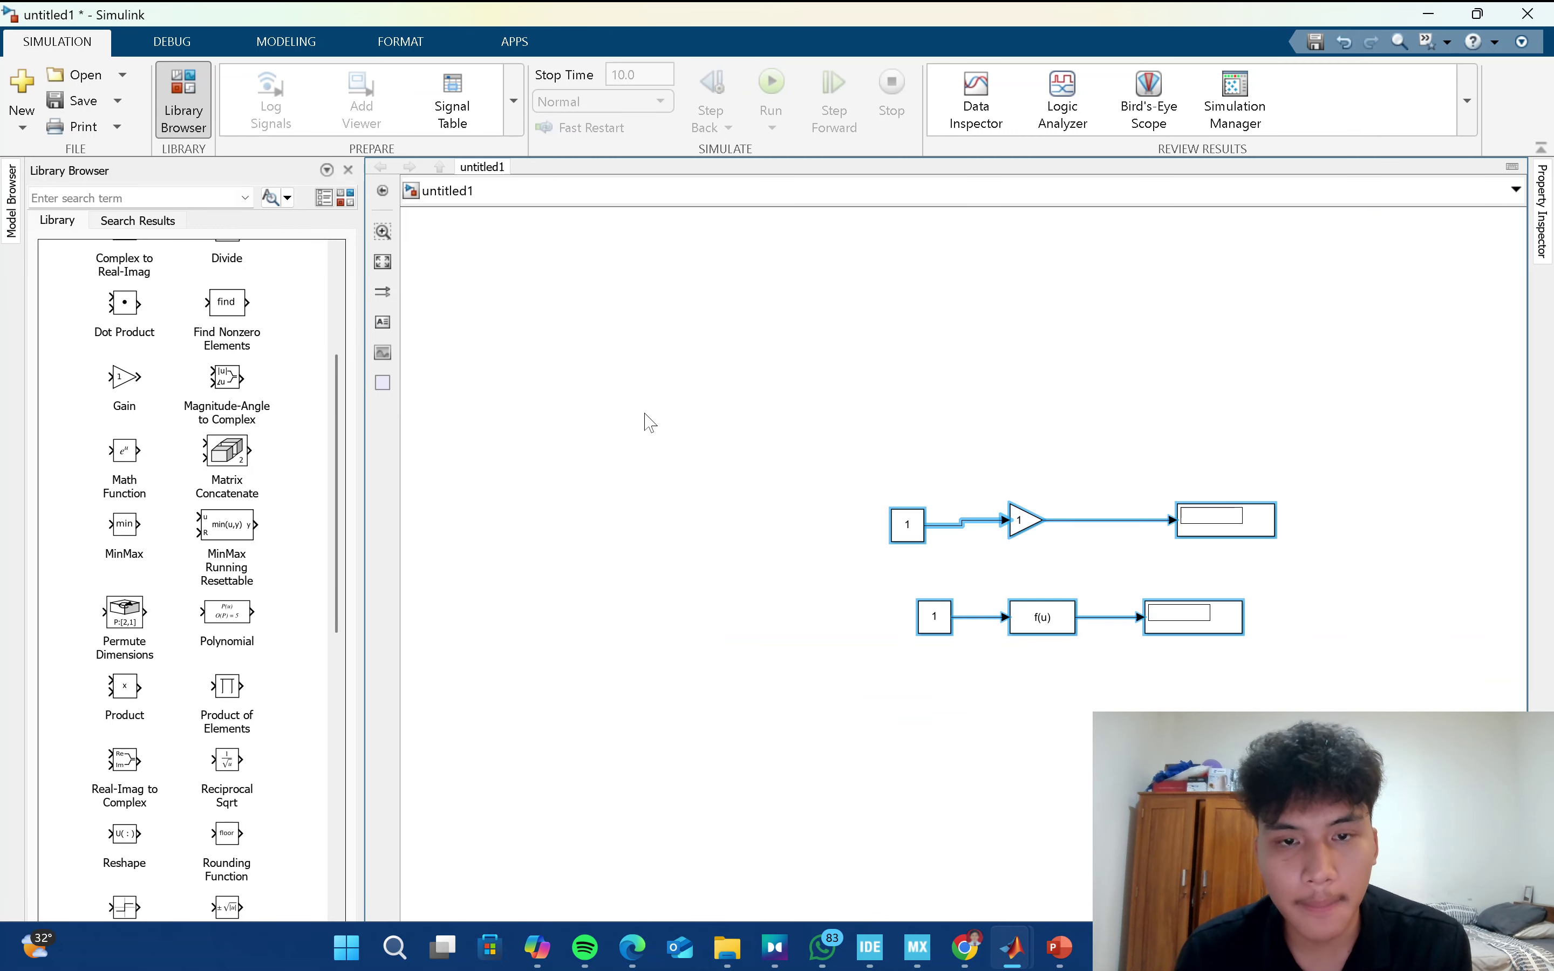
pyautogui.click(976, 493)
# Inspect the Gain and Fcn blocks of the copied circuits and look for their sources in the Math Operations library.
pyautogui.scroll(-1, 319, 514)
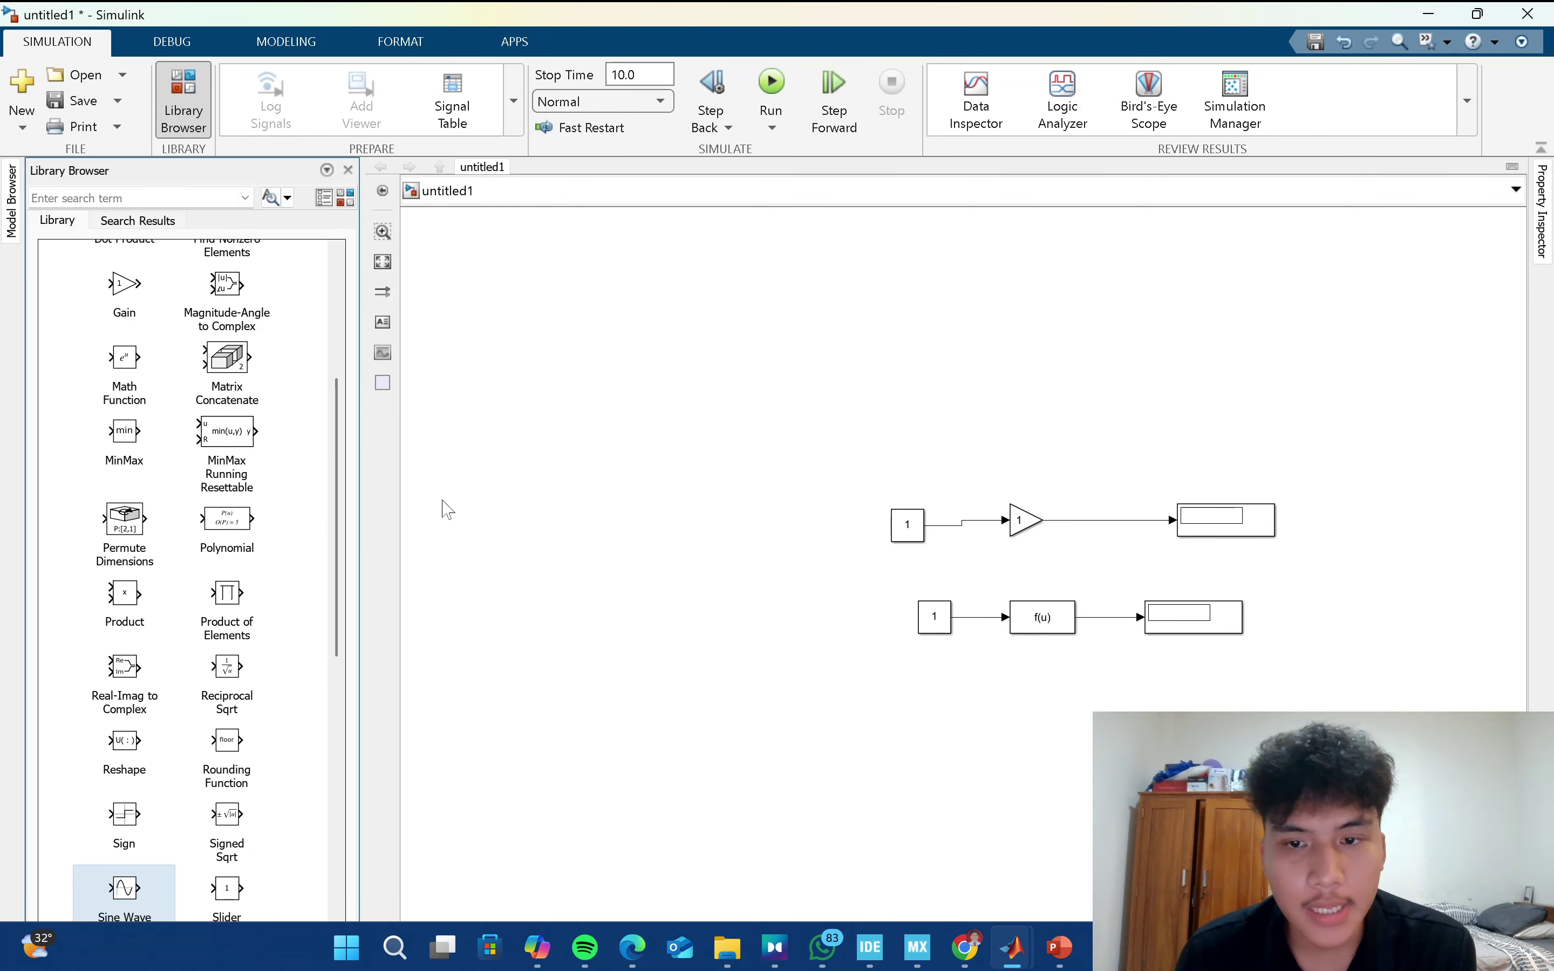
pyautogui.click(1033, 524)
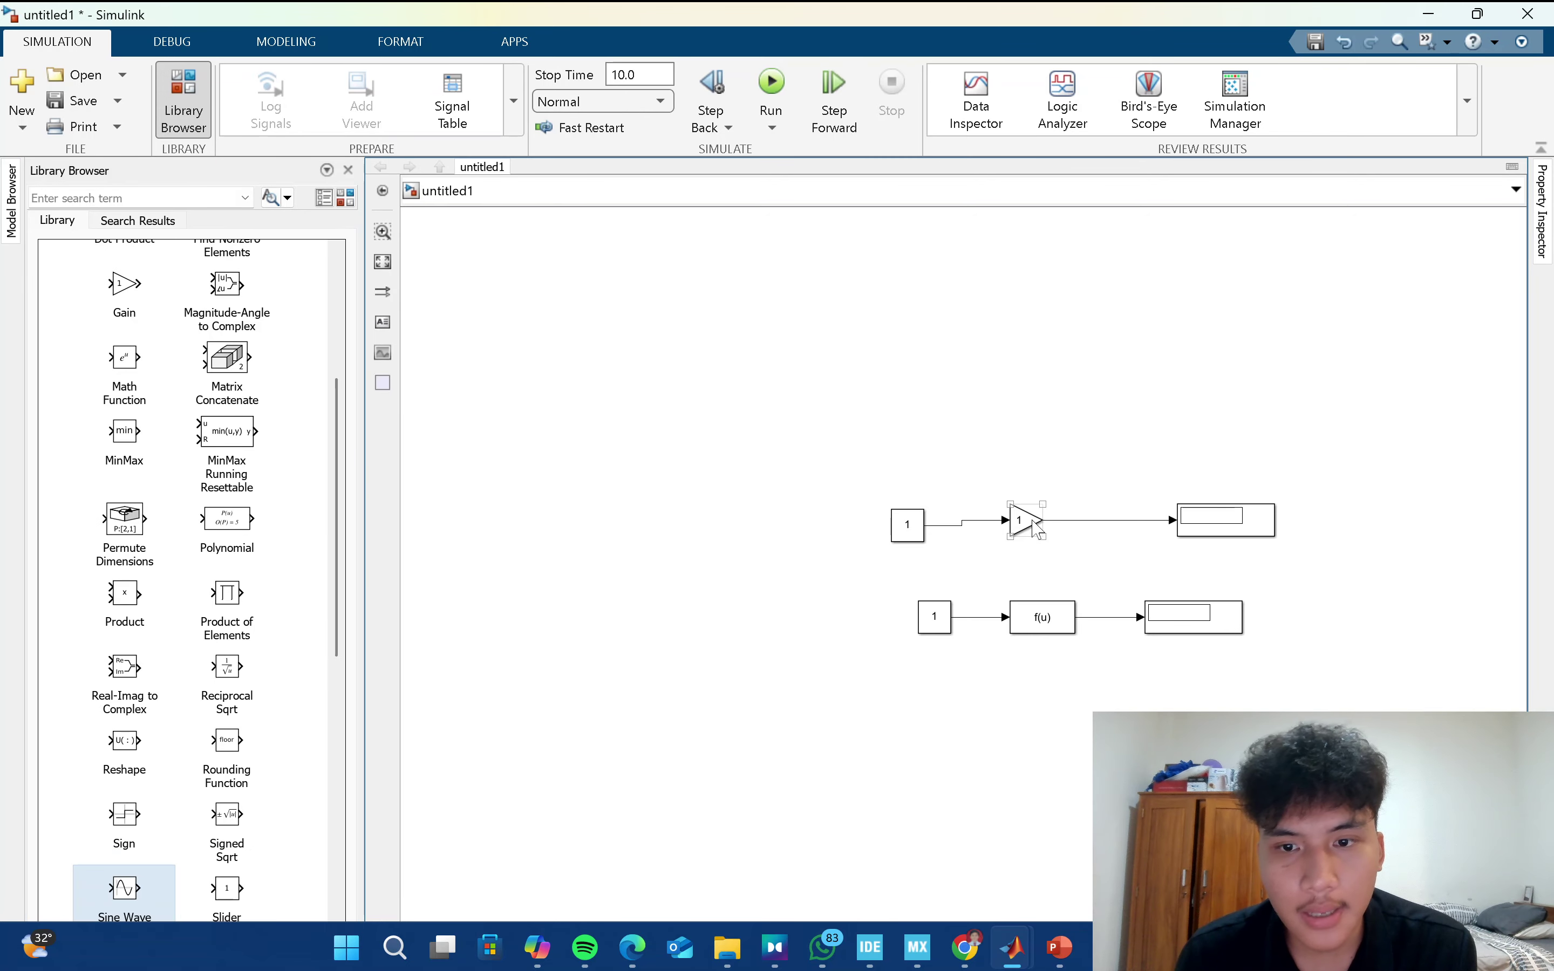
pyautogui.click(1041, 617)
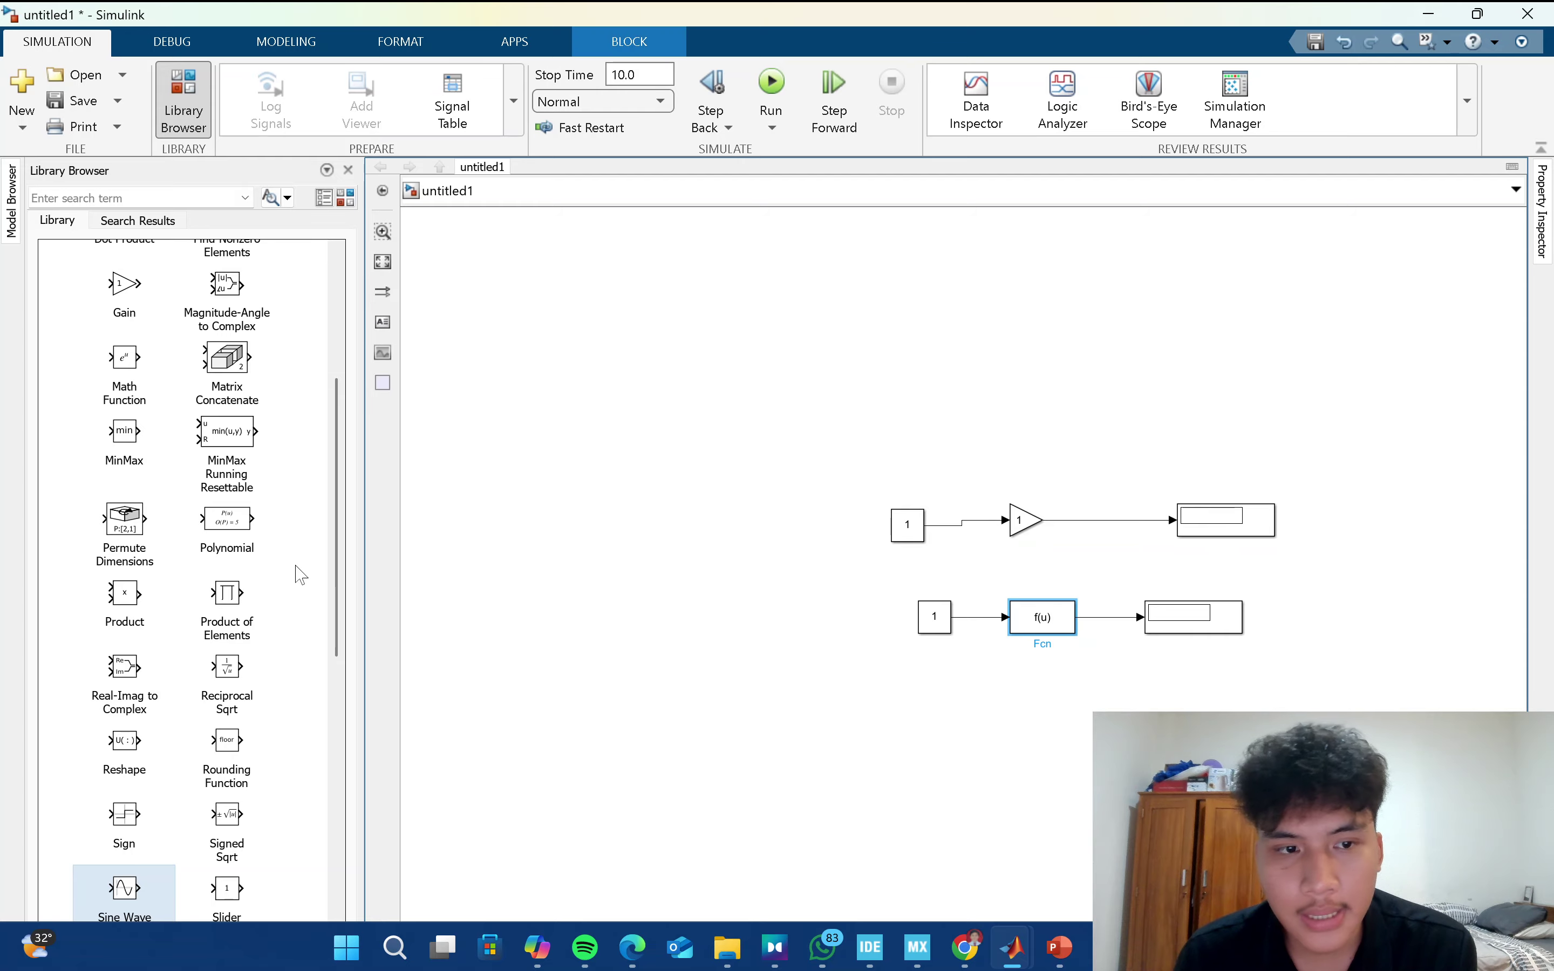
pyautogui.scroll(1, 347, 508)
pyautogui.scroll(5, 347, 507)
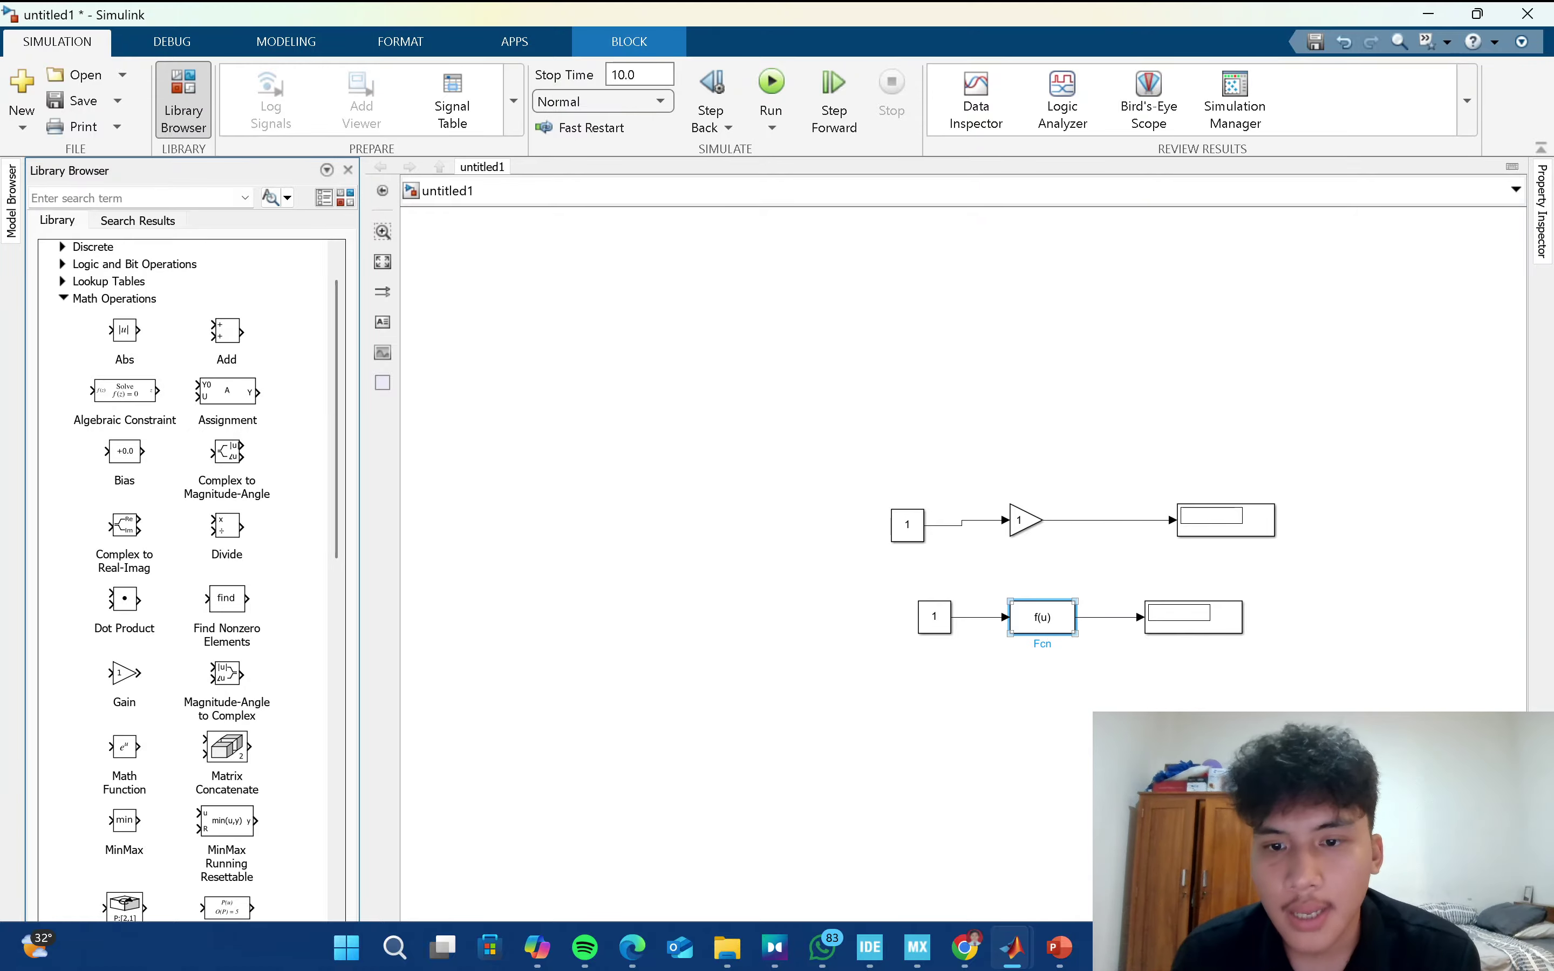
# Set the Fcn block's expression to exp(u).
pyautogui.doubleClick(1048, 621)
pyautogui.press('BackSpace')
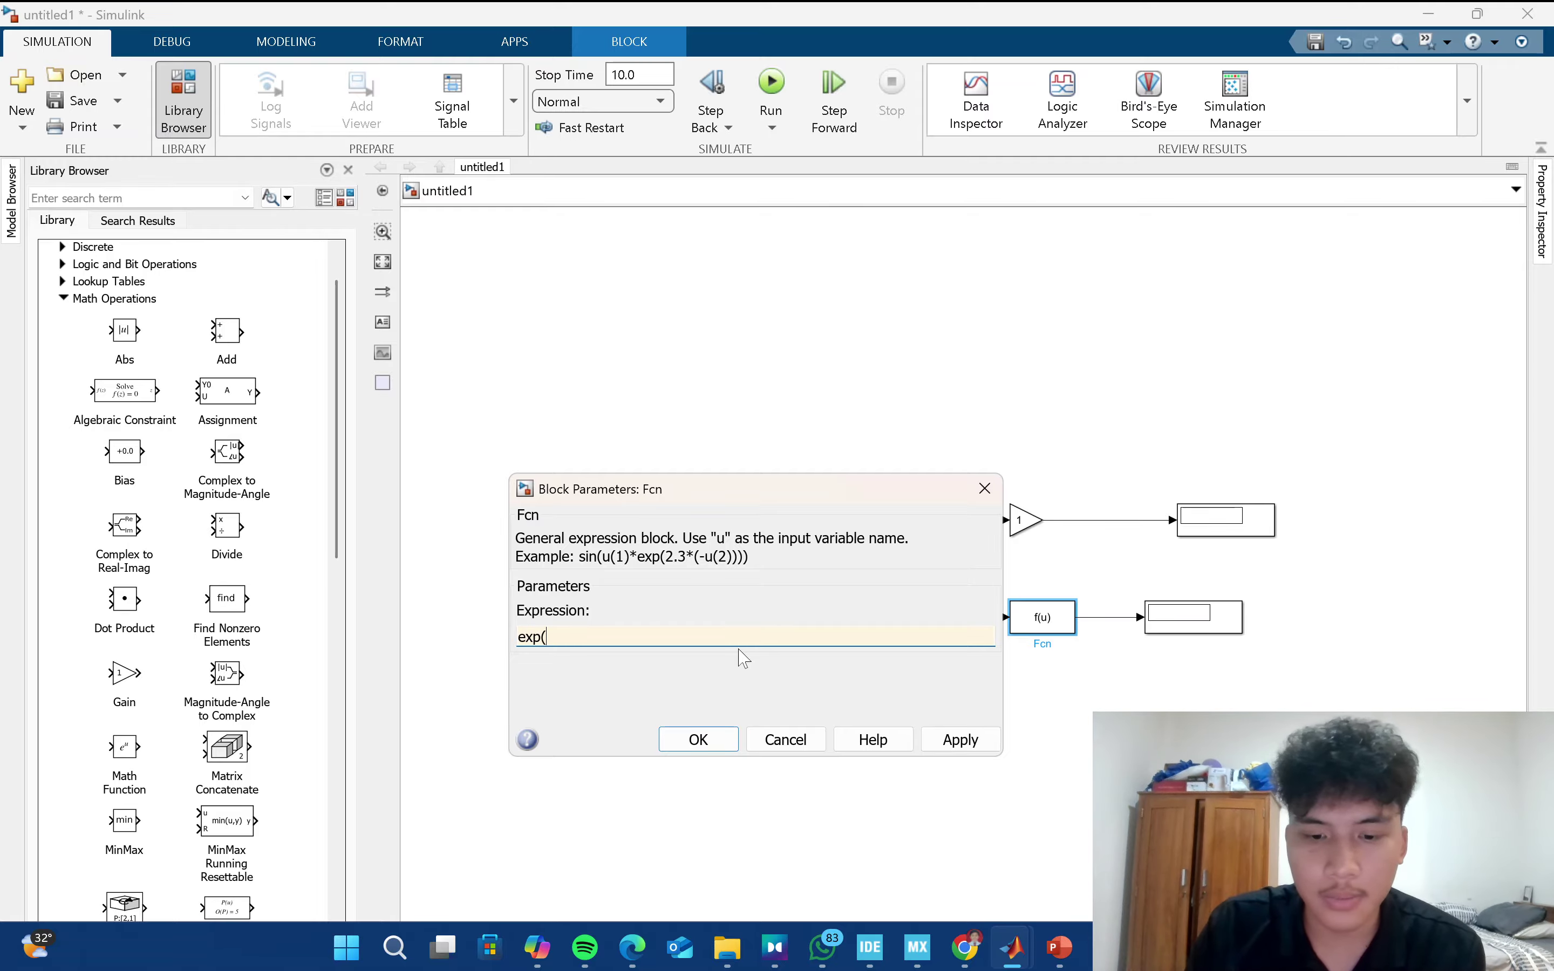
pyautogui.press('Return')
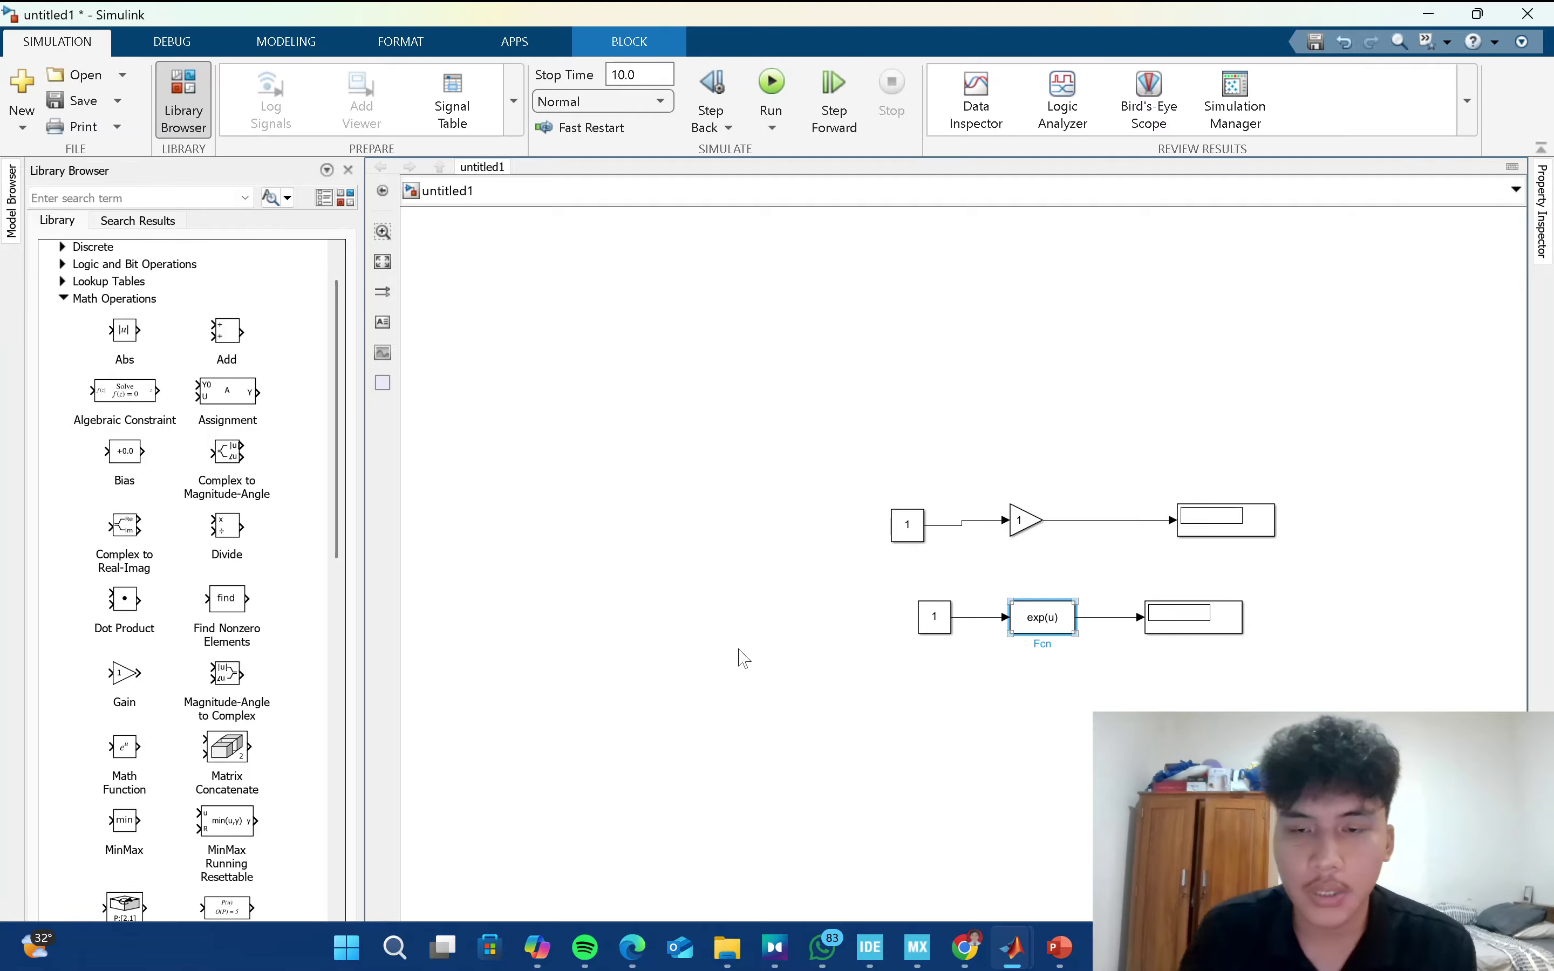
# Run the simulation of the gain and exp(u) circuits and examine the exponential circuit's constant, function block and display.
pyautogui.click(1027, 530)
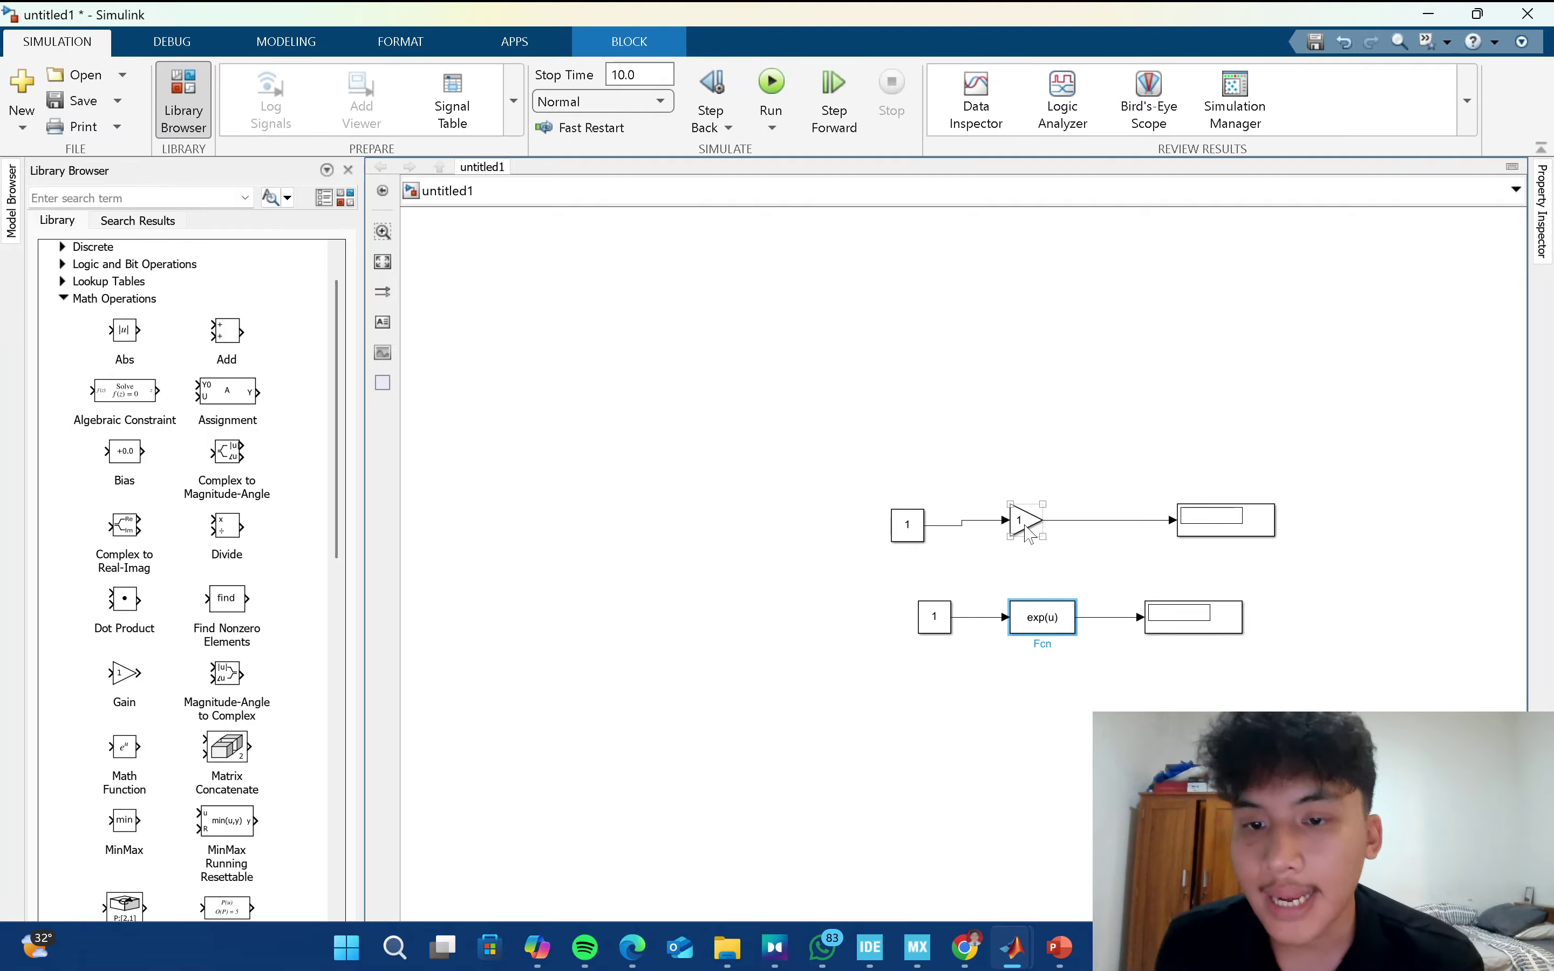
pyautogui.click(1156, 530)
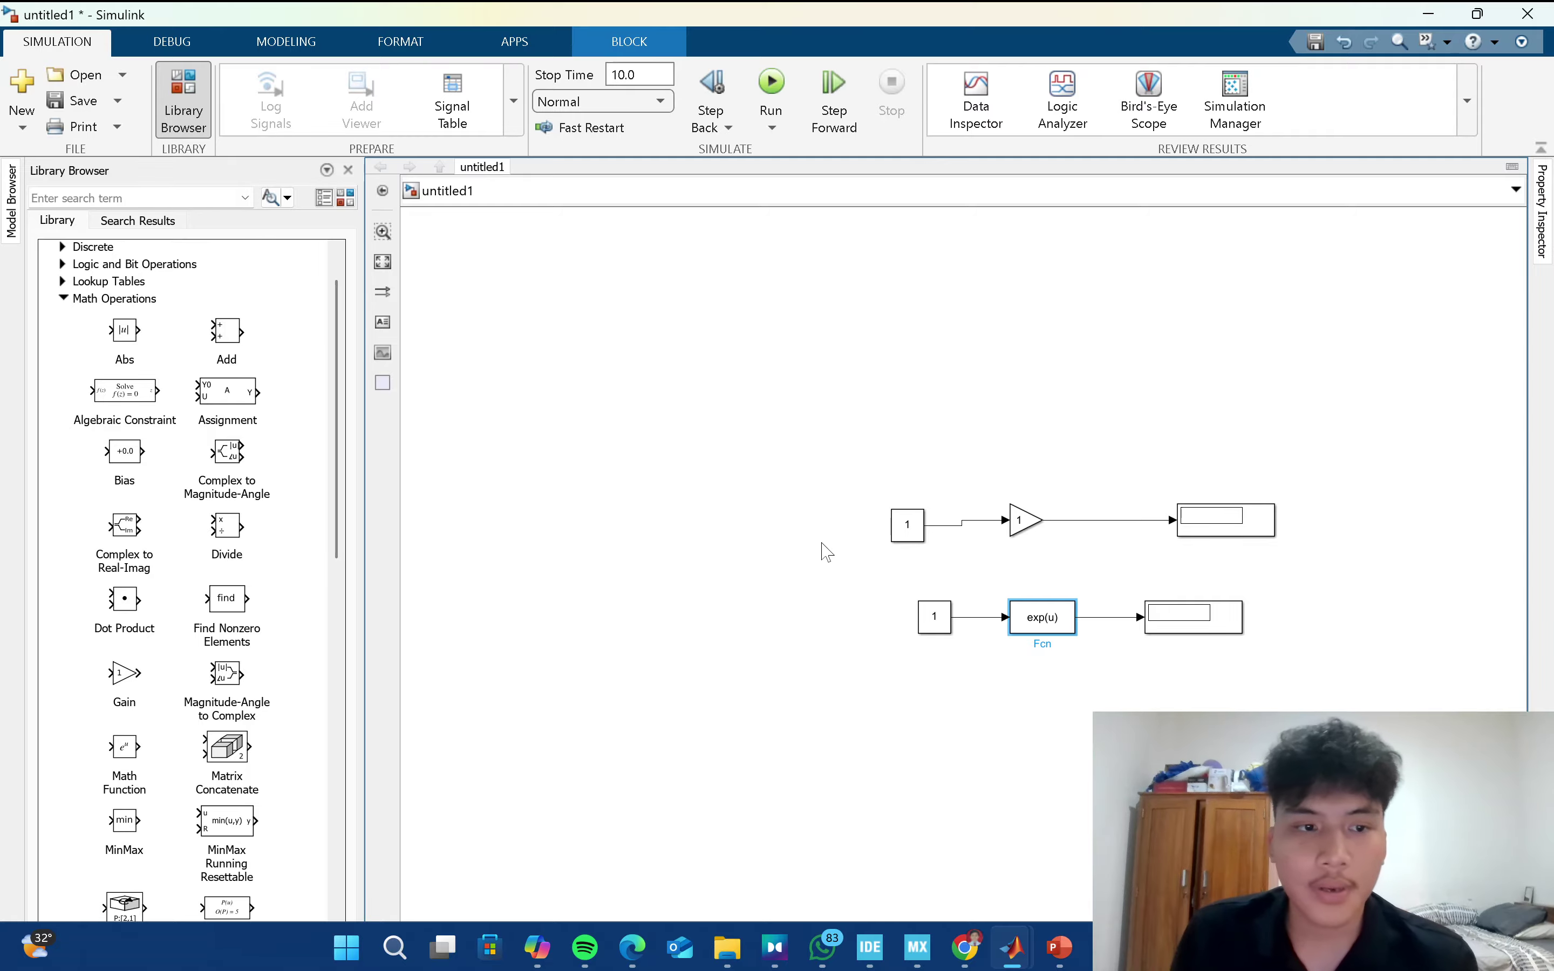
pyautogui.click(771, 86)
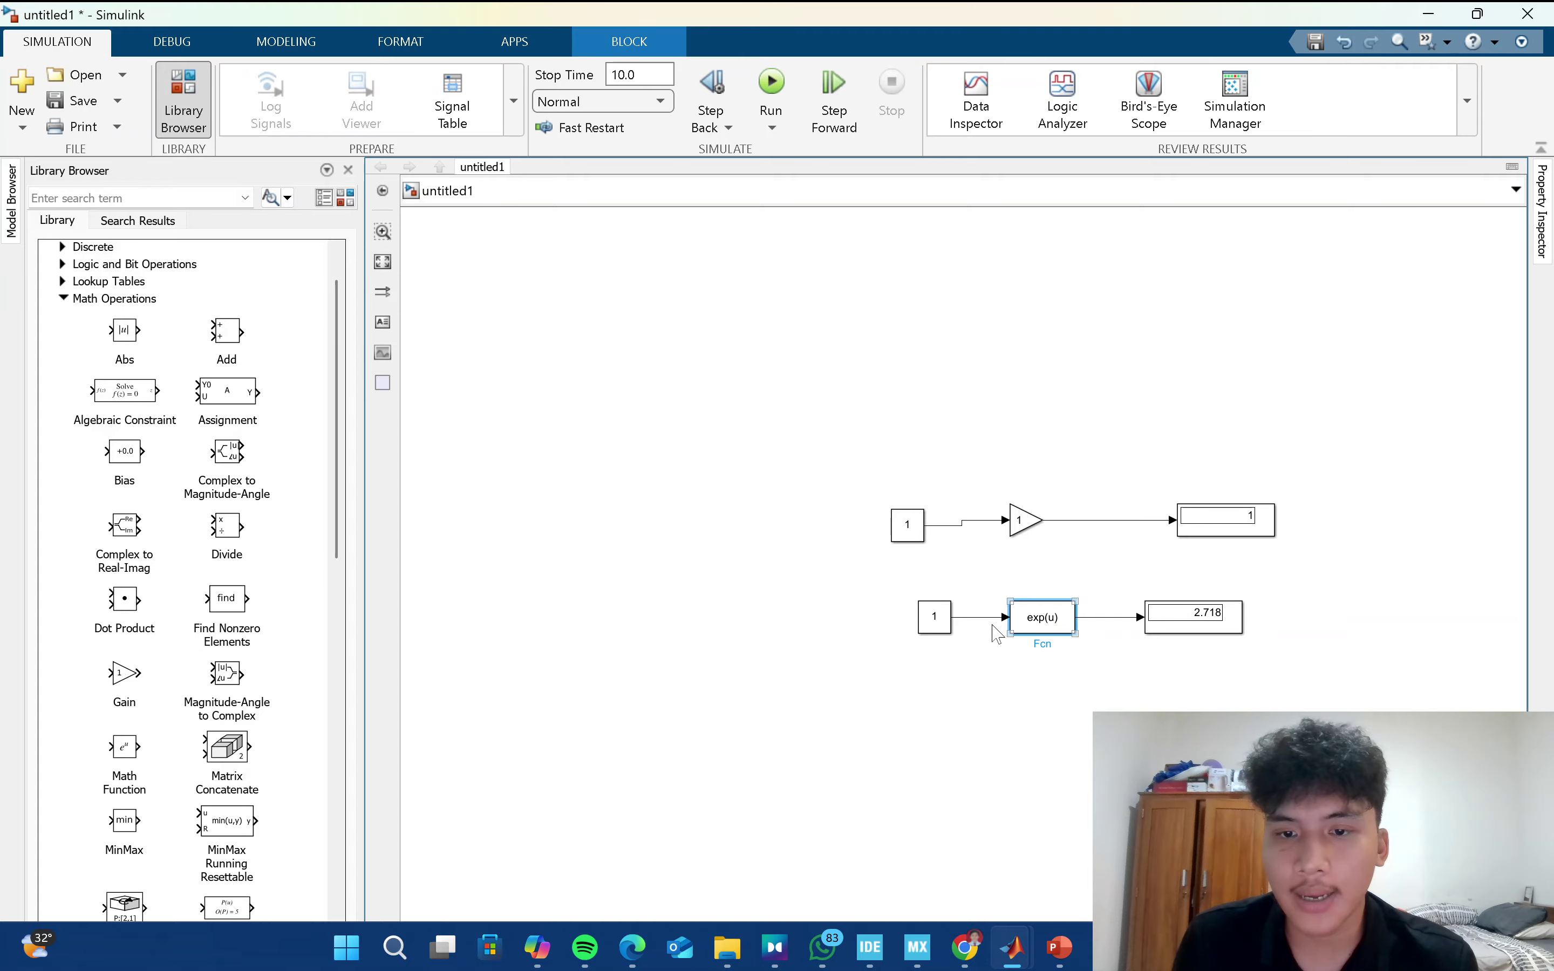
pyautogui.click(938, 630)
pyautogui.click(1051, 624)
pyautogui.click(947, 631)
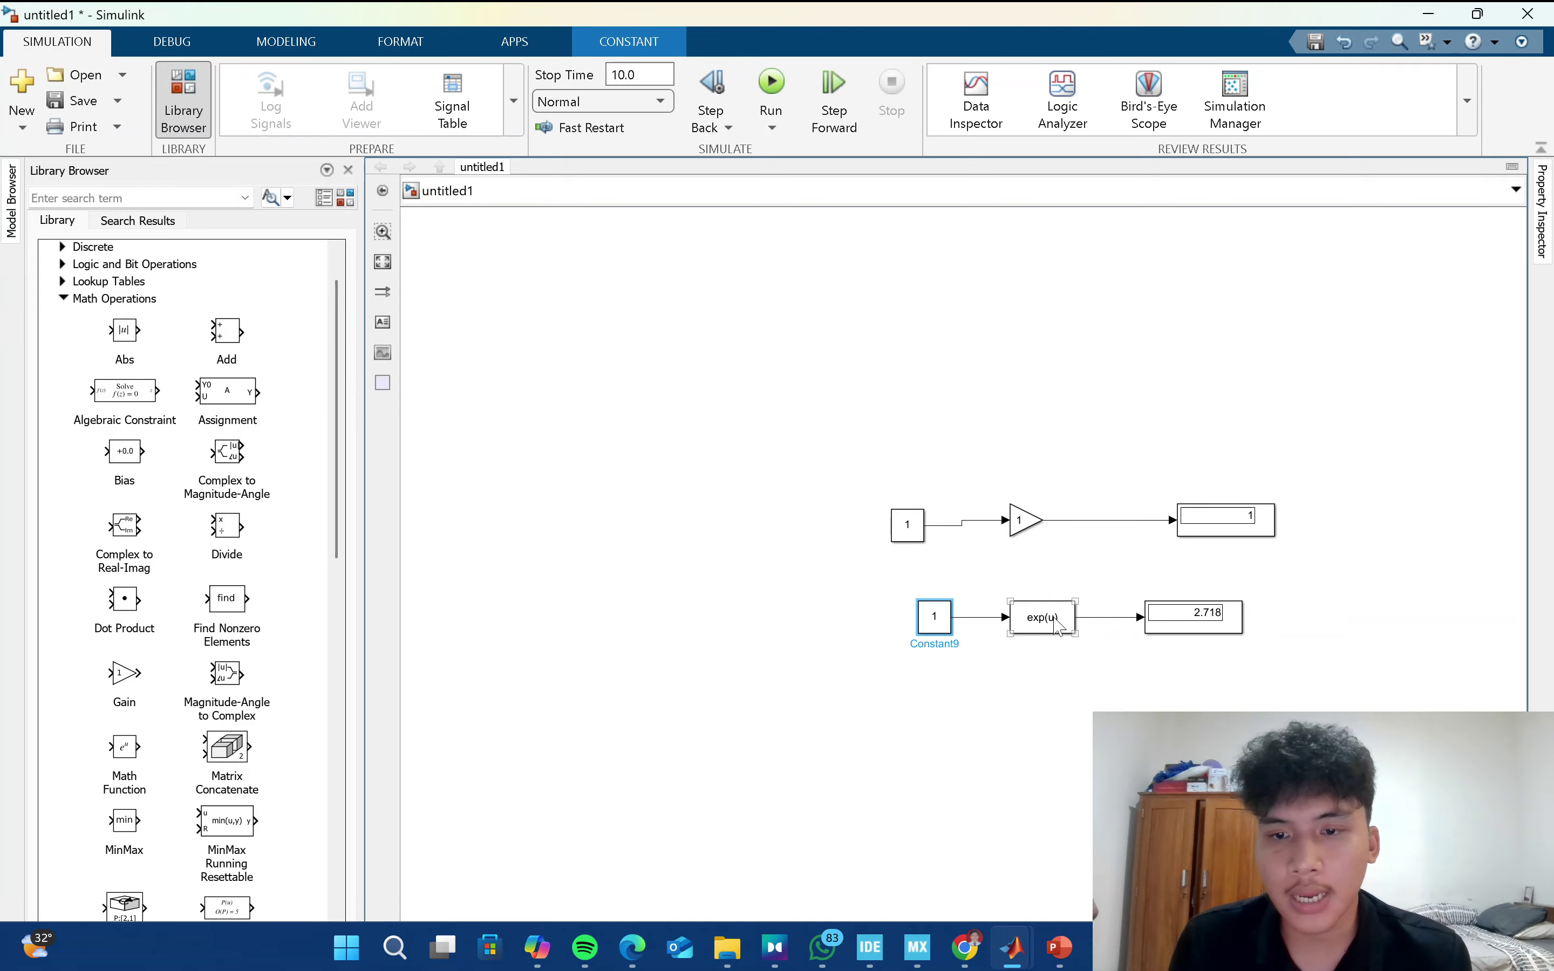
pyautogui.click(1058, 626)
pyautogui.click(1172, 624)
pyautogui.click(957, 618)
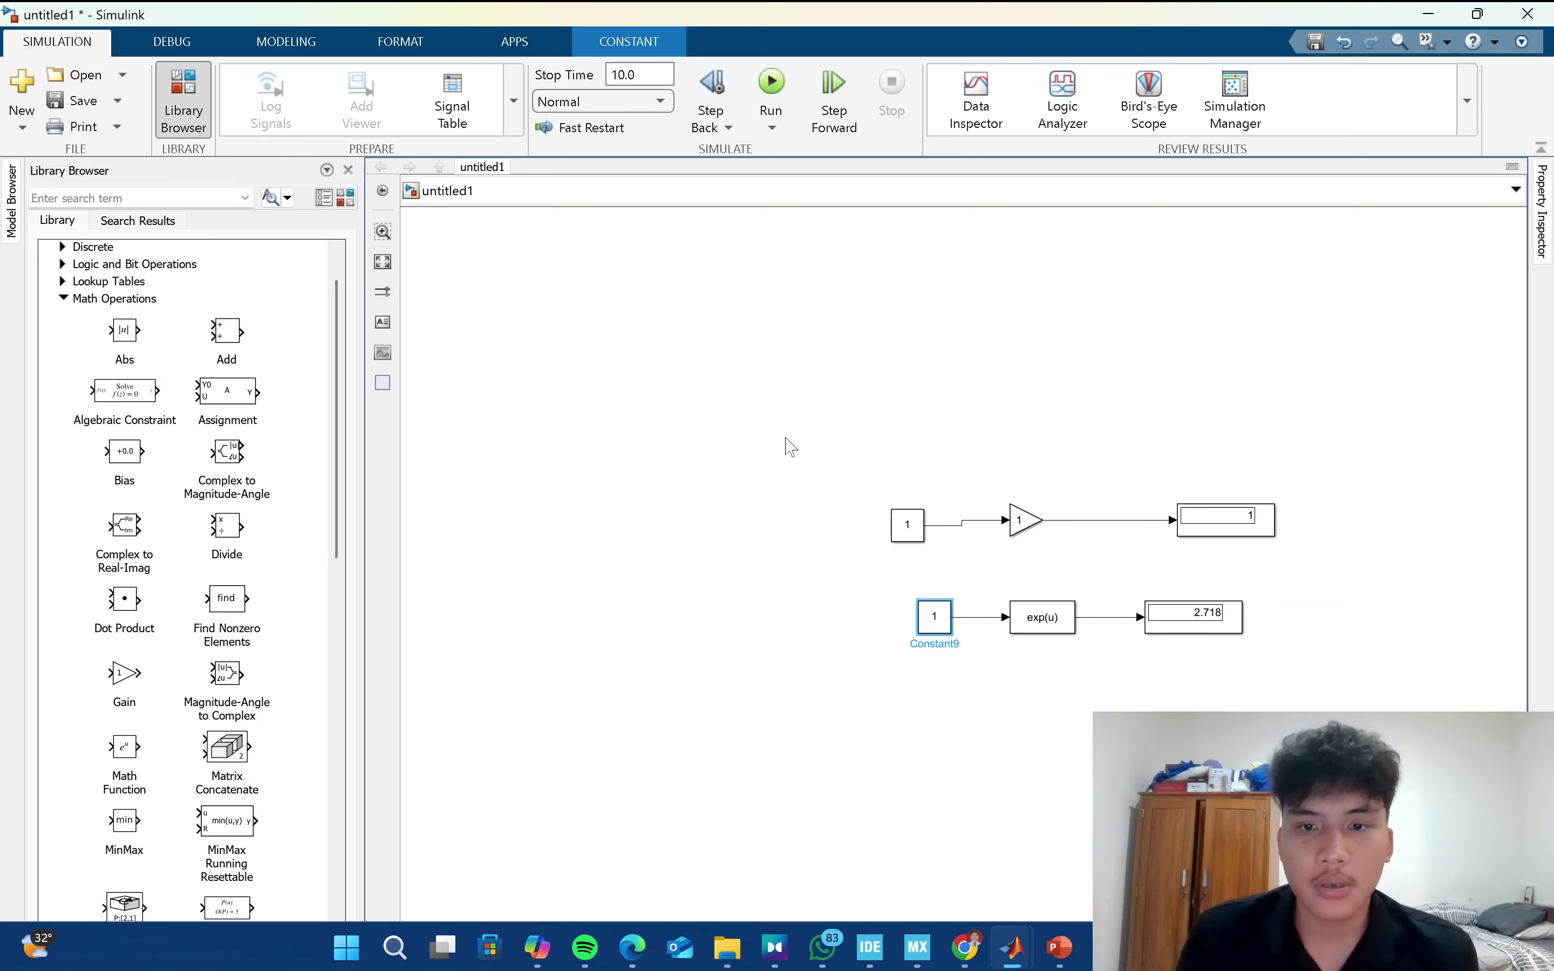
# Replace the gain and exp(u) circuits in untitled1 with a copy of the 1-D Lookup Table circuit from untitled.
pyautogui.moveTo(785, 439); pyautogui.dragTo(1423, 746)
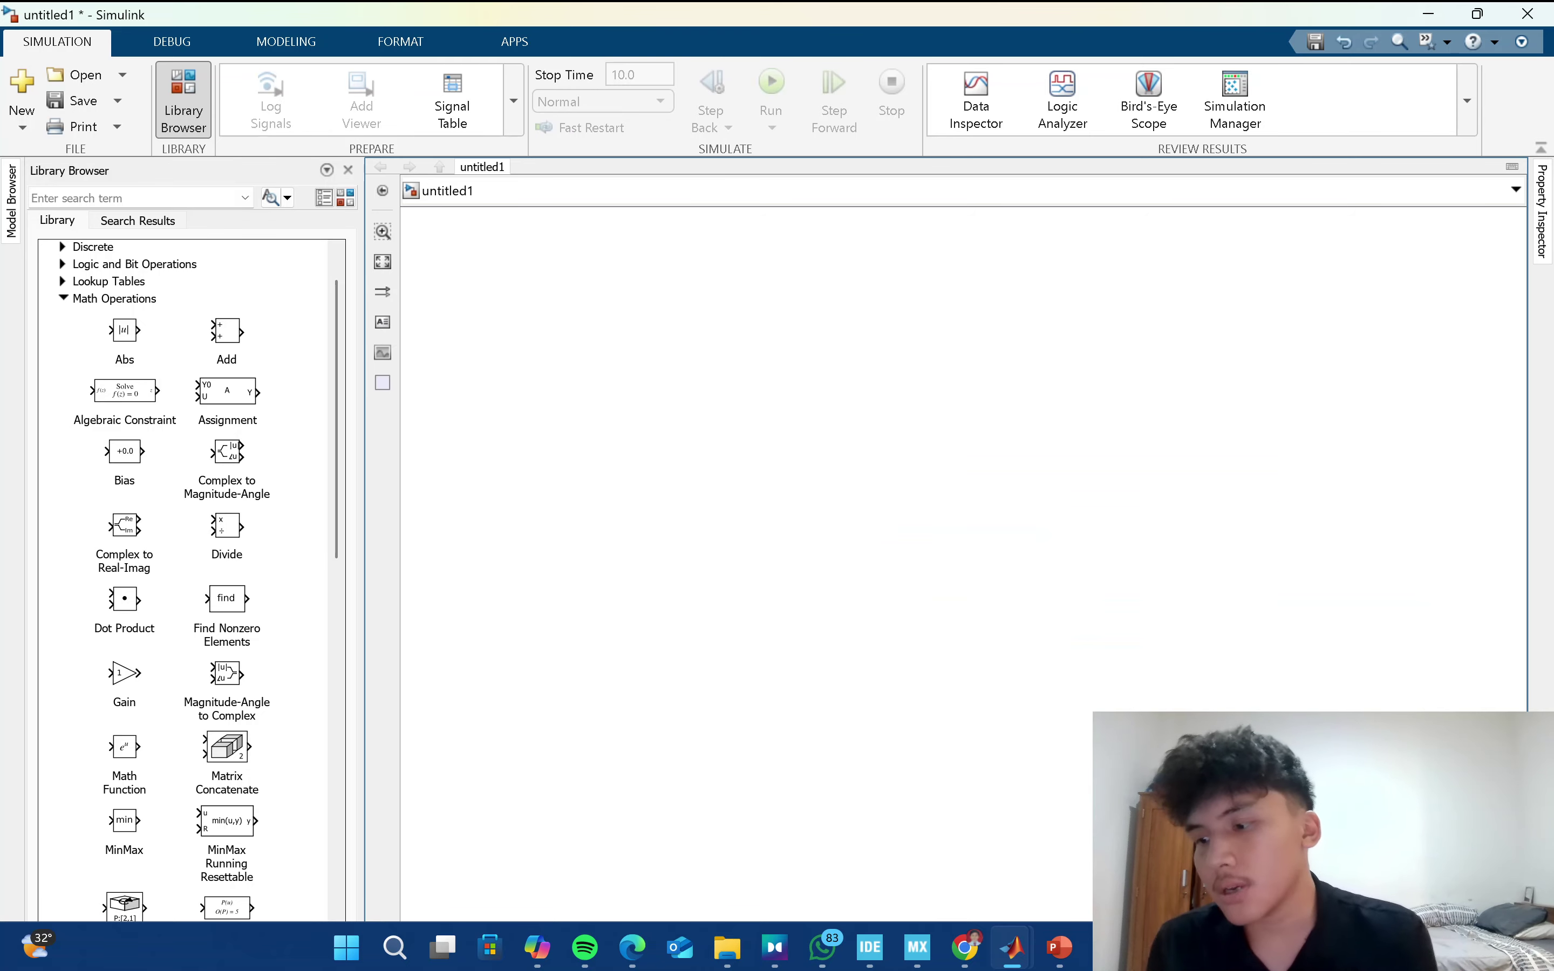
pyautogui.hotkey('alt', 'Tab')
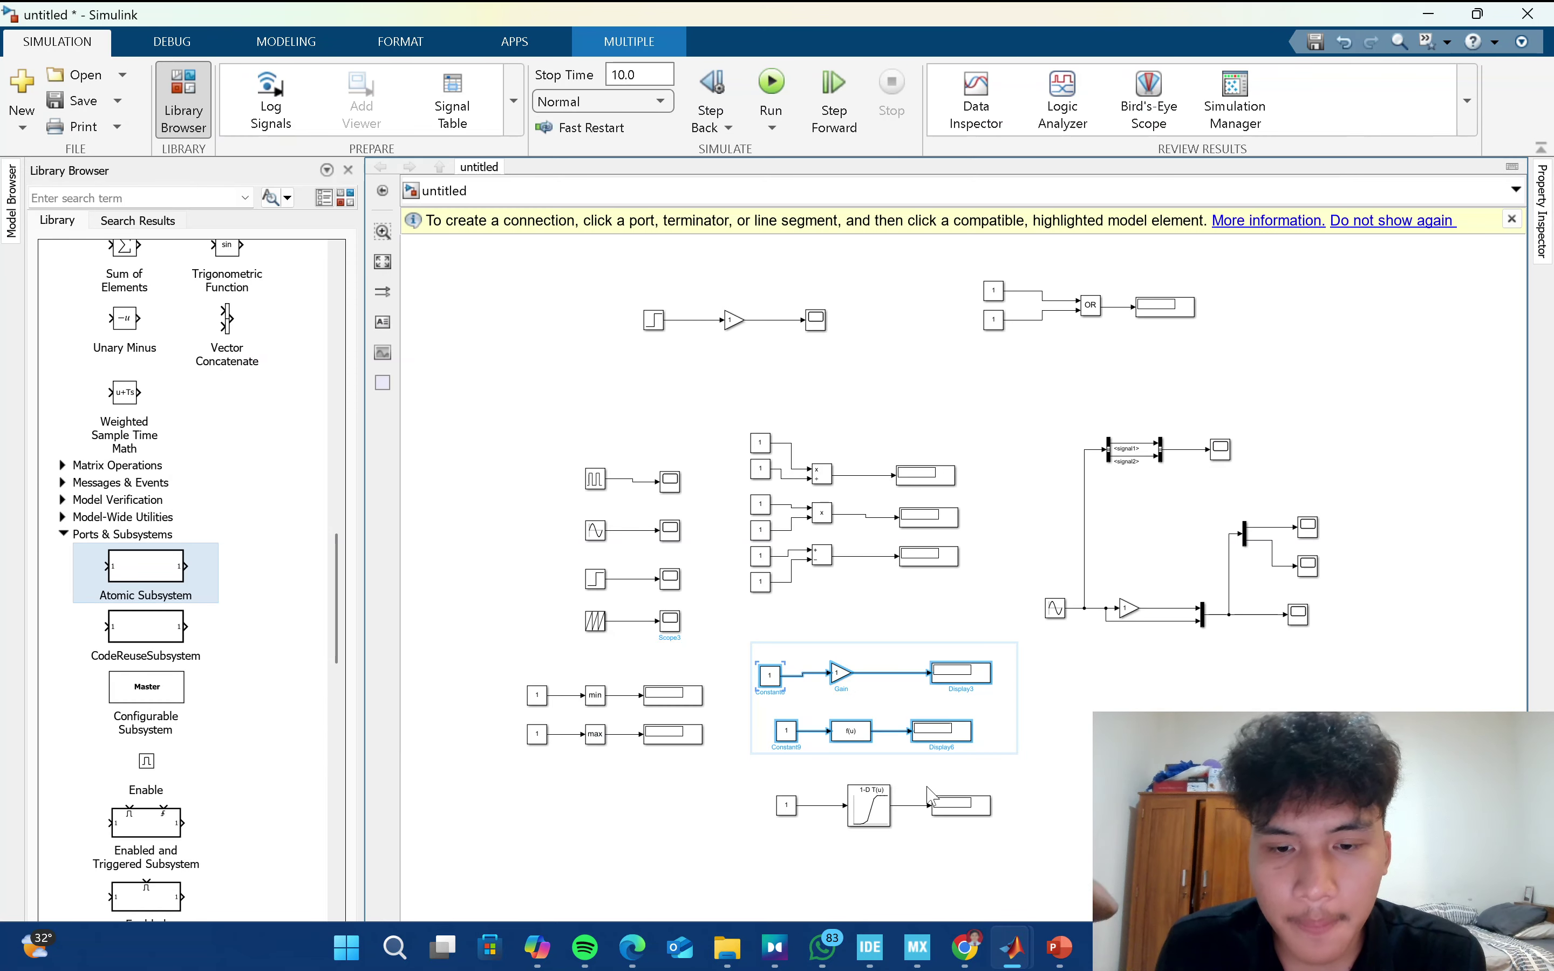
pyautogui.moveTo(755, 775); pyautogui.dragTo(1023, 856)
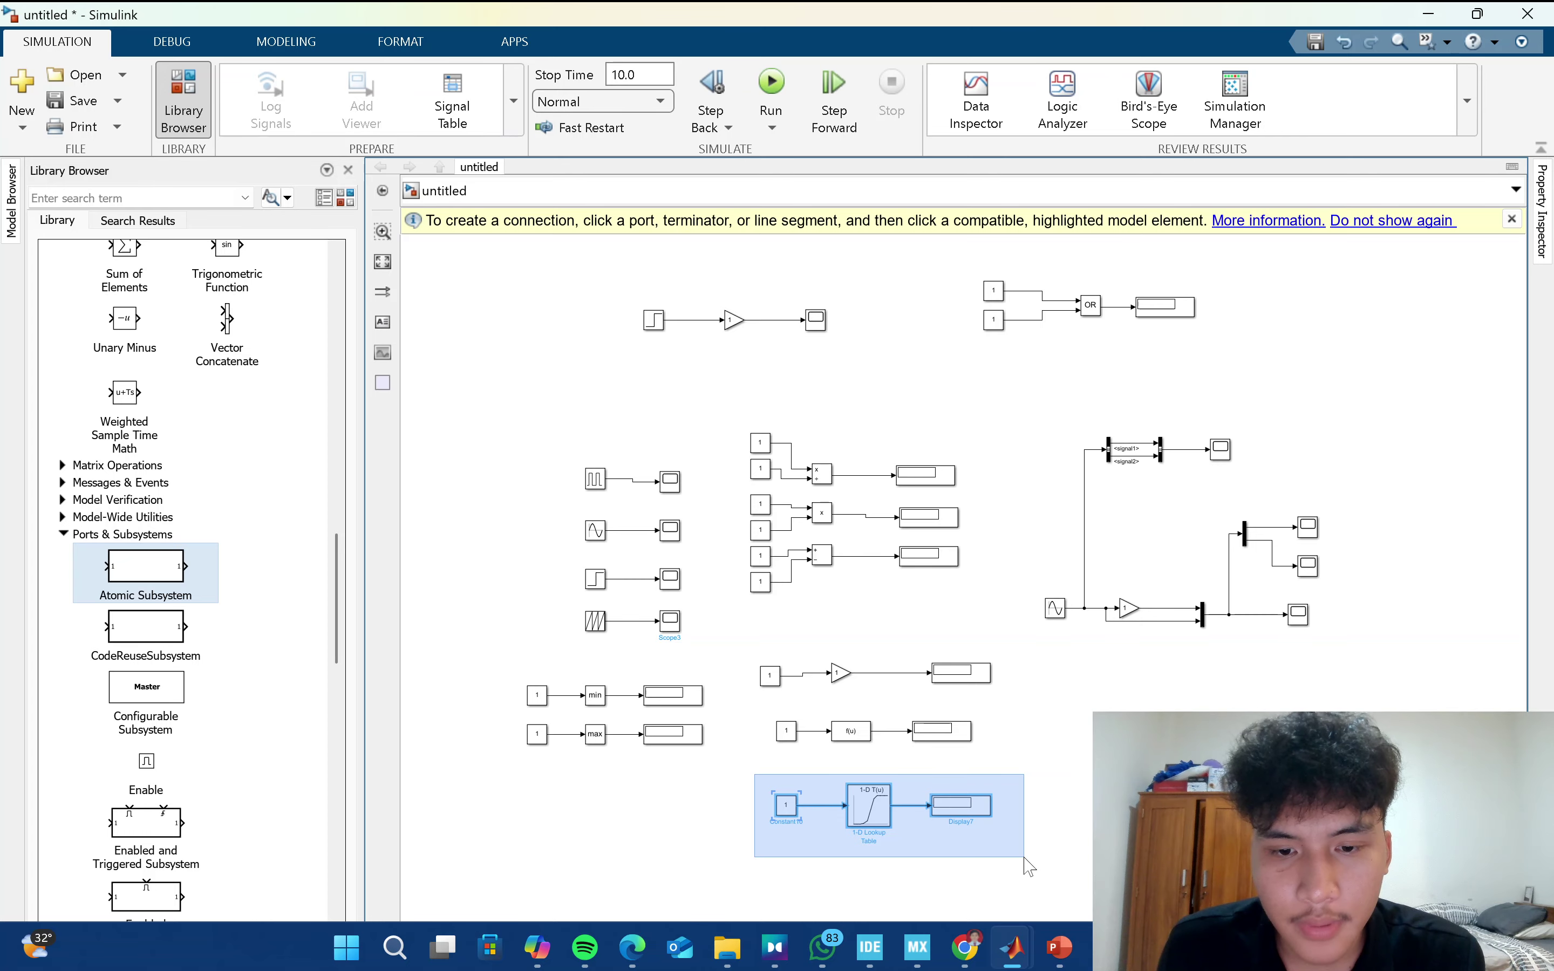
pyautogui.hotkey('alt', 'Tab')
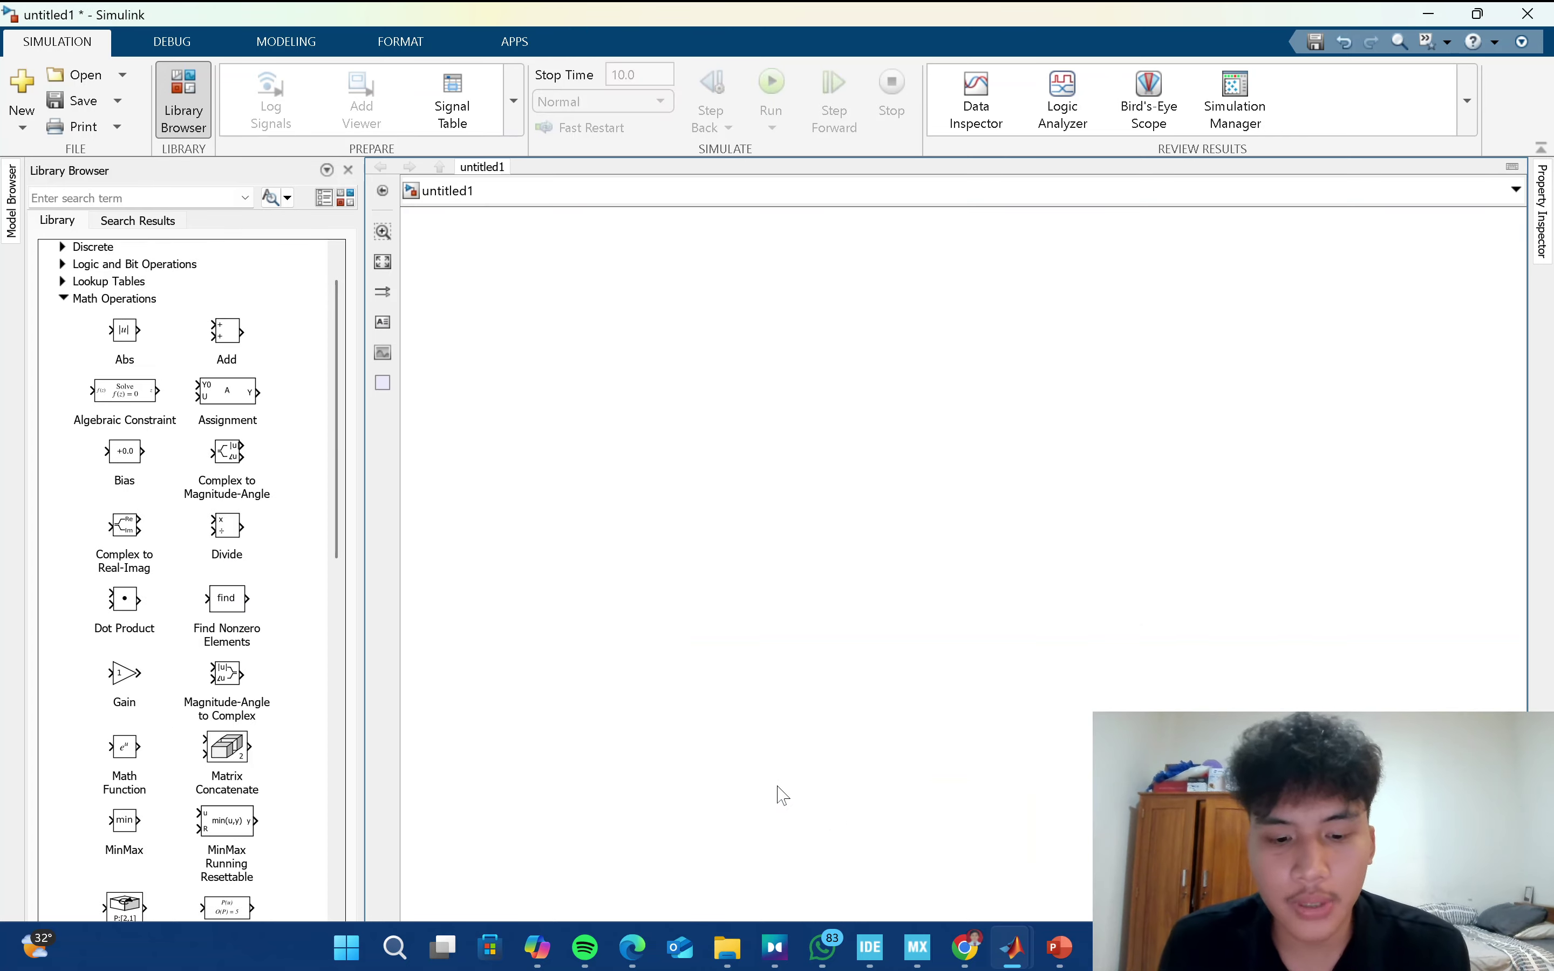
pyautogui.hotkey('ctrl', 'v')
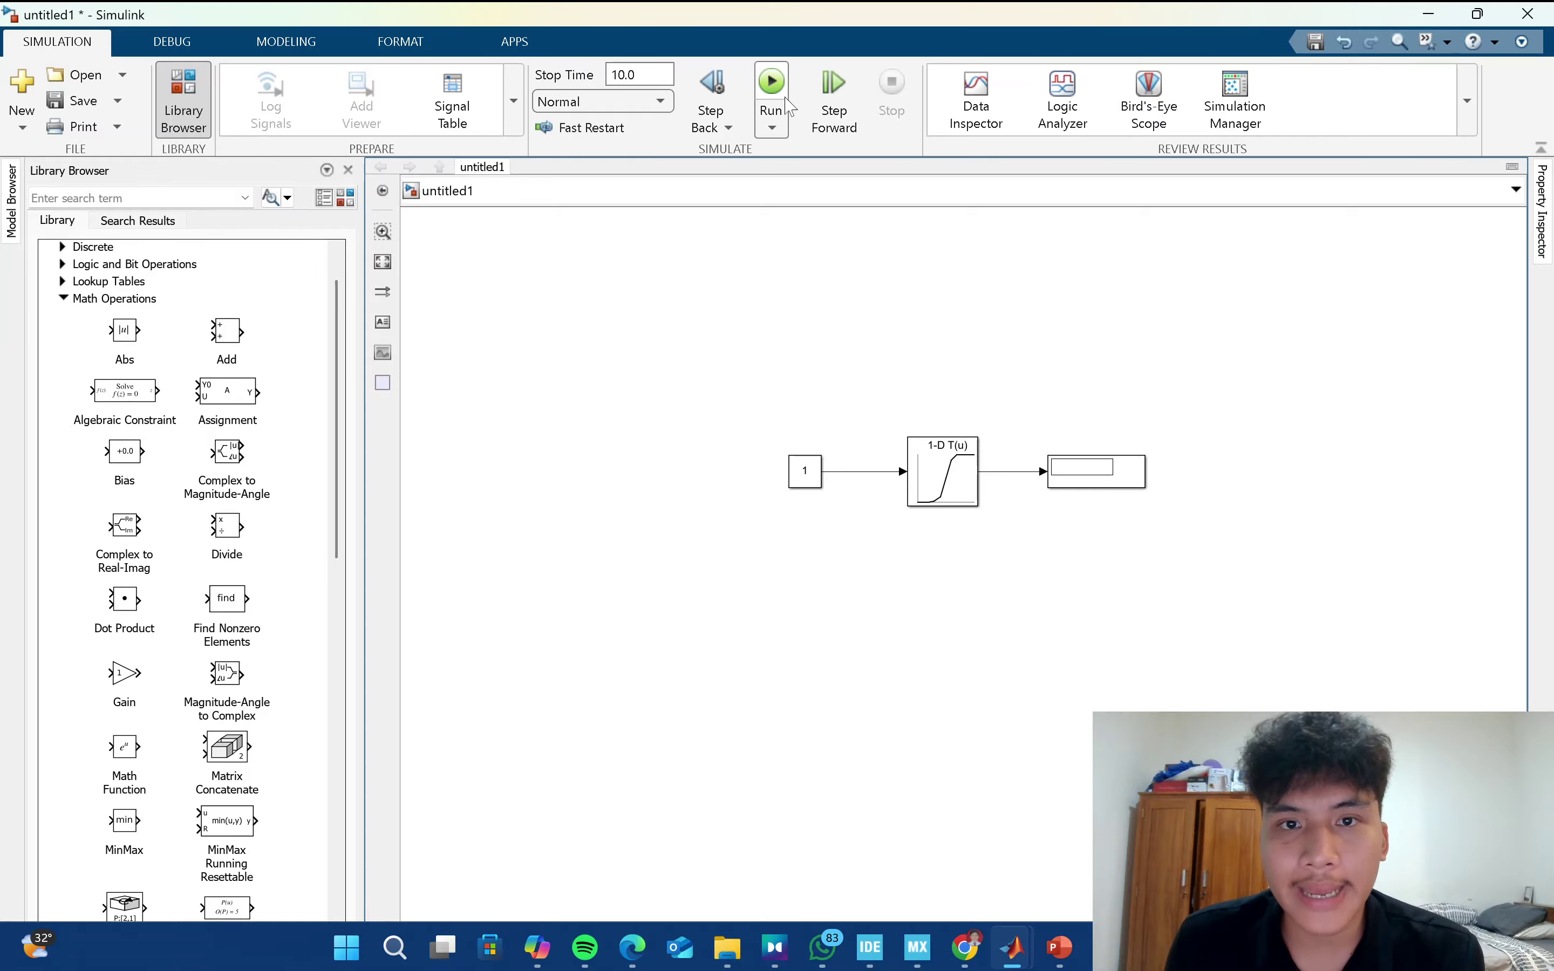
# Run the simulation of the lookup table circuit and inspect its constant and 1-D Lookup Table block.
pyautogui.click(938, 489)
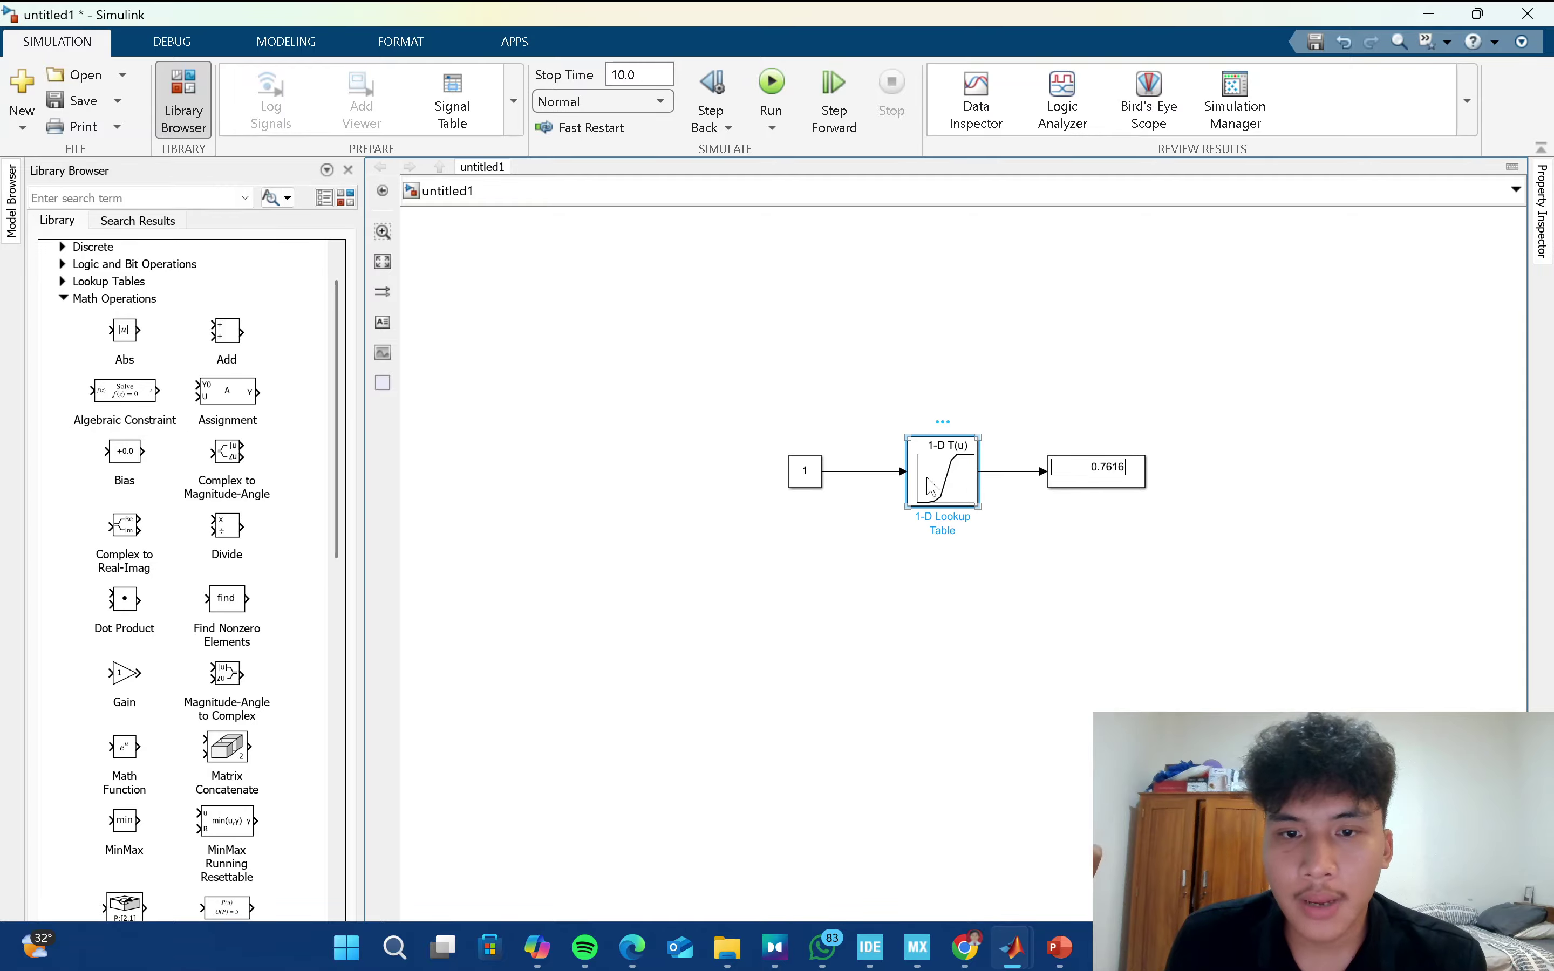
pyautogui.click(813, 477)
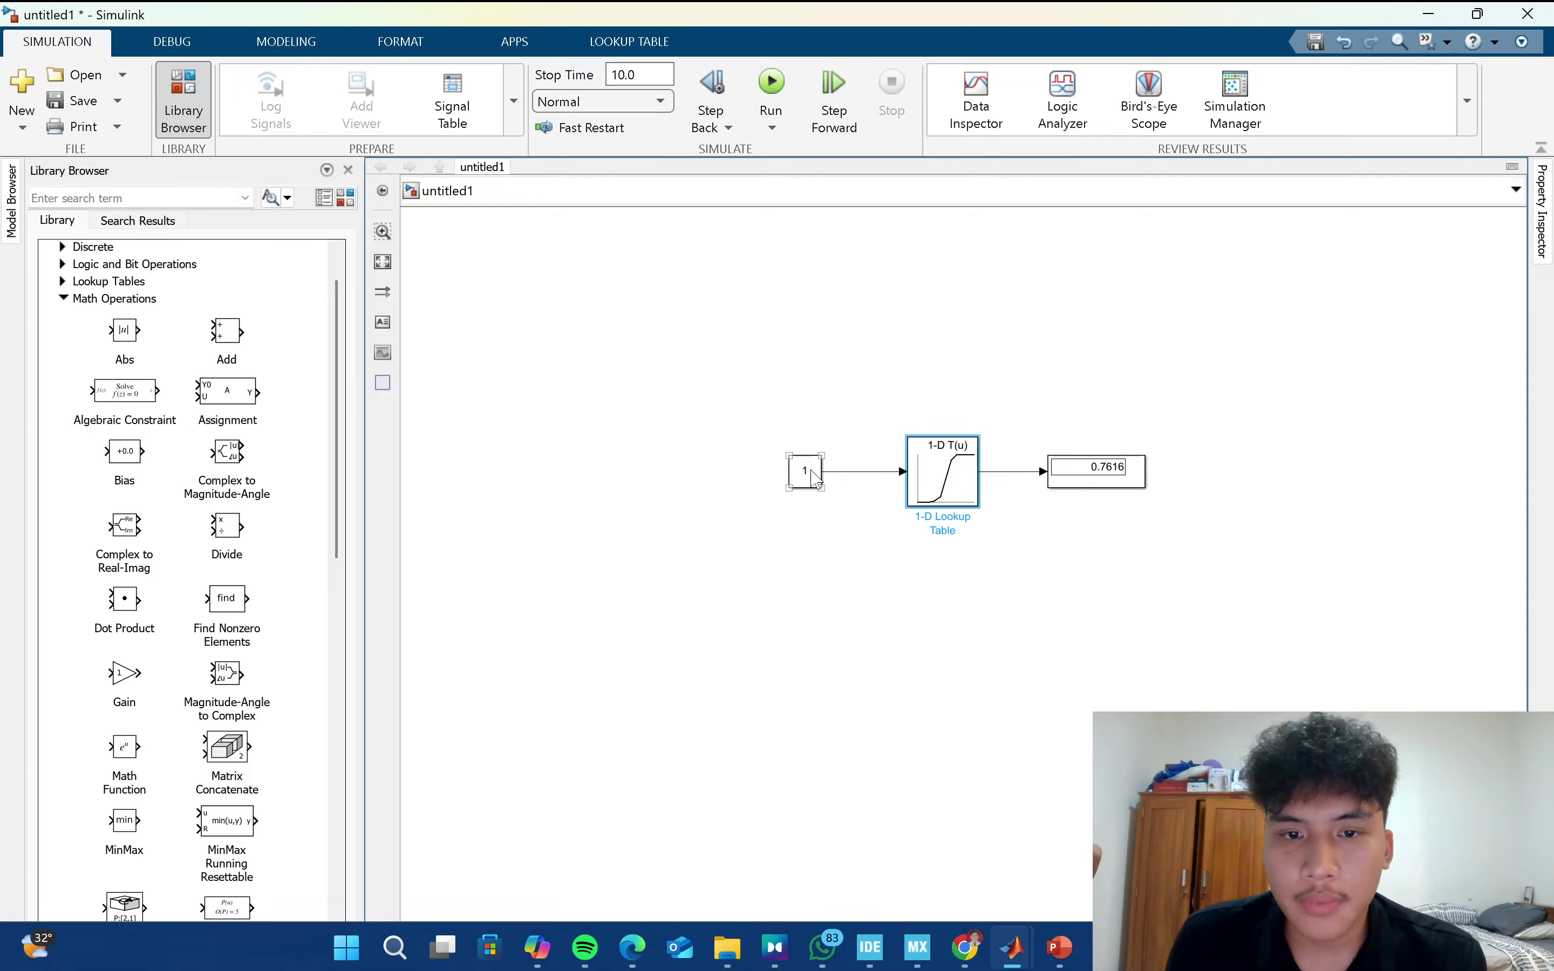
pyautogui.click(942, 478)
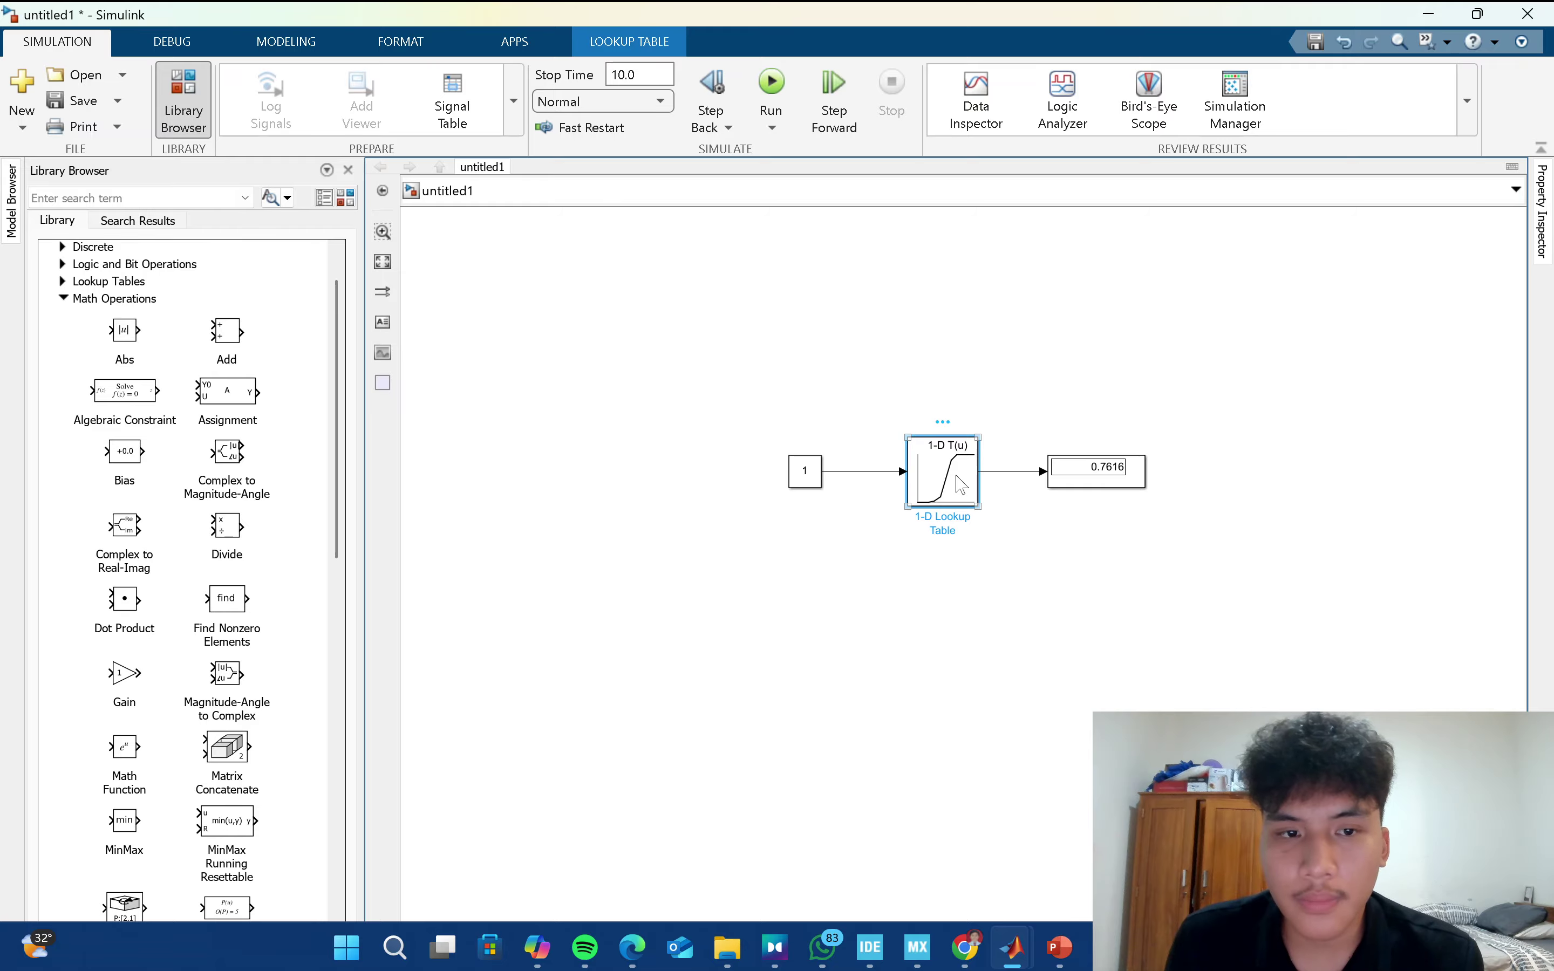
# Examine the 1-D Lookup Table's breakpoints, table data and plot against the circuit's display, and close the editor and block parameters.
pyautogui.doubleClick(961, 485)
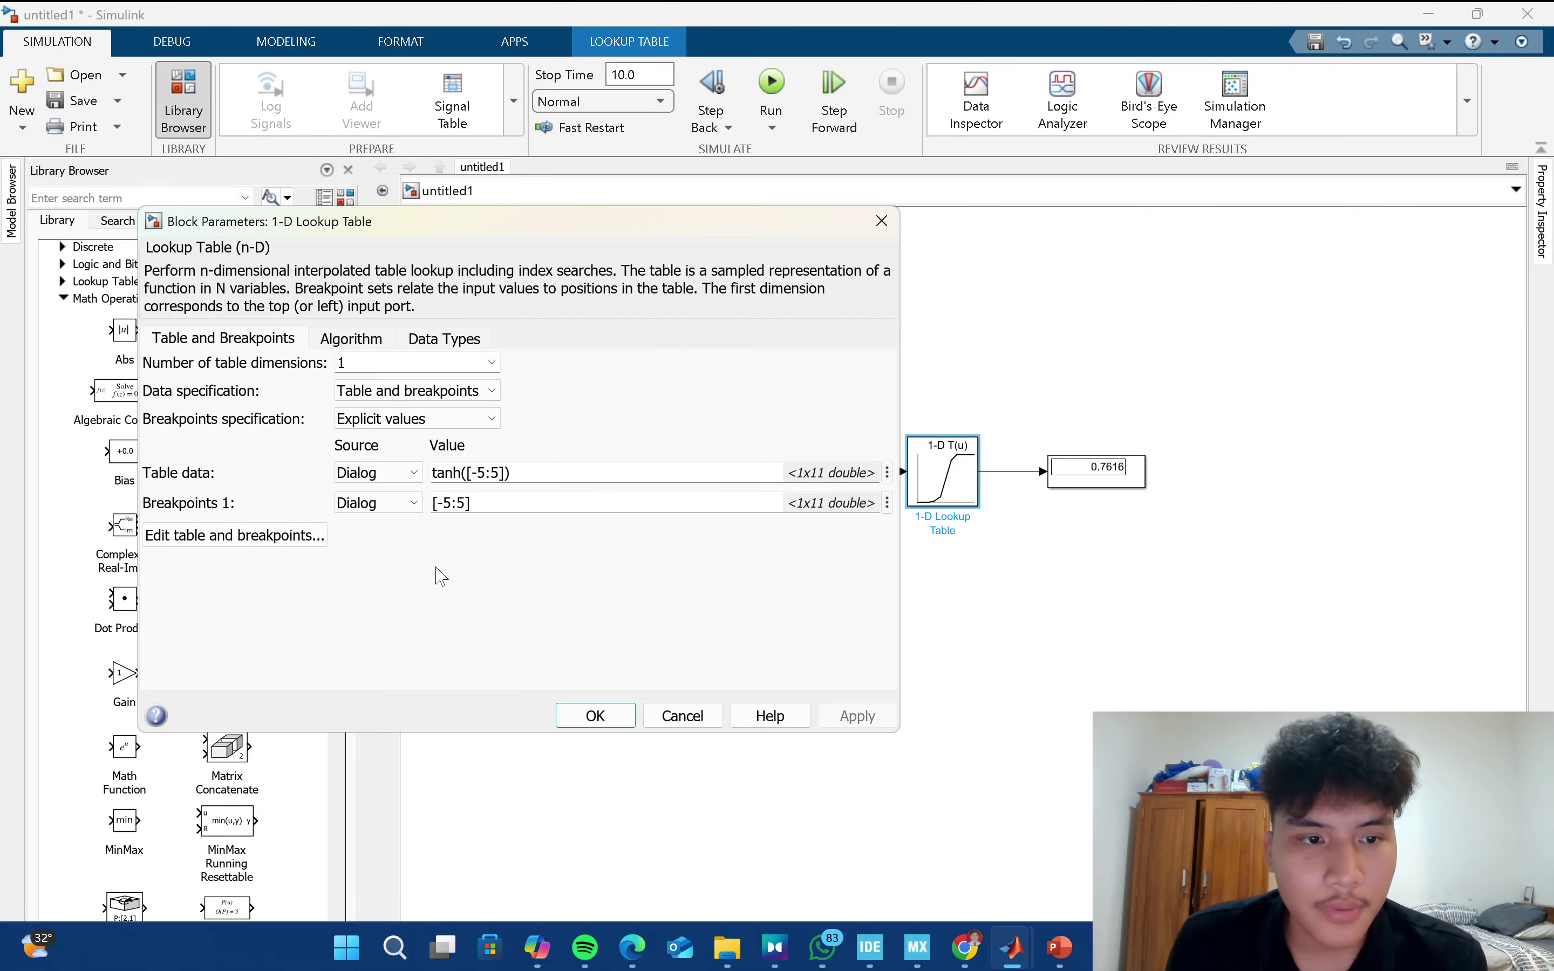
pyautogui.click(287, 536)
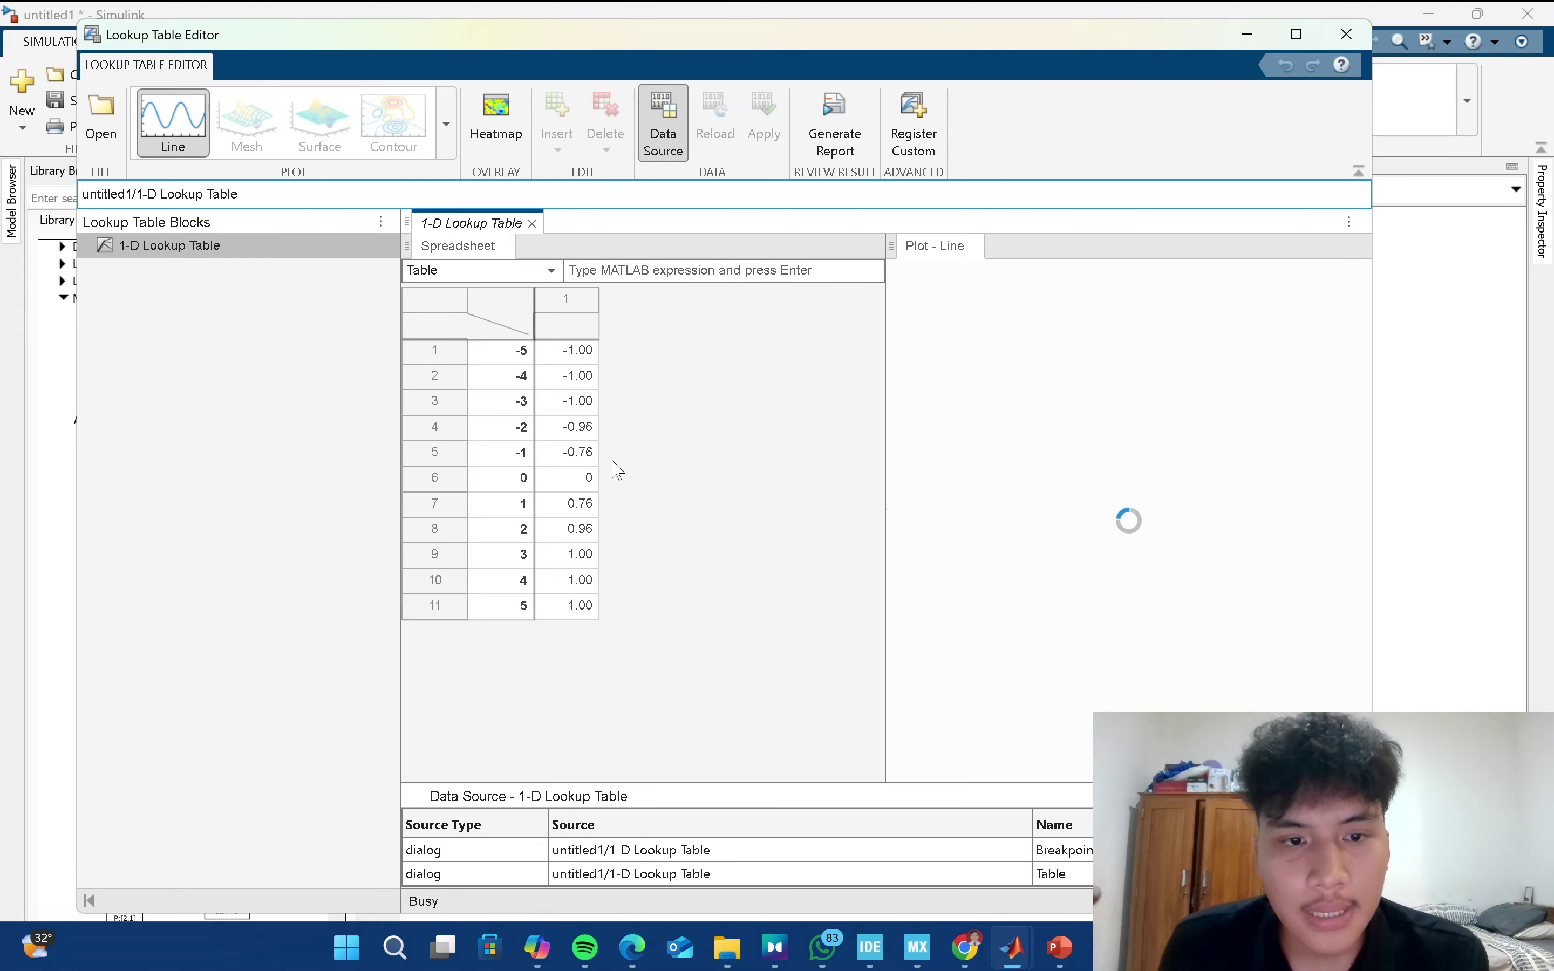
pyautogui.click(1244, 38)
pyautogui.moveTo(823, 222); pyautogui.dragTo(915, 584)
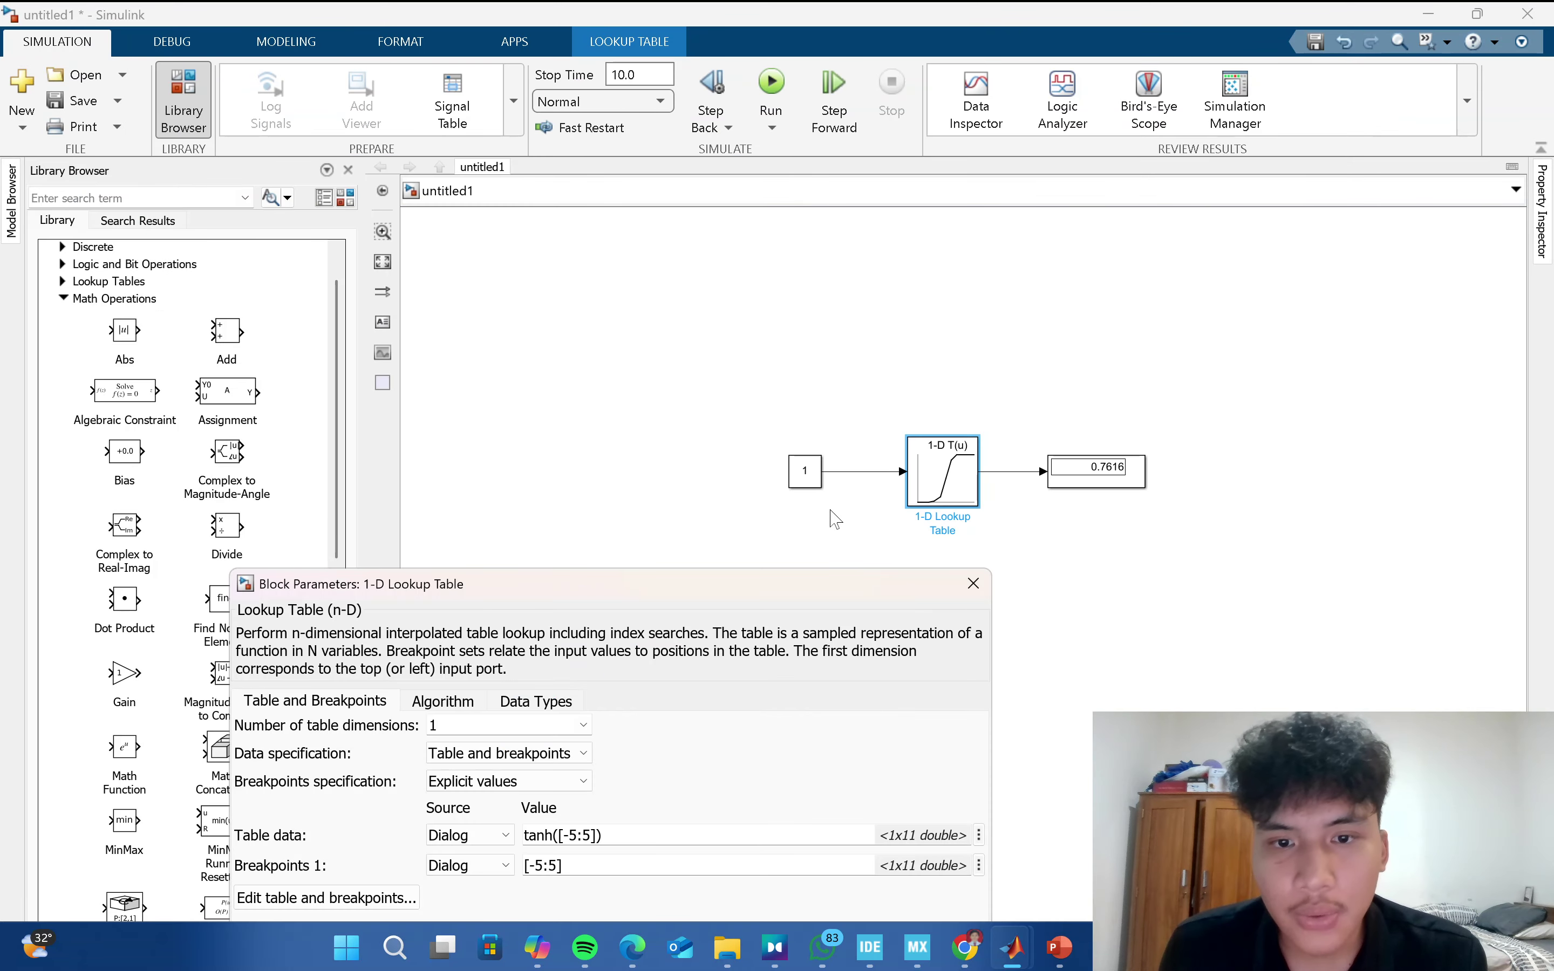
pyautogui.click(1085, 472)
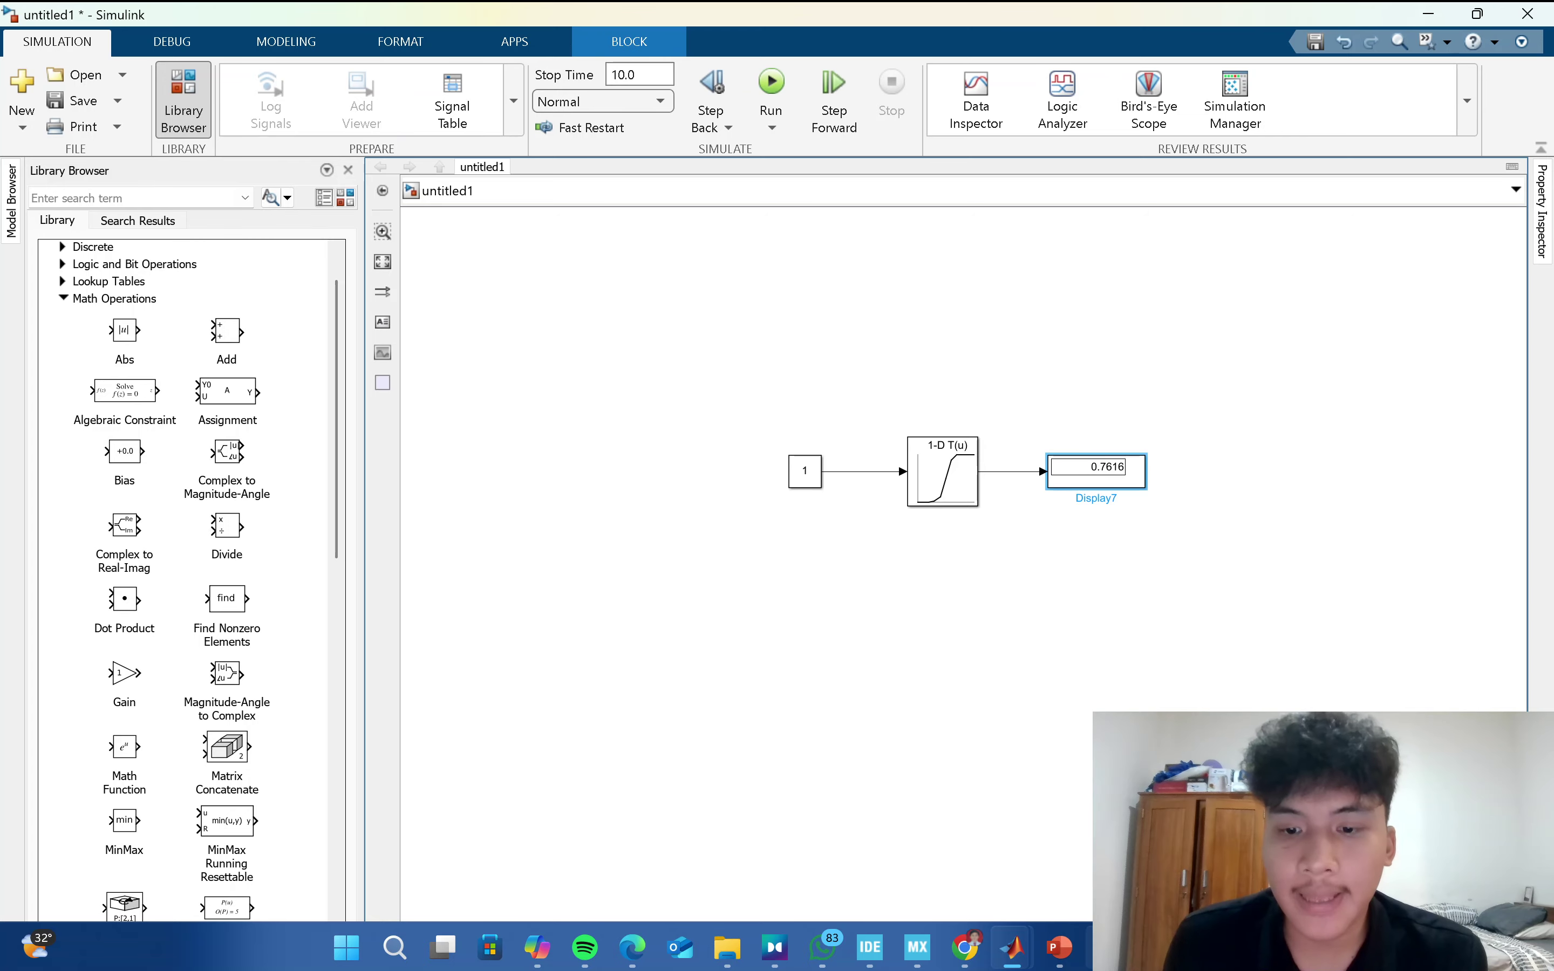
pyautogui.hotkey('alt', 'Tab')
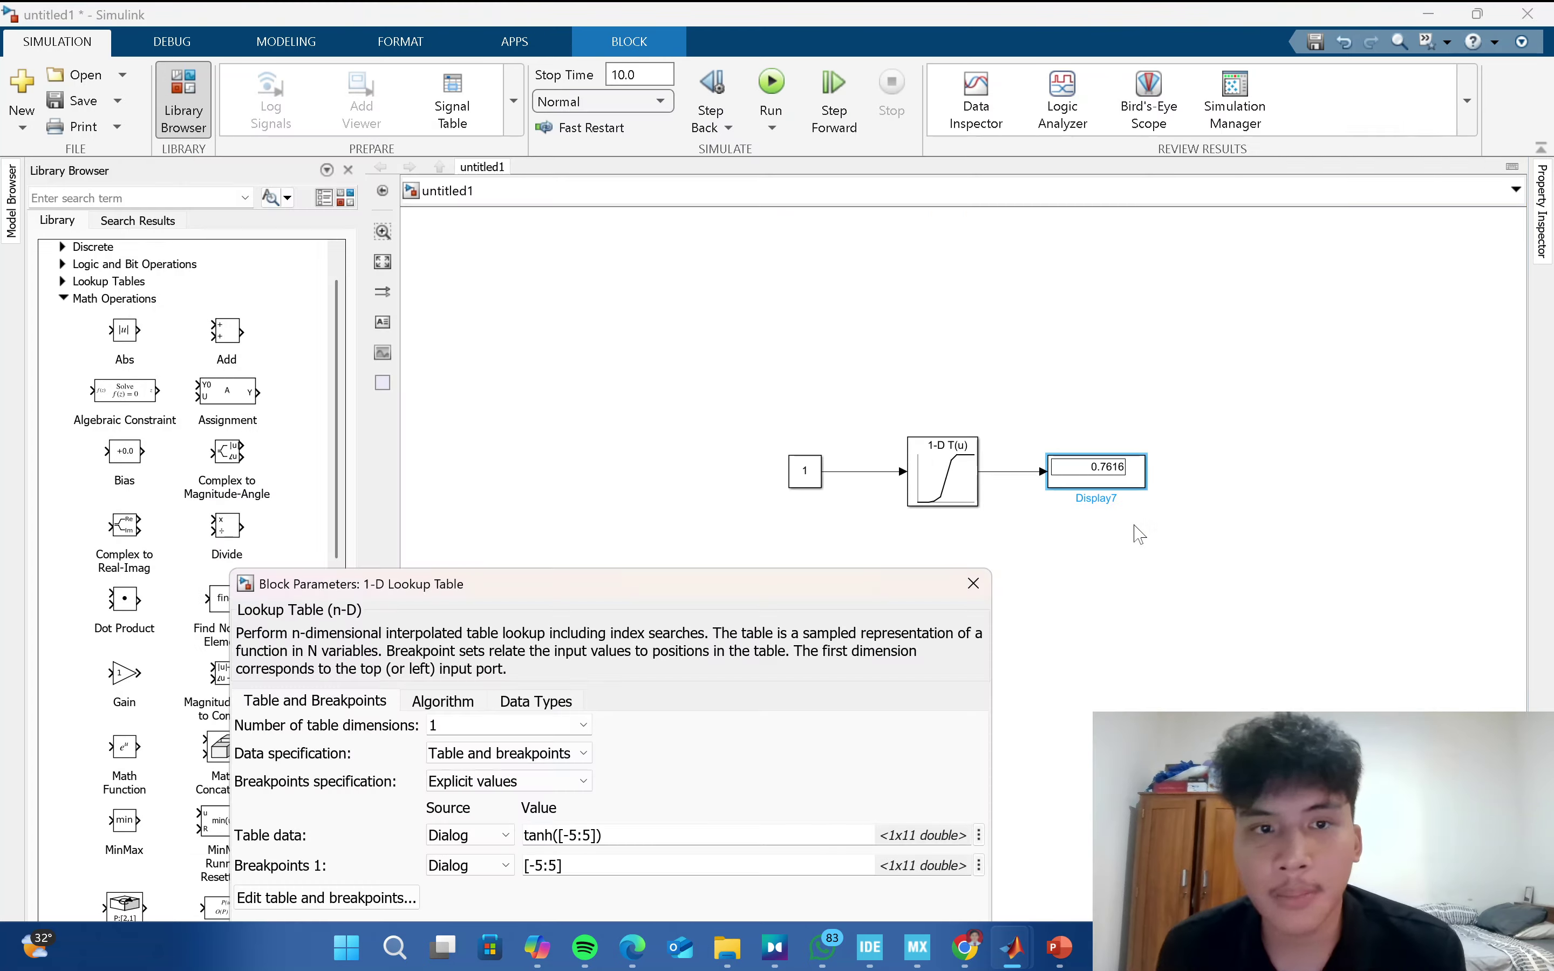
pyautogui.hotkey('alt', 'Tab')
pyautogui.hotkey('alt', 'Tab')
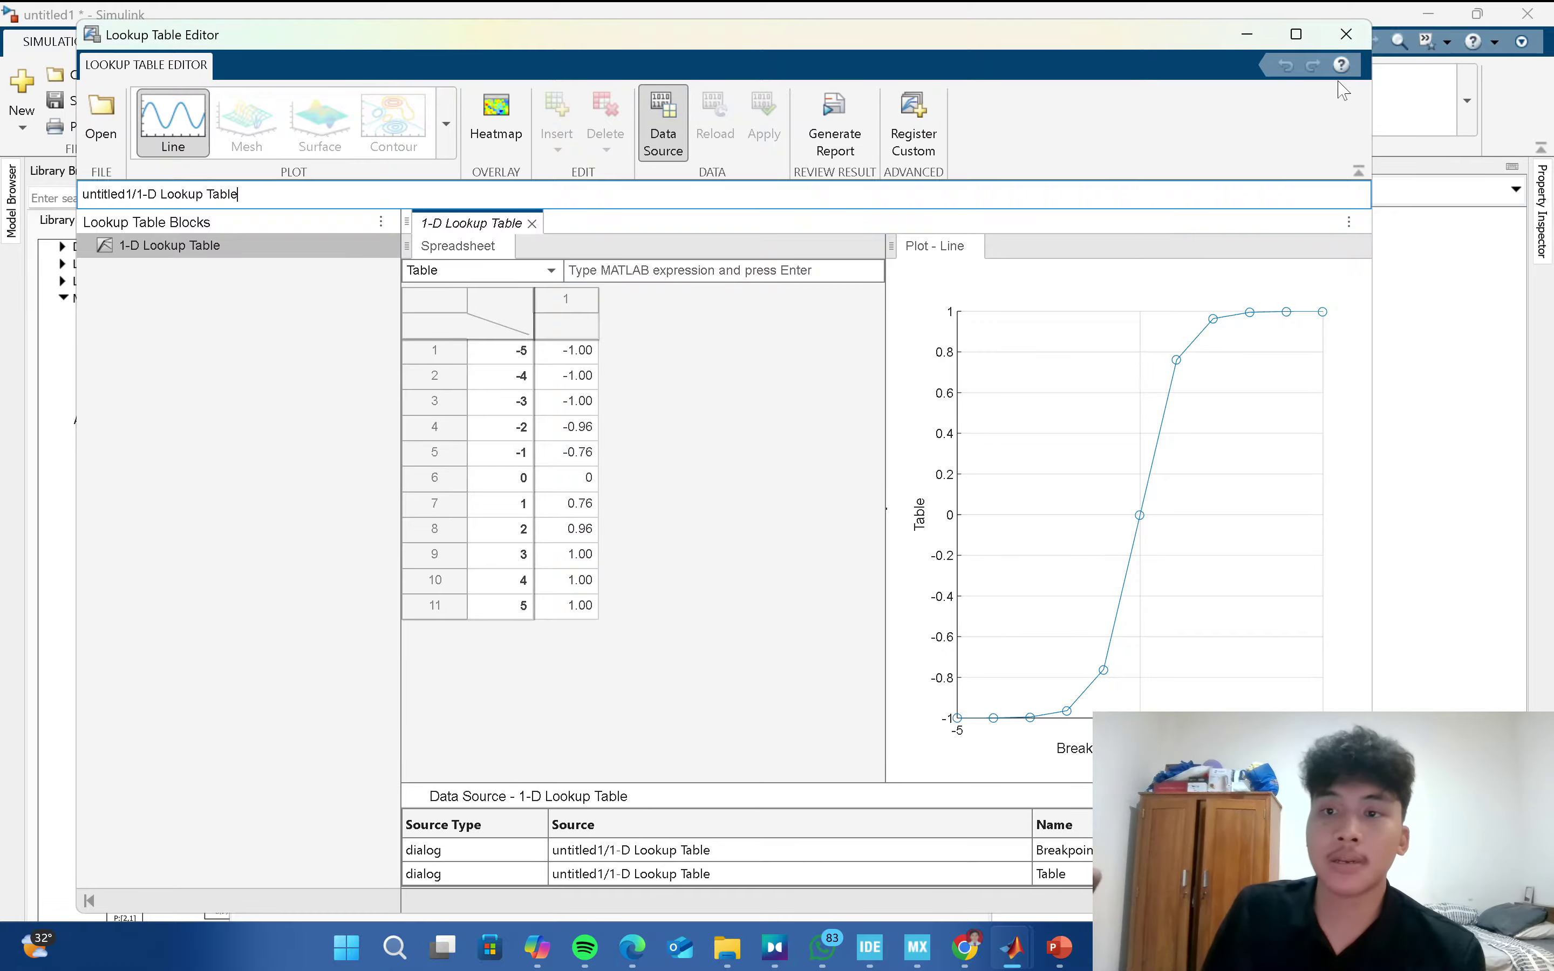
pyautogui.click(1347, 34)
pyautogui.click(977, 582)
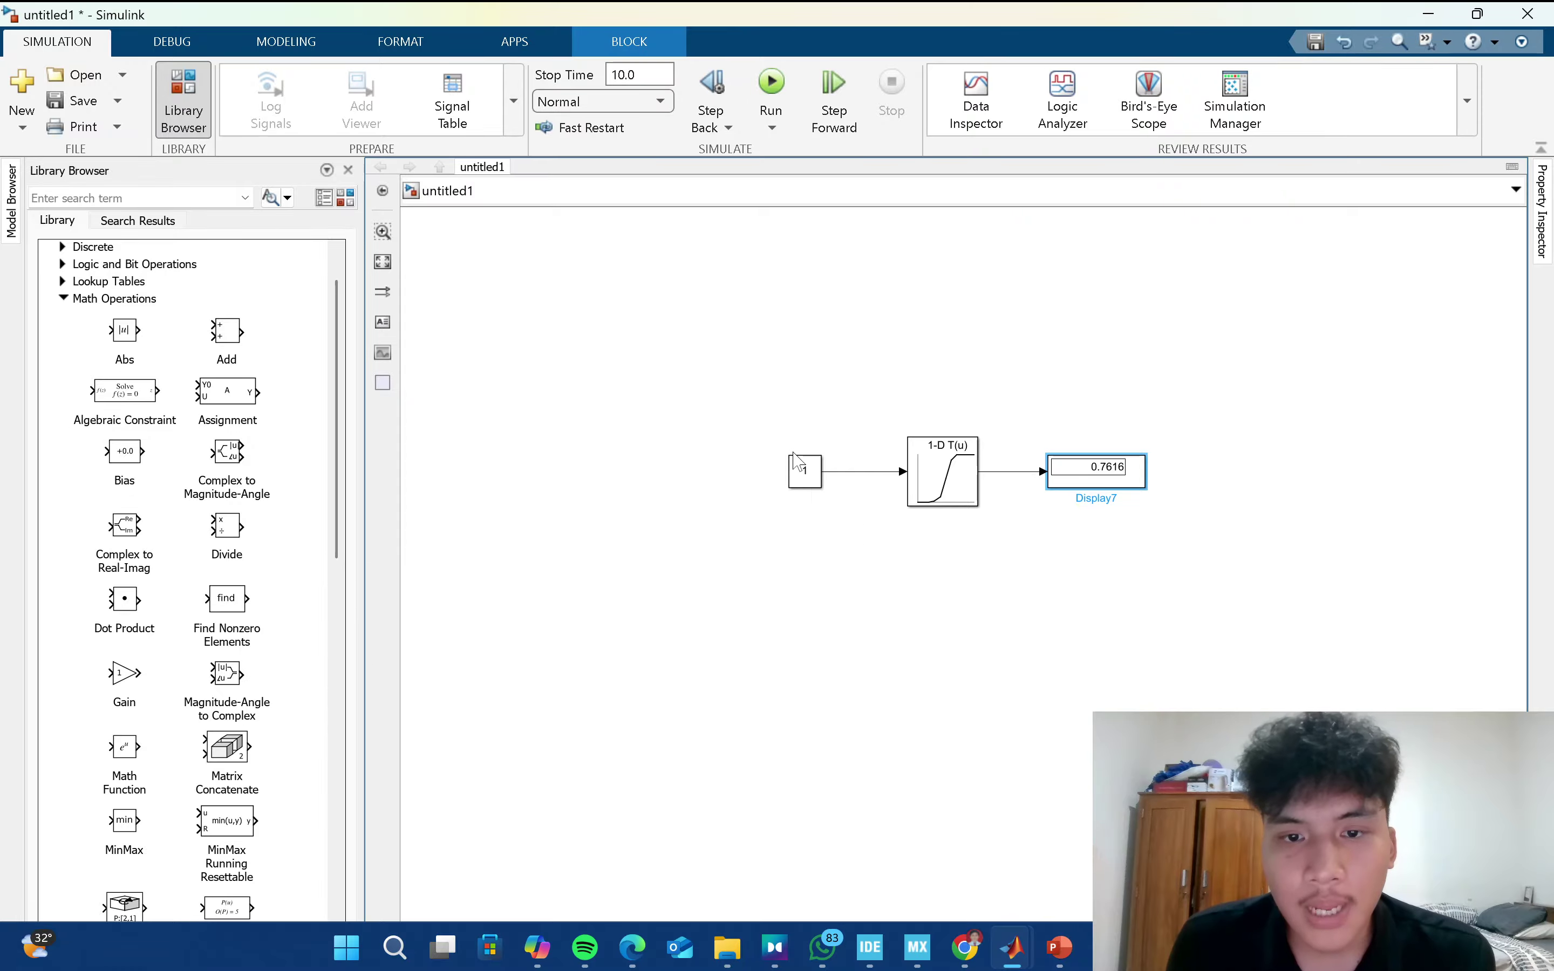
# Set the lookup circuit's constant to 4 and rerun the simulation to check its display.
pyautogui.doubleClick(797, 459)
pyautogui.click(867, 488)
pyautogui.press('BackSpace')
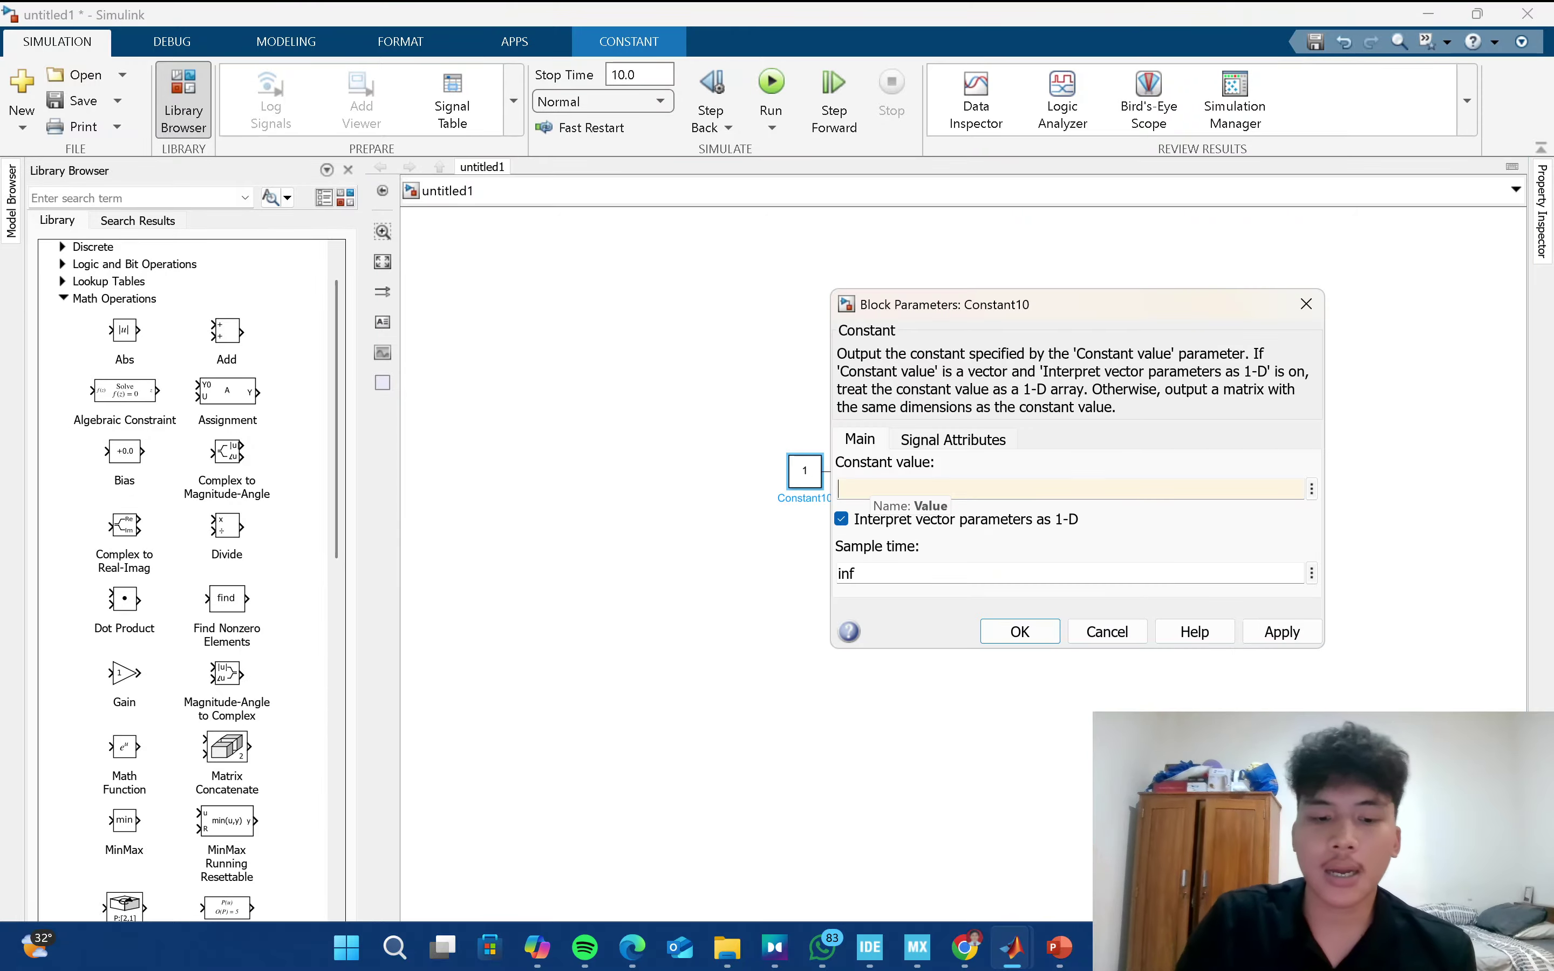
pyautogui.write('4')
pyautogui.press('Return')
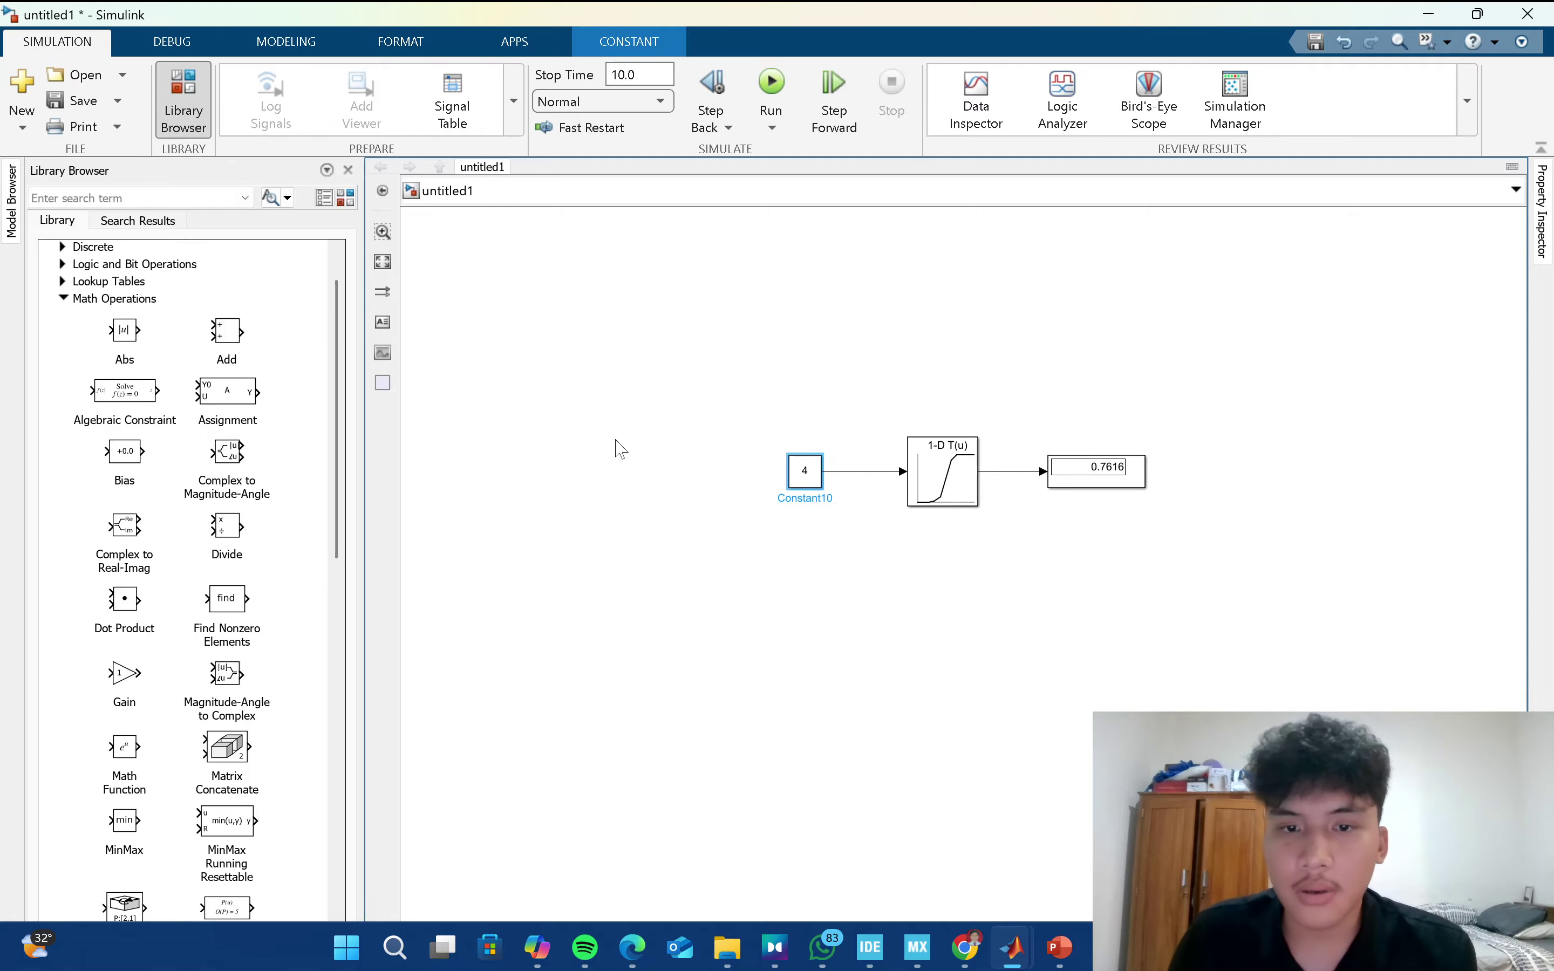
pyautogui.click(771, 82)
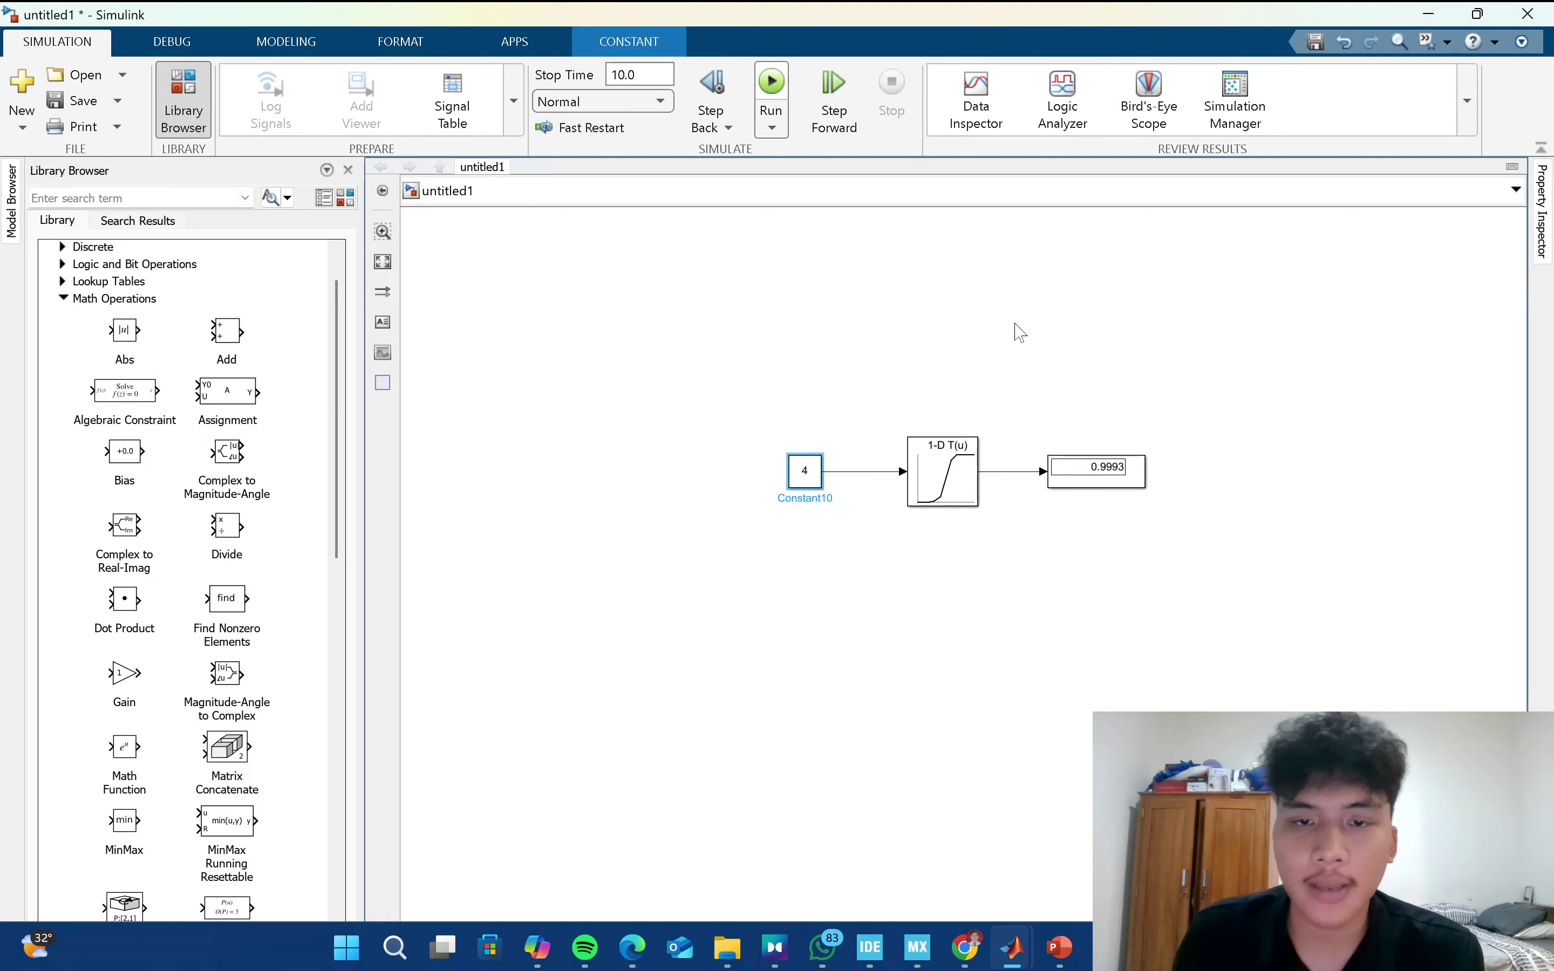
pyautogui.click(1098, 475)
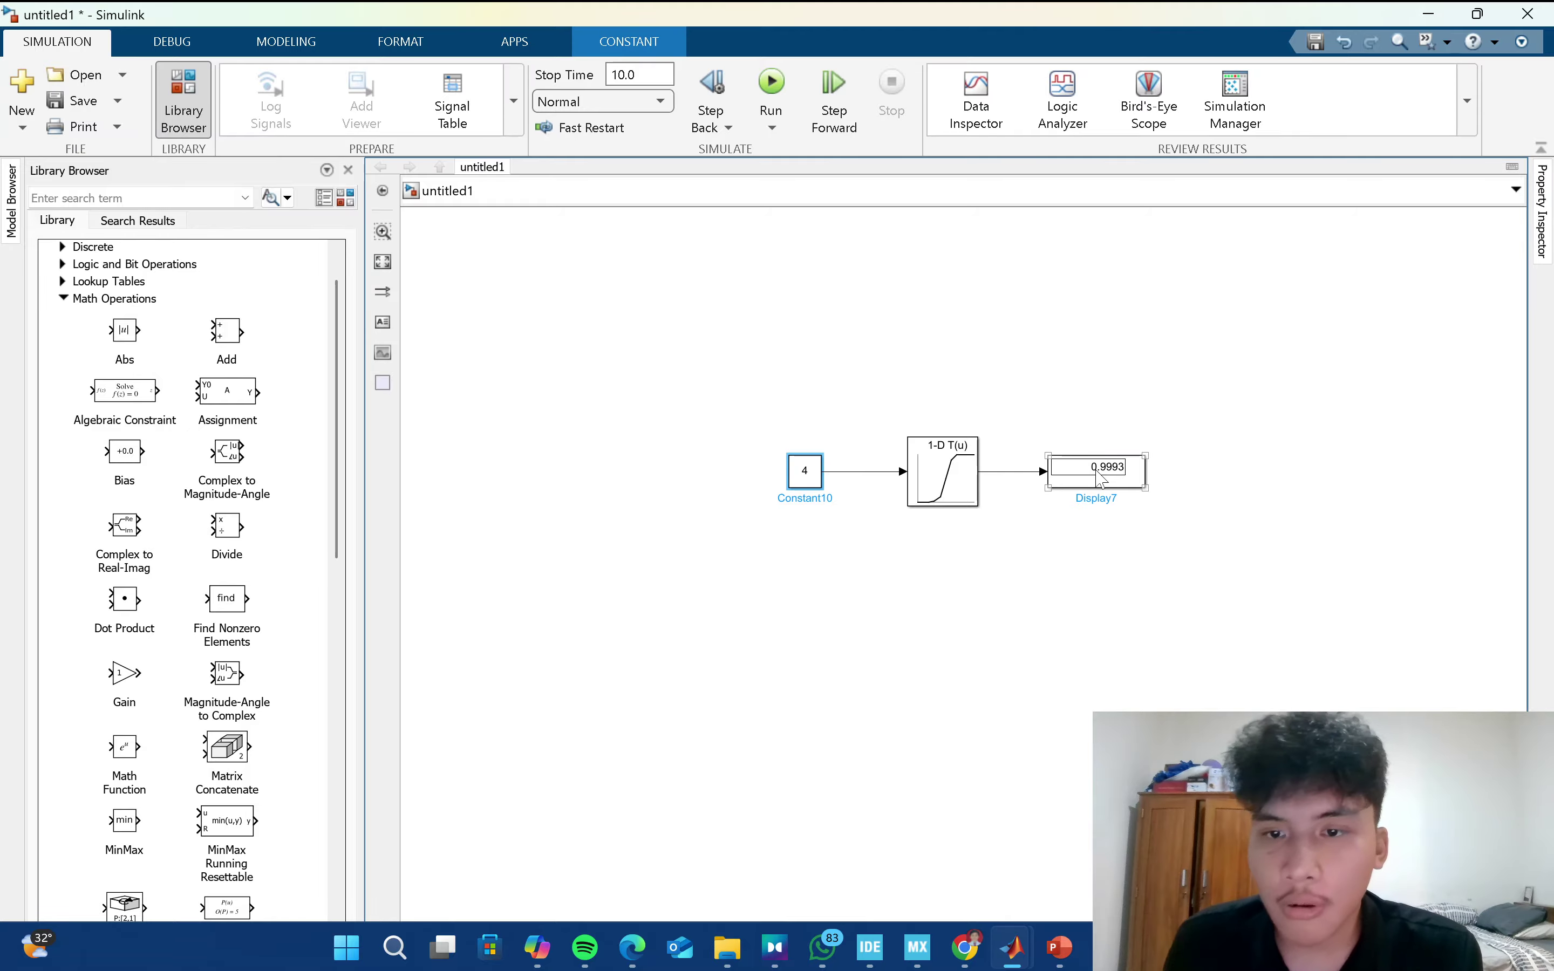
# Open the 1-D Lookup Table's table and breakpoints again and examine the table entry for breakpoint 4.
pyautogui.doubleClick(966, 482)
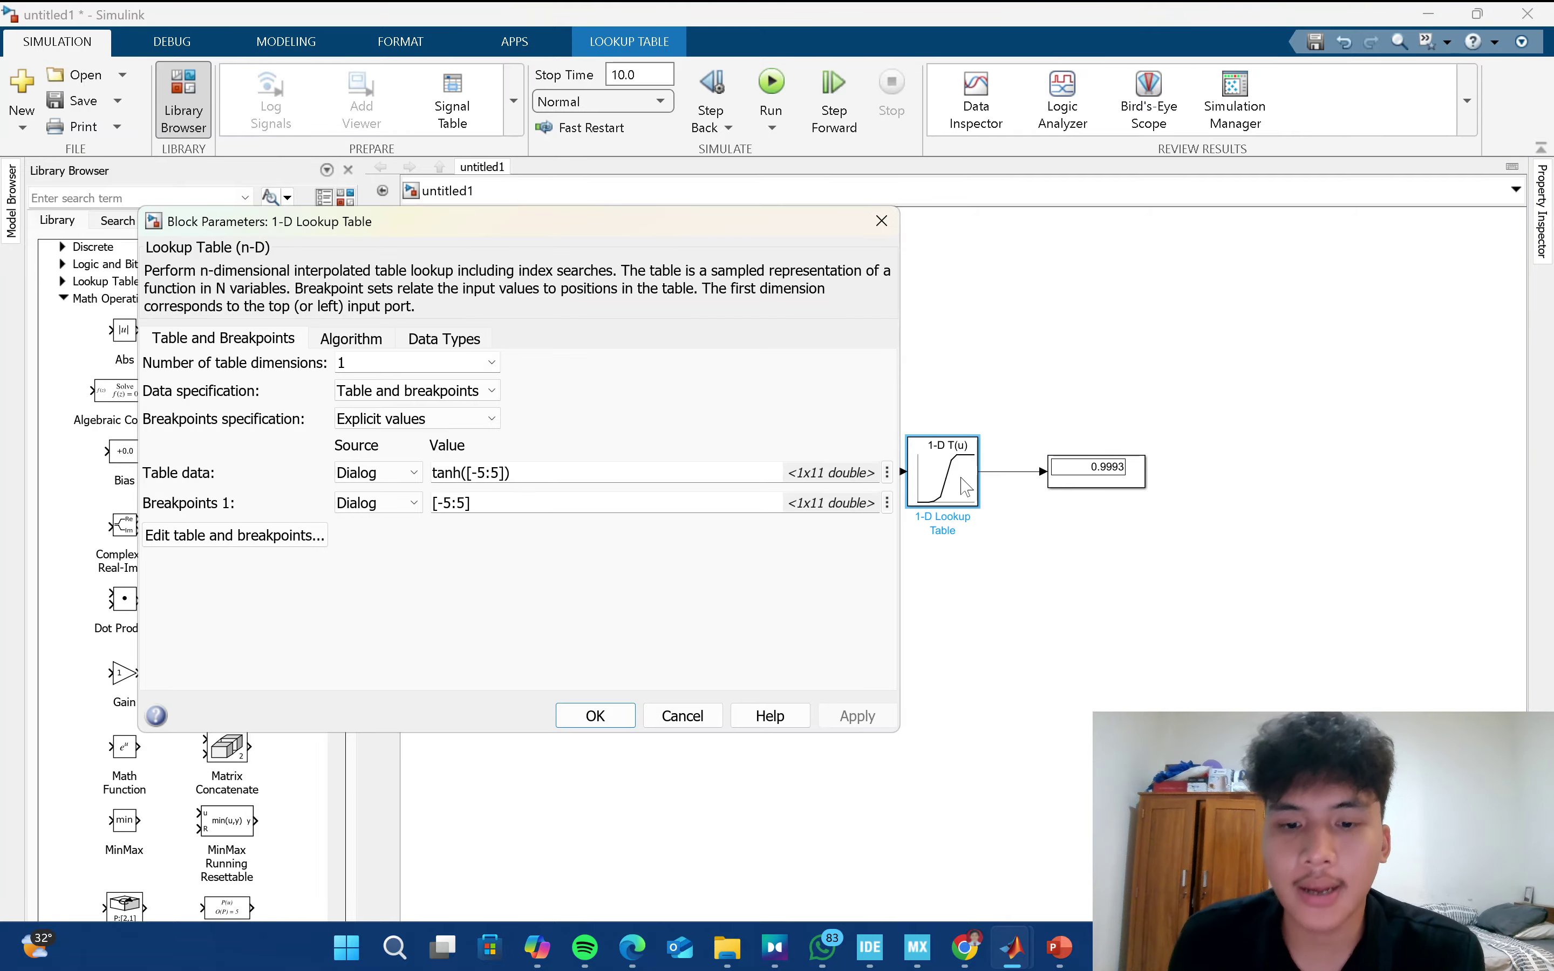
pyautogui.click(311, 542)
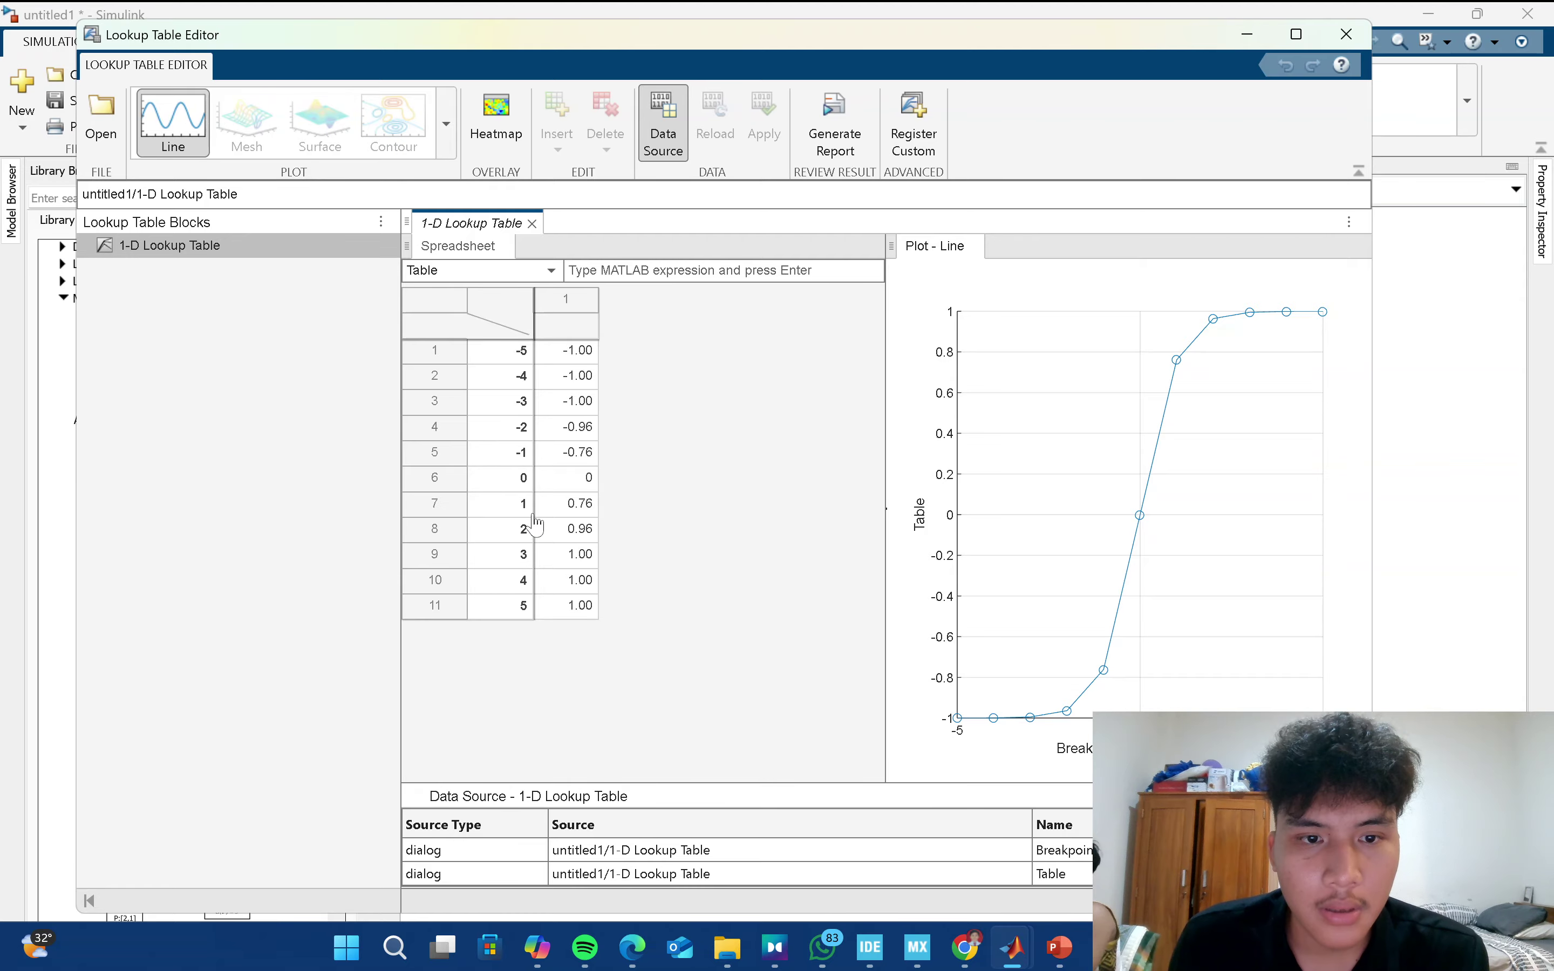
pyautogui.click(519, 588)
pyautogui.click(565, 590)
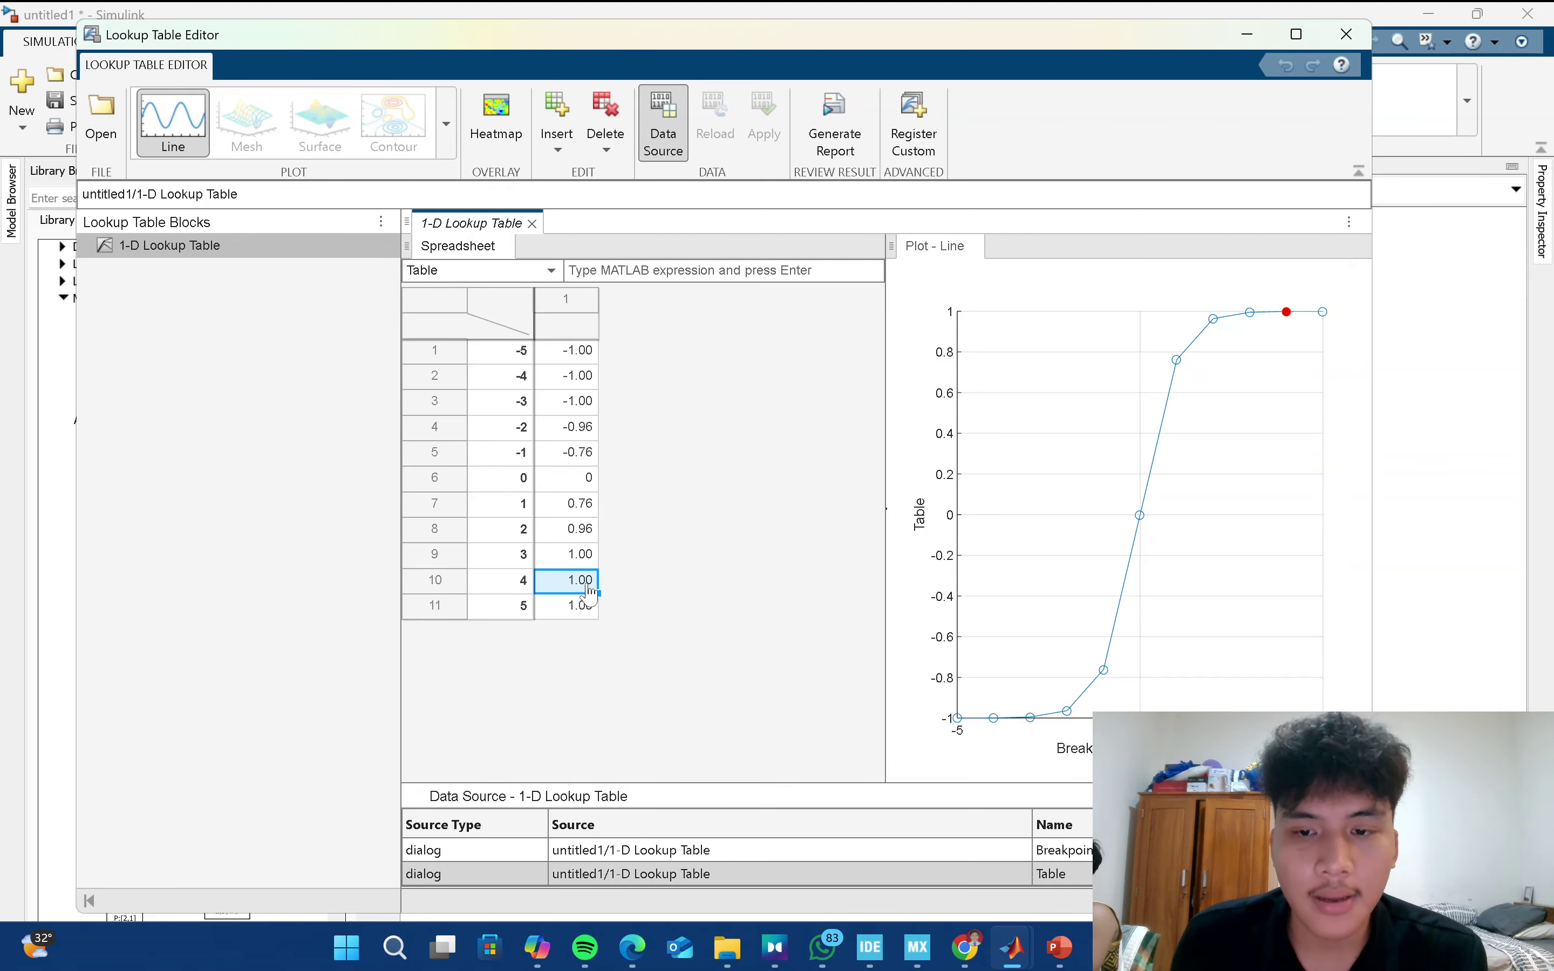
# Close the lookup table editor and block parameters, and delete the lookup table circuit from the untitled1 model.
pyautogui.hotkey('alt', 'Tab')
pyautogui.hotkey('alt', 'Tab')
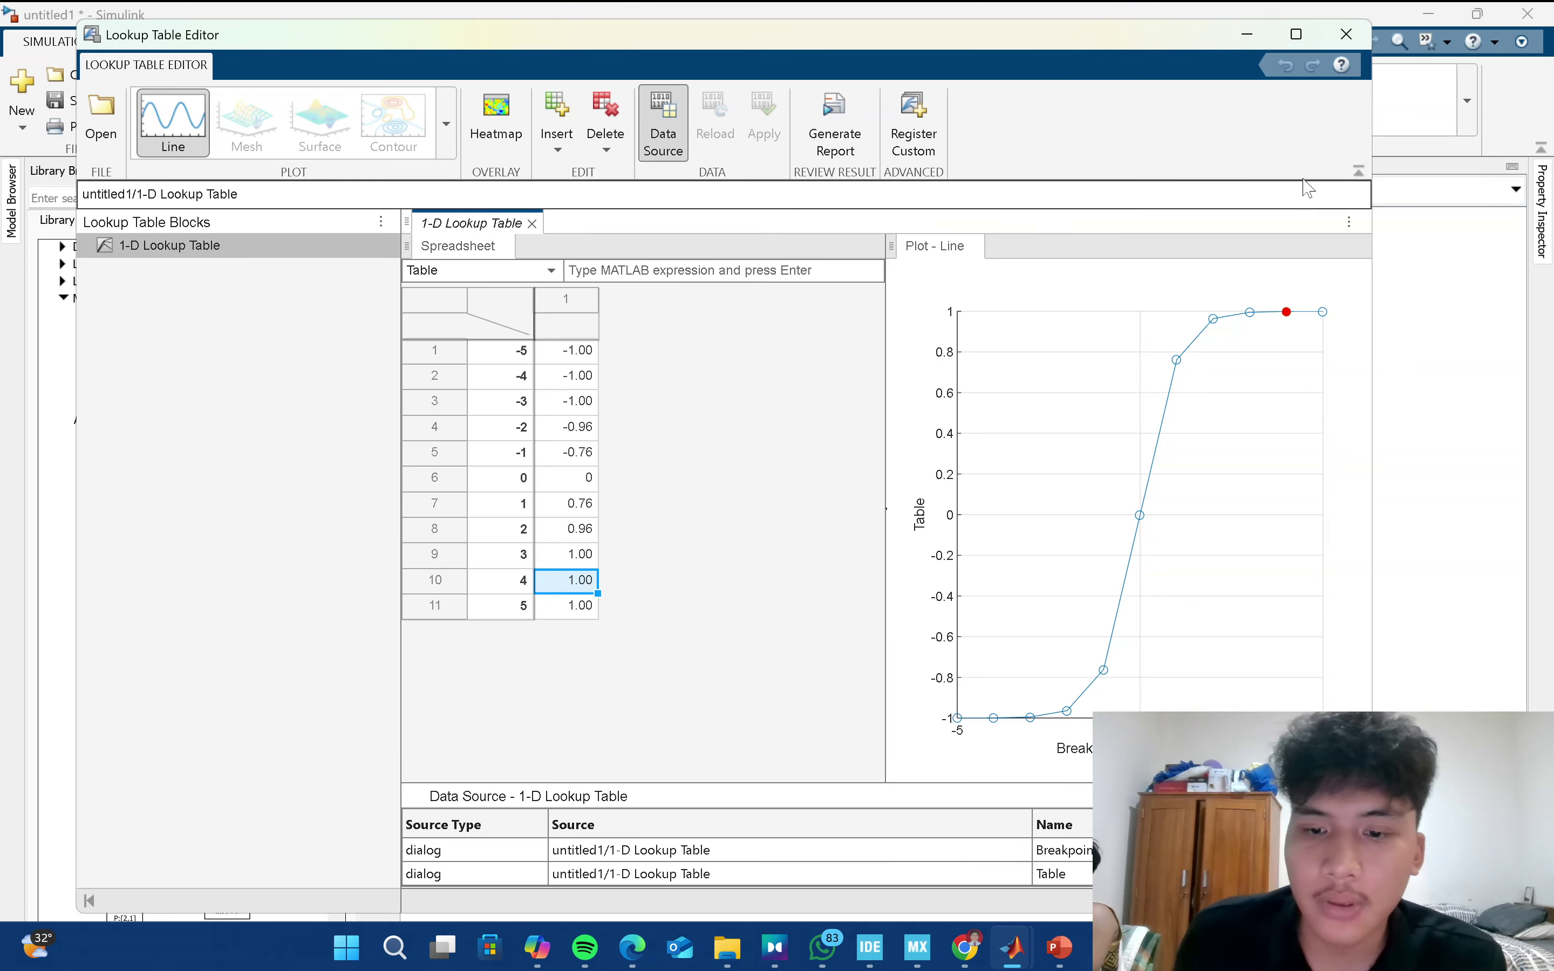
pyautogui.click(1346, 35)
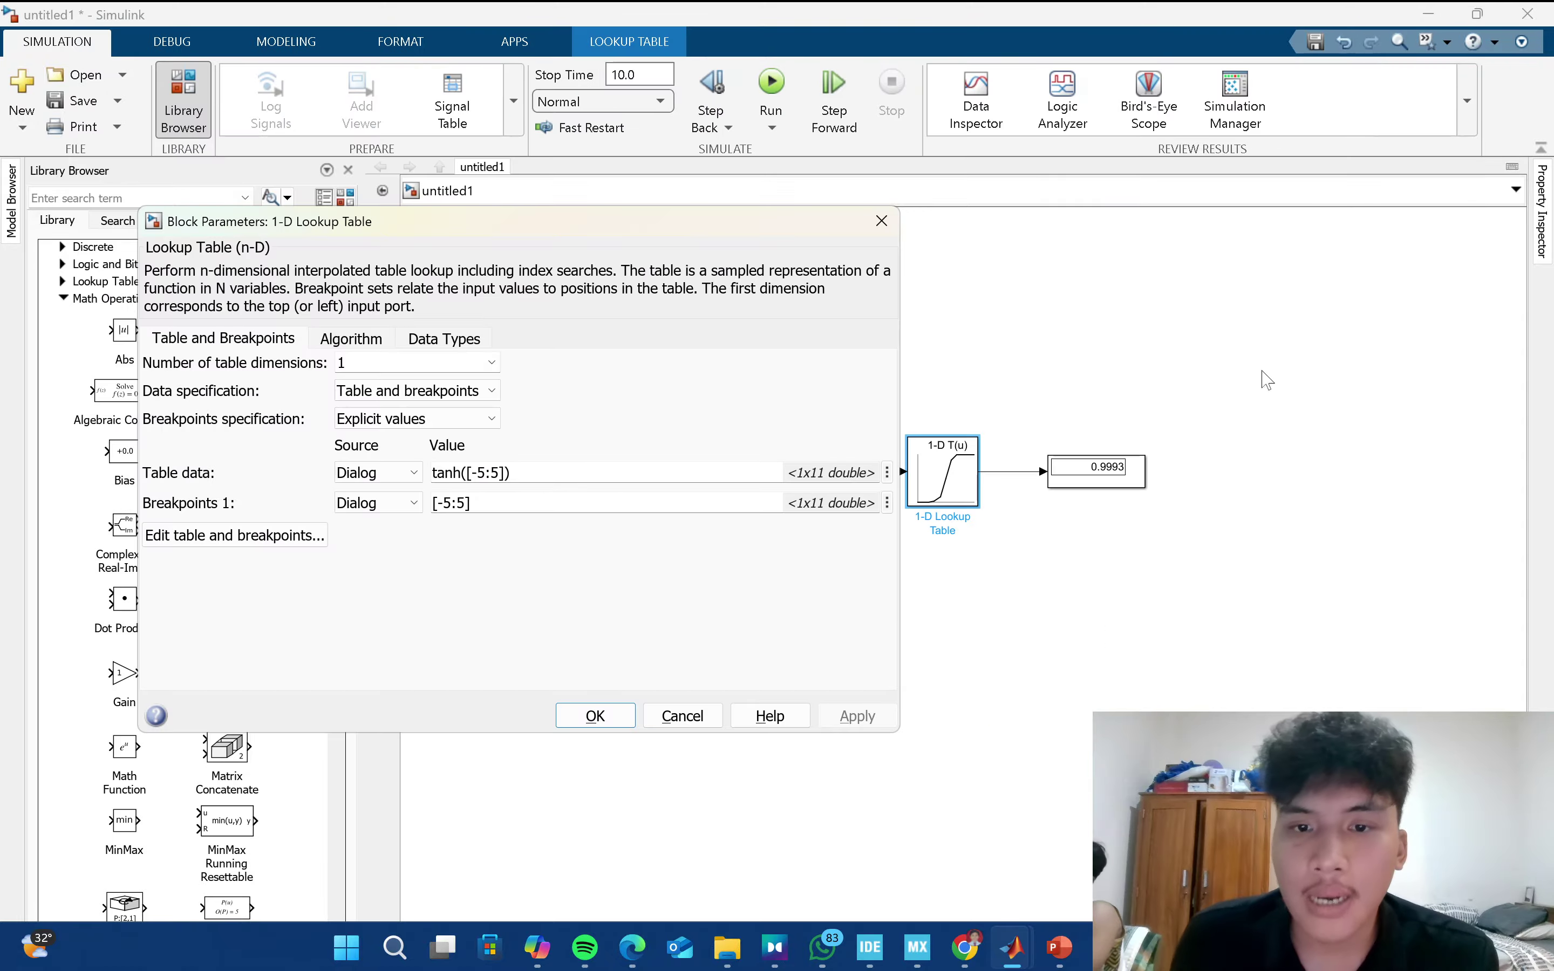
pyautogui.click(881, 221)
pyautogui.moveTo(754, 379); pyautogui.dragTo(1135, 625)
pyautogui.press('Delete')
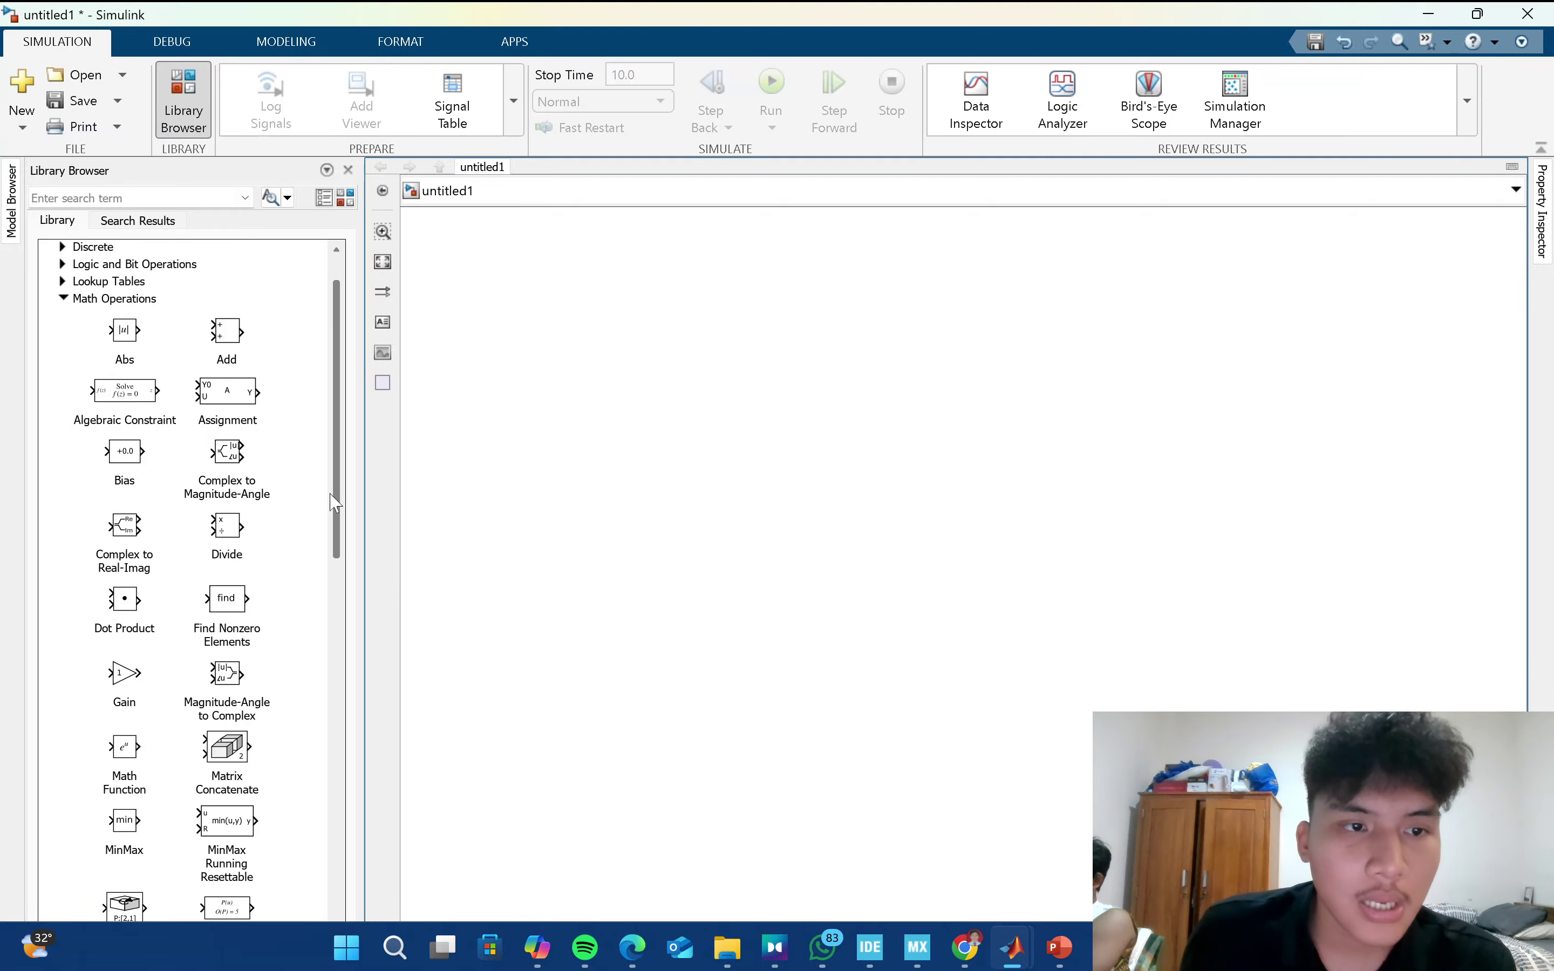
# Copy the sine wave circuit with the Bus Selector, Bus Creator, Mux and Demux from the untitled model into untitled1.
pyautogui.hotkey('alt', 'Tab')
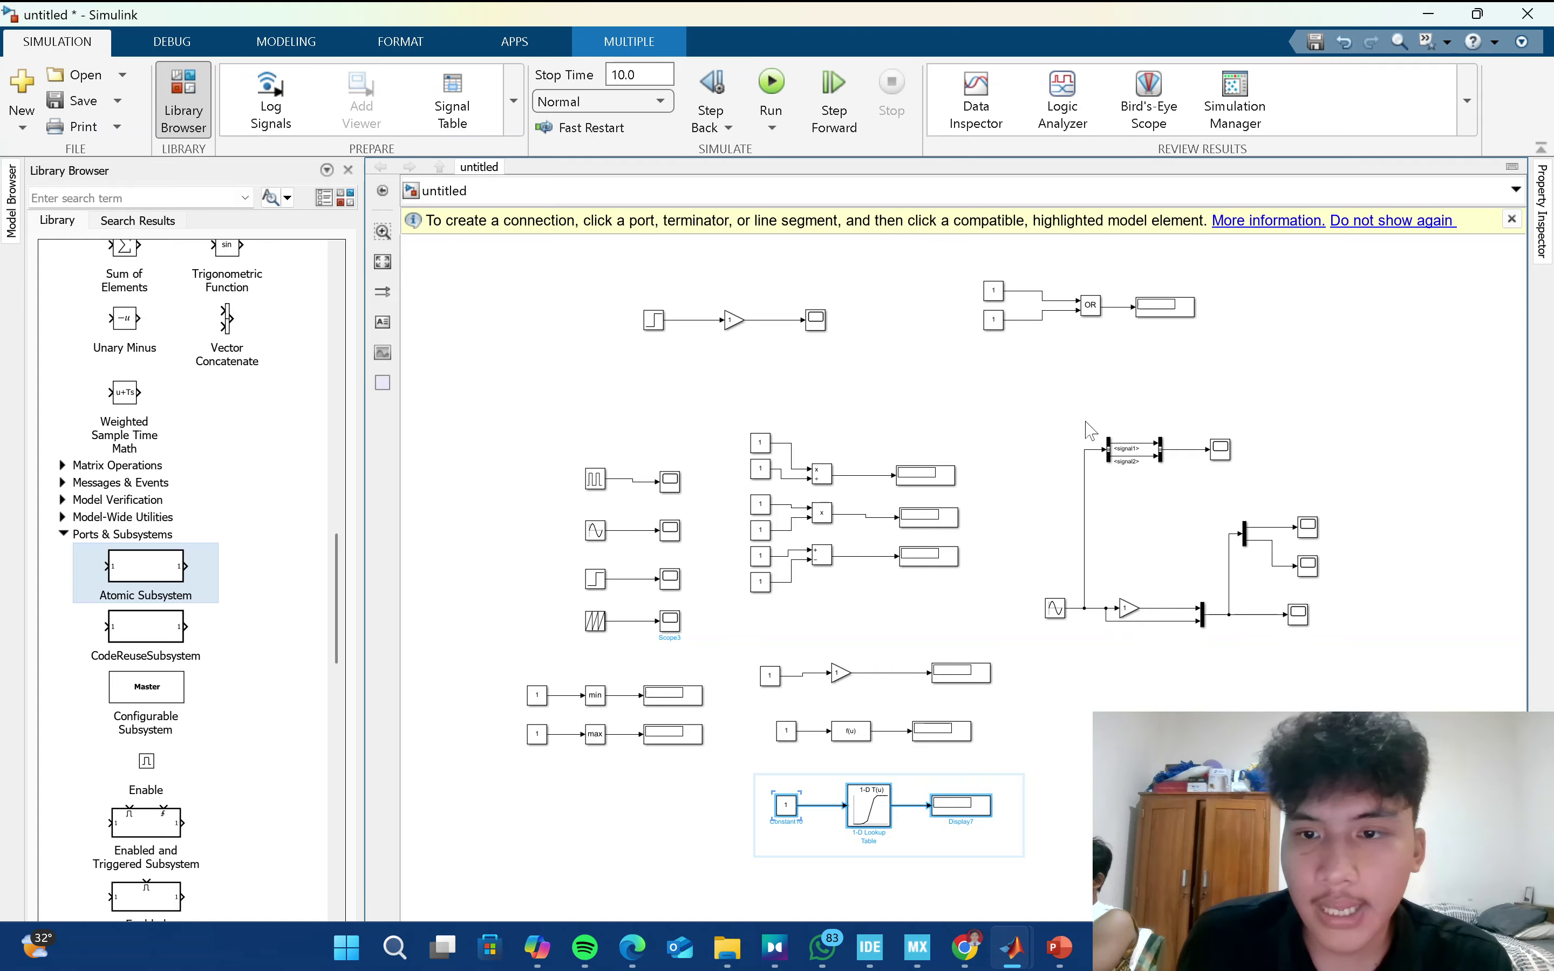
pyautogui.moveTo(1049, 412); pyautogui.dragTo(1320, 661)
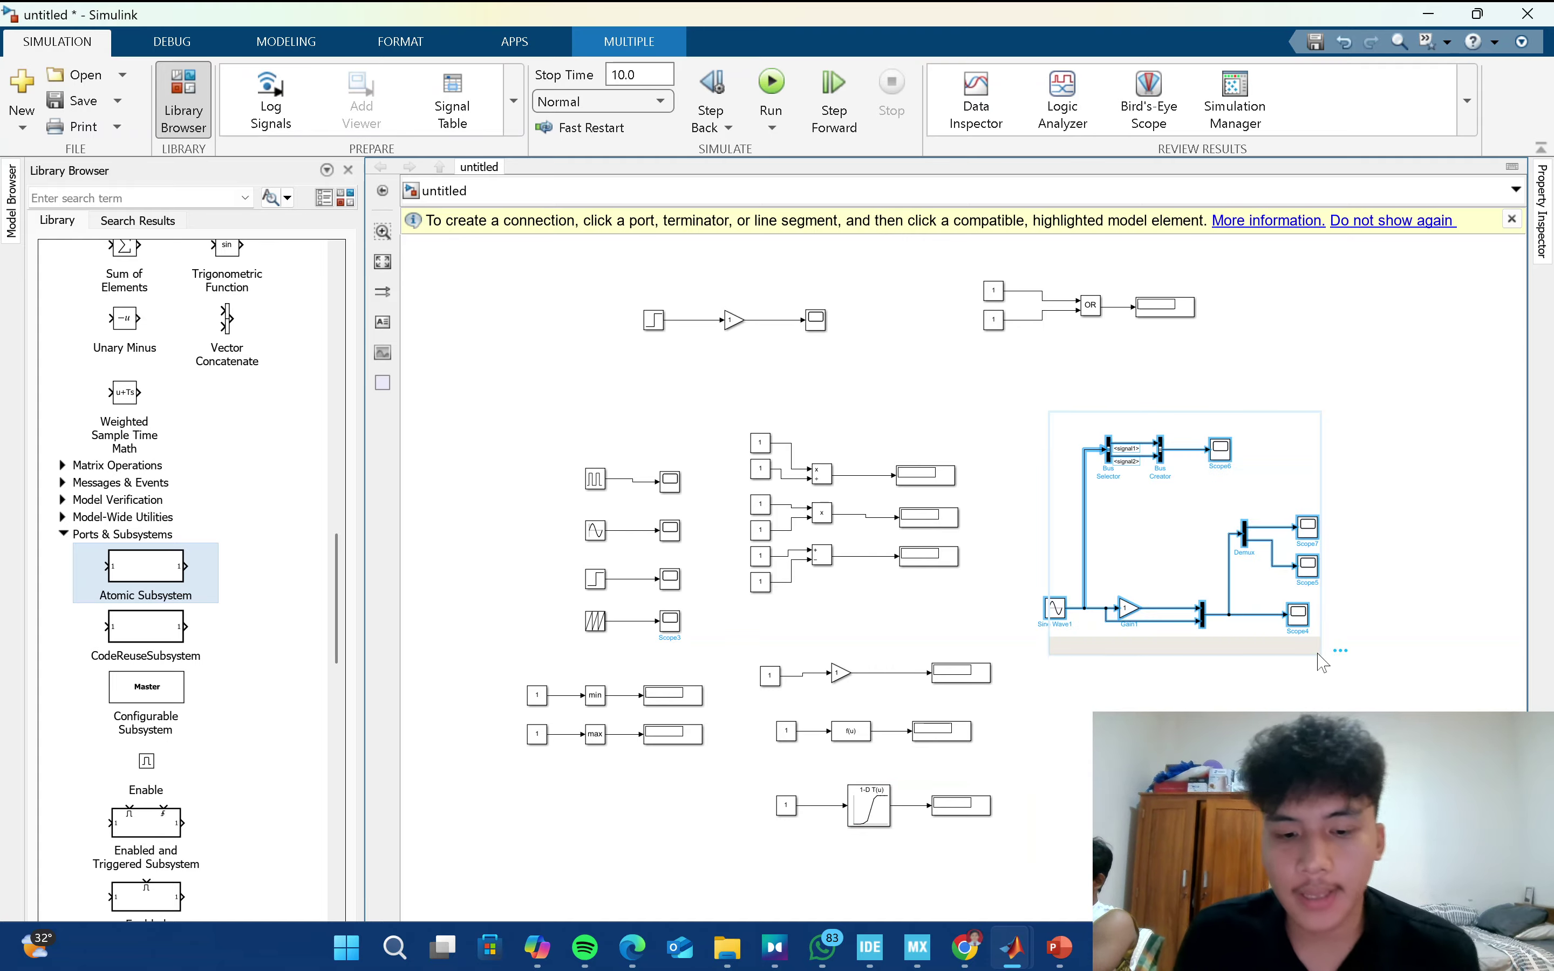
pyautogui.hotkey('ctrl', 'c')
pyautogui.hotkey('alt', 'Tab')
pyautogui.hotkey('ctrl', 'v')
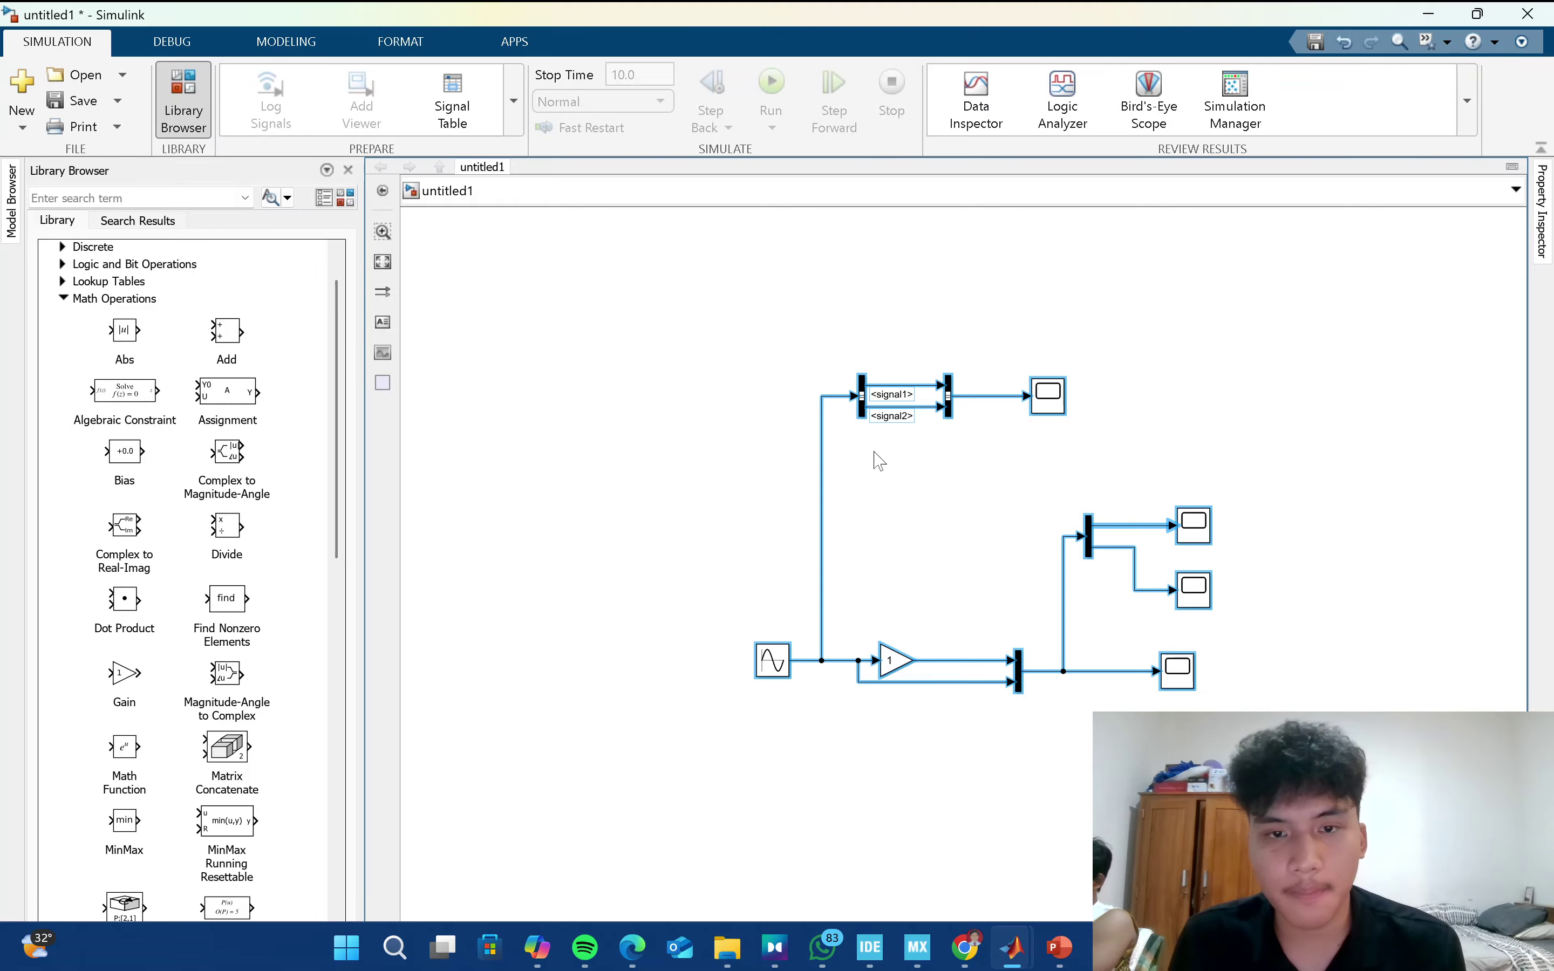
pyautogui.click(658, 396)
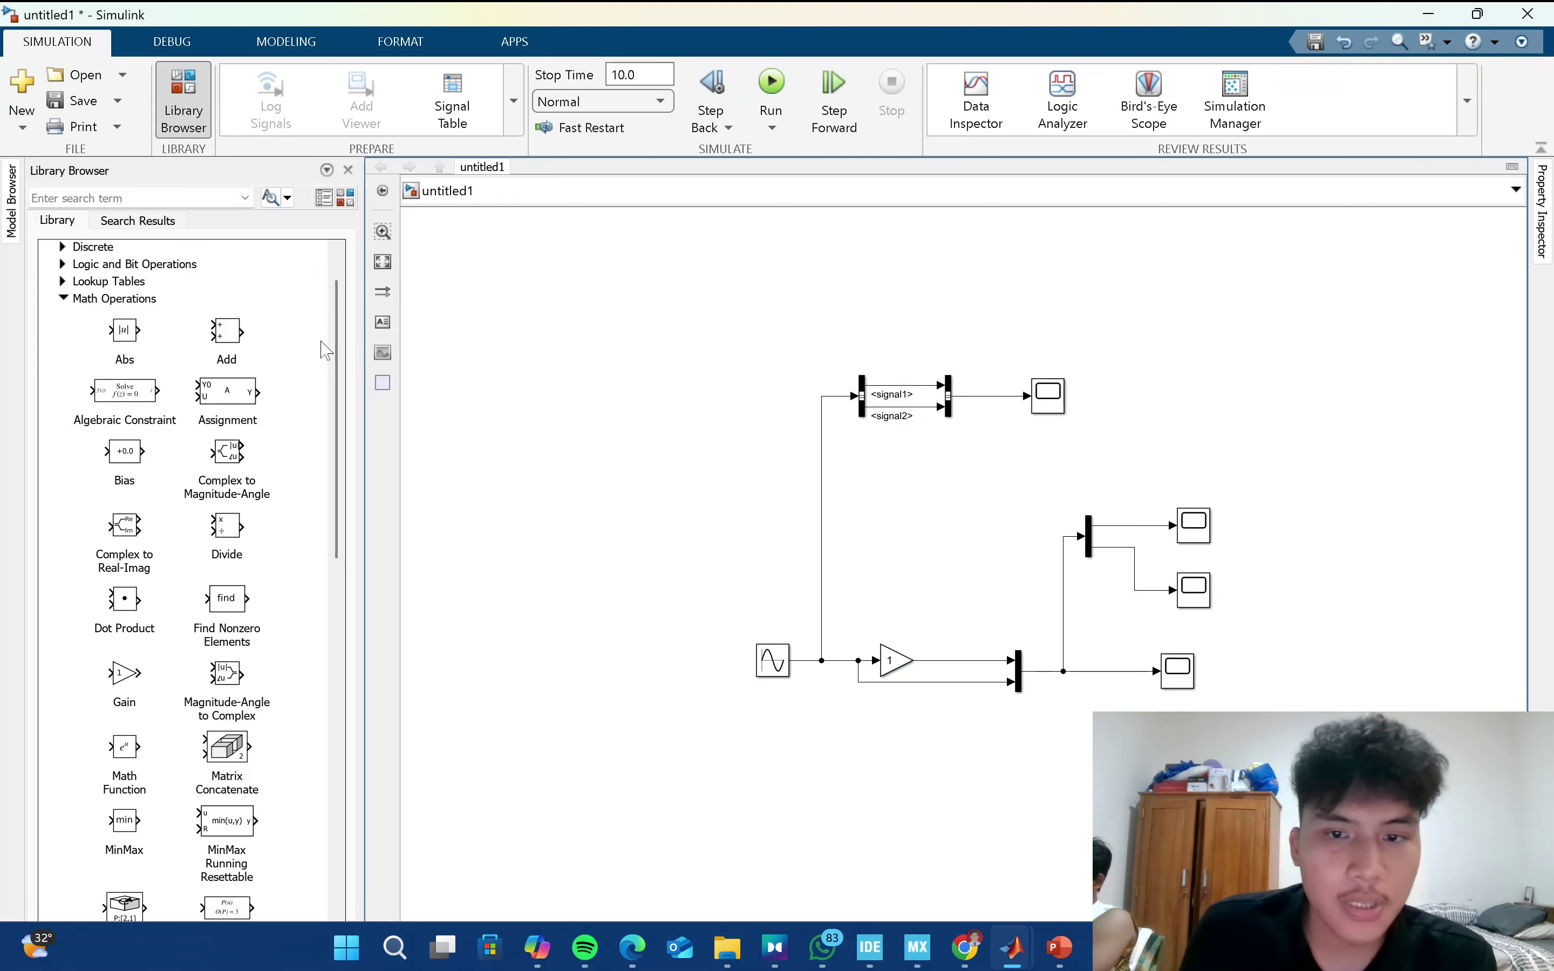
# Browse the block library through Logic and Bit Operations and Ports & Subsystems, and expand the Signal Routing blocks.
pyautogui.moveTo(337, 341); pyautogui.dragTo(291, 358)
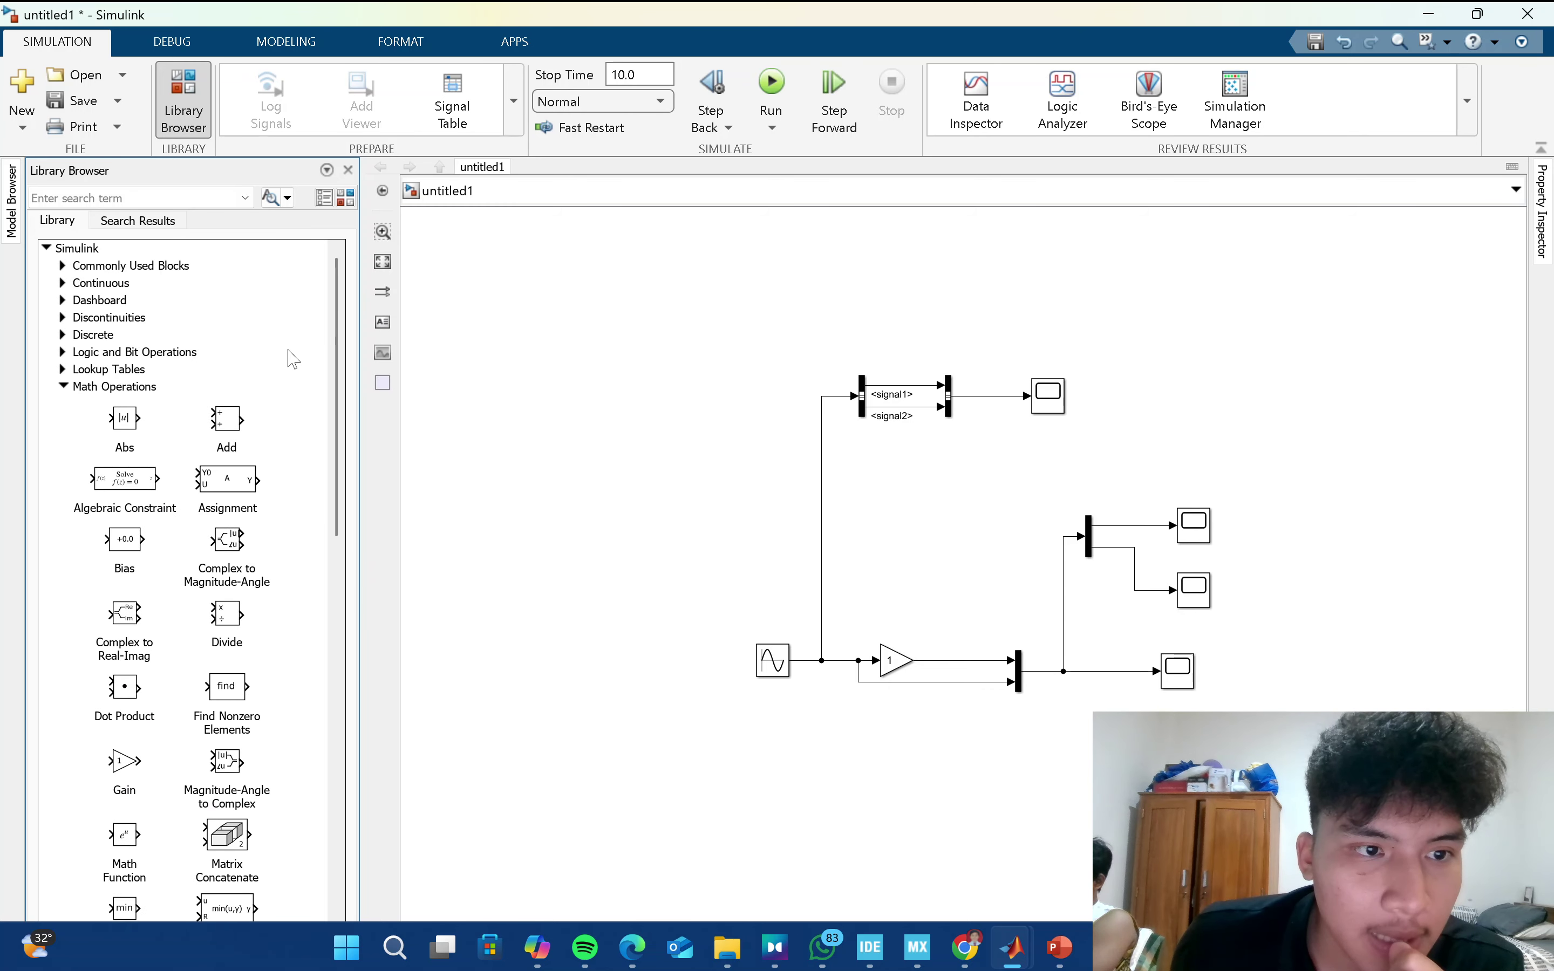
pyautogui.click(63, 351)
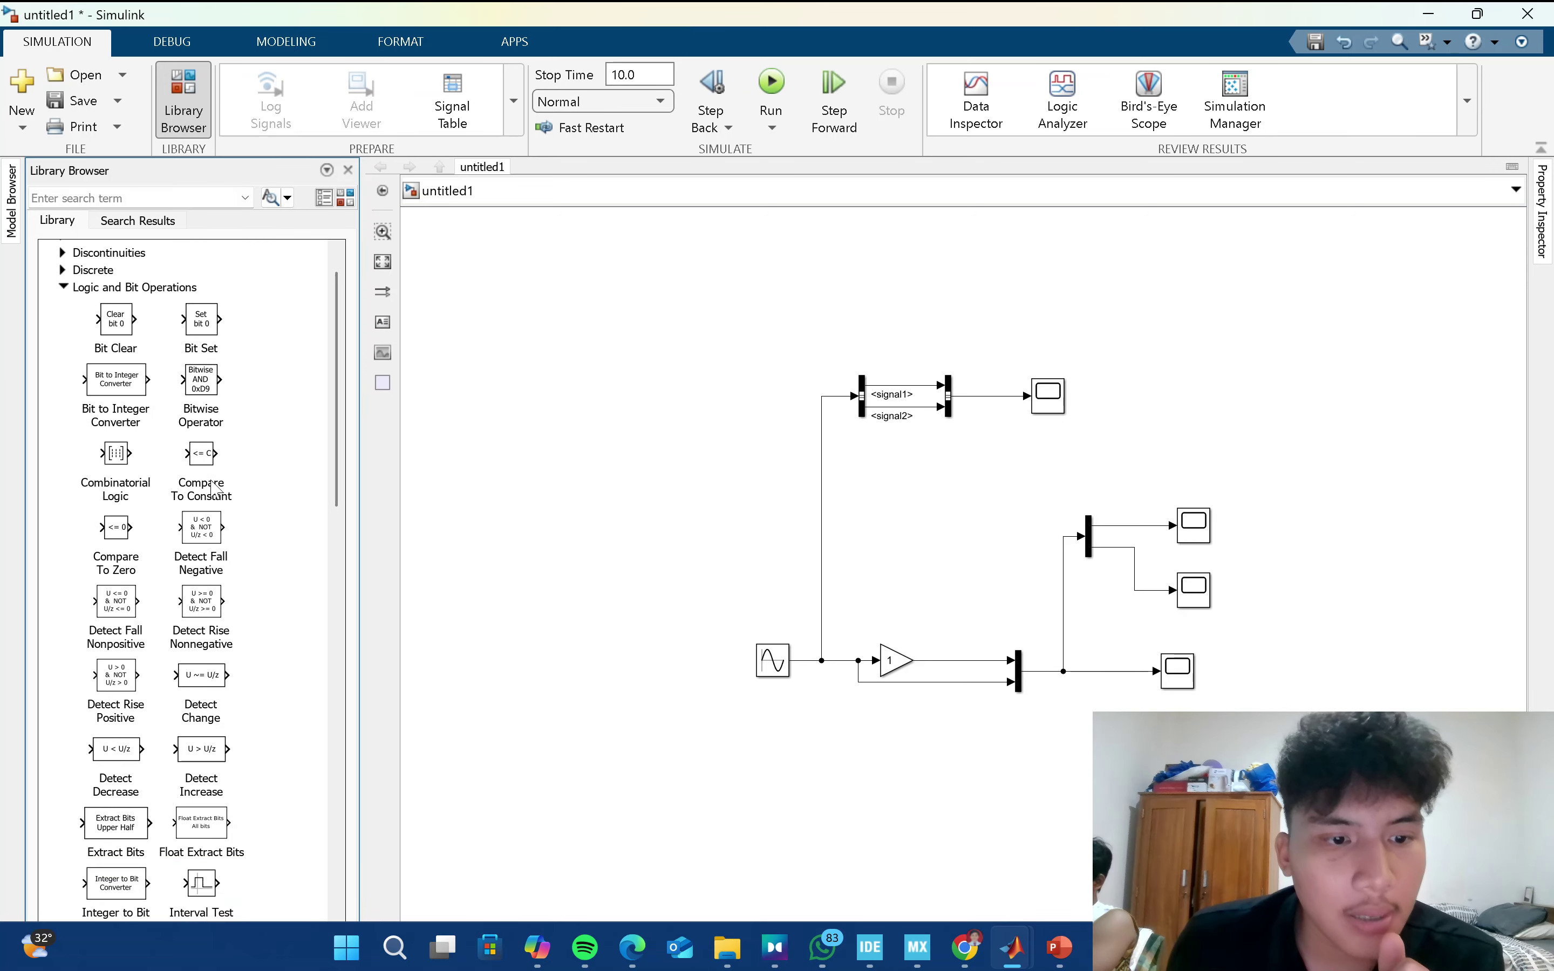
pyautogui.moveTo(337, 321); pyautogui.dragTo(388, 742)
pyautogui.click(62, 371)
pyautogui.scroll(-2, 85, 611)
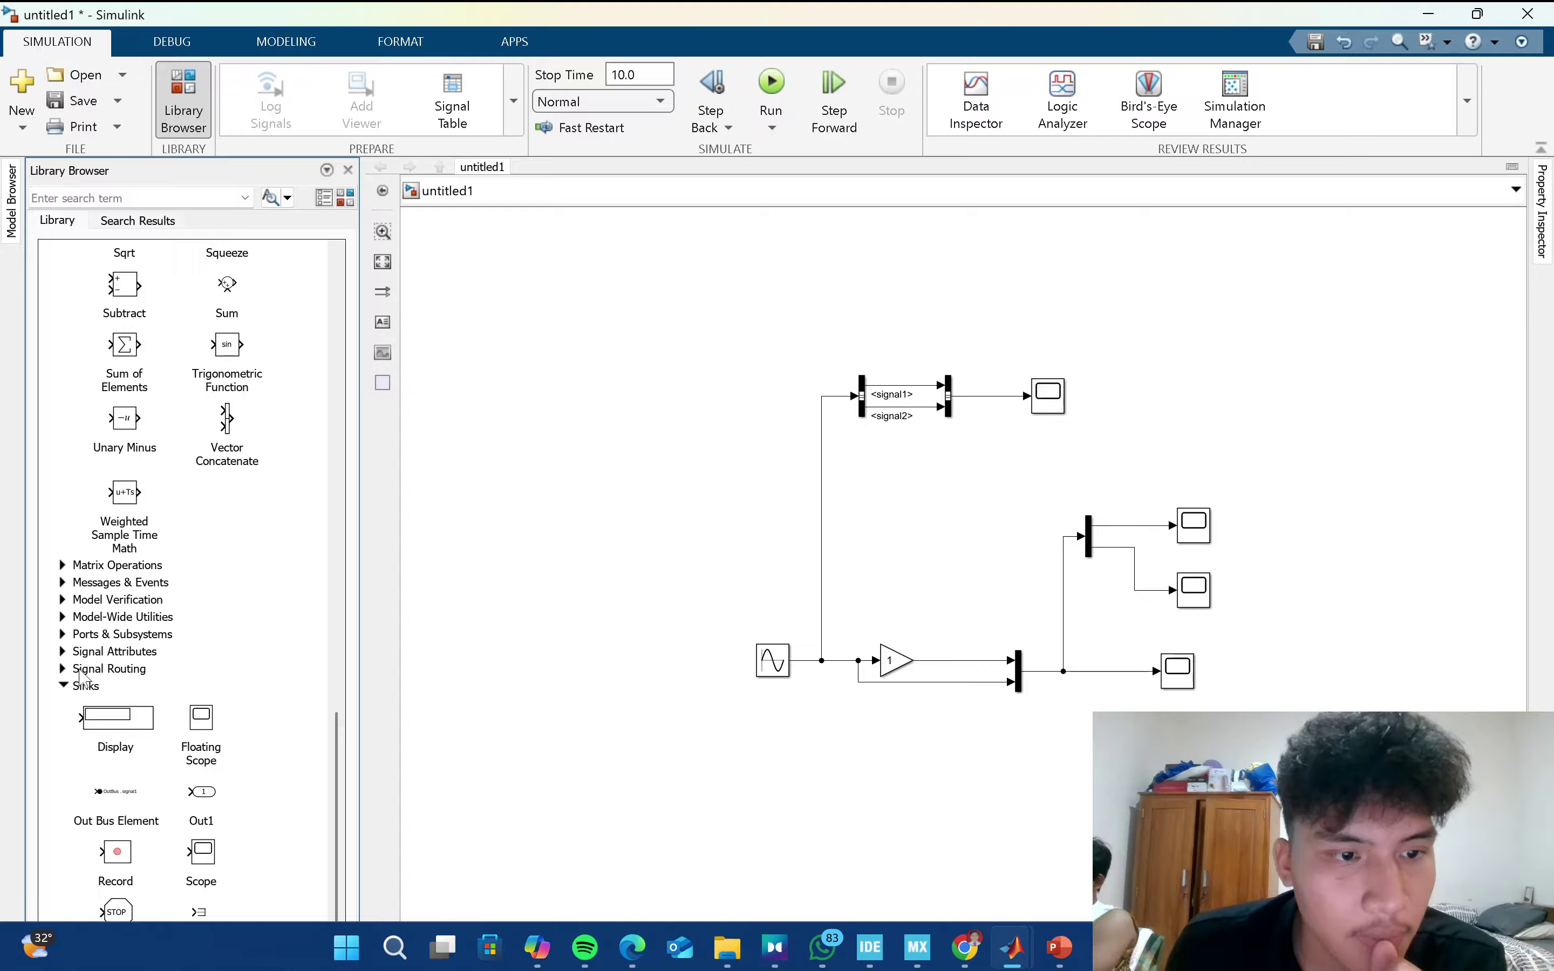
pyautogui.click(61, 635)
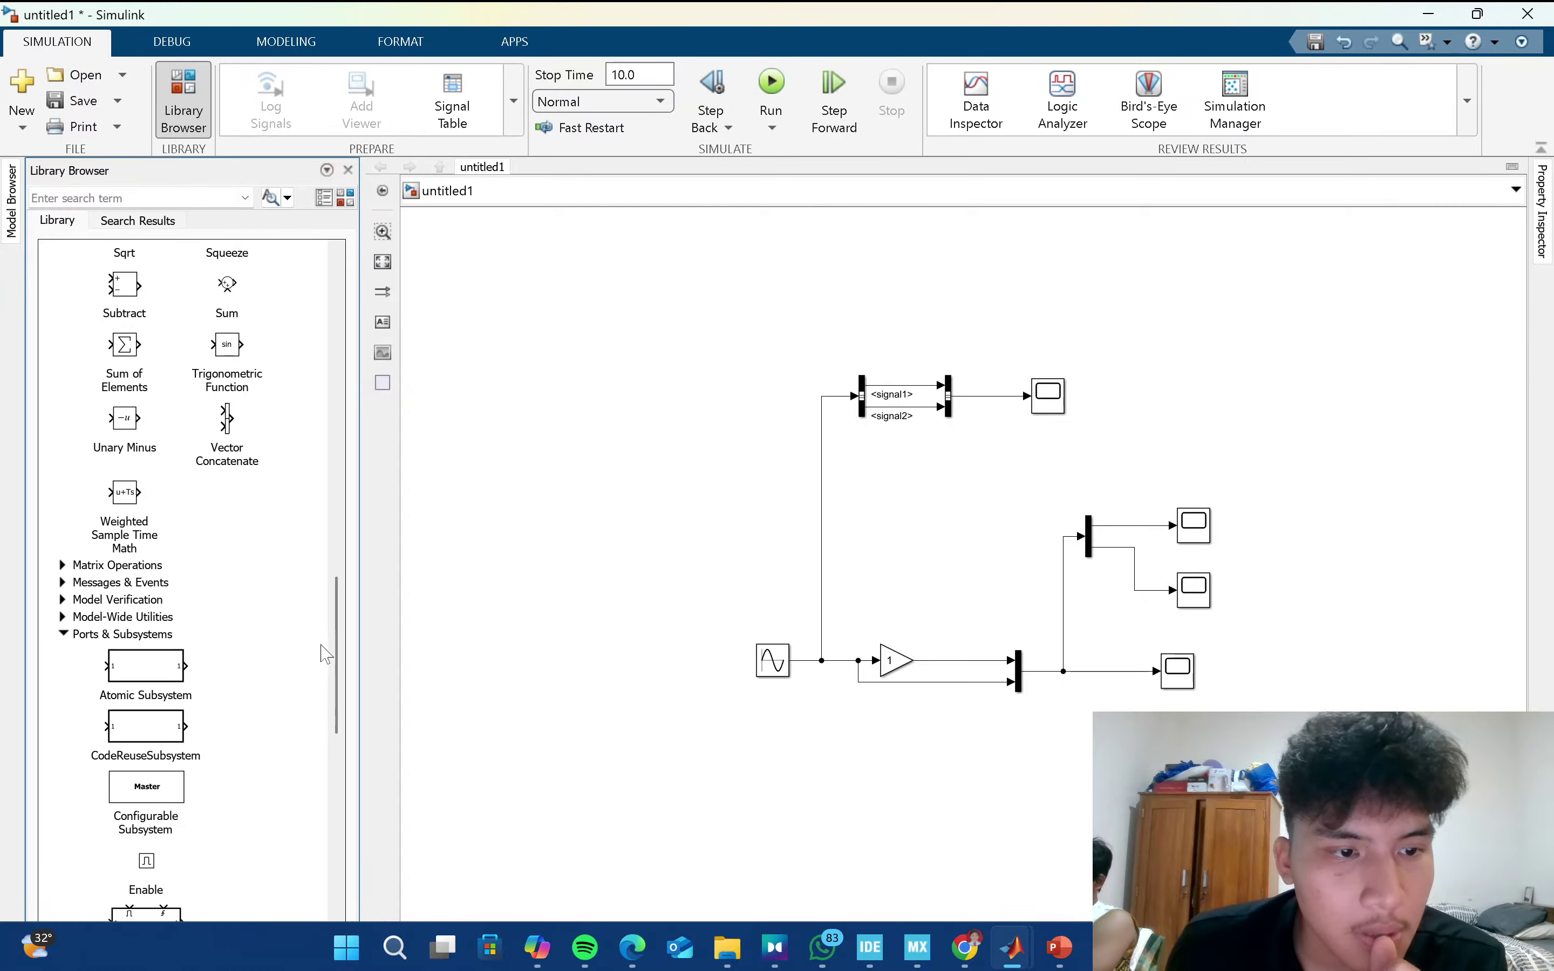
pyautogui.moveTo(336, 623); pyautogui.dragTo(295, 900)
pyautogui.scroll(-3, 212, 847)
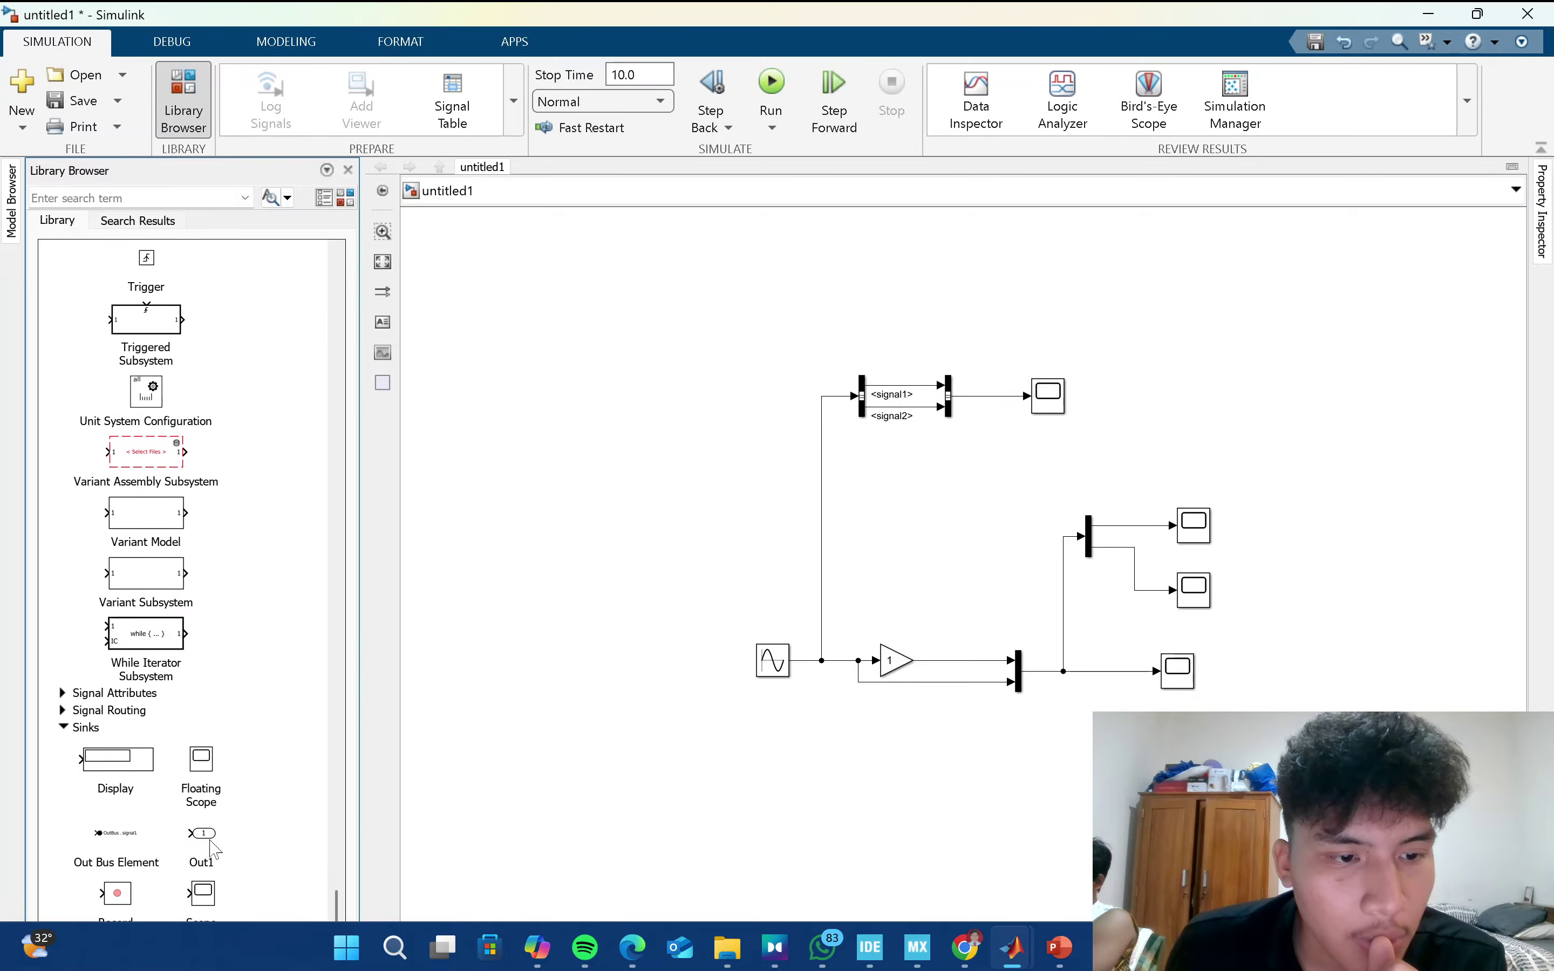
pyautogui.click(63, 710)
pyautogui.scroll(-3, 256, 713)
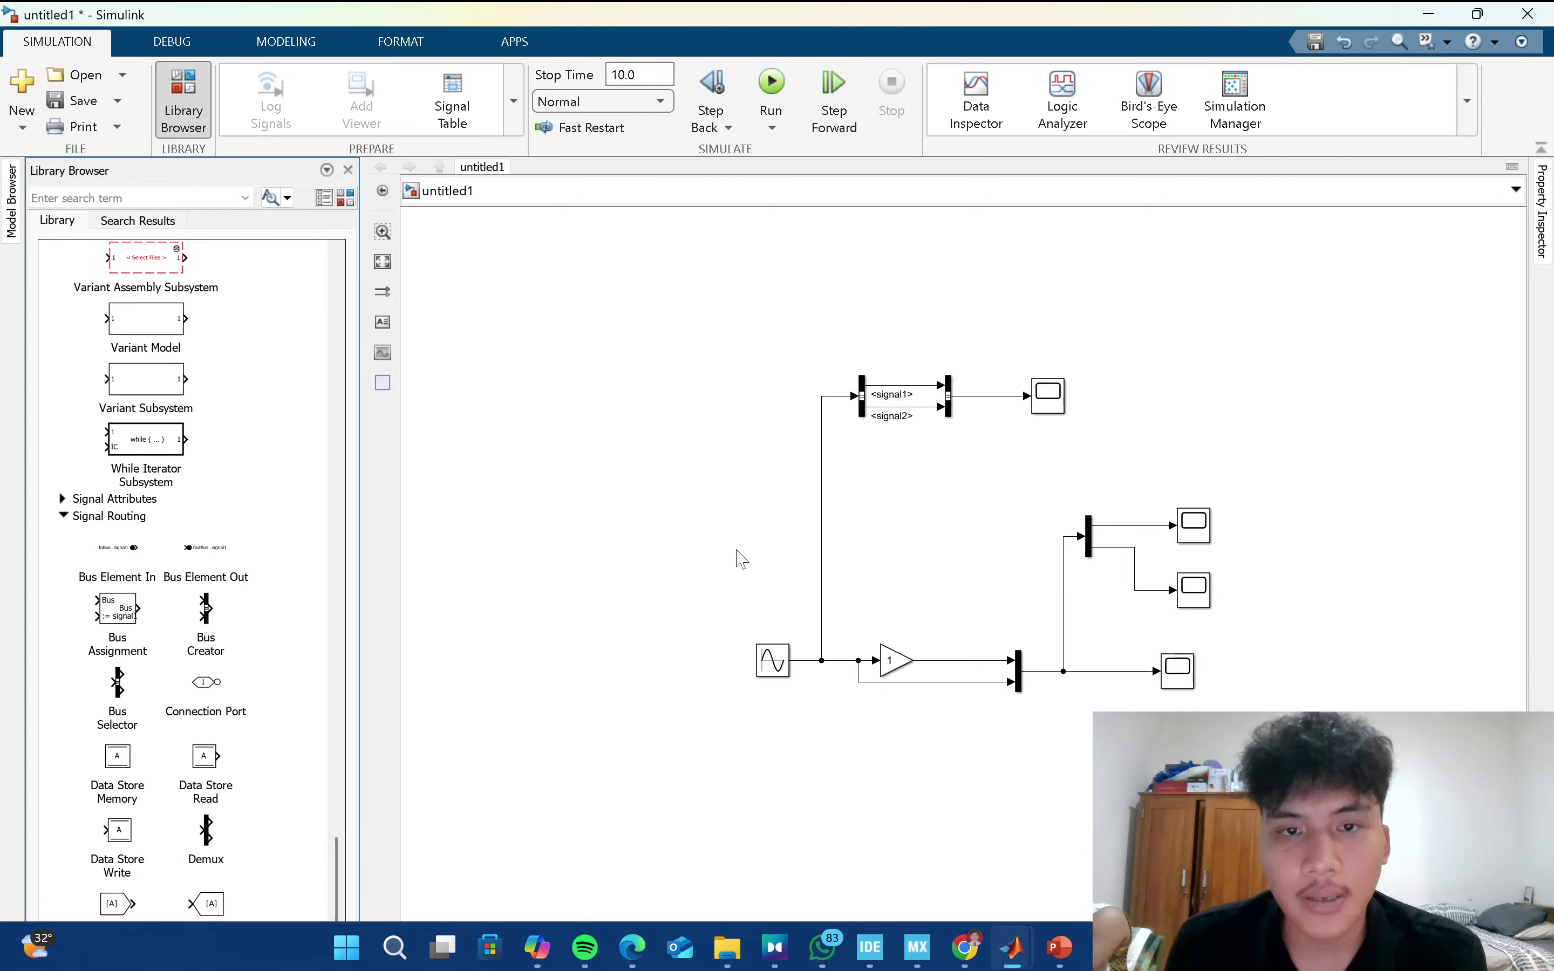
# Run the simulation of the signal routing circuit and select the scope fed by the Bus Creator.
pyautogui.click(771, 87)
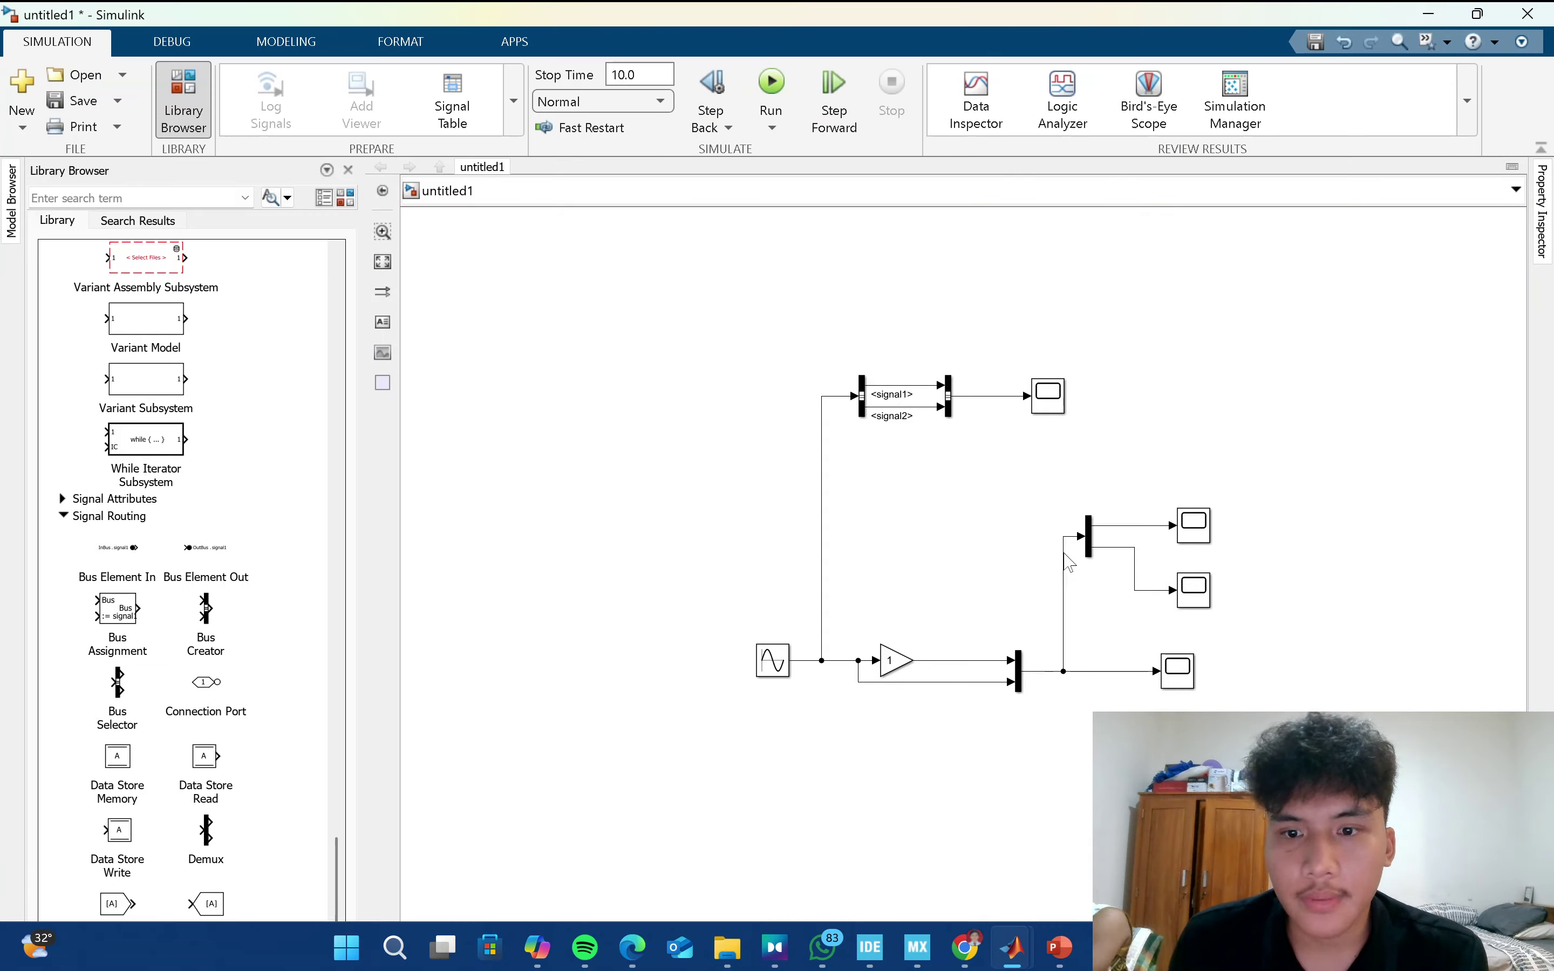
pyautogui.click(771, 84)
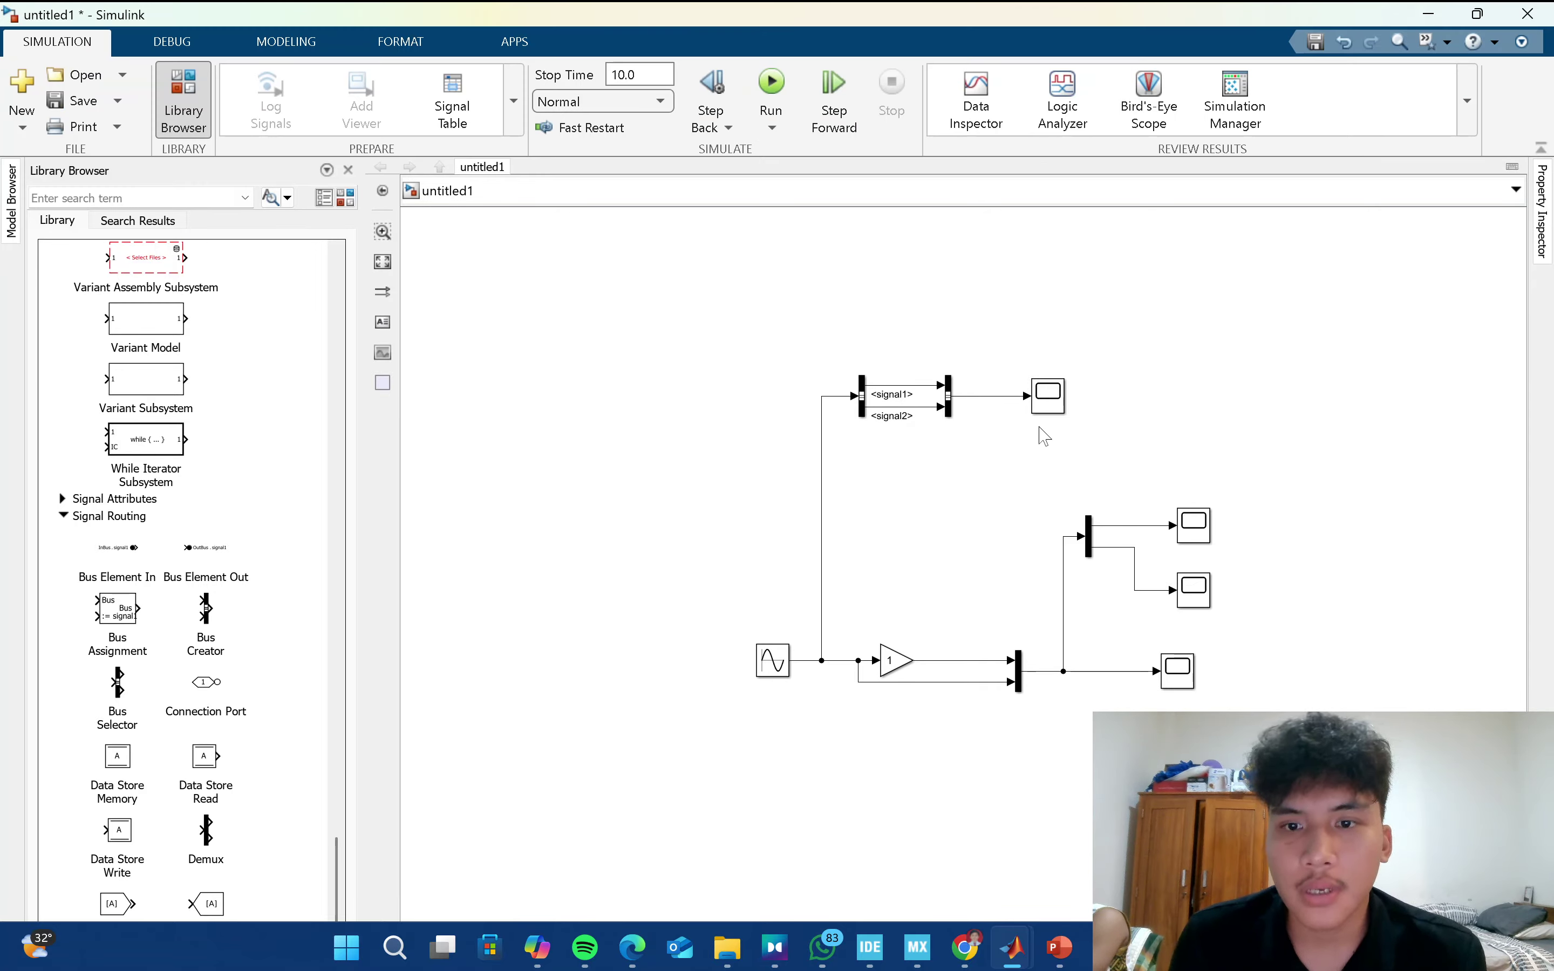
pyautogui.click(1044, 402)
# Examine the Bus Selector, Mux, Demux and Bus Creator blocks and the signal lines into and out of the Demux.
pyautogui.click(862, 395)
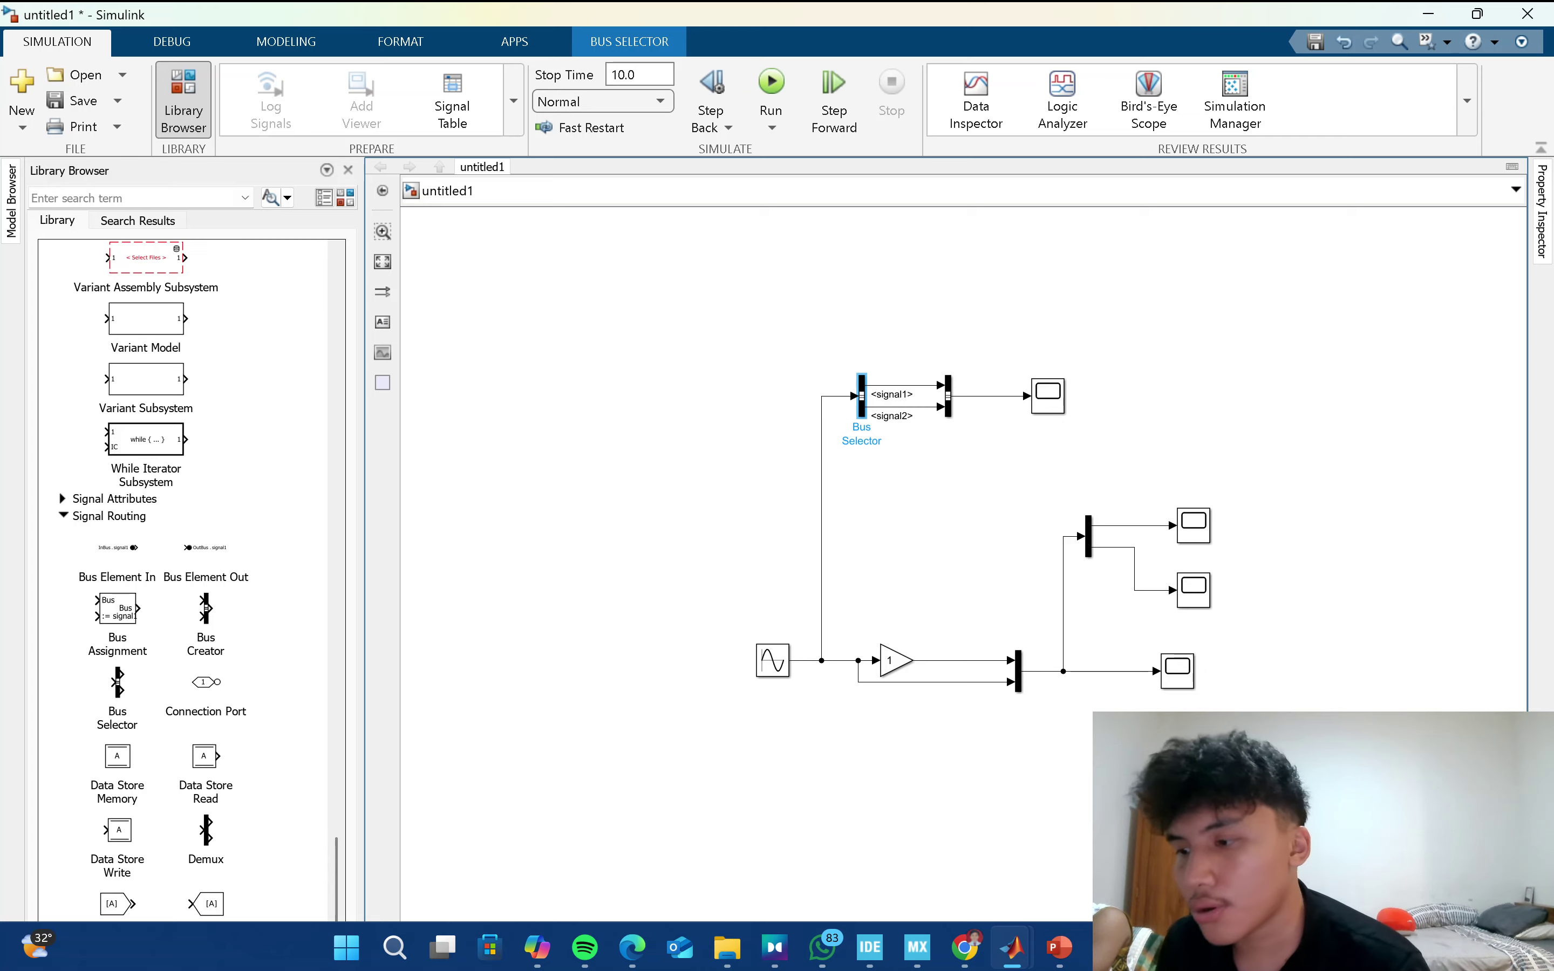
pyautogui.click(1017, 671)
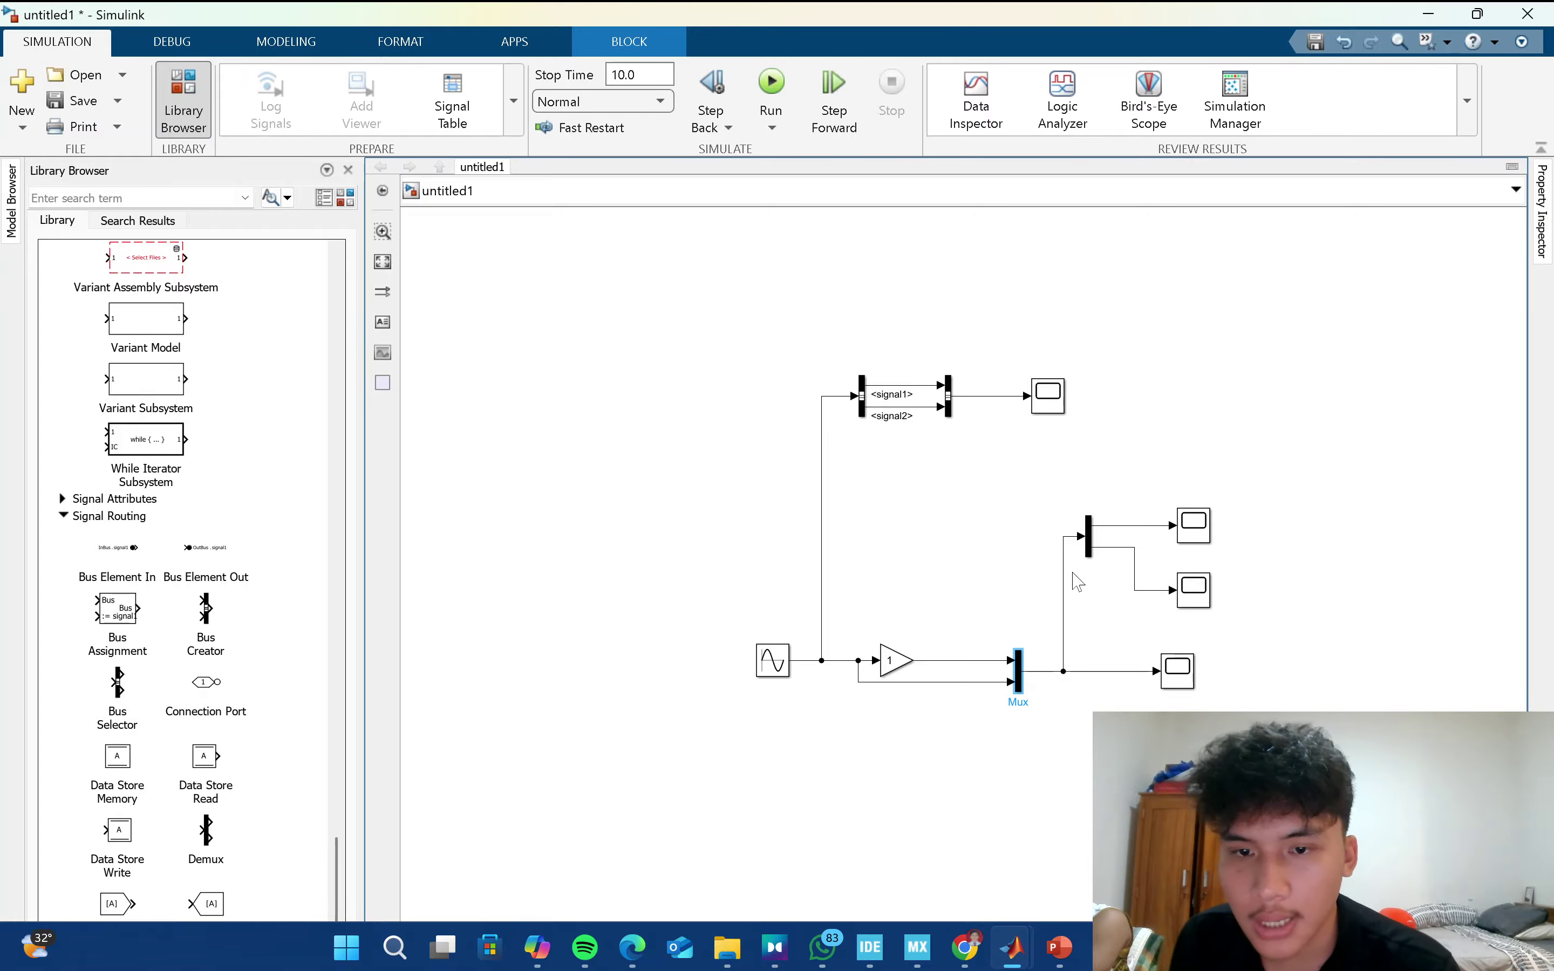
pyautogui.click(1087, 539)
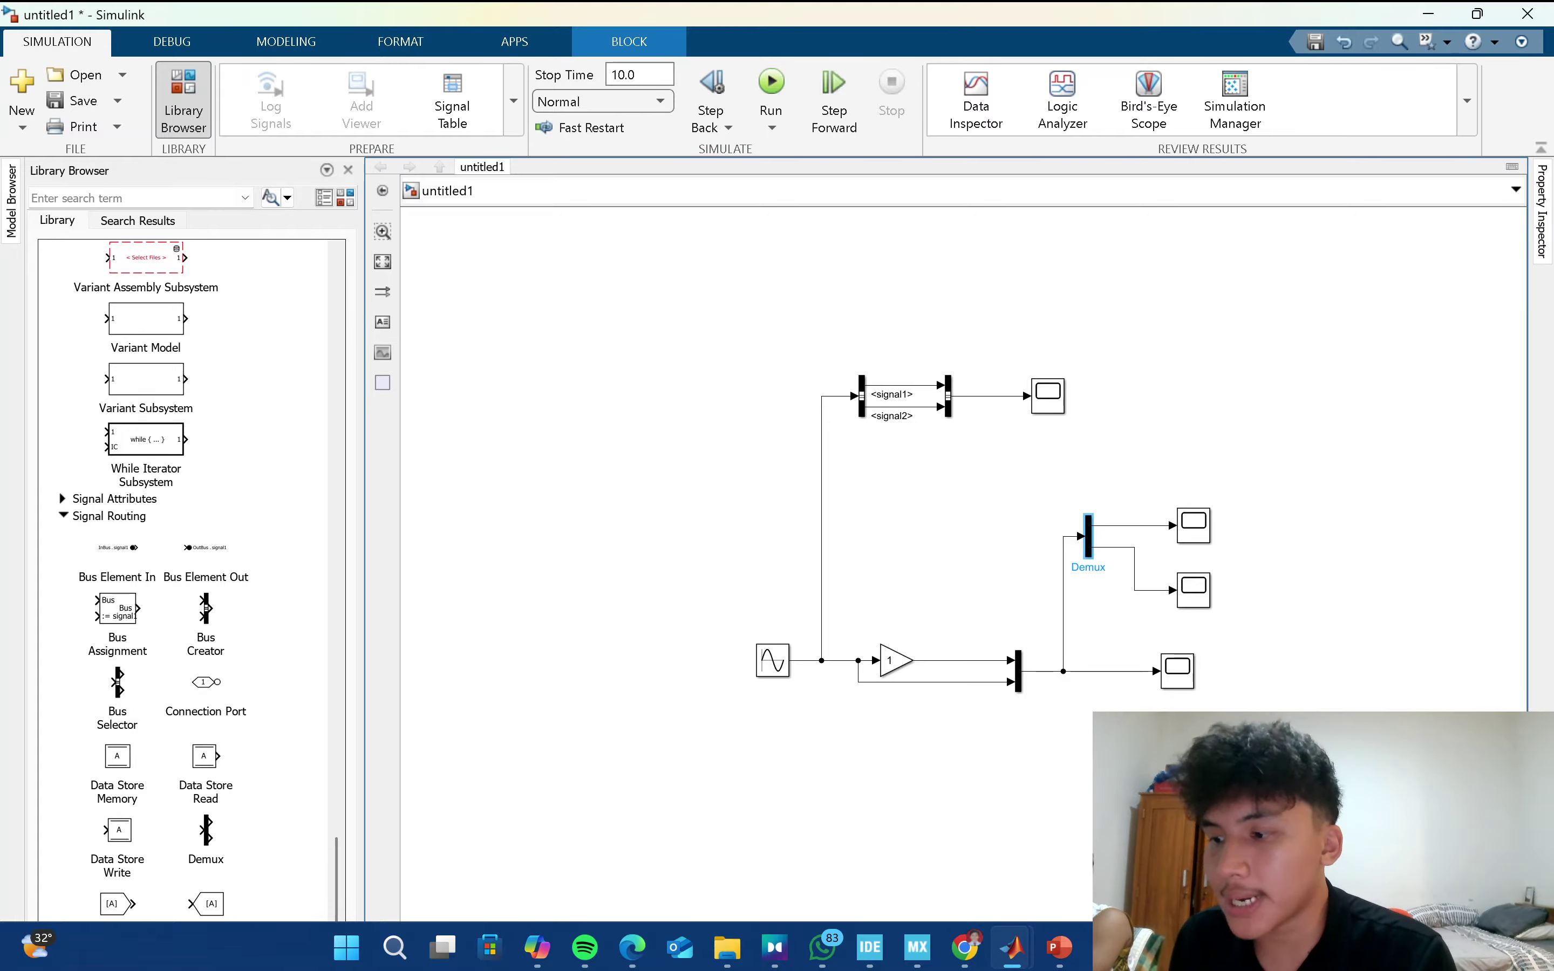
pyautogui.click(1063, 636)
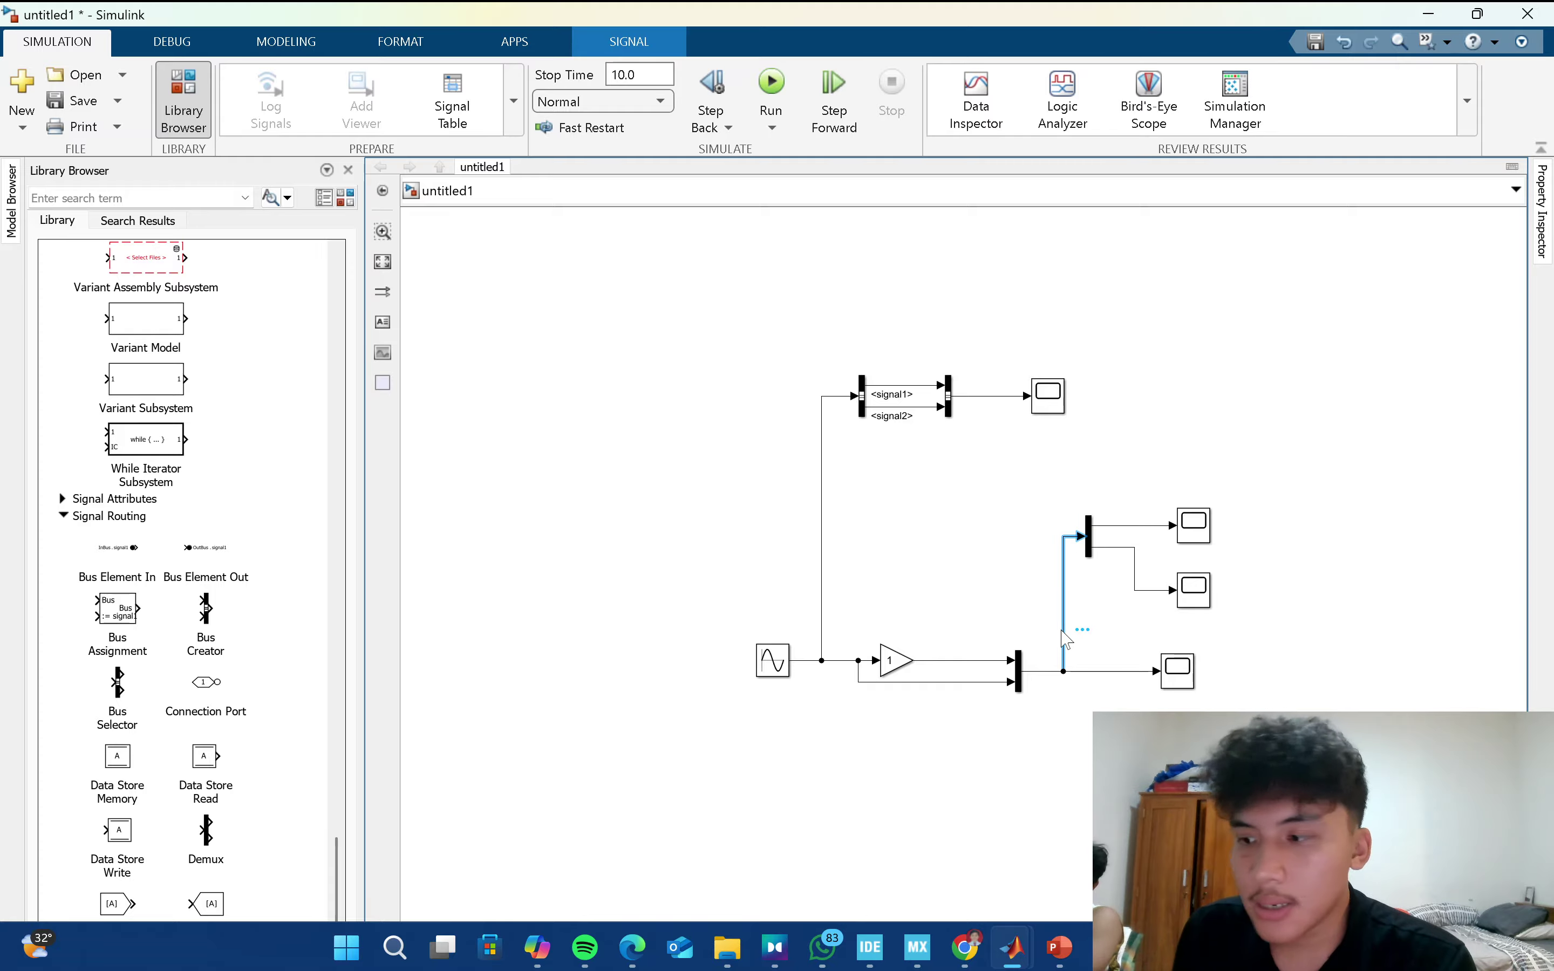
pyautogui.click(1132, 526)
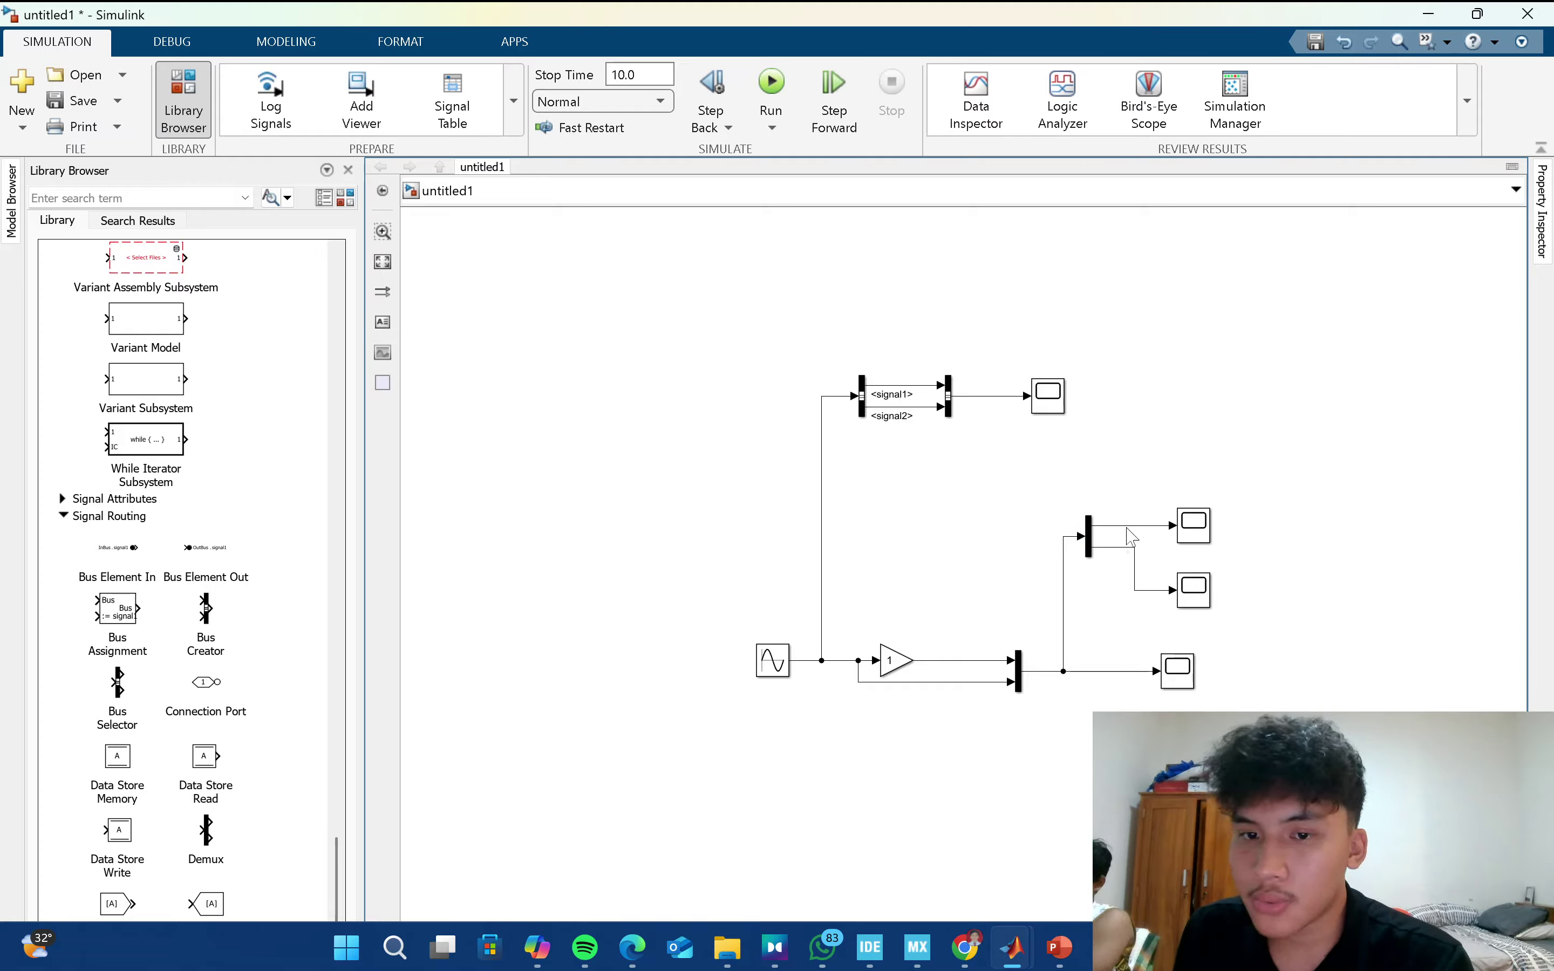
pyautogui.click(1019, 671)
pyautogui.click(1090, 540)
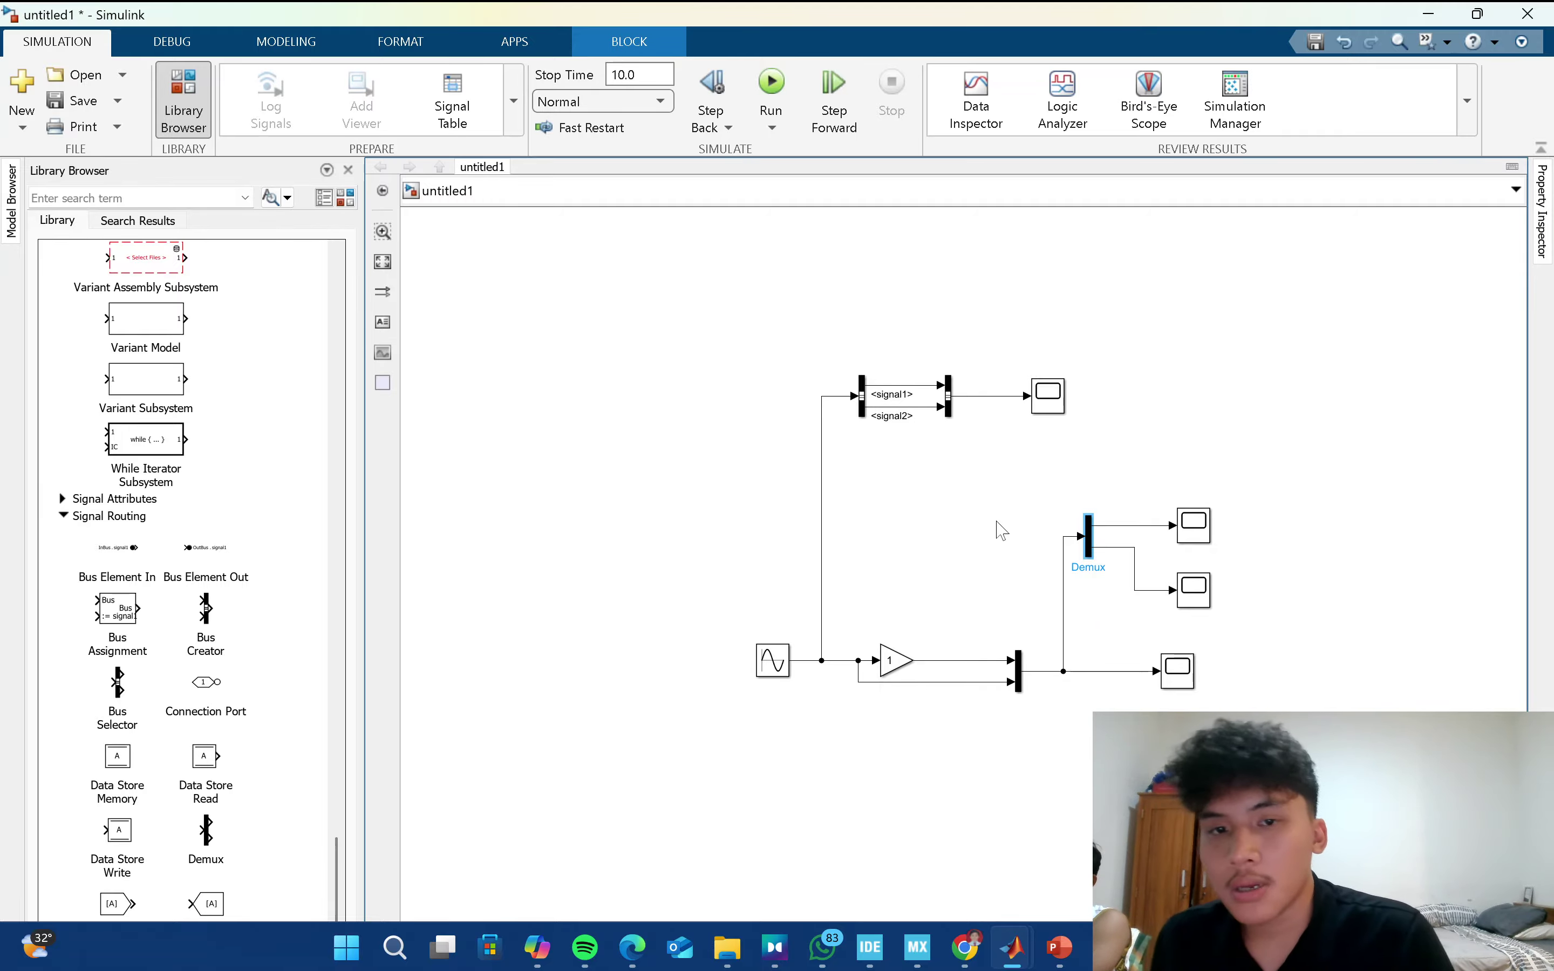
pyautogui.click(863, 412)
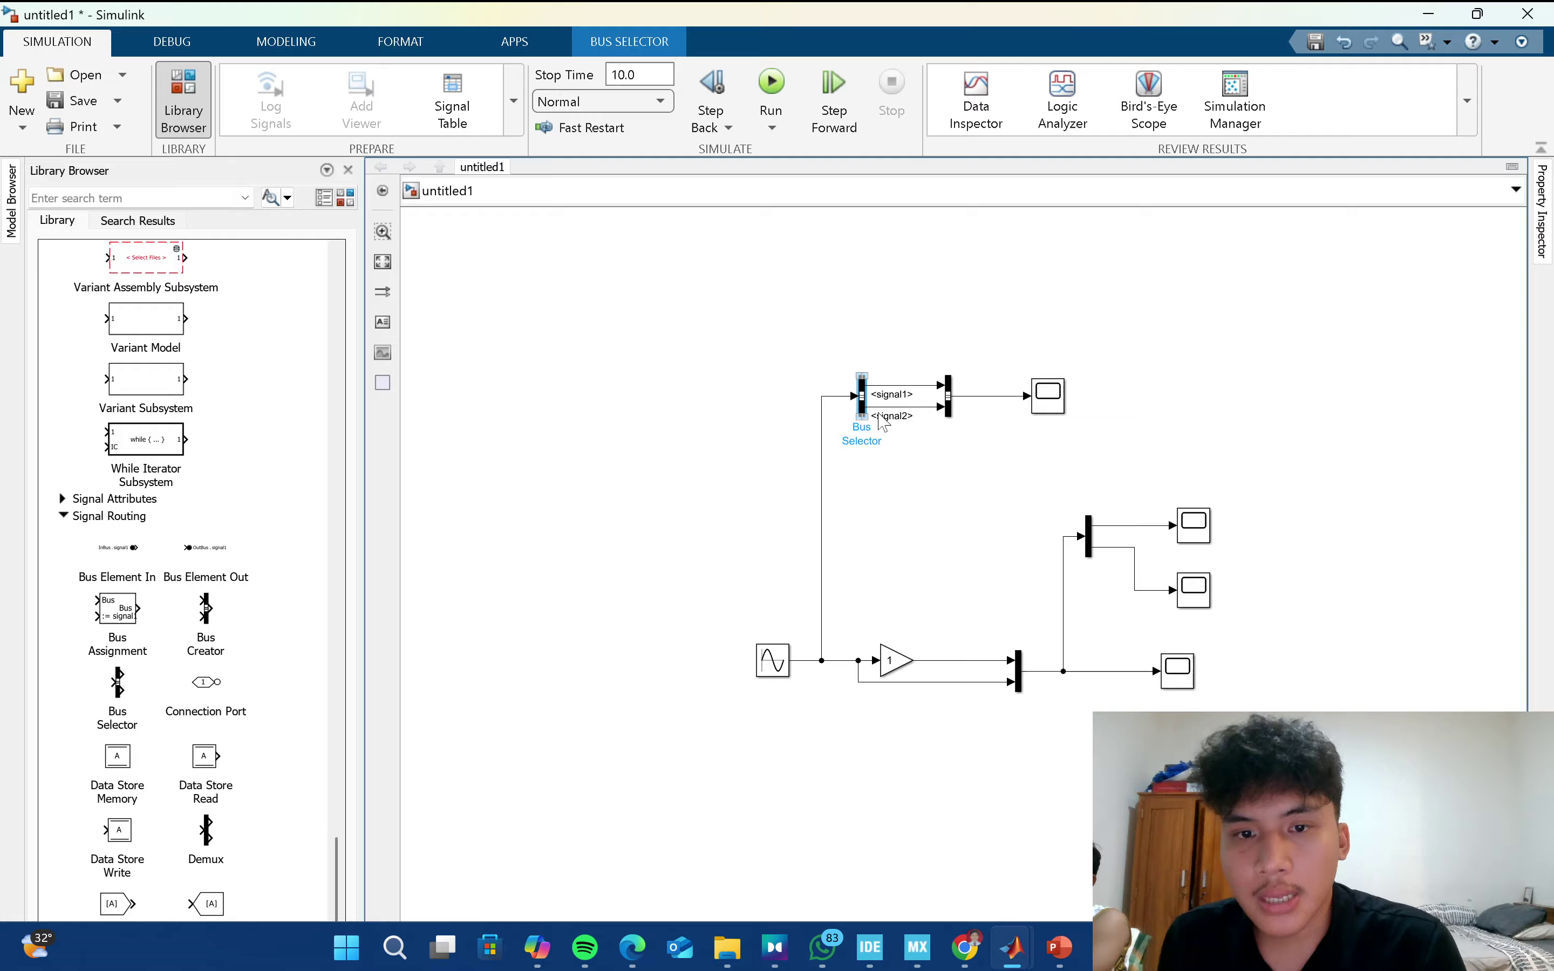
pyautogui.click(948, 414)
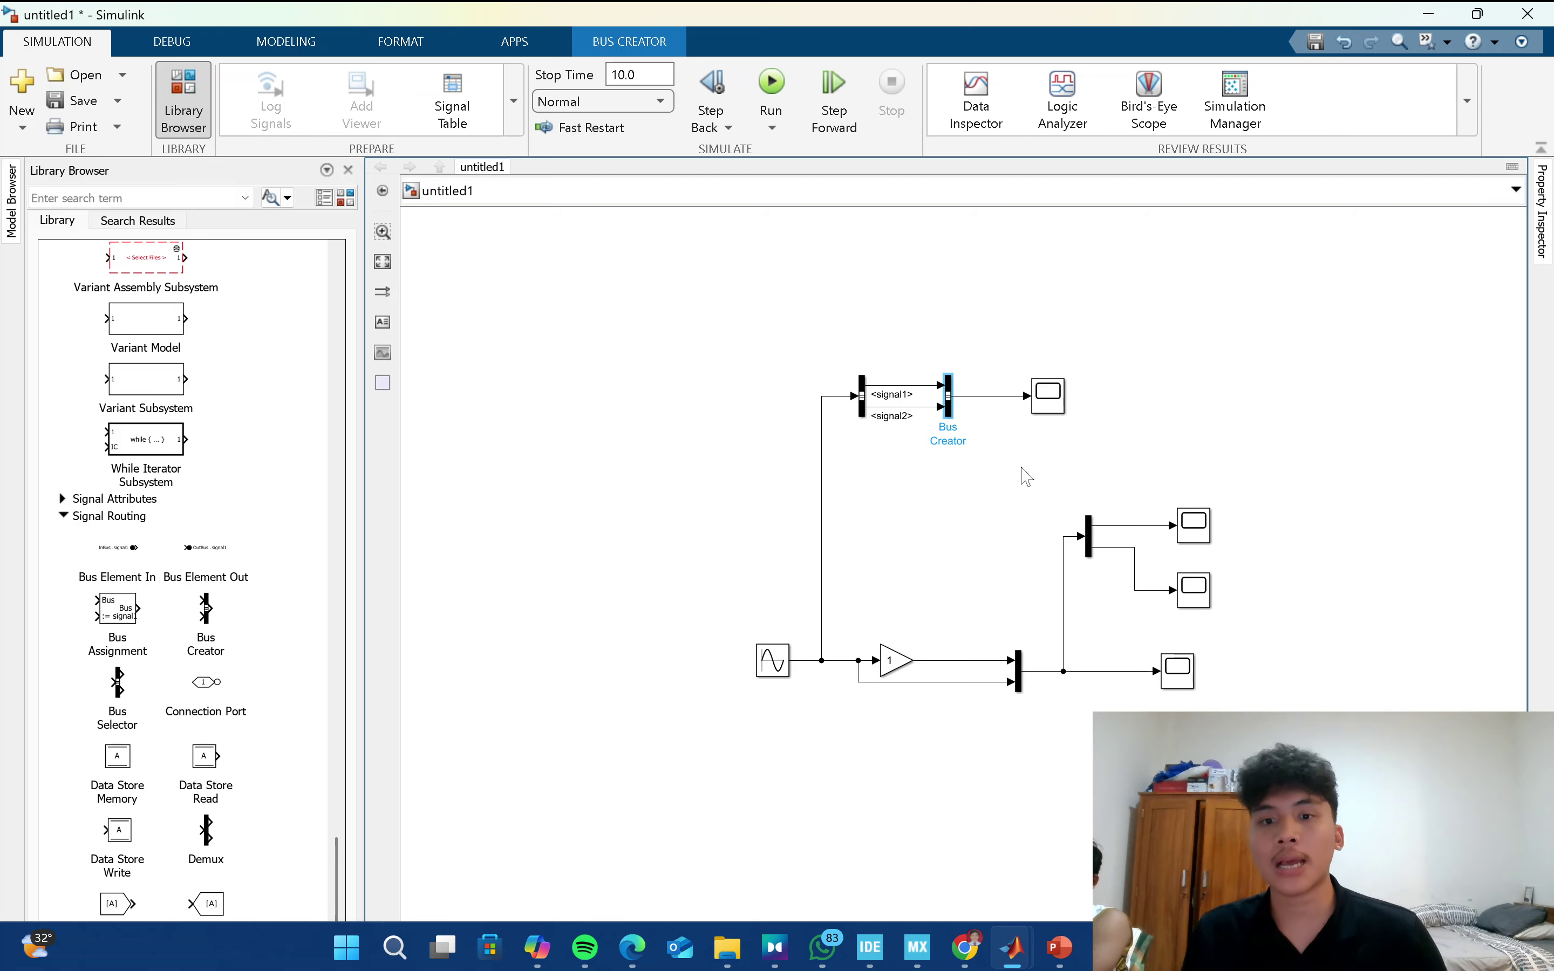
# Check the scope fed directly by the Mux, and delete the whole signal routing circuit from untitled1.
pyautogui.doubleClick(1178, 671)
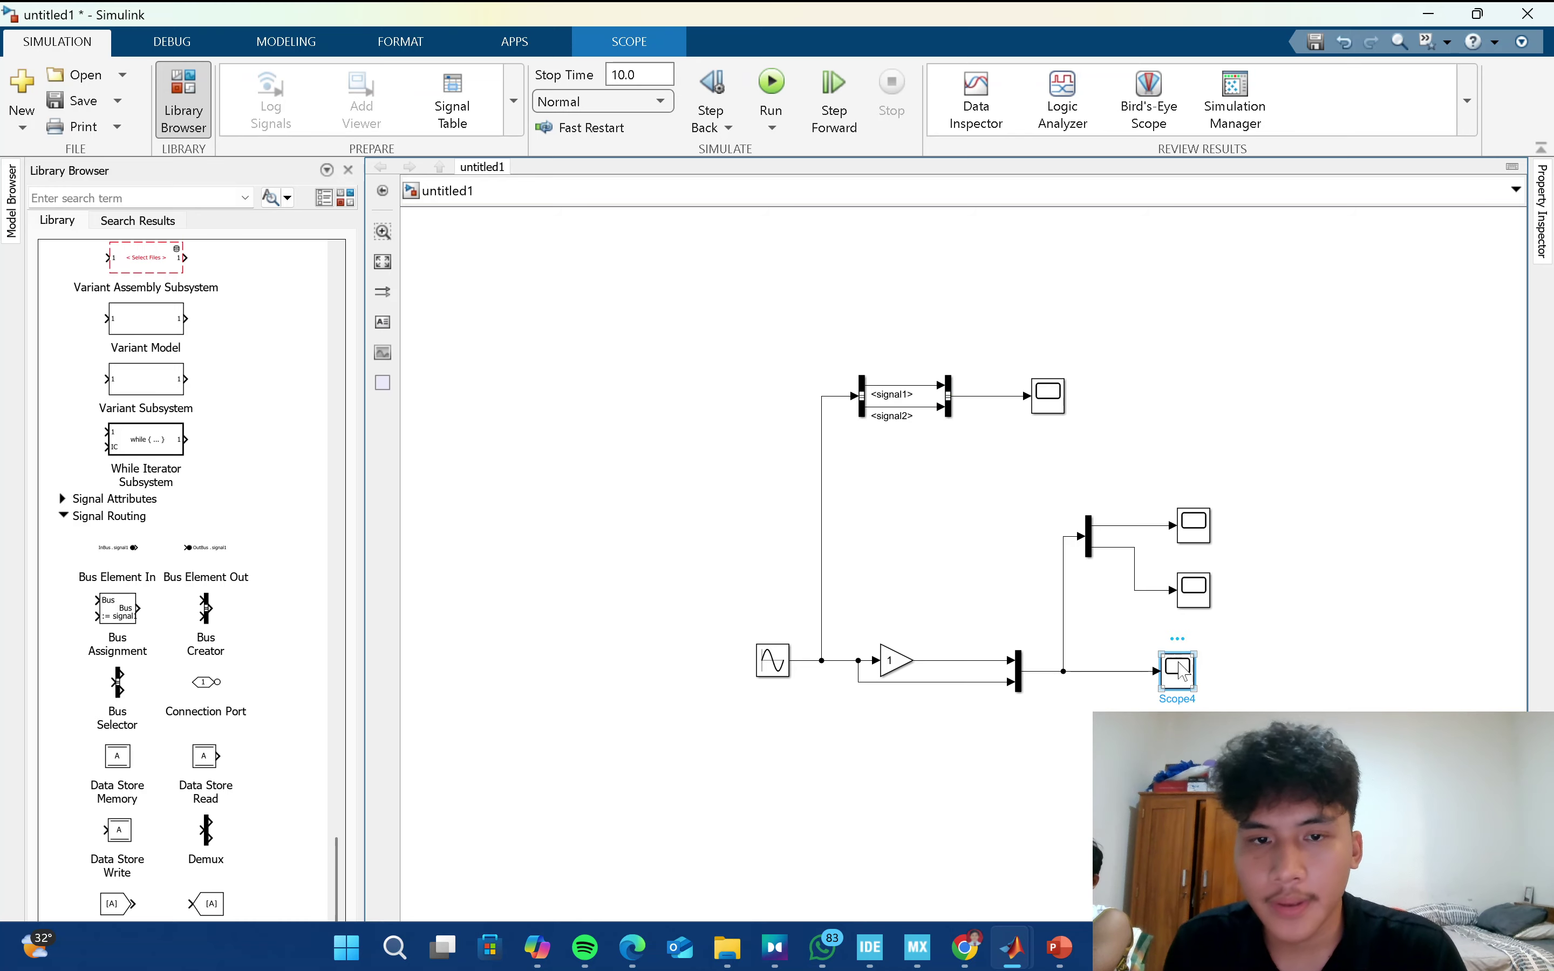
pyautogui.click(1041, 193)
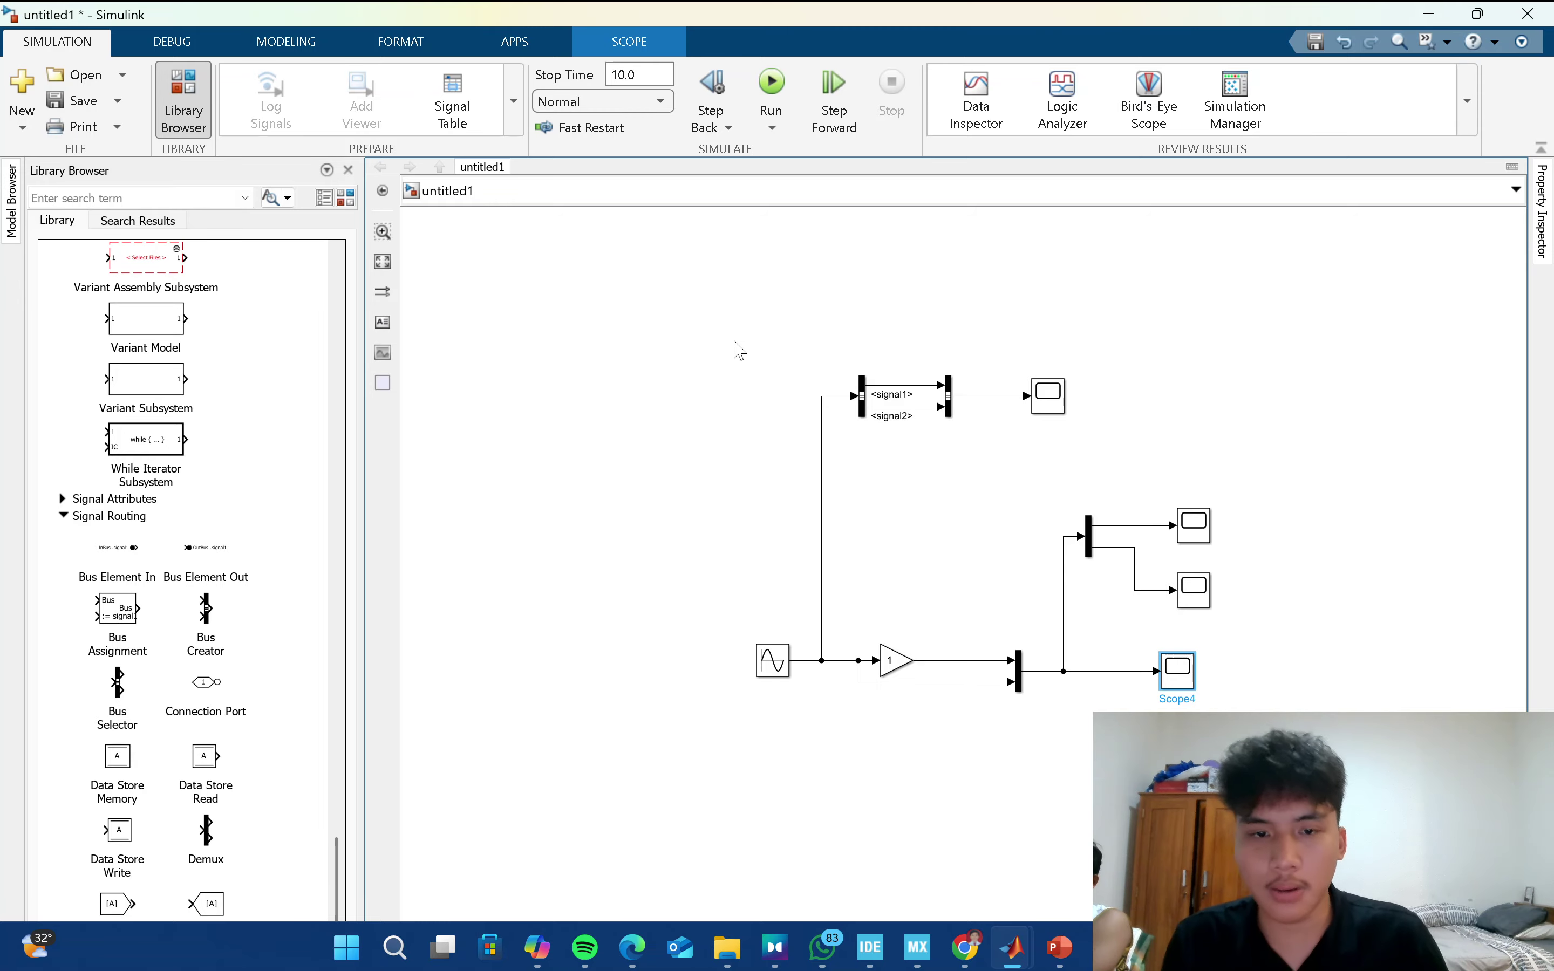
pyautogui.moveTo(734, 342); pyautogui.dragTo(1286, 753)
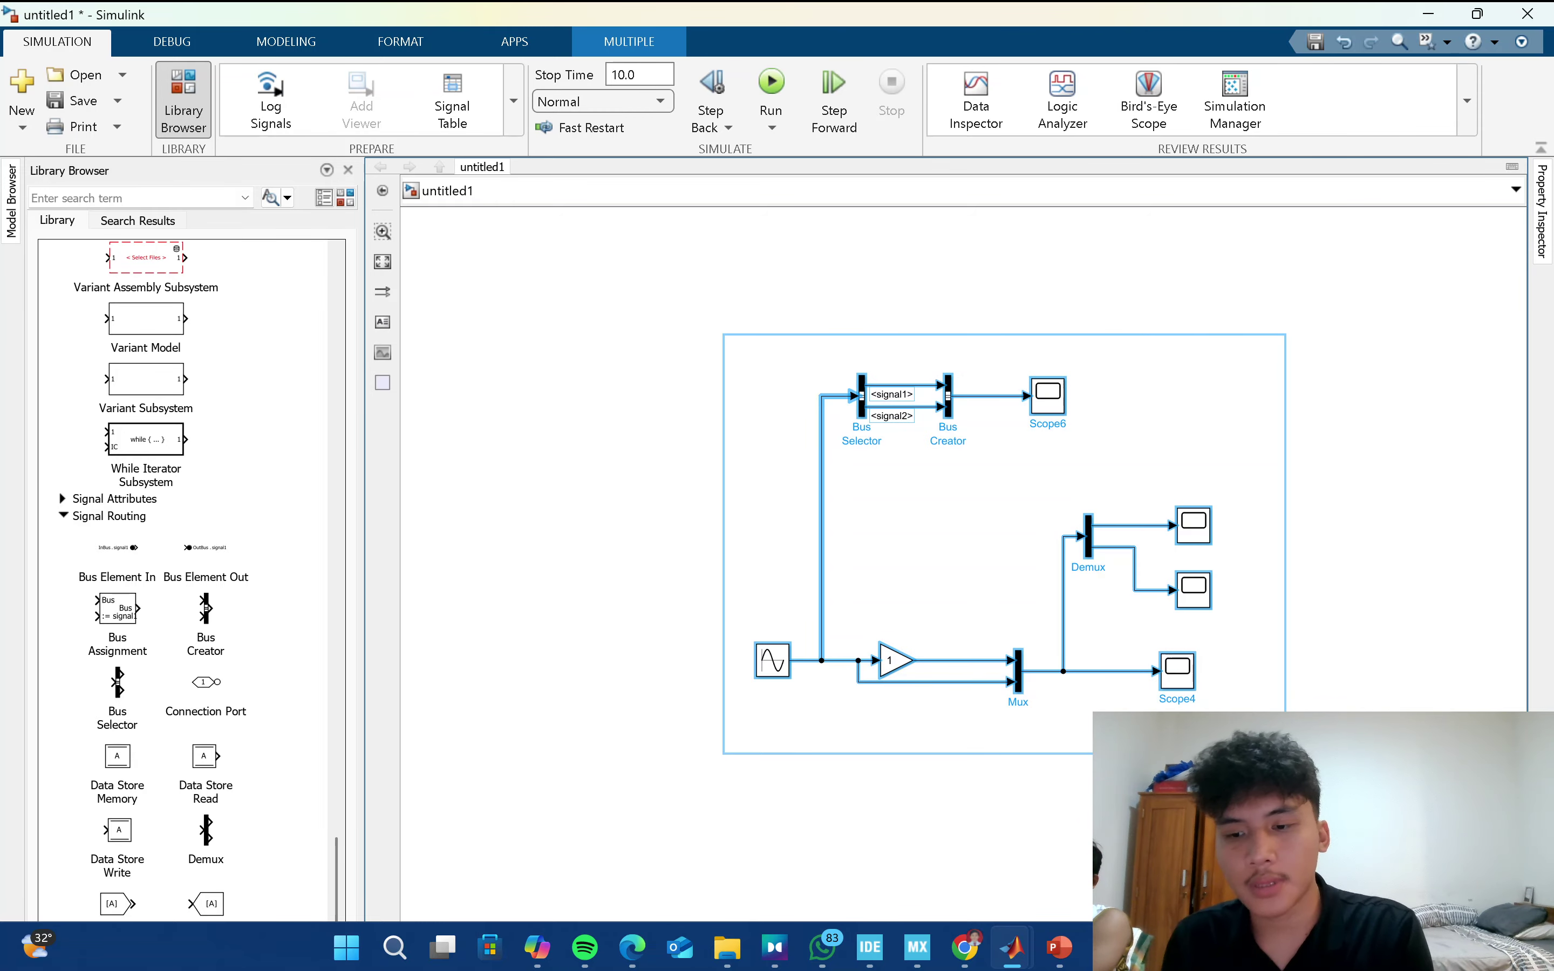
pyautogui.press('Delete')
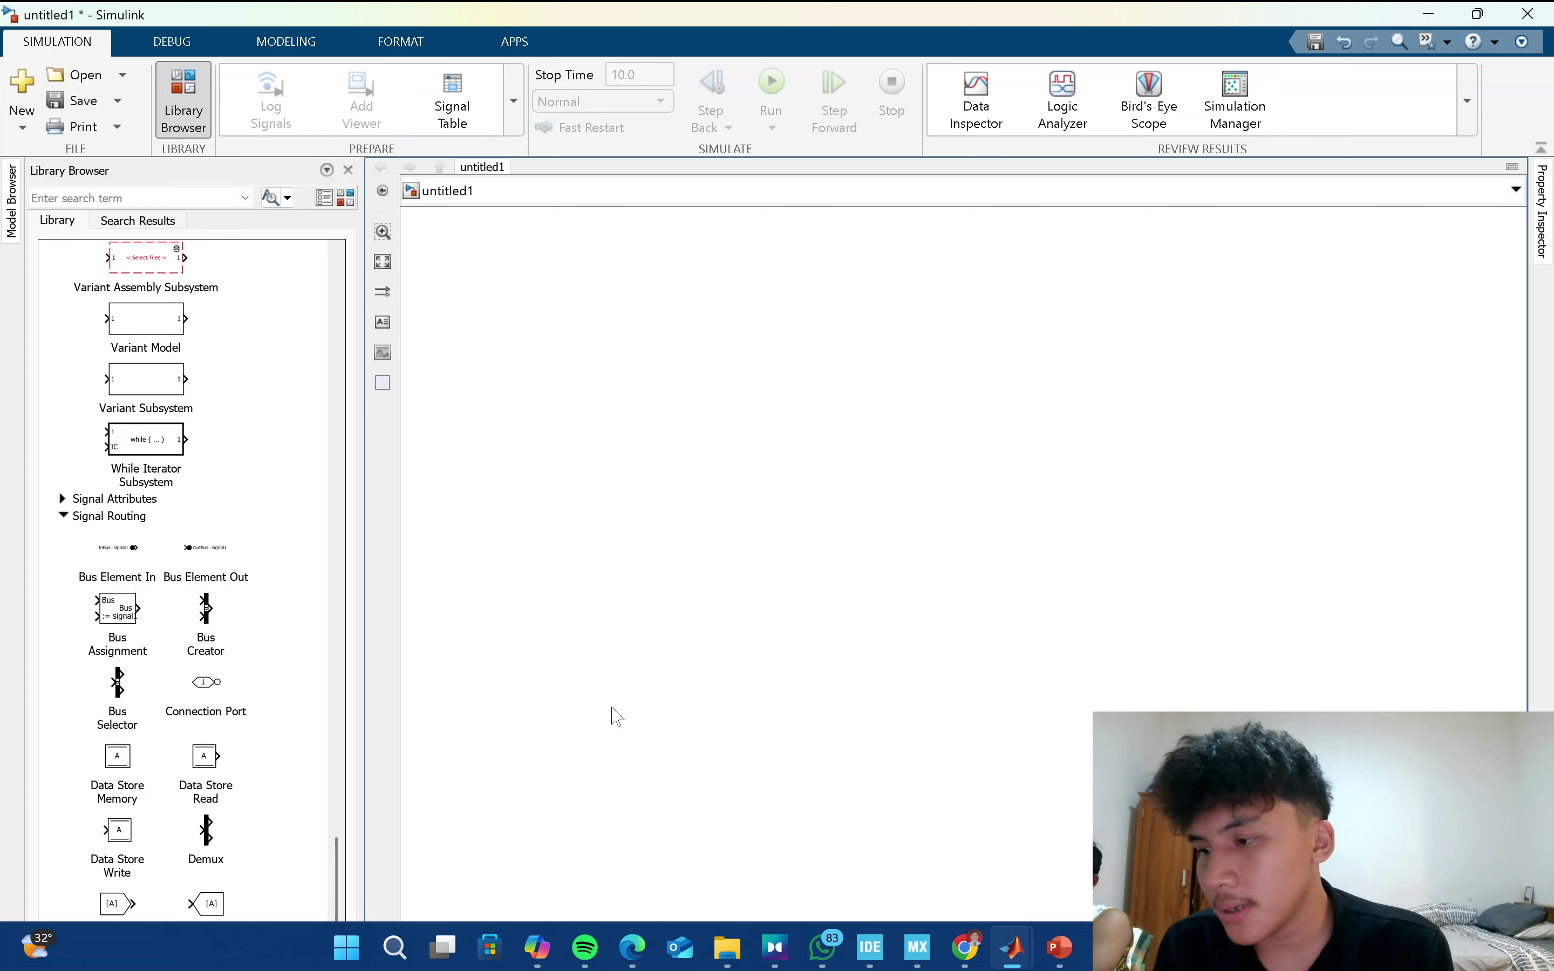
# Copy the two circuits with the Selector and the Manual Switch from the untitled model into untitled1.
pyautogui.hotkey('alt', 'Tab')
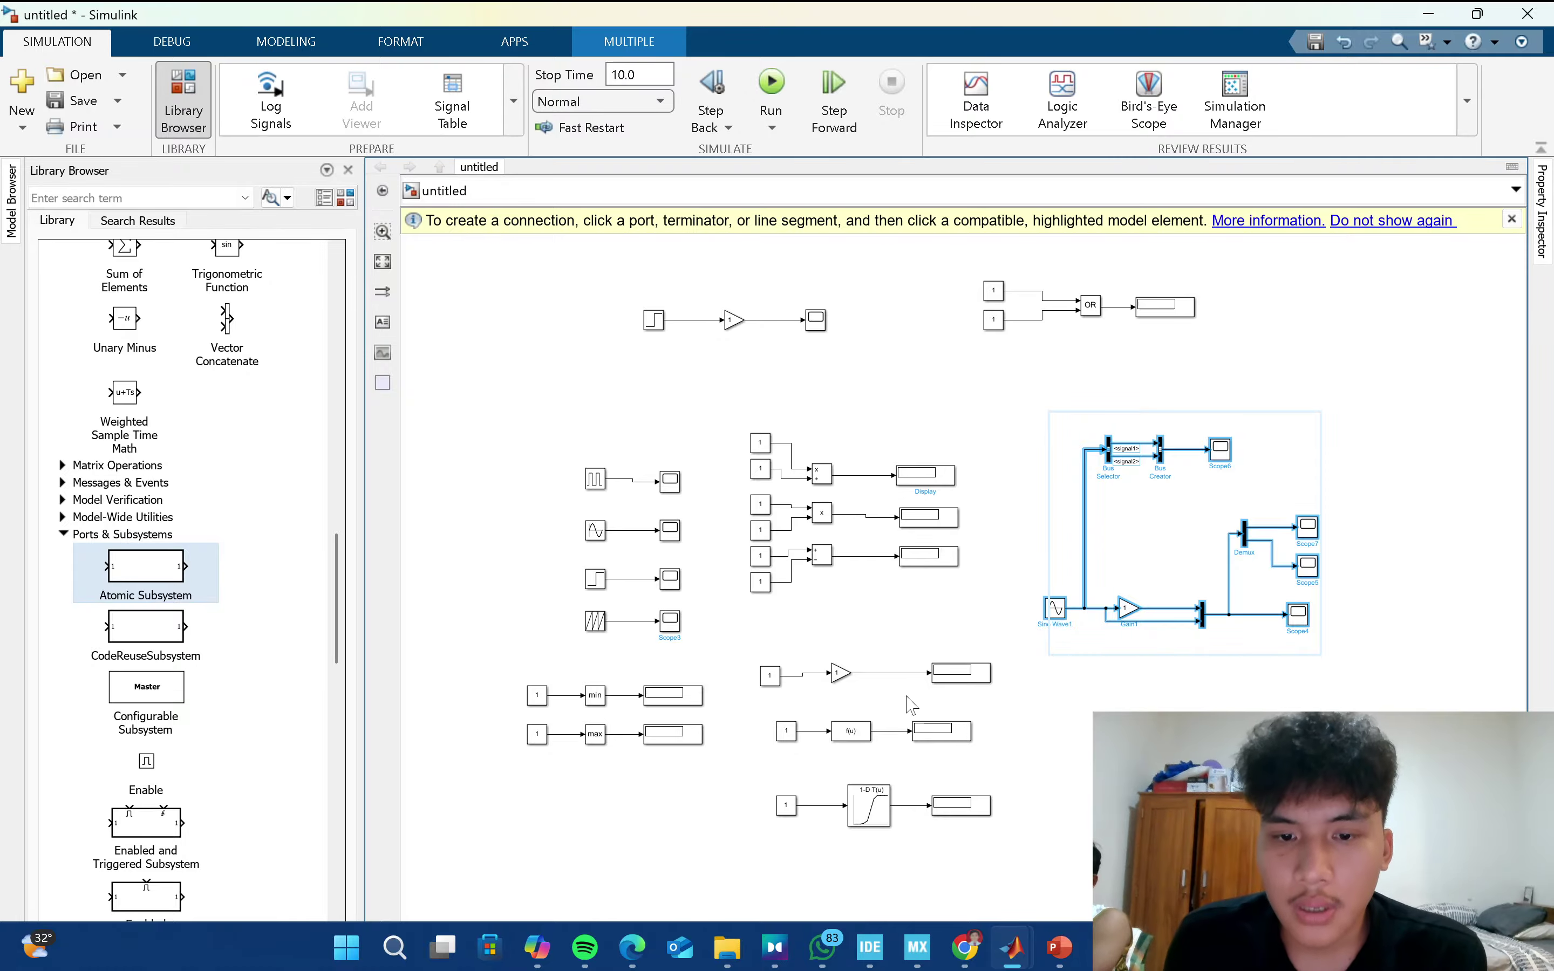
pyautogui.click(1004, 744)
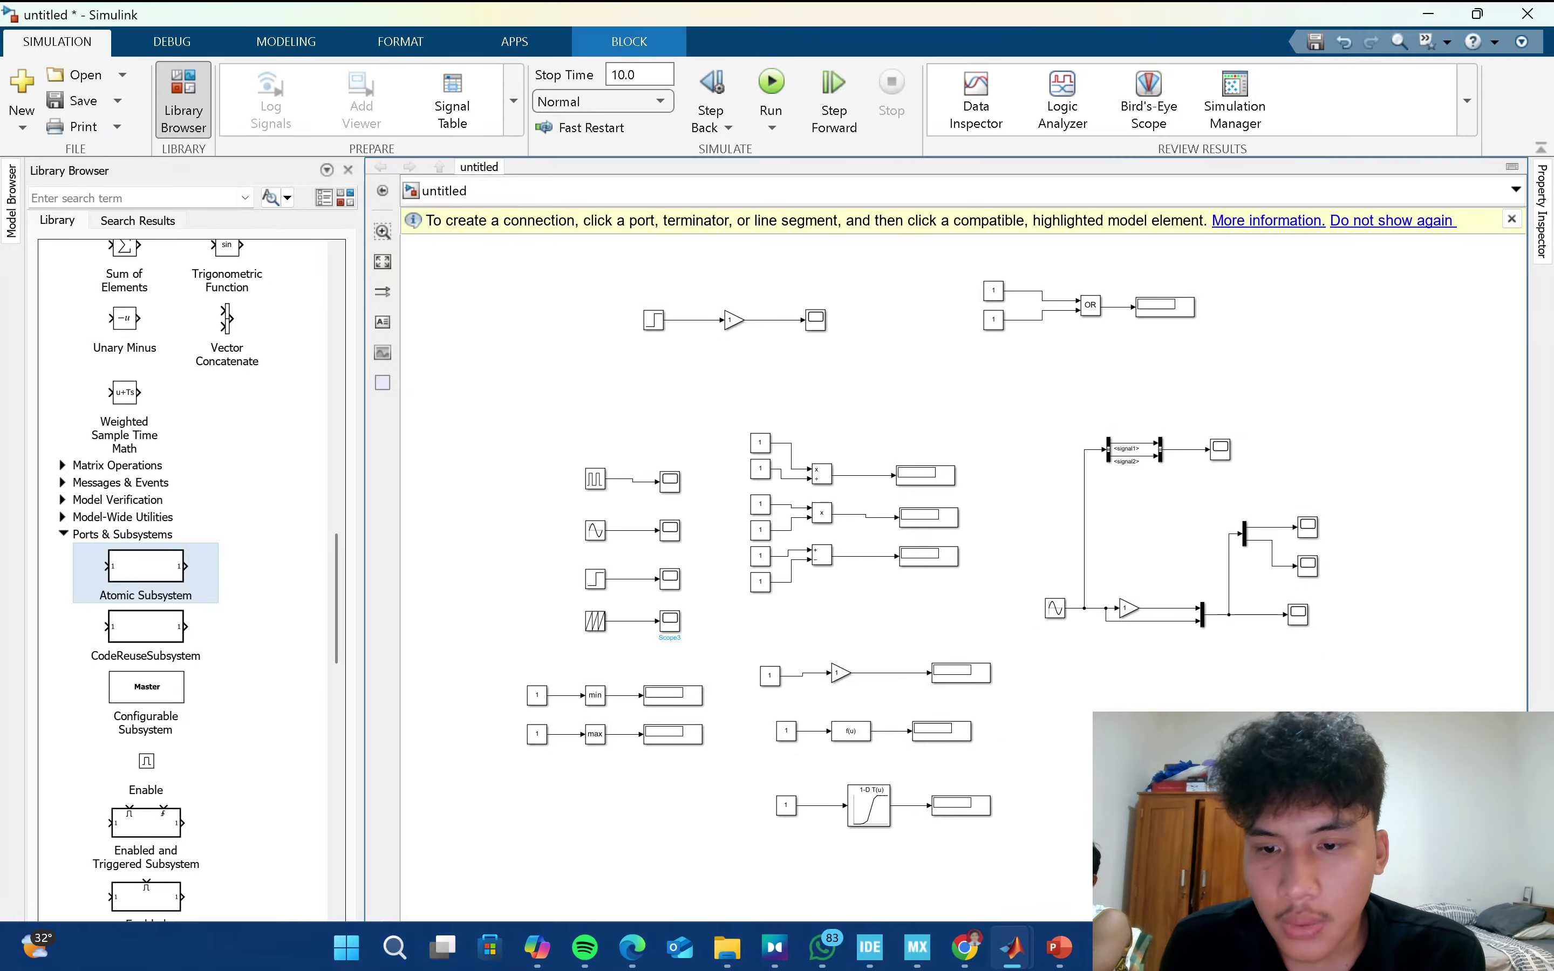
pyautogui.moveTo(1084, 685); pyautogui.dragTo(1452, 905)
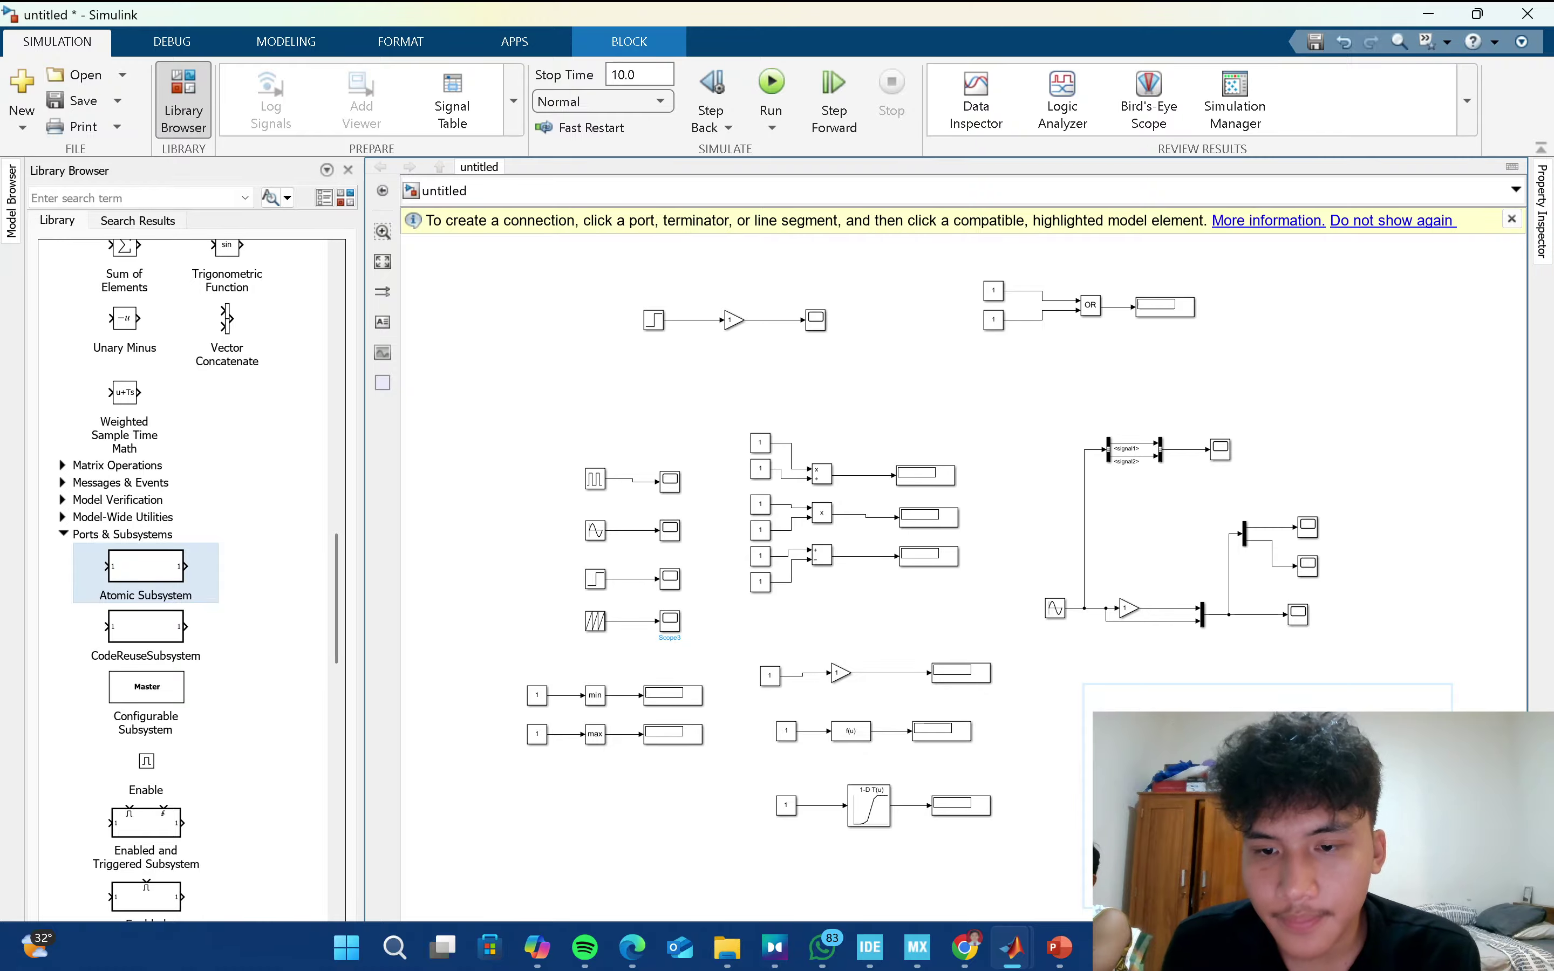
pyautogui.hotkey('ctrl', 'c')
pyautogui.hotkey('alt', 'Tab')
pyautogui.hotkey('ctrl', 'v')
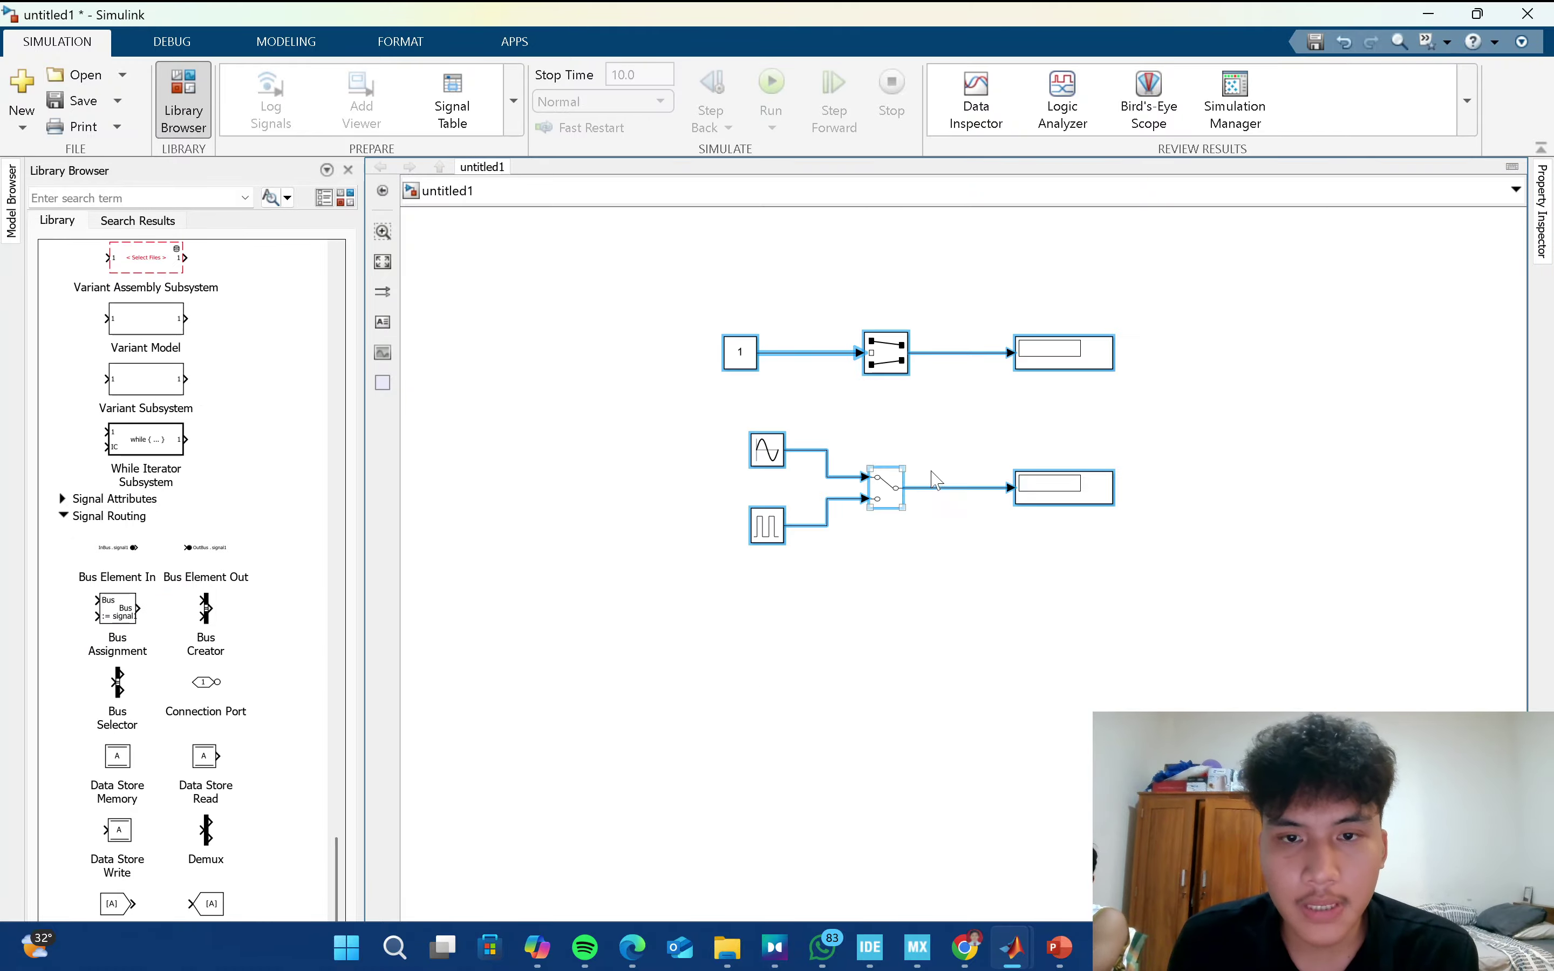
pyautogui.click(920, 402)
# Inspect the Selector and Manual Switch blocks, and run the simulation of both circuits.
pyautogui.click(891, 358)
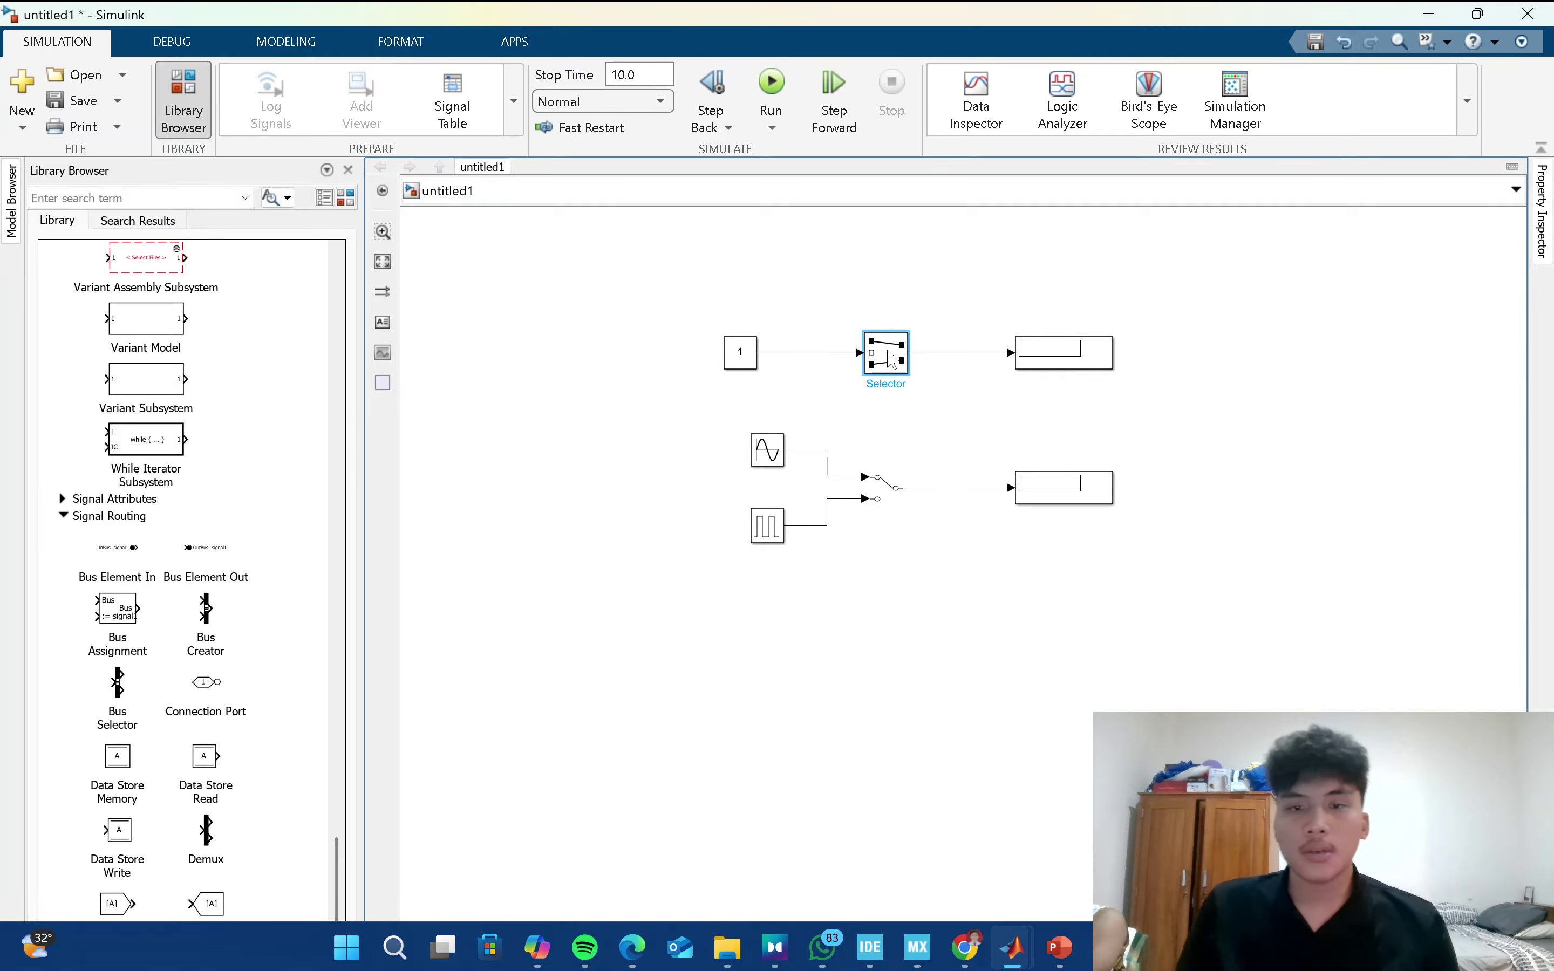
pyautogui.click(892, 359)
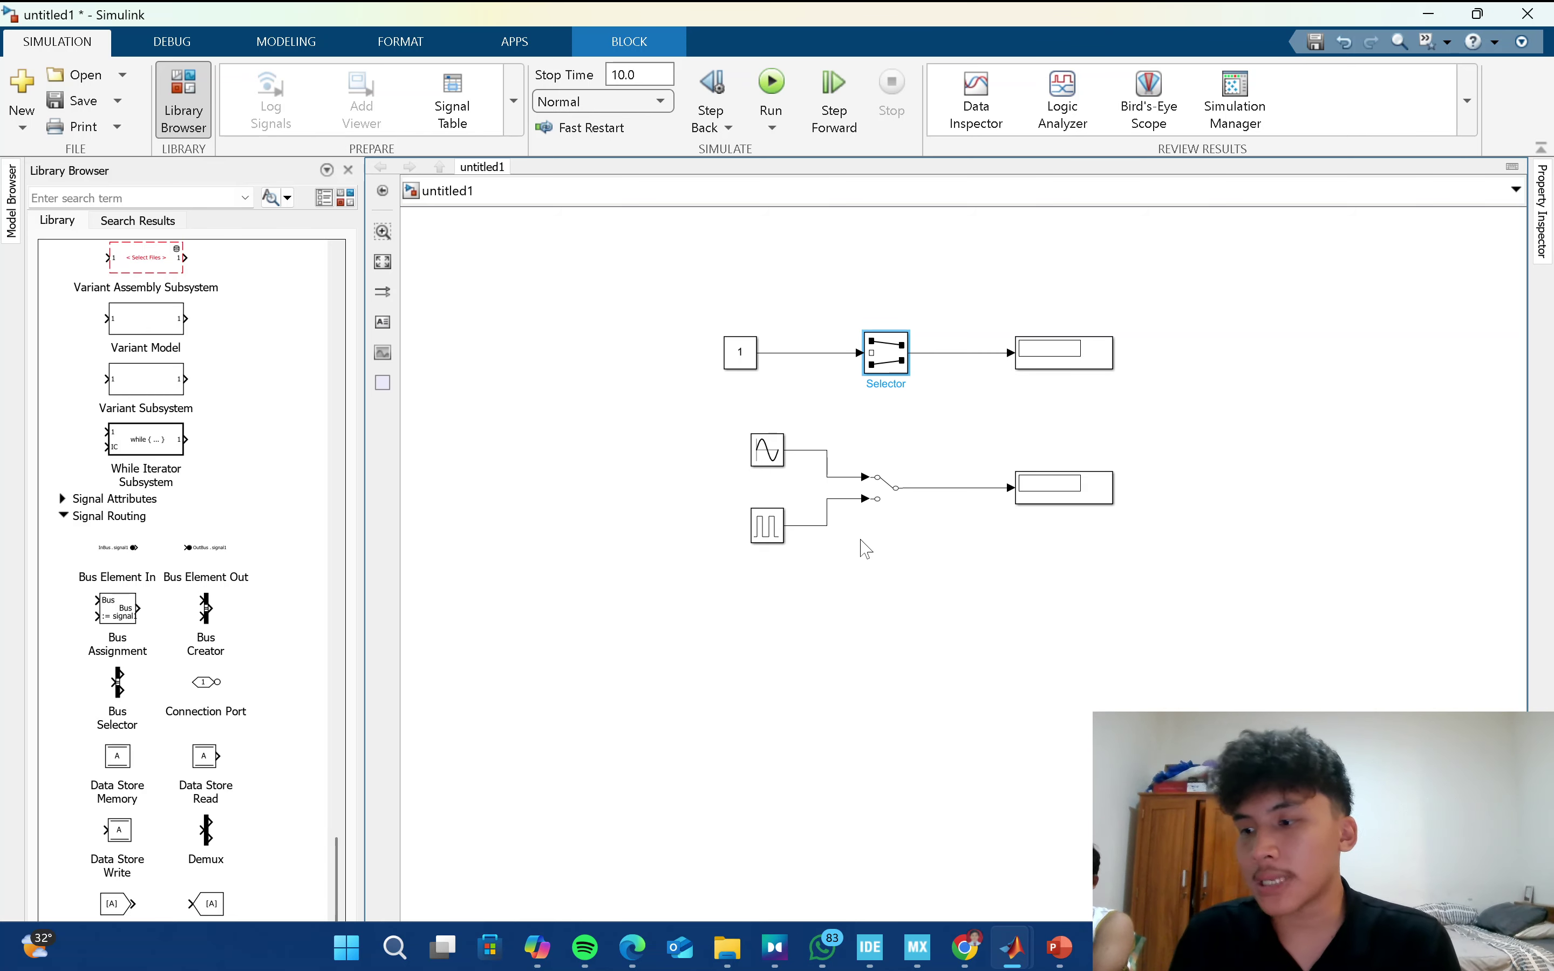
pyautogui.click(896, 492)
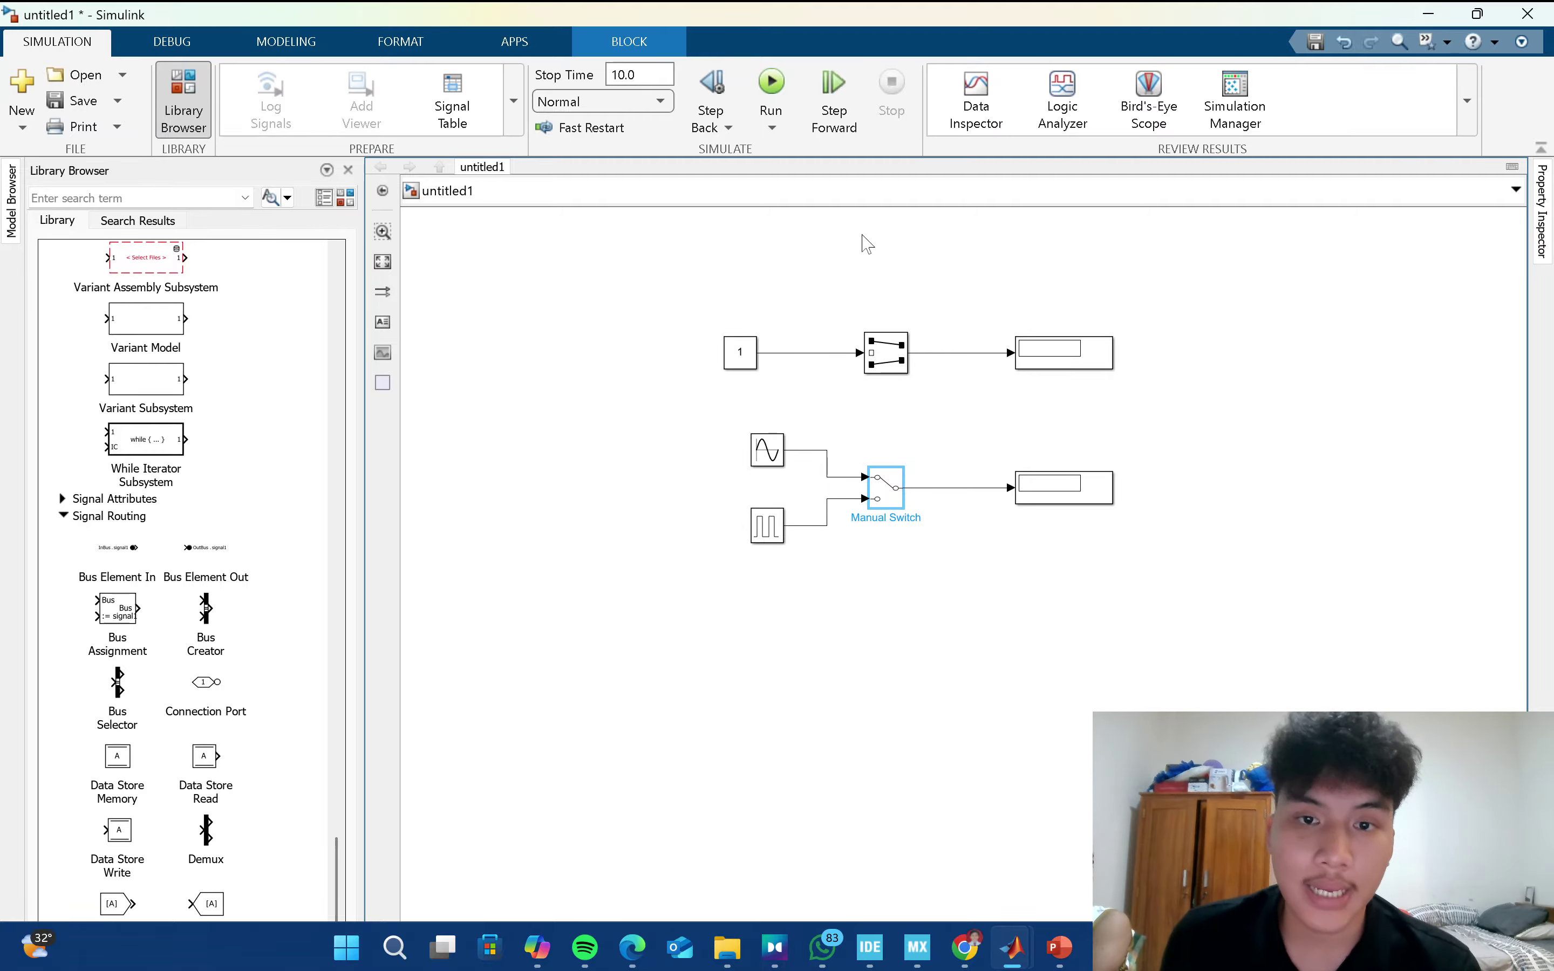
pyautogui.click(777, 114)
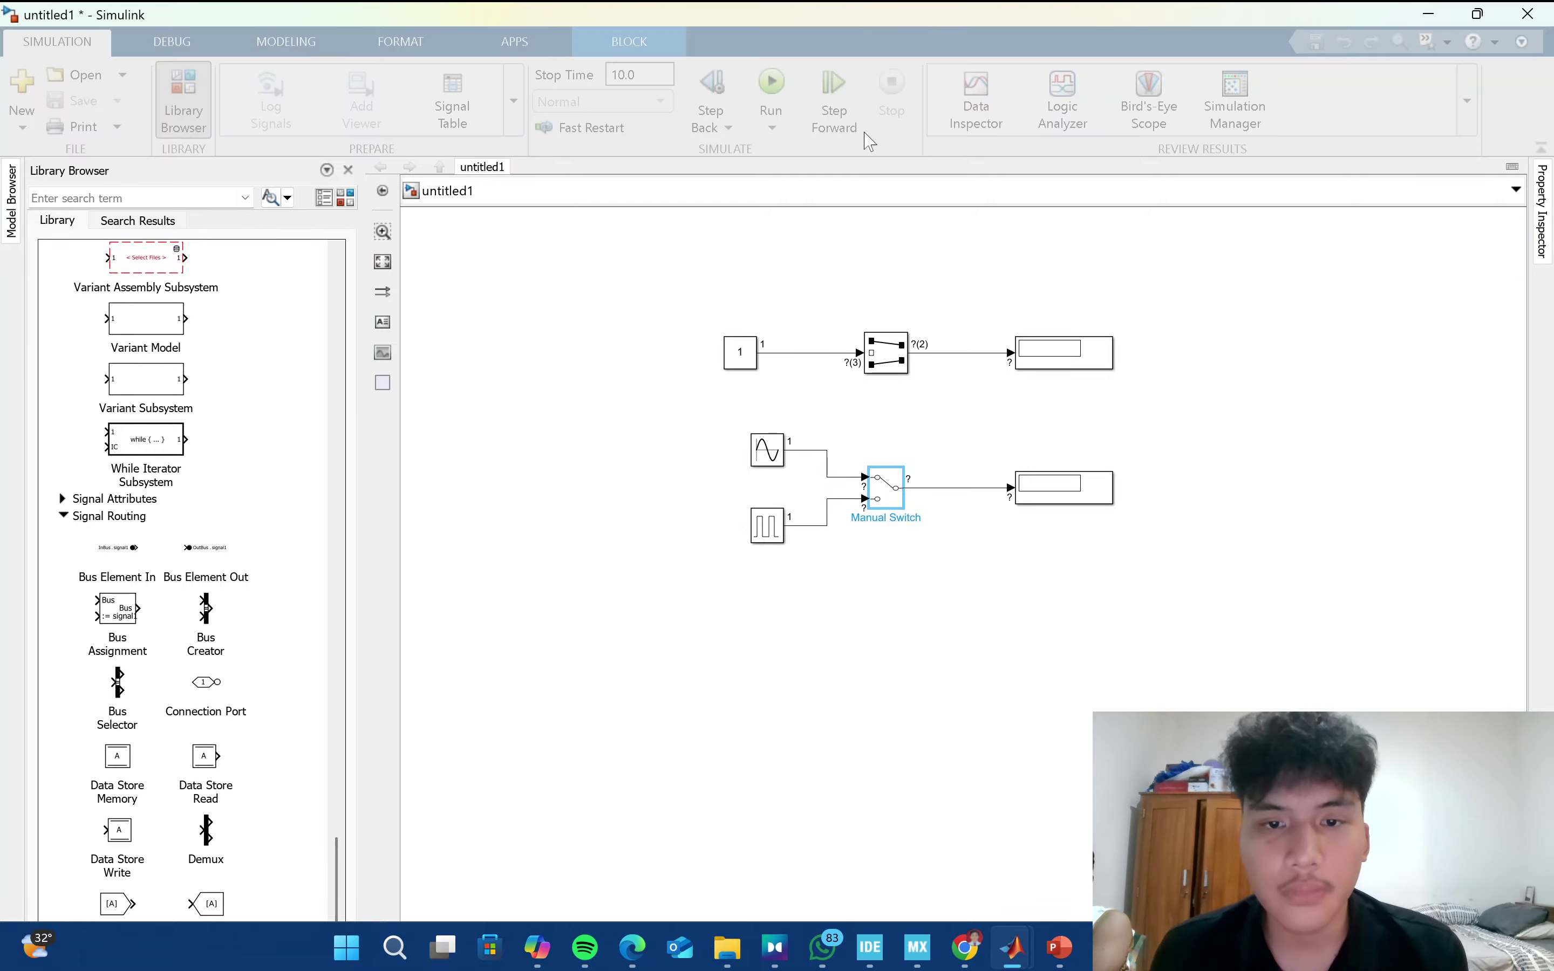
# Review the Selector block's parameters and set the value of the Constant block feeding it to [1,2,3].
pyautogui.click(898, 363)
pyautogui.doubleClick(904, 370)
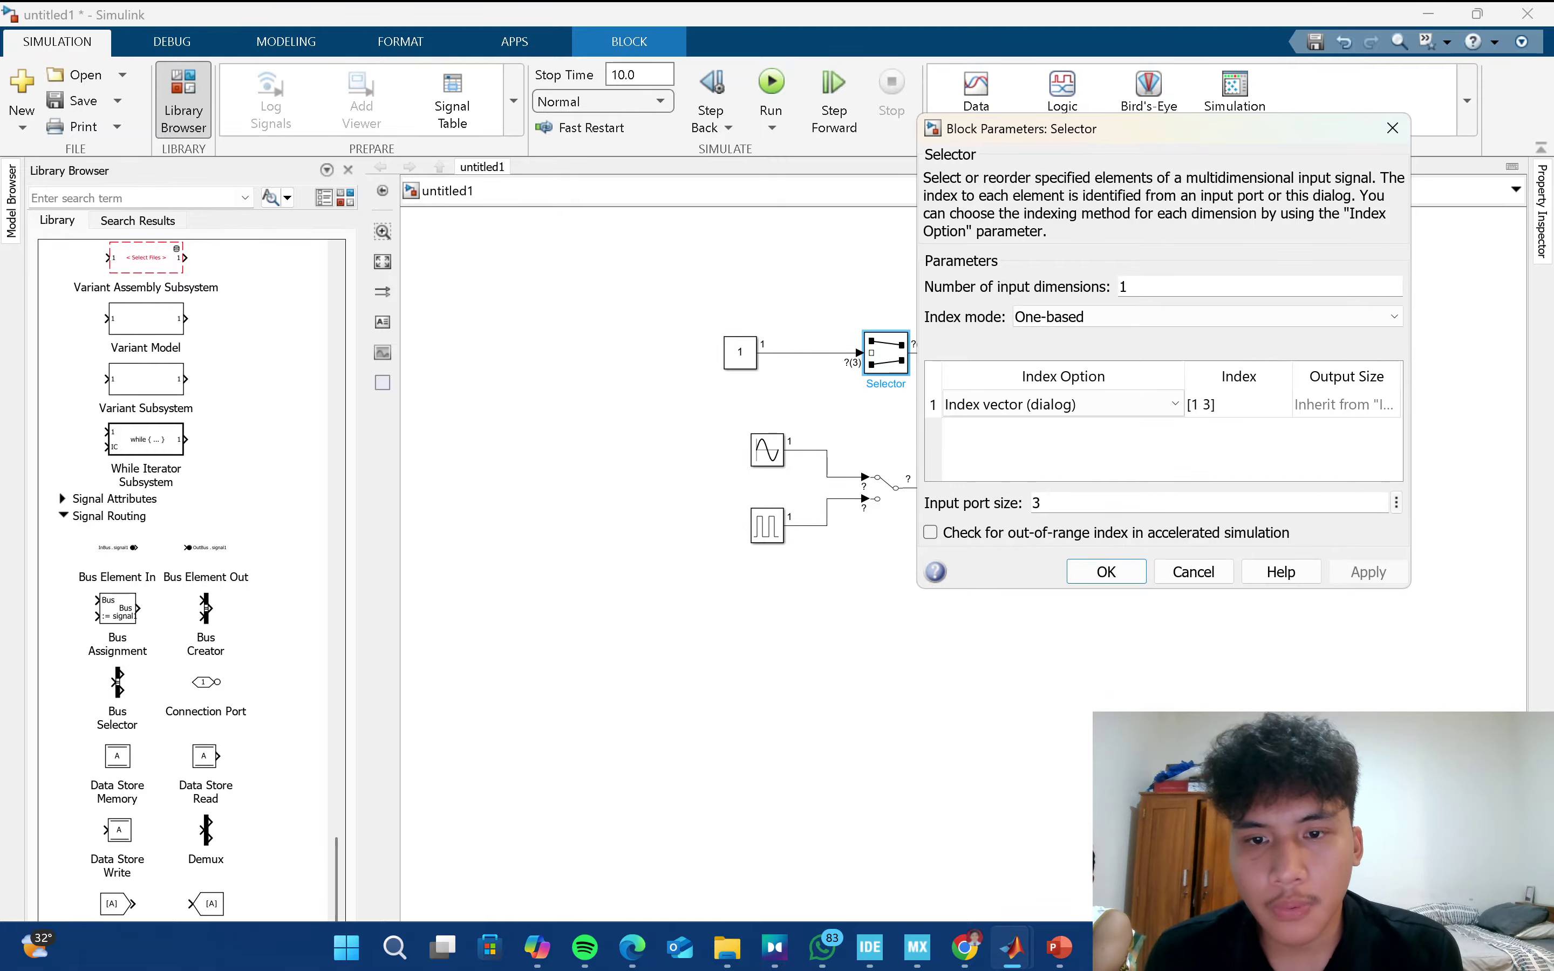
pyautogui.click(1105, 572)
pyautogui.doubleClick(738, 360)
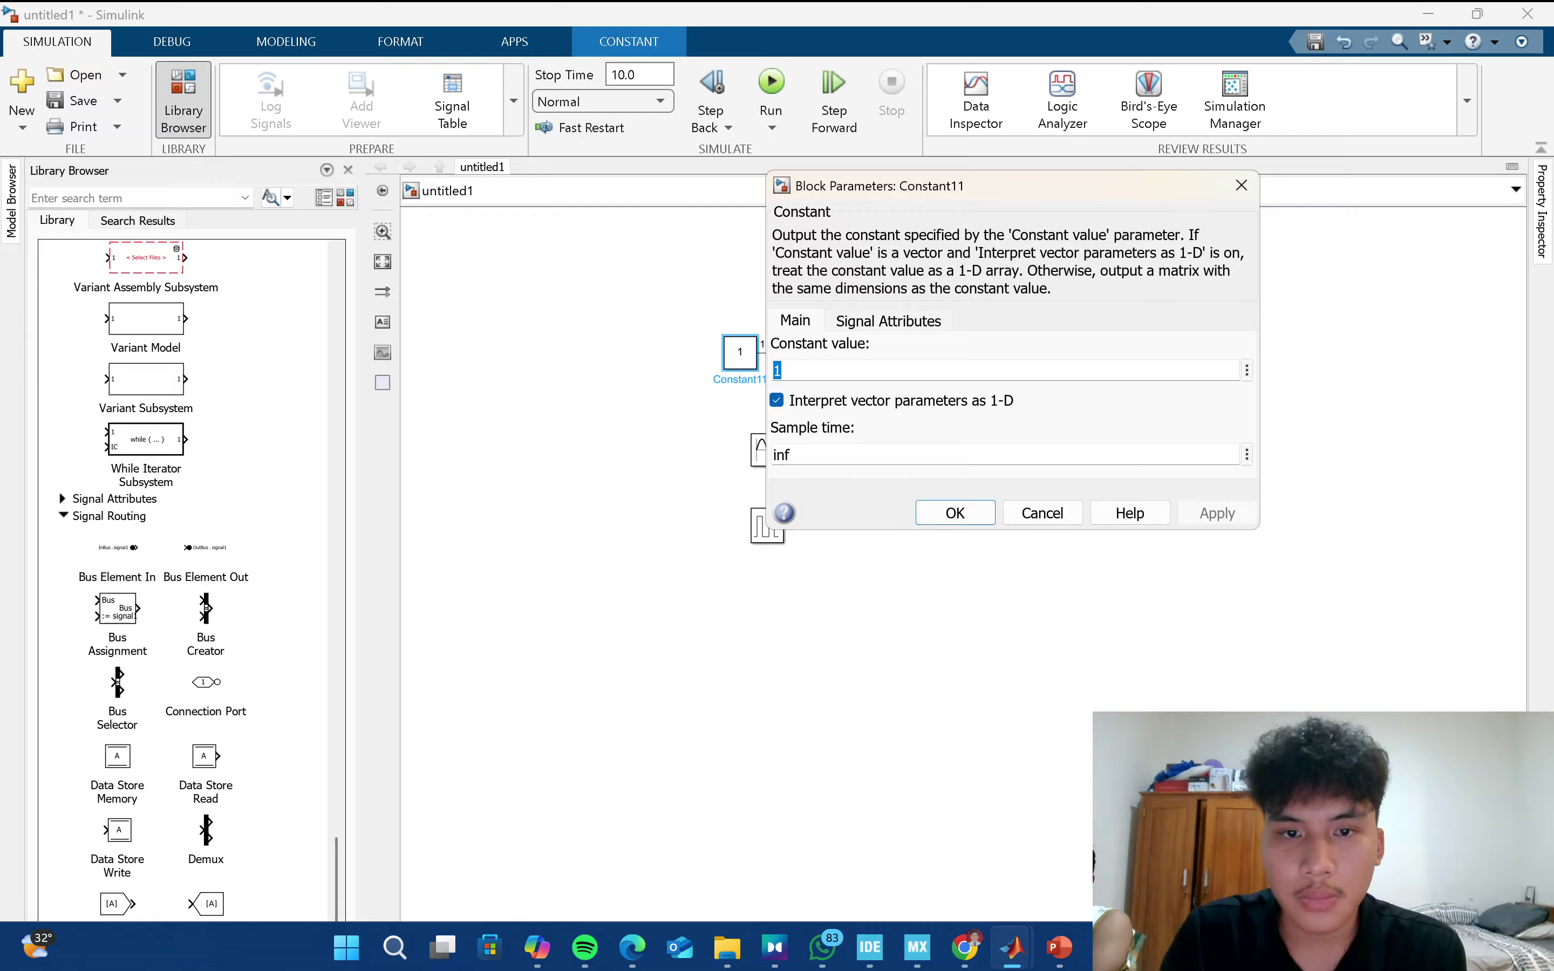
pyautogui.press('BackSpace')
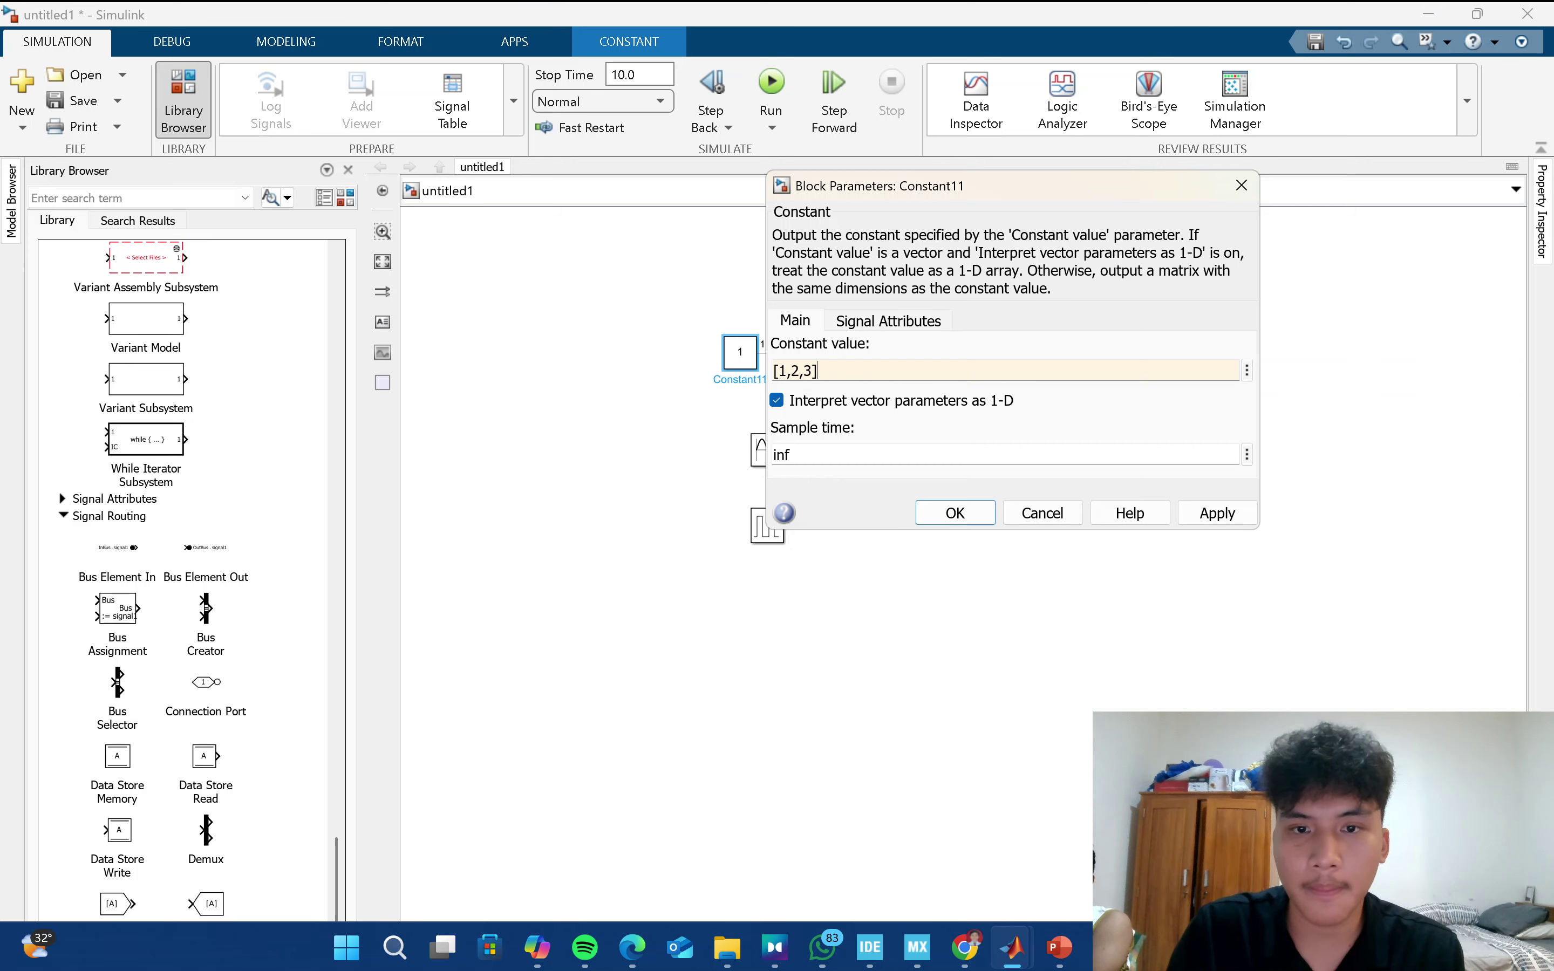
pyautogui.press('Return')
# Run the simulation and enlarge the Display blocks of the Selector and Manual Switch circuits.
pyautogui.click(894, 373)
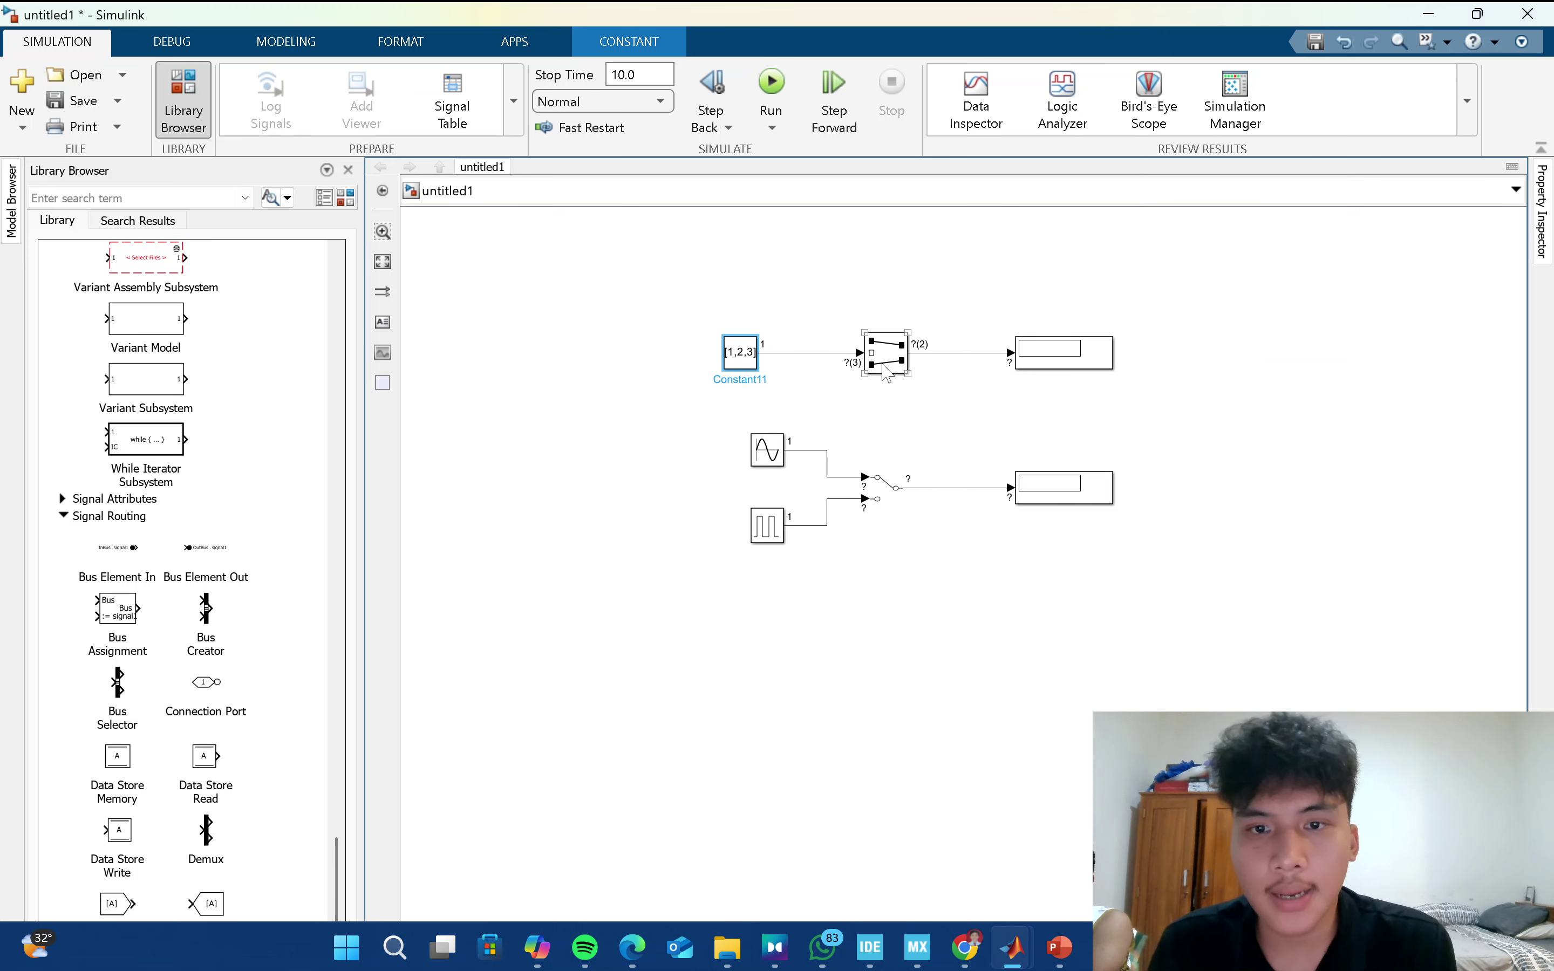
pyautogui.click(772, 127)
pyautogui.click(840, 164)
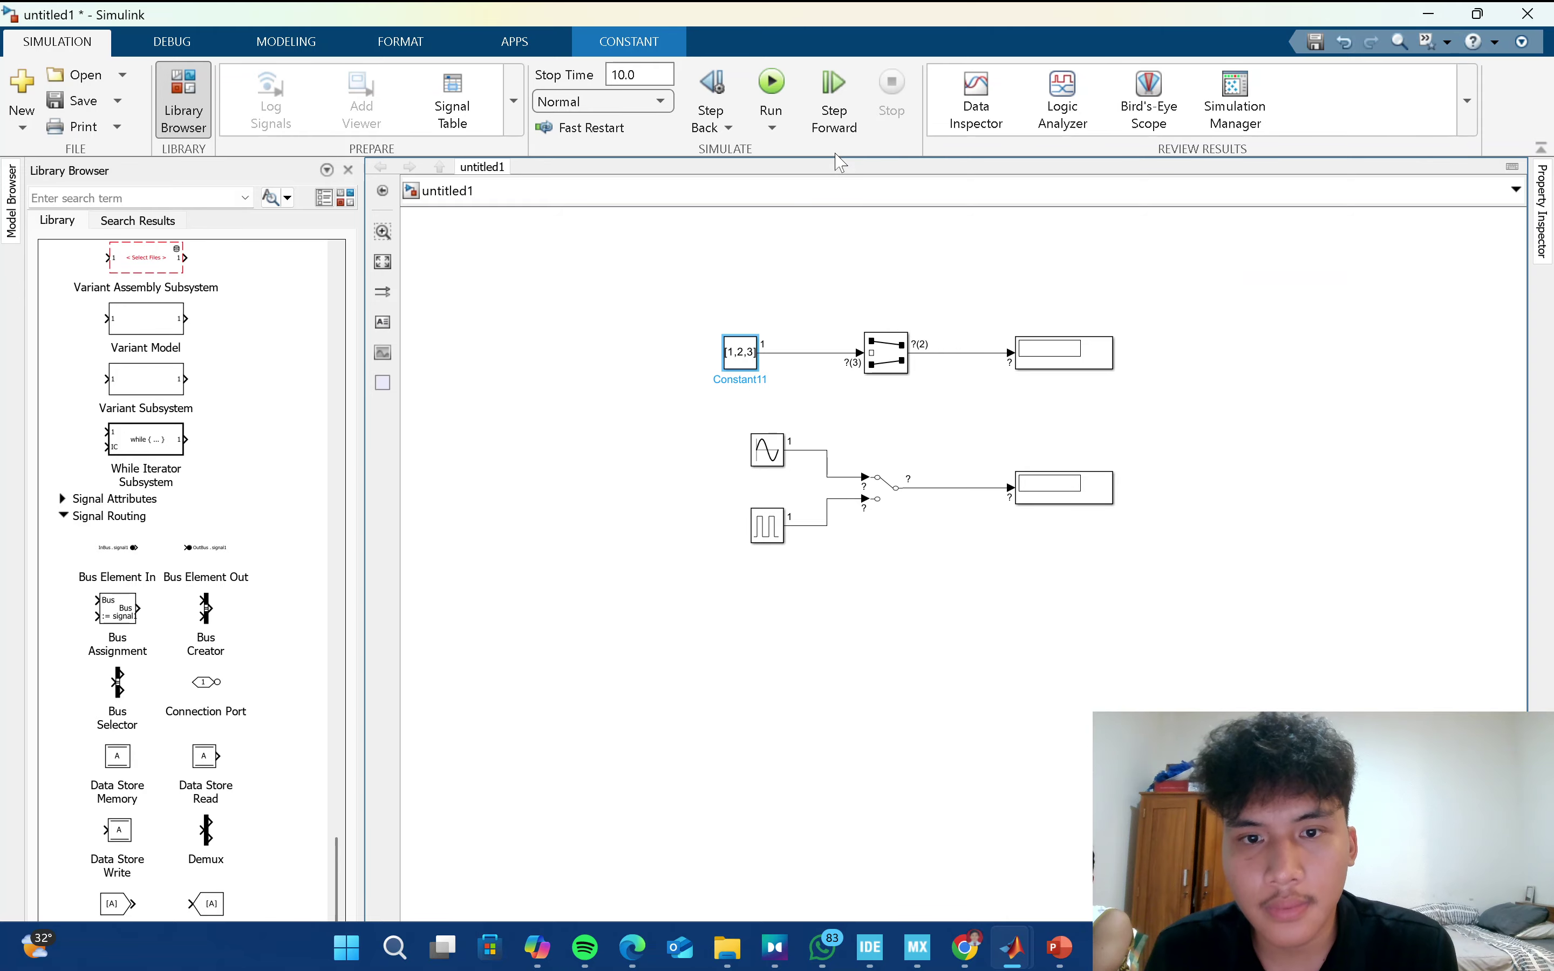
pyautogui.click(1106, 363)
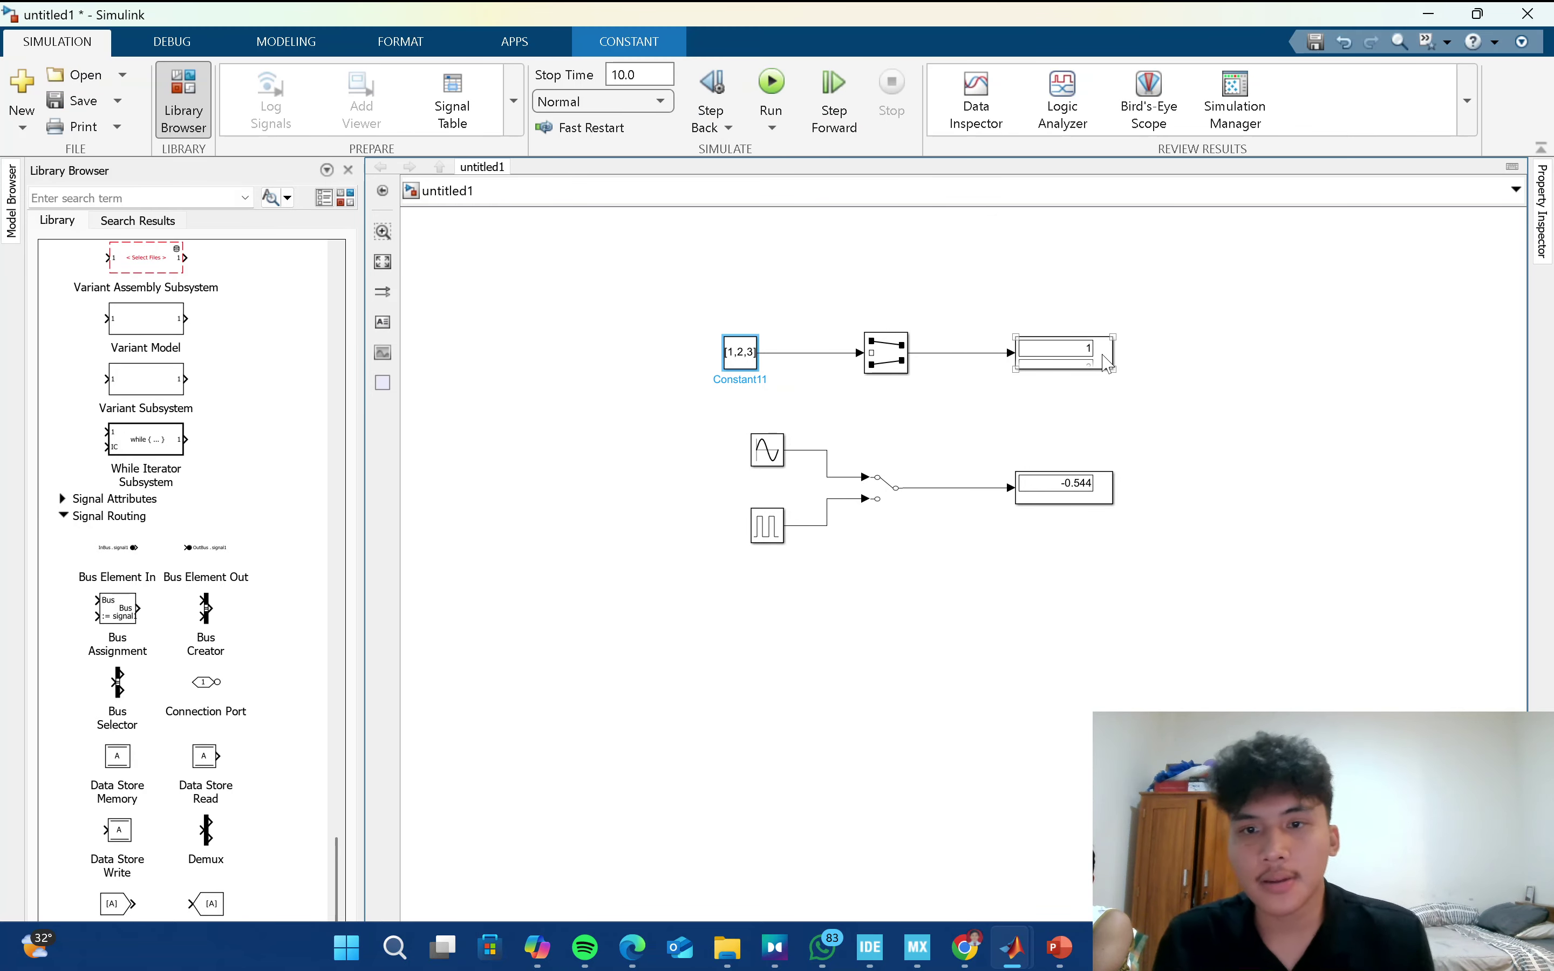
pyautogui.scroll(-1, 1105, 363)
pyautogui.moveTo(1105, 365); pyautogui.dragTo(1222, 425)
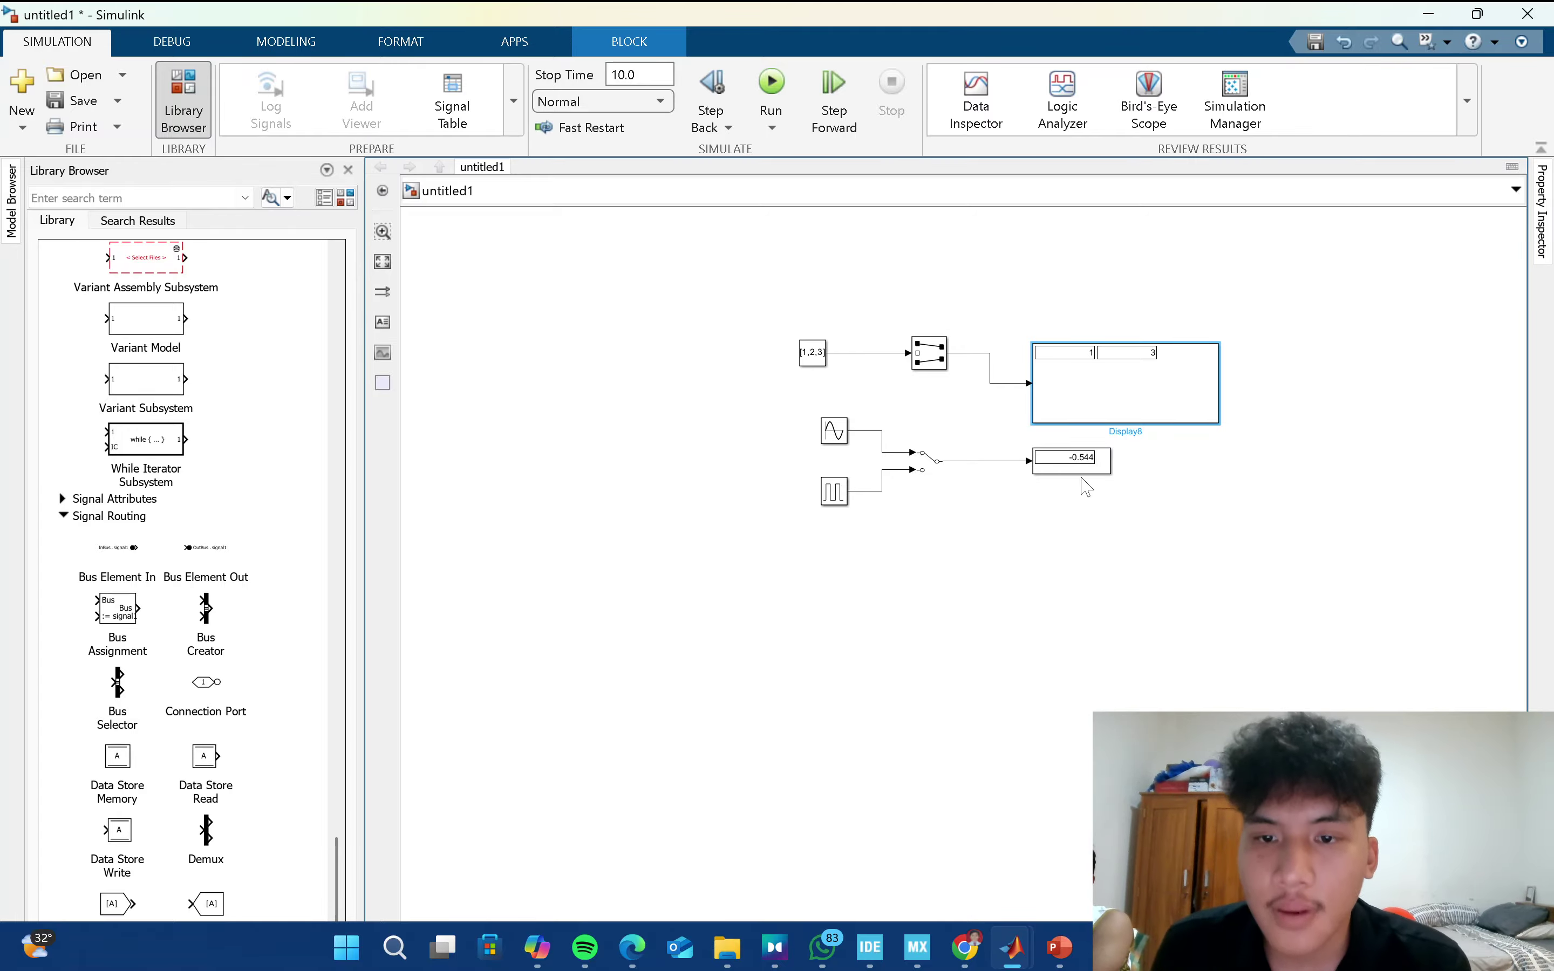
pyautogui.moveTo(1111, 474); pyautogui.dragTo(1184, 534)
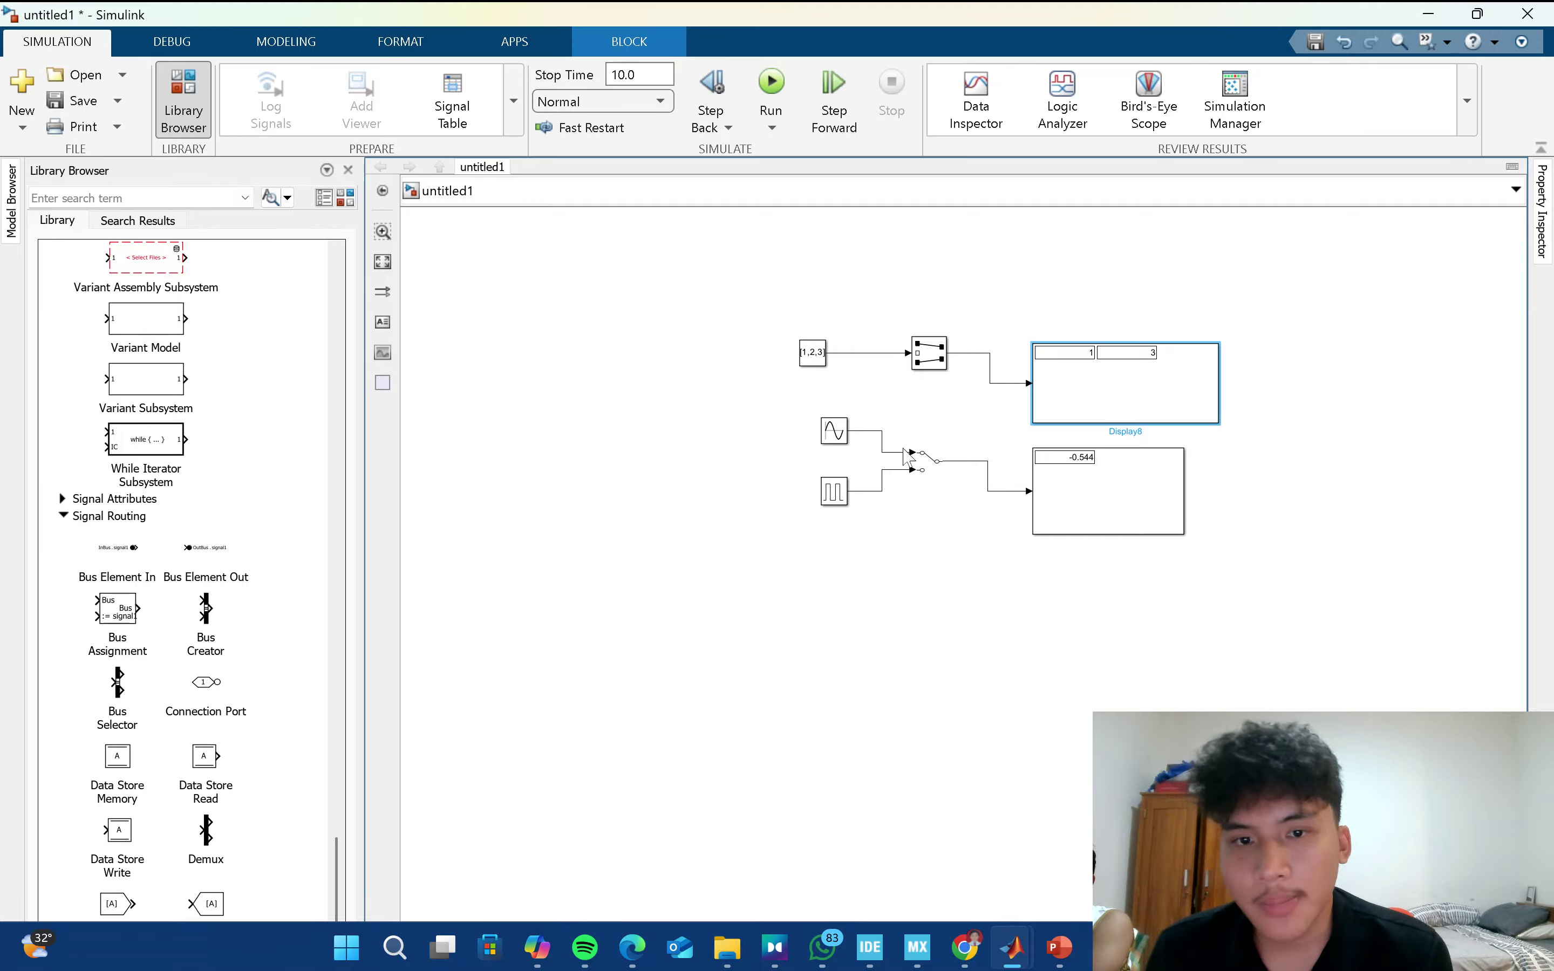
# Flip the Manual Switch to the Pulse Generator input and rerun the simulation.
pyautogui.click(937, 467)
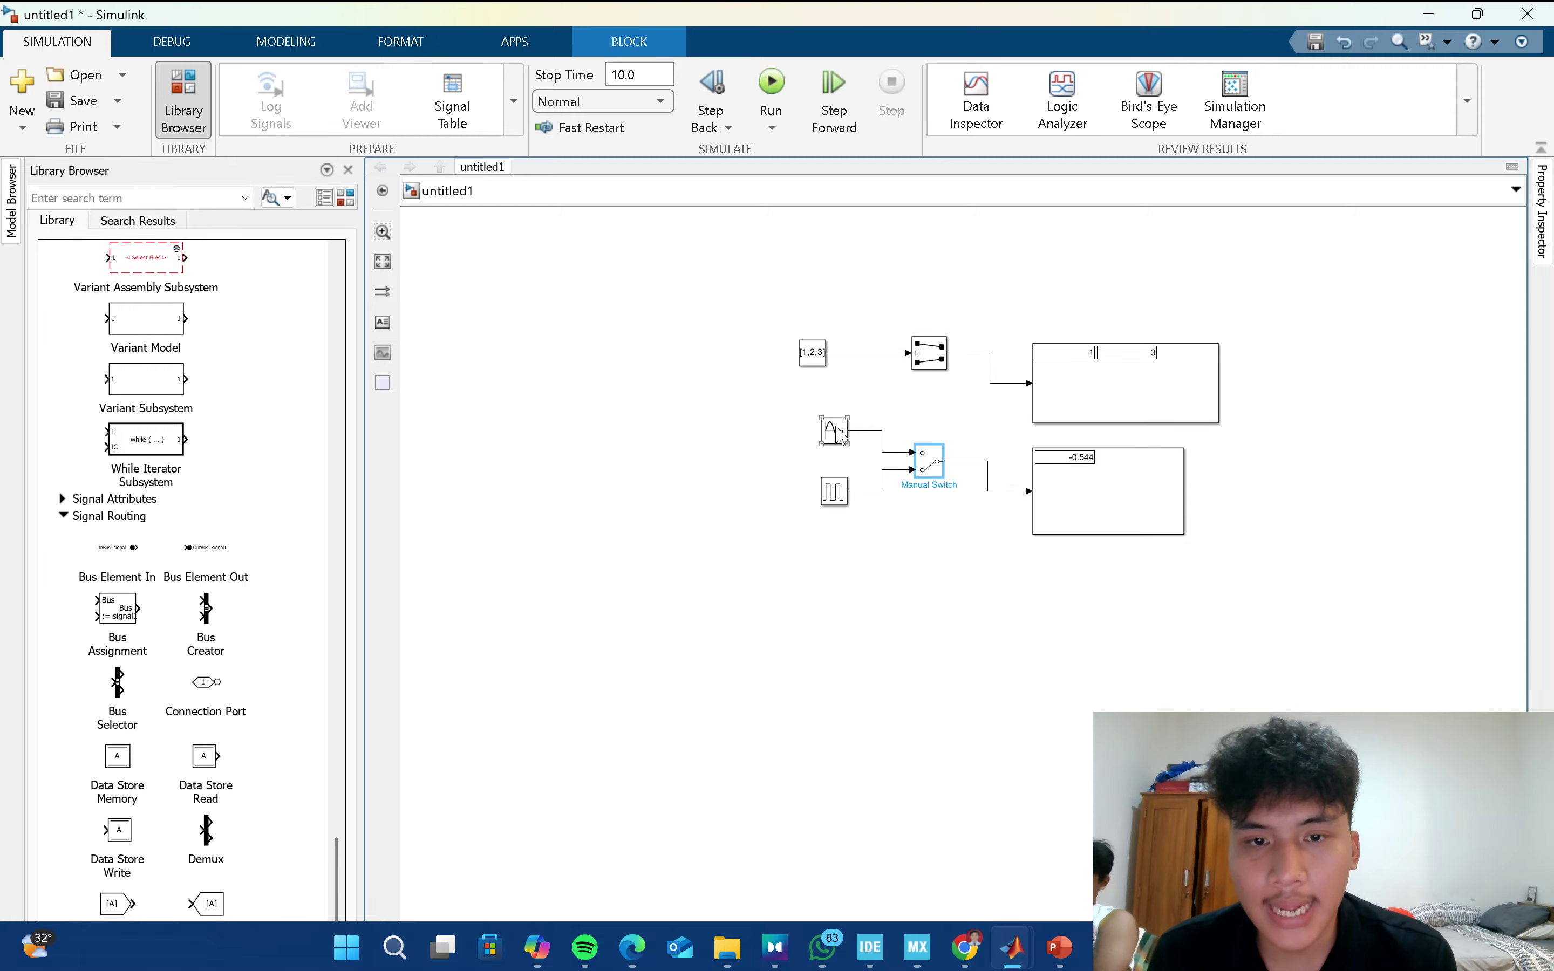
pyautogui.click(773, 97)
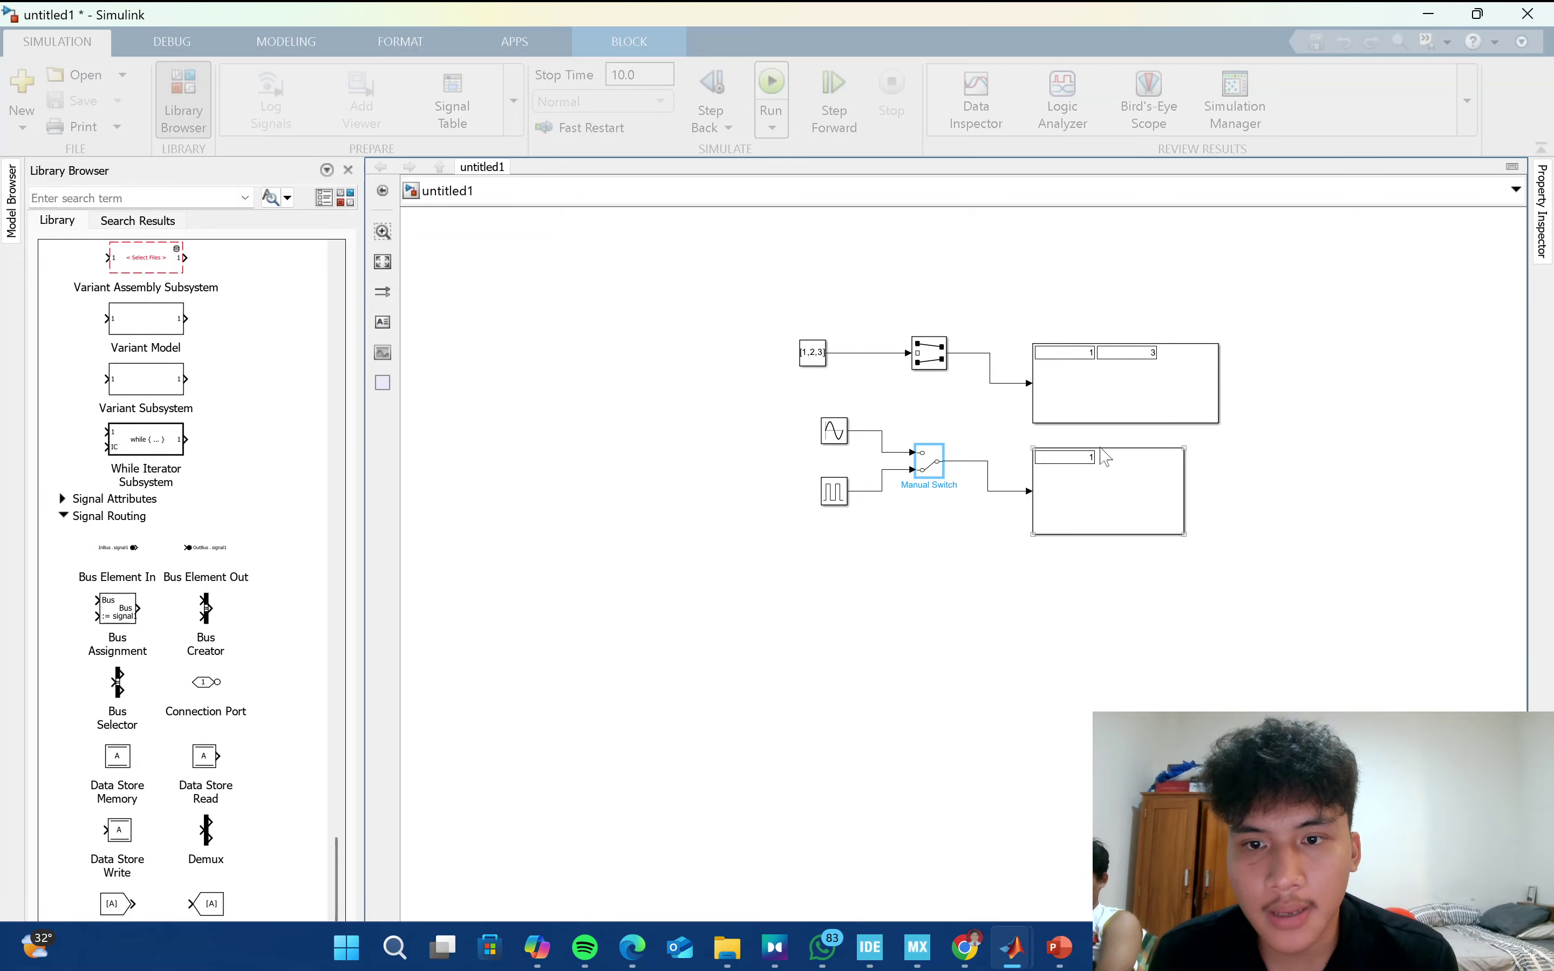
# Review the parameters of the Pulse Generator and Sine Wave blocks feeding the Manual Switch.
pyautogui.doubleClick(835, 491)
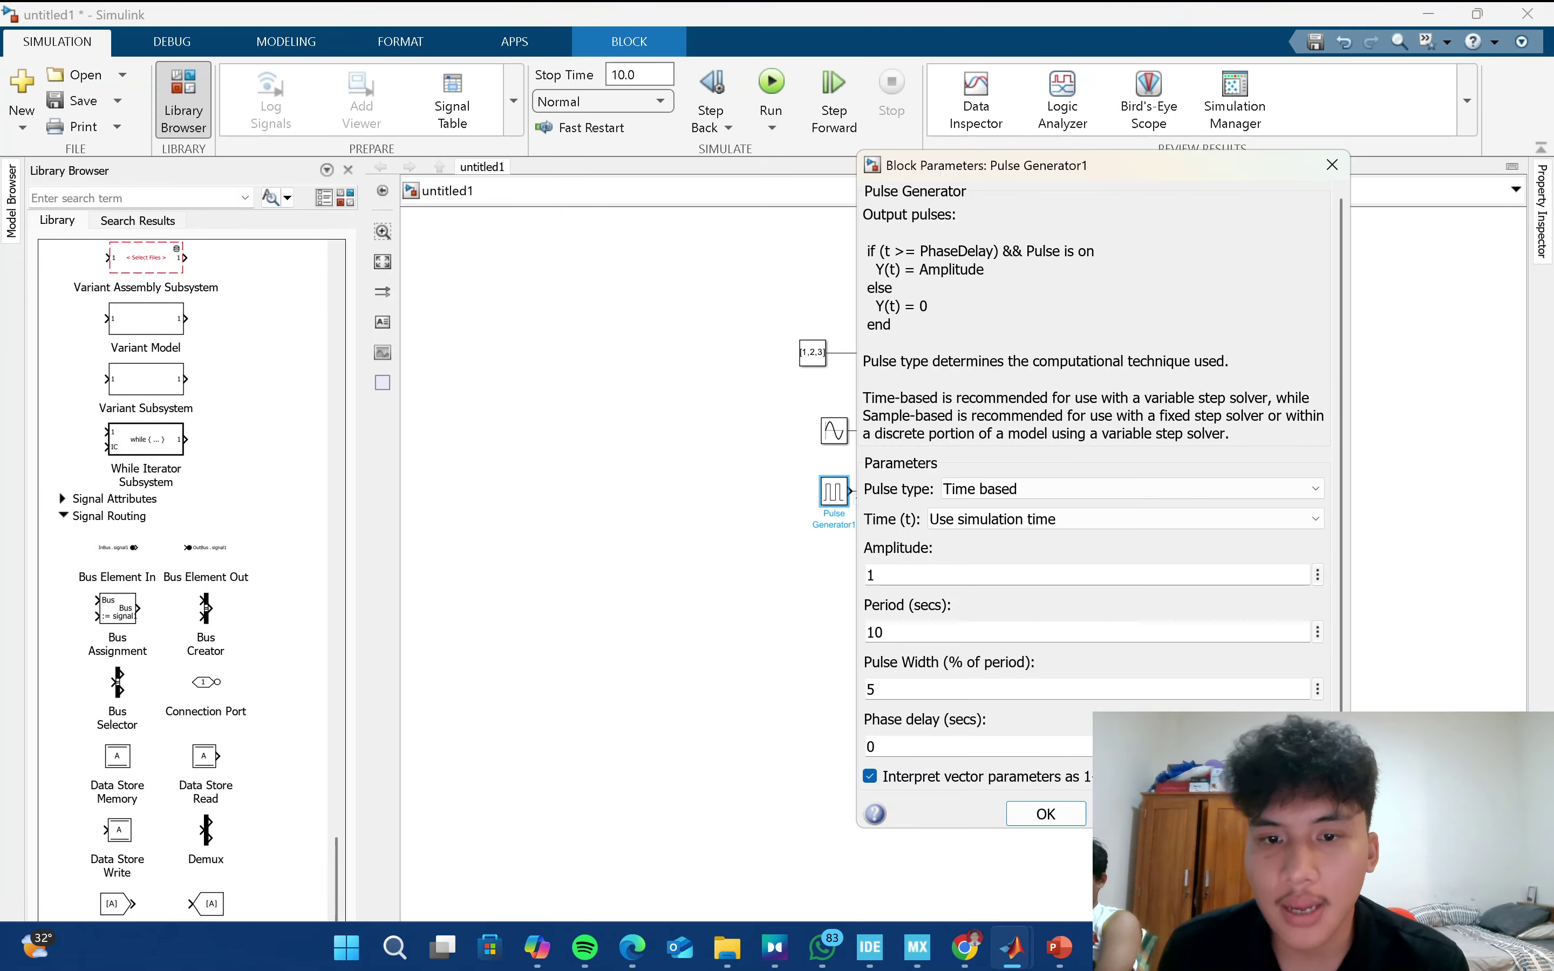
pyautogui.click(1045, 813)
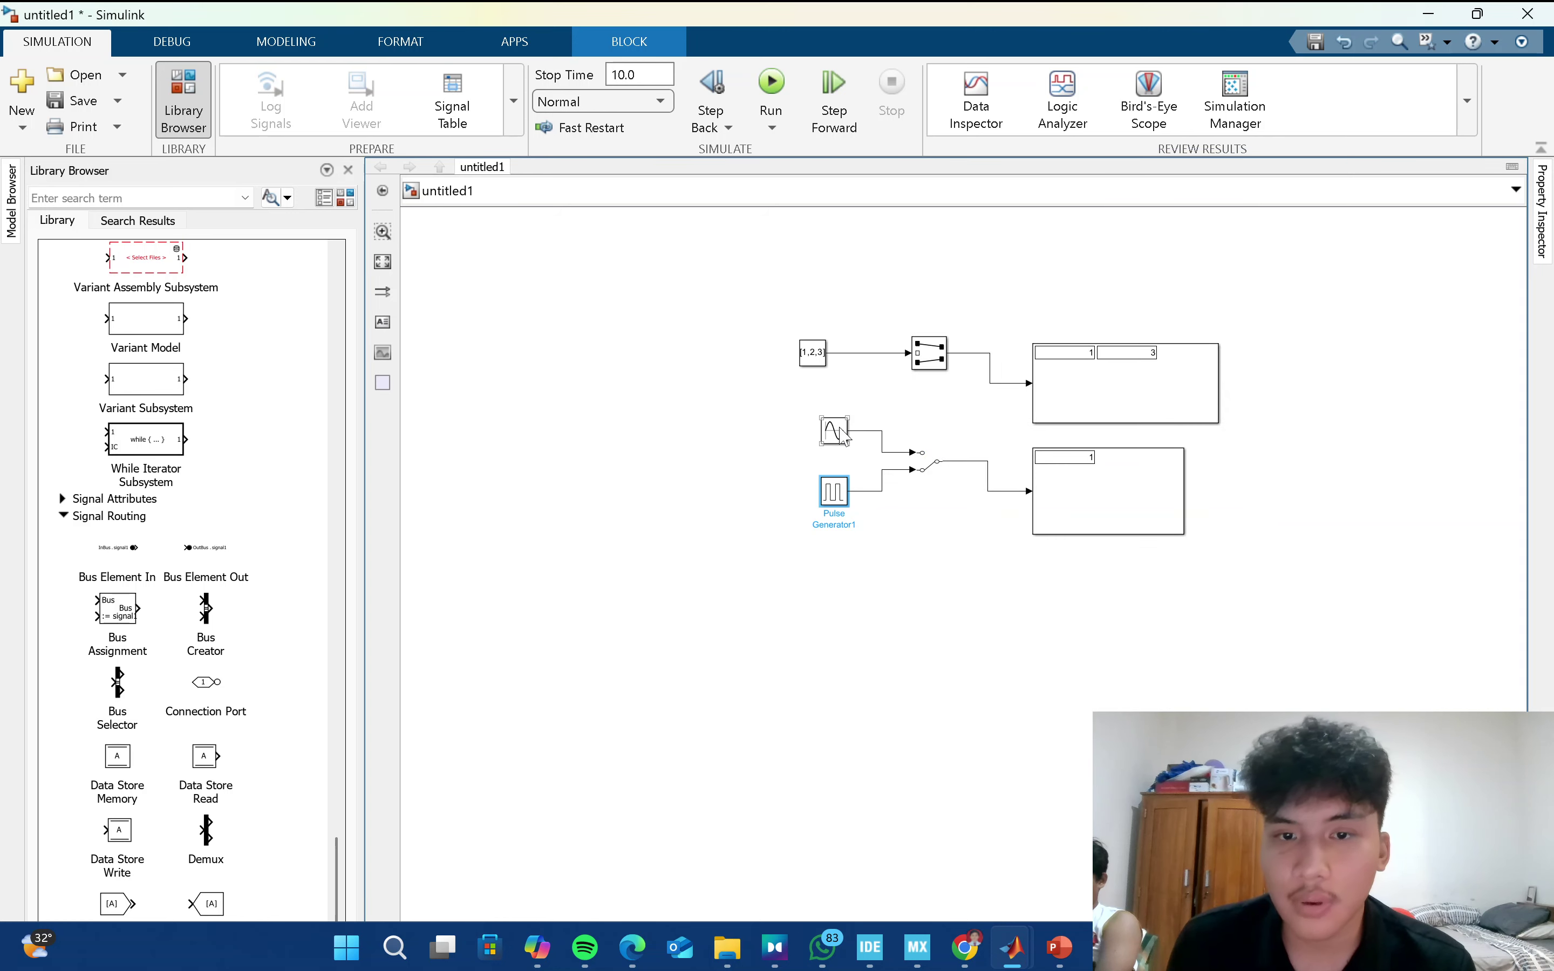
pyautogui.doubleClick(834, 432)
pyautogui.scroll(-2, 1037, 675)
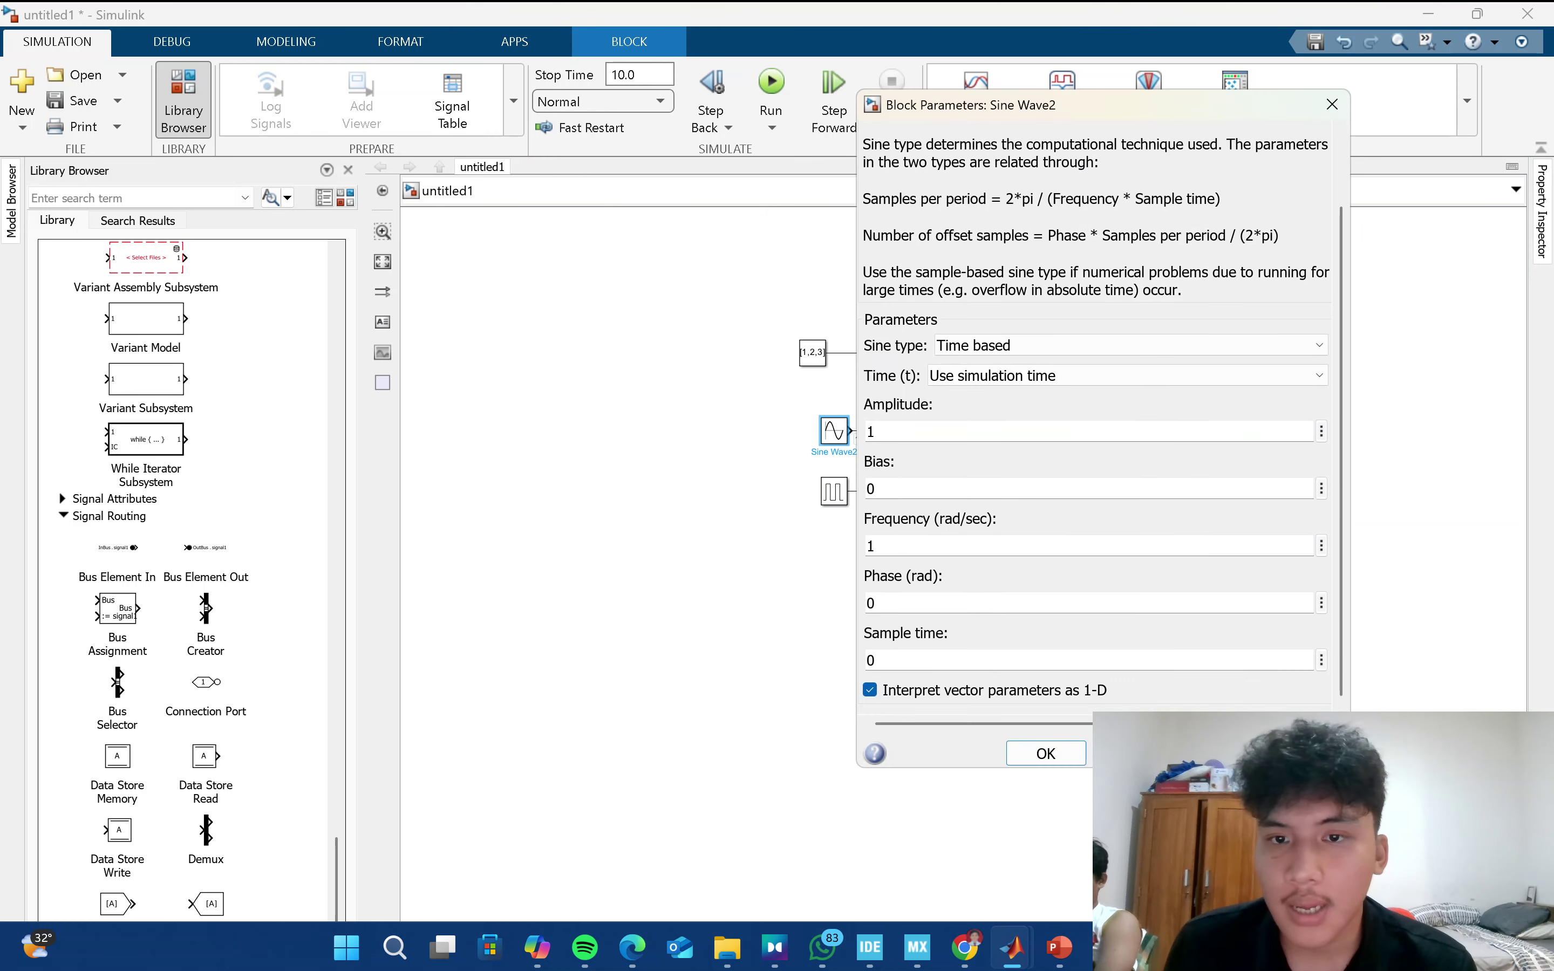
pyautogui.scroll(1, 1069, 731)
pyautogui.click(1045, 752)
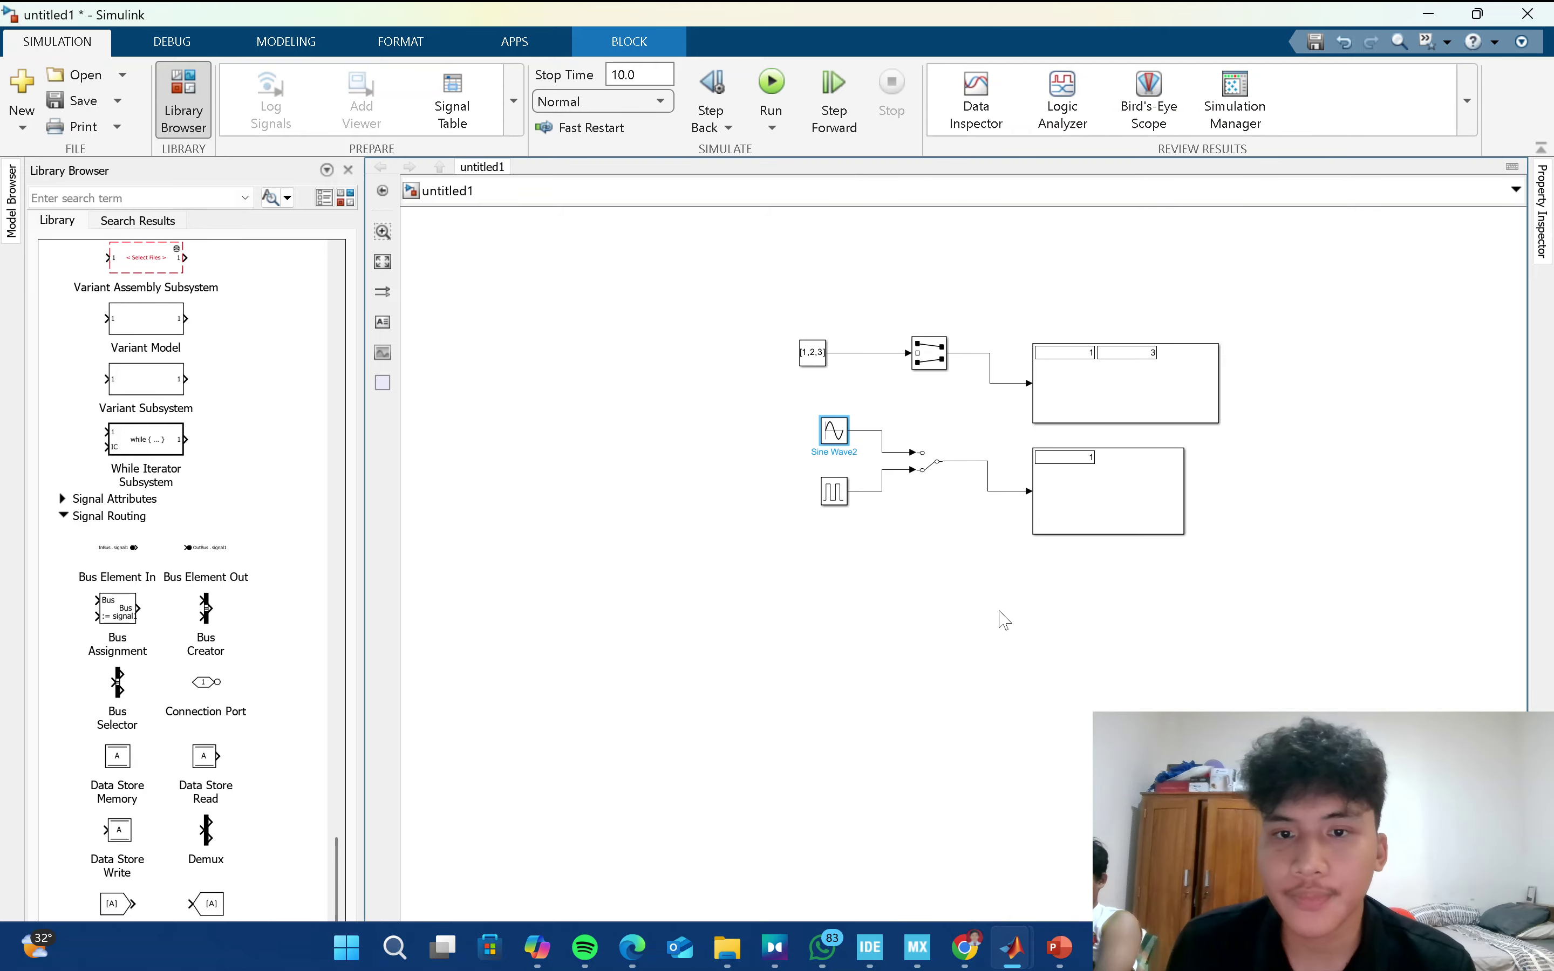
# Delete both circuits from untitled1, and copy the OR Logical Operator circuit from the untitled model into its middle.
pyautogui.moveTo(725, 255); pyautogui.dragTo(1336, 614)
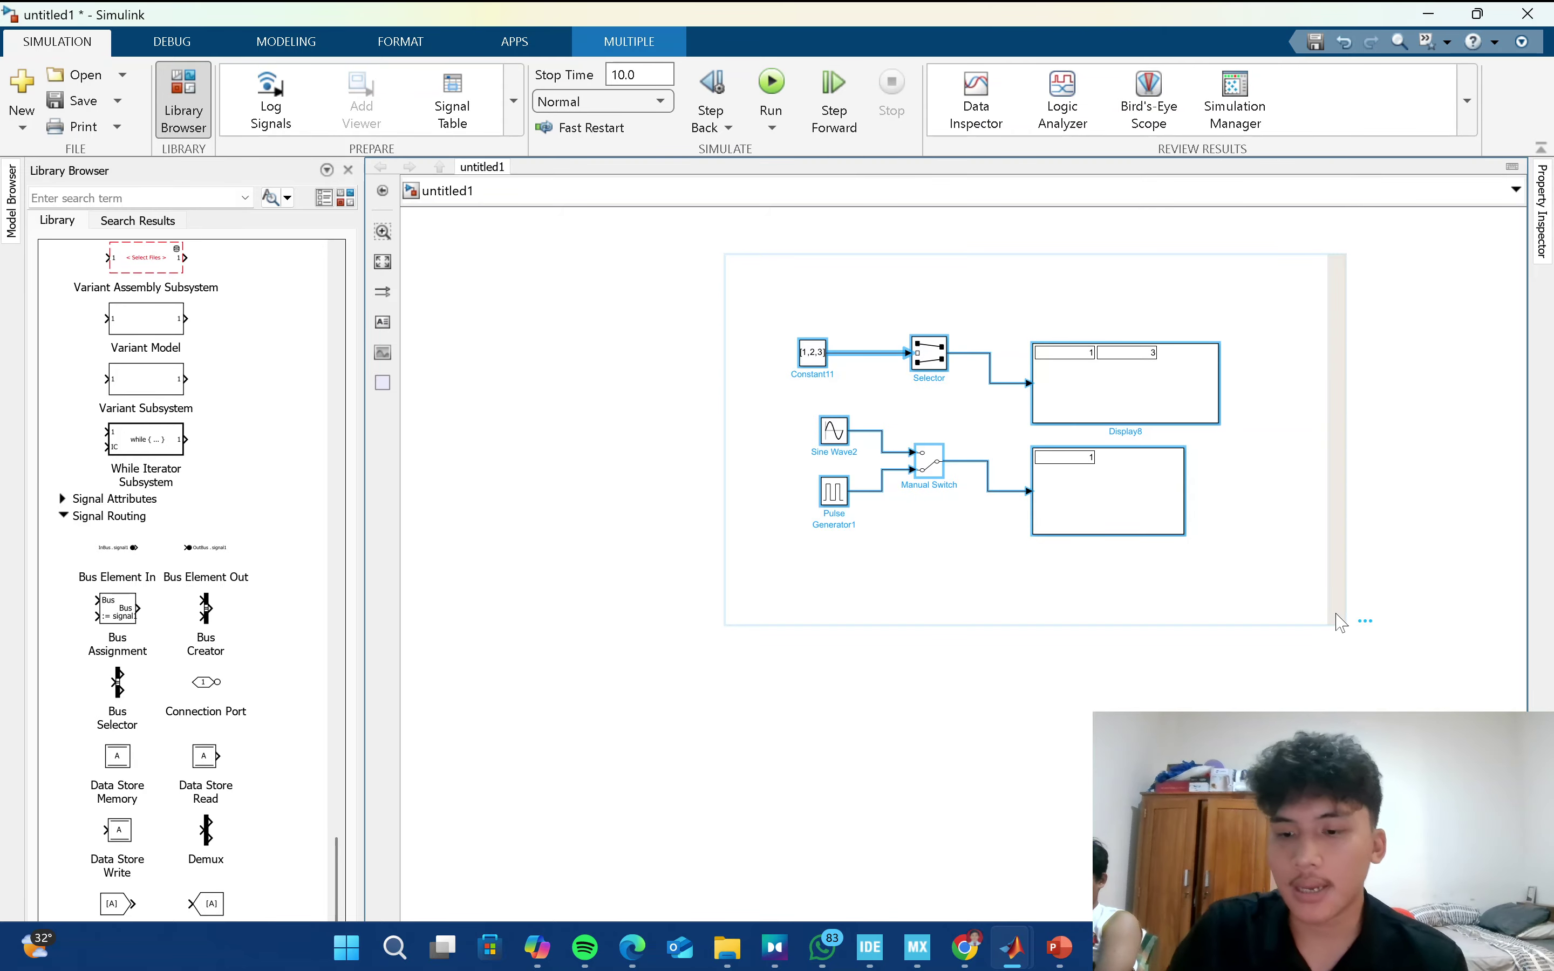
pyautogui.press('Delete')
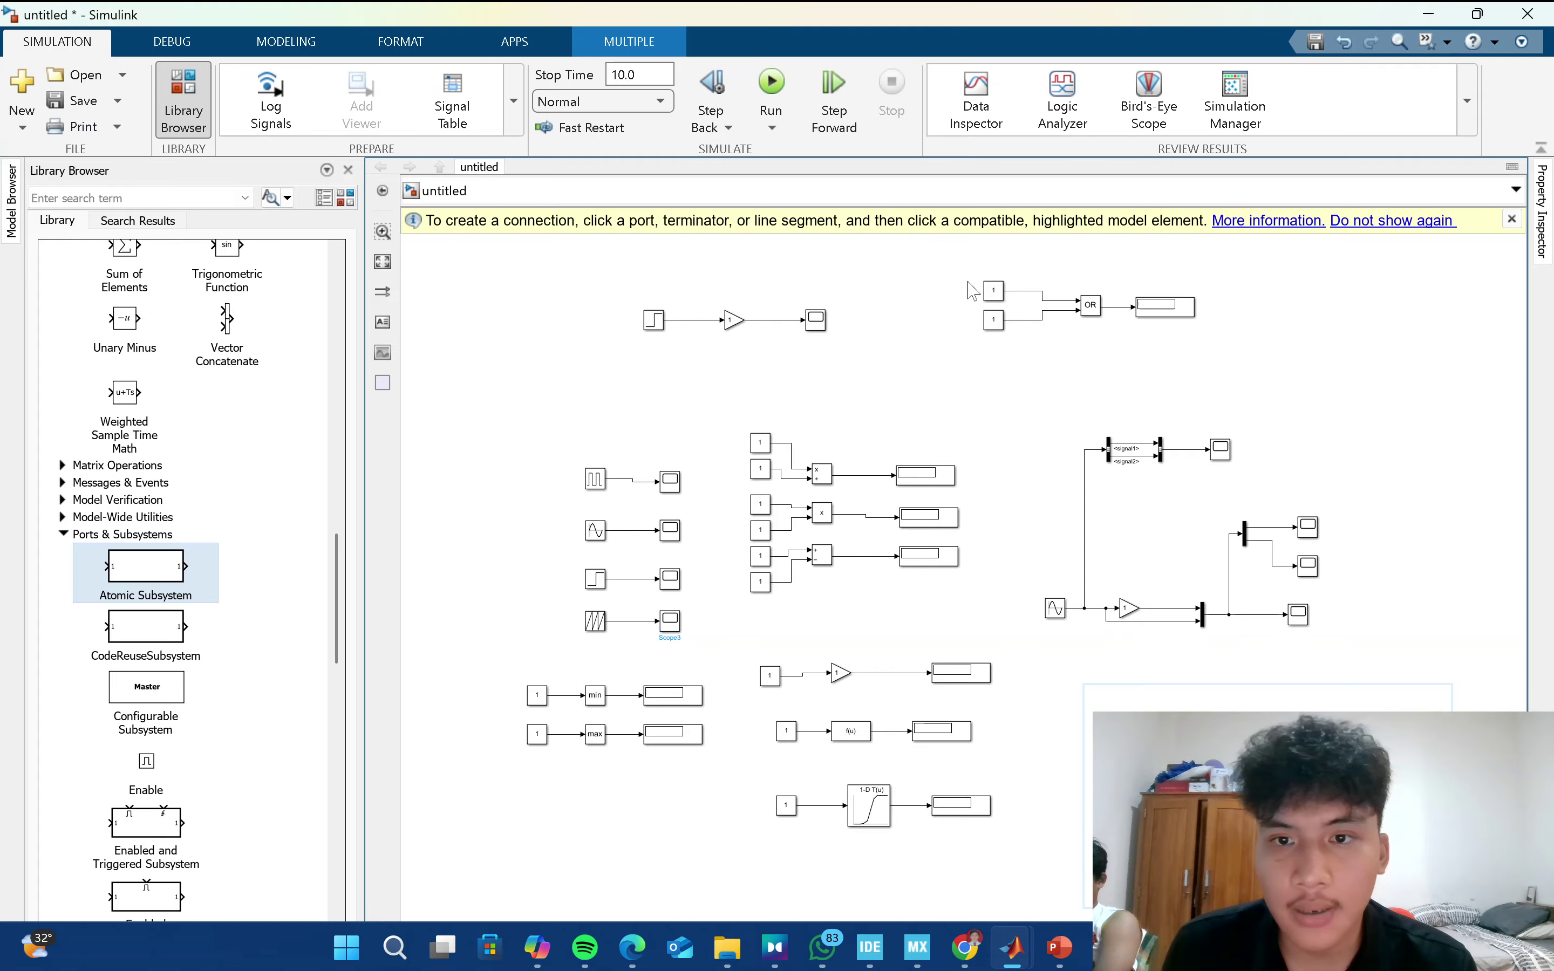
pyautogui.moveTo(962, 265); pyautogui.dragTo(1253, 364)
pyautogui.hotkey('ctrl', 'c')
pyautogui.hotkey('alt', 'Tab')
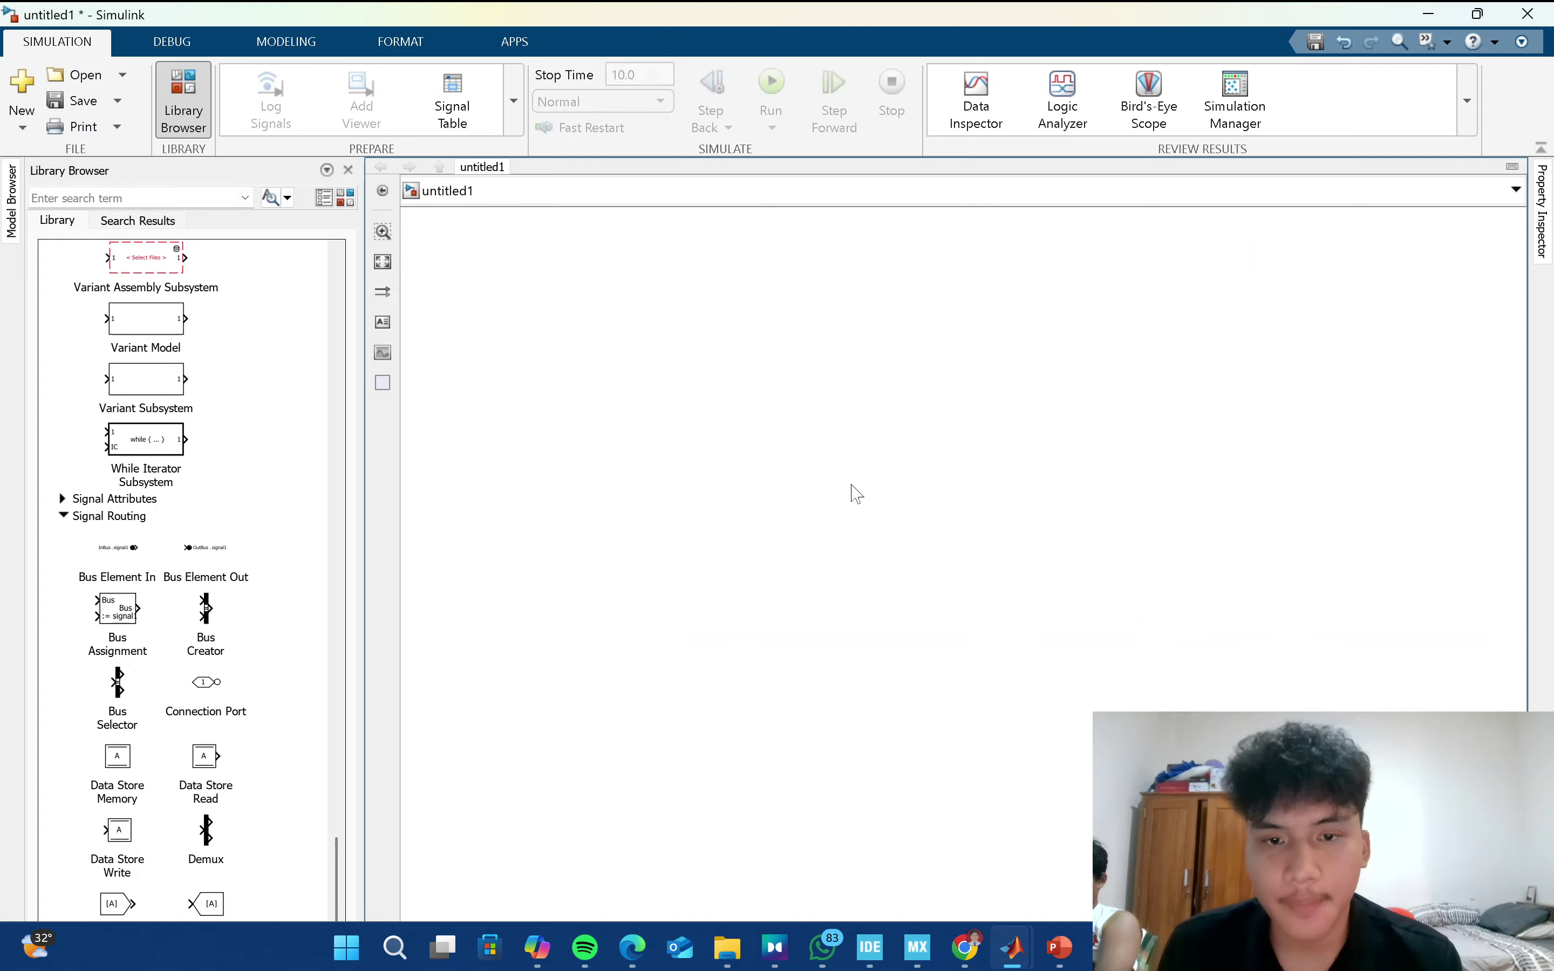
pyautogui.hotkey('ctrl', 'v')
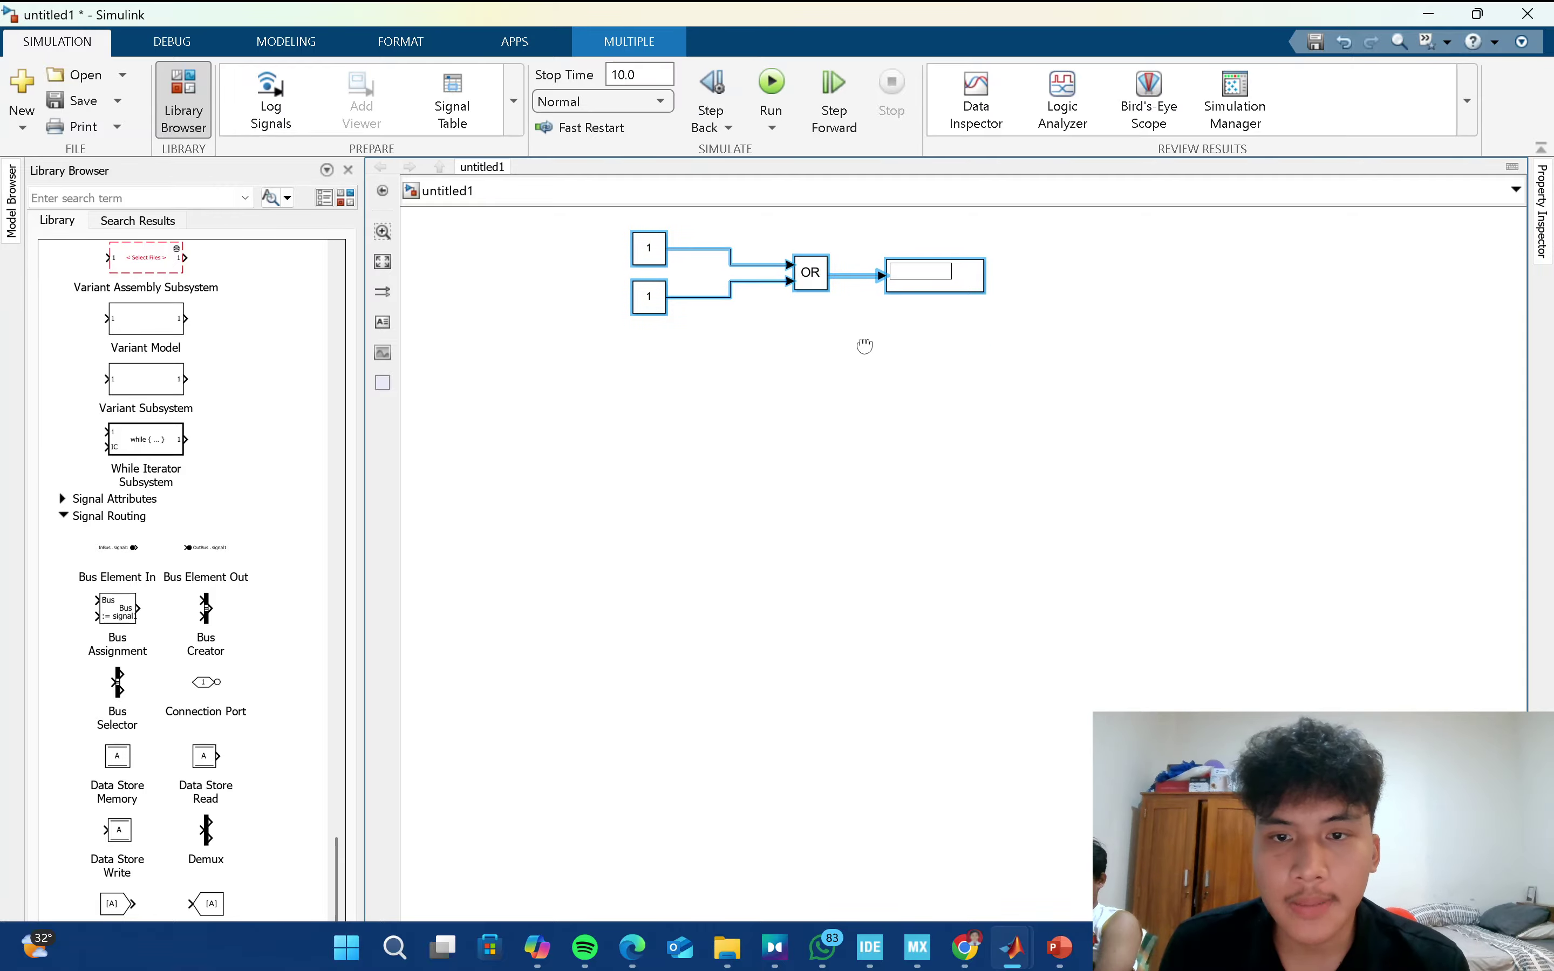
pyautogui.moveTo(824, 276); pyautogui.dragTo(841, 504)
# Change the Logical Operator block from OR to AND and look over the other available operators.
pyautogui.click(831, 500)
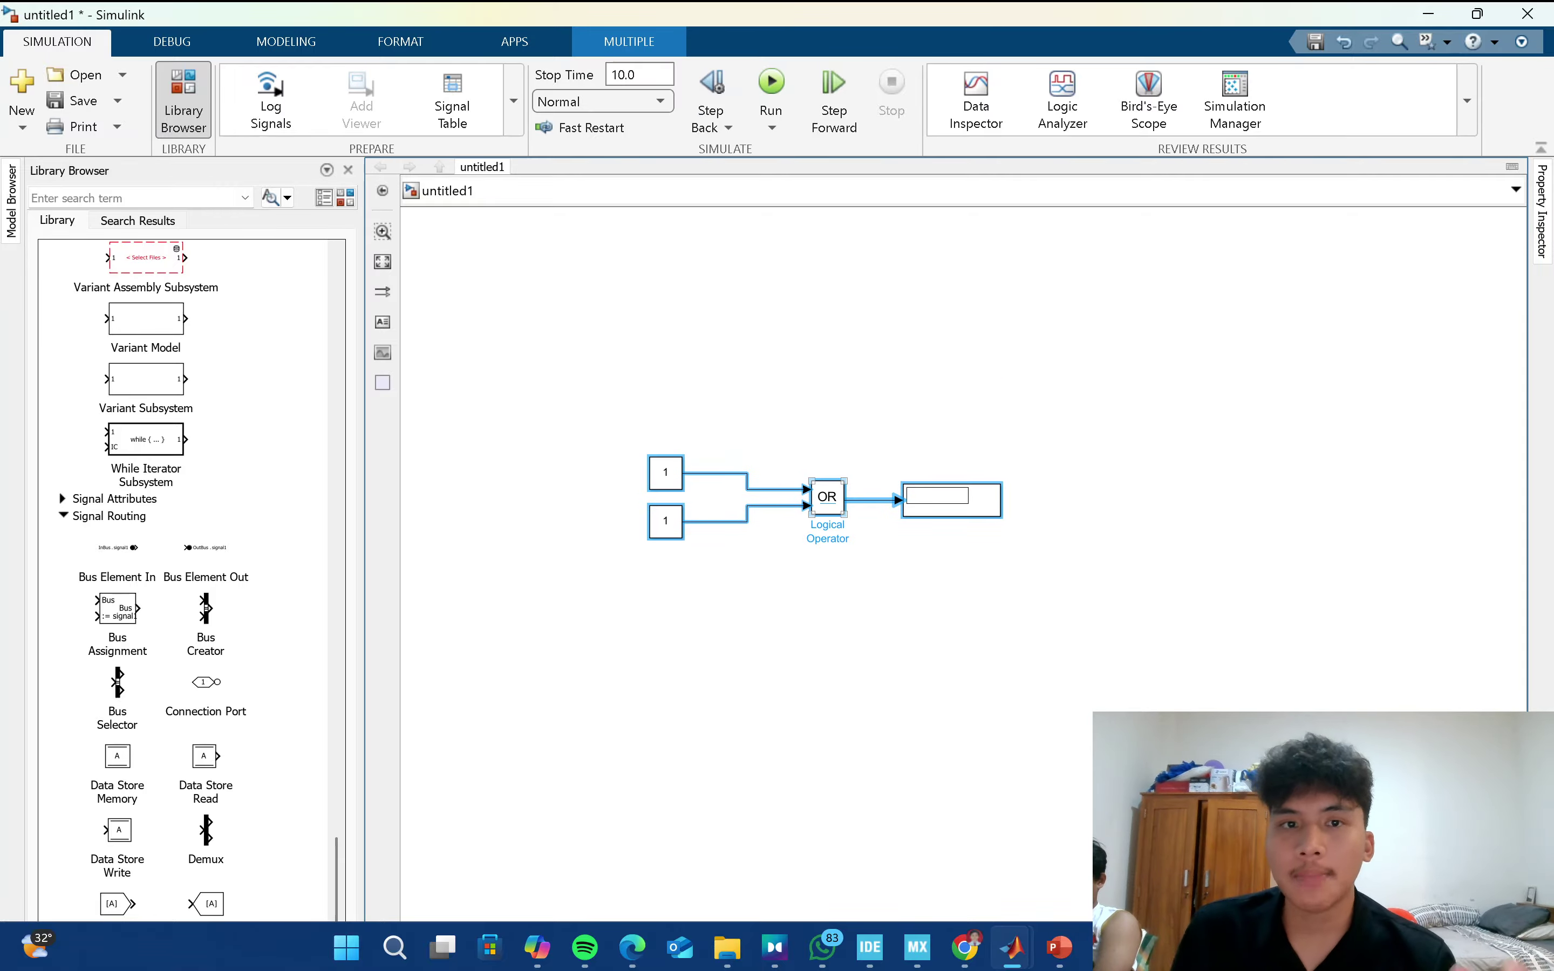
pyautogui.click(832, 500)
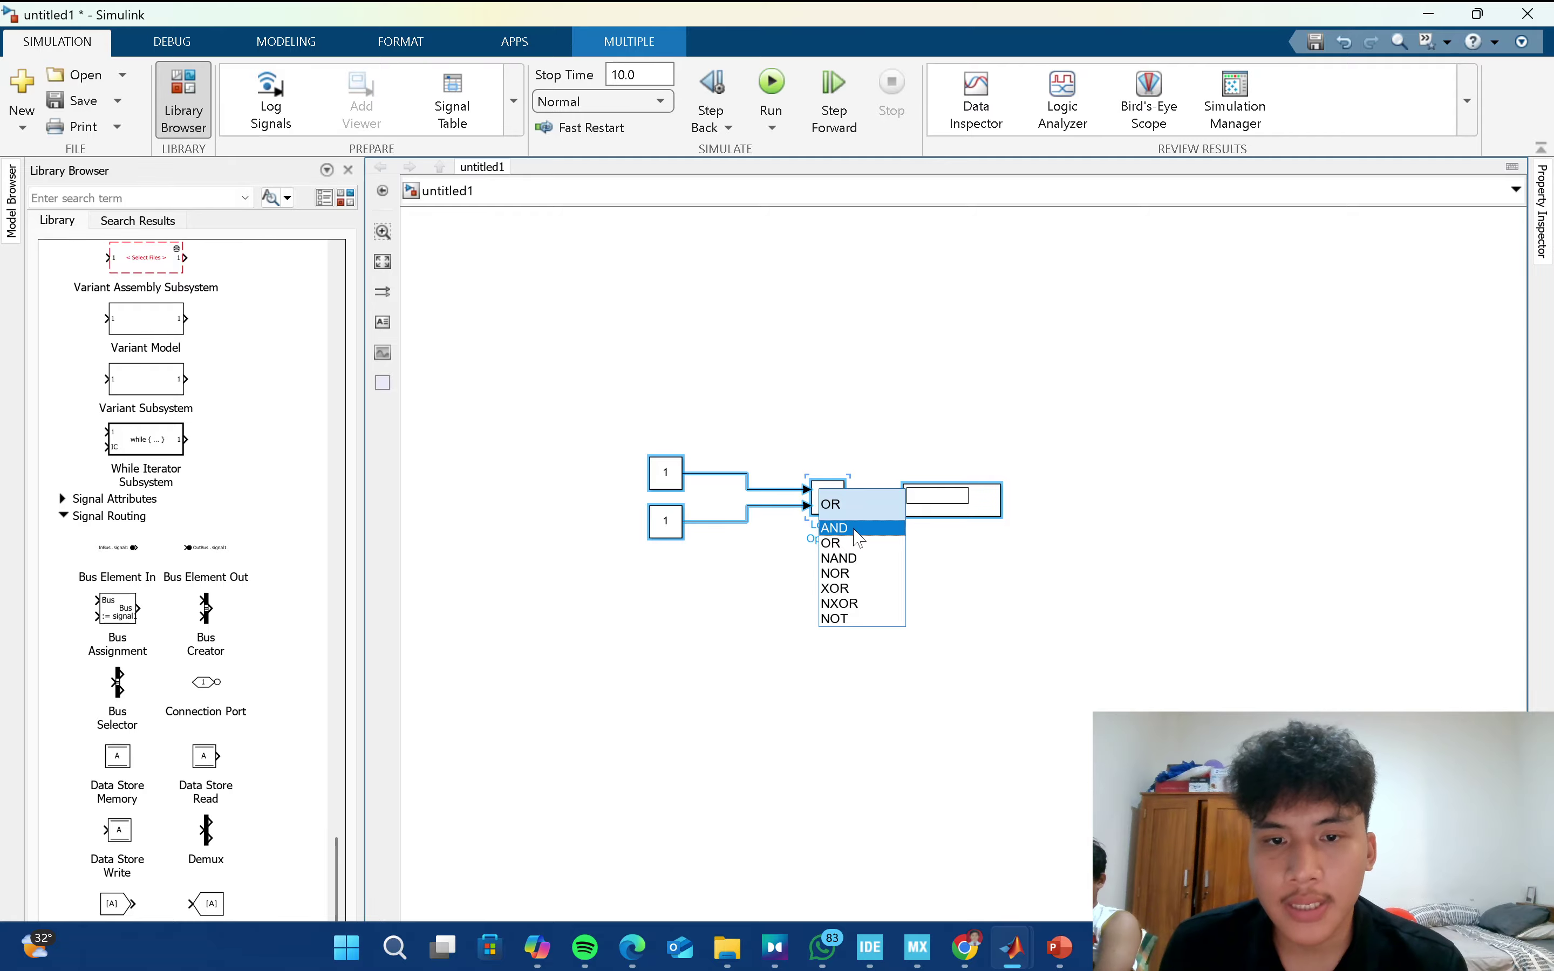
pyautogui.click(854, 528)
pyautogui.click(829, 505)
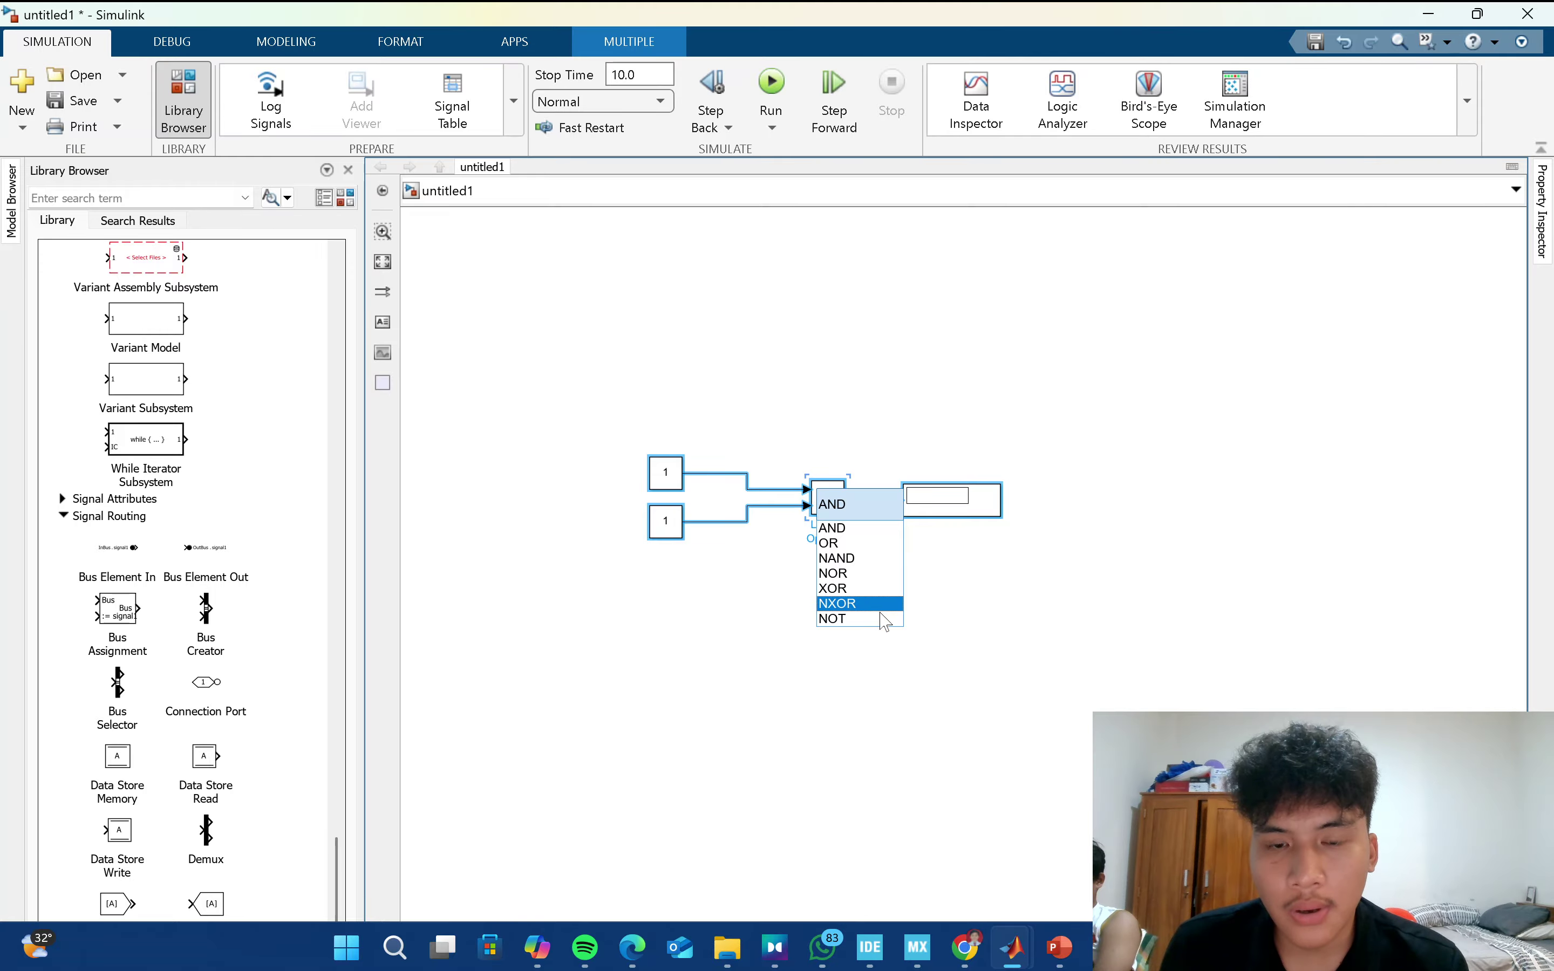
pyautogui.click(1483, 947)
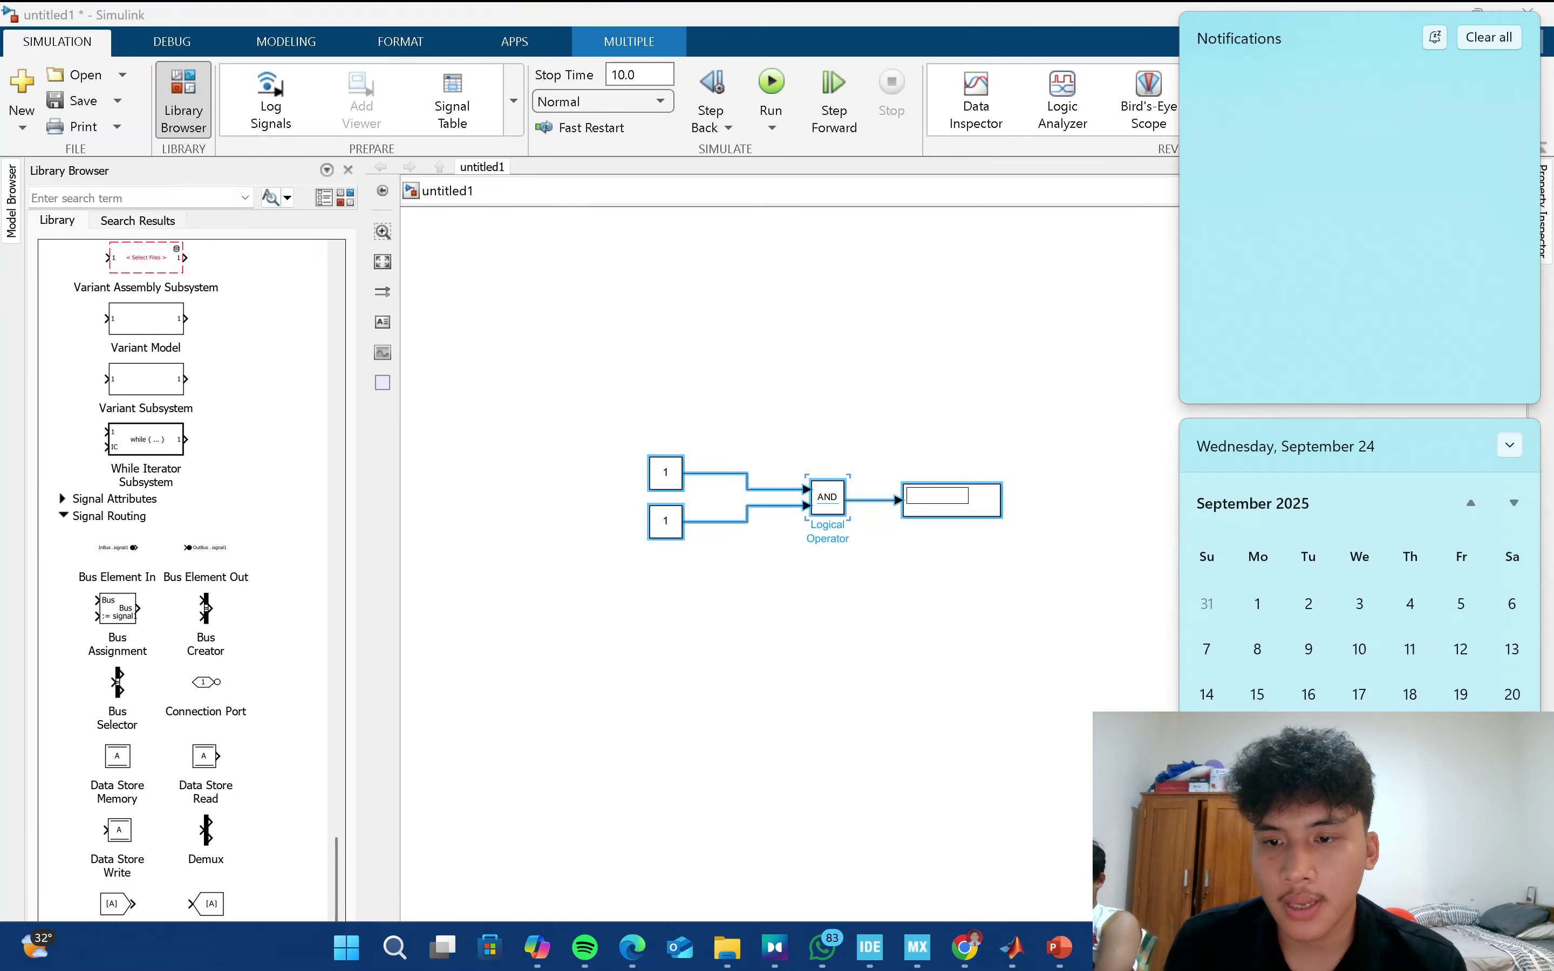
pyautogui.click(1130, 771)
pyautogui.press('super+a')
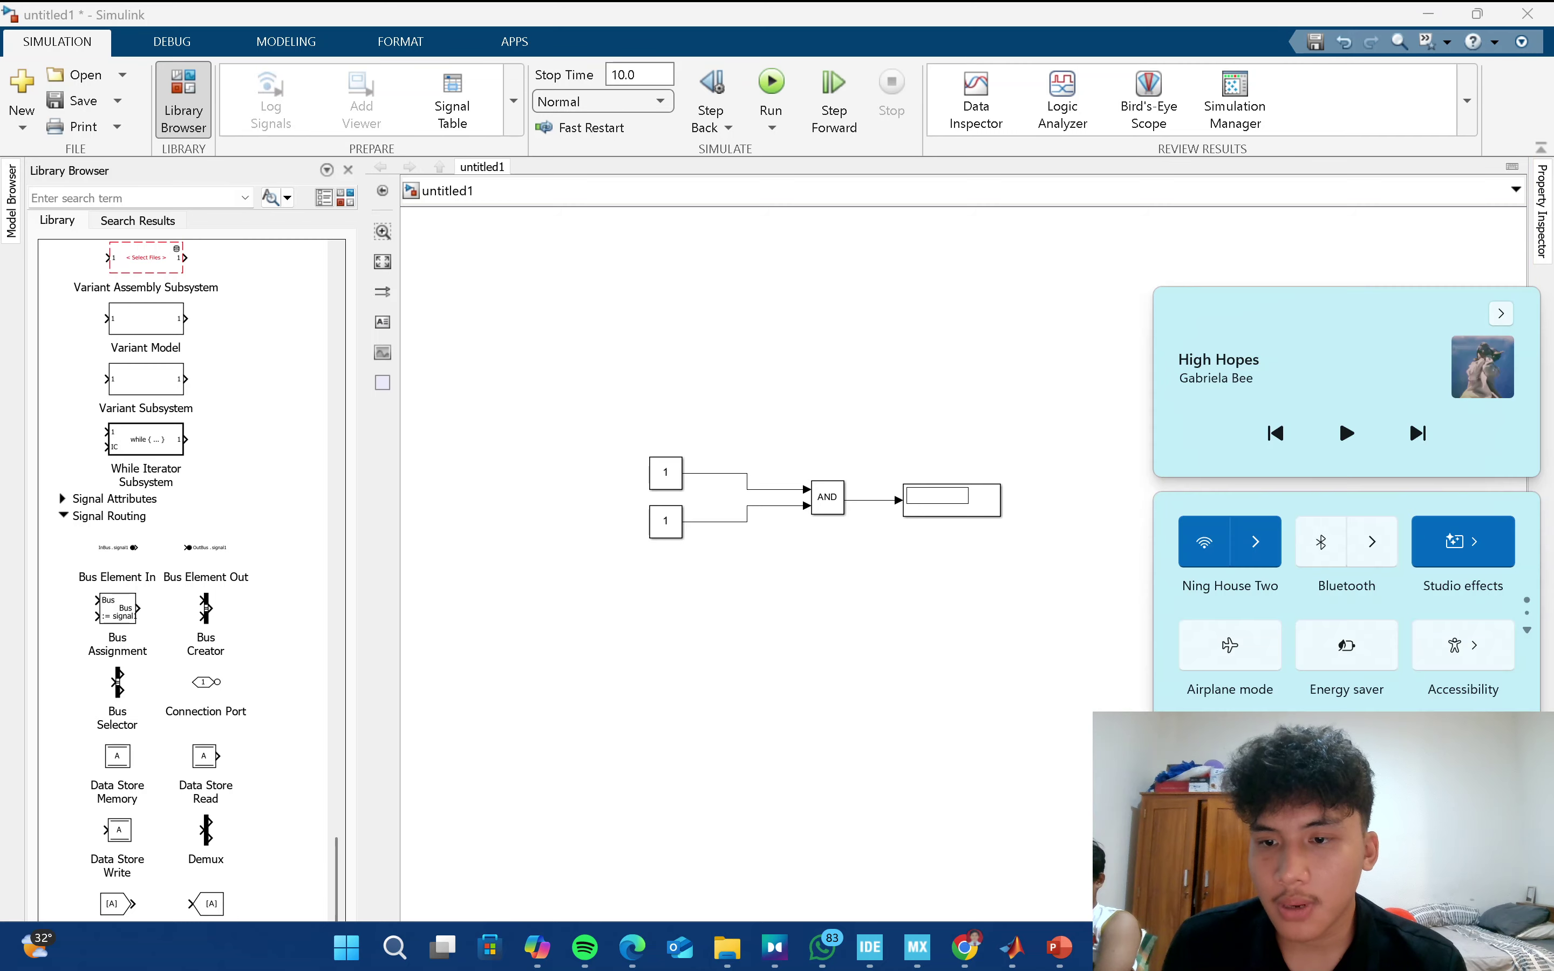
pyautogui.scroll(-1, 1347, 610)
pyautogui.click(1251, 562)
pyautogui.click(902, 591)
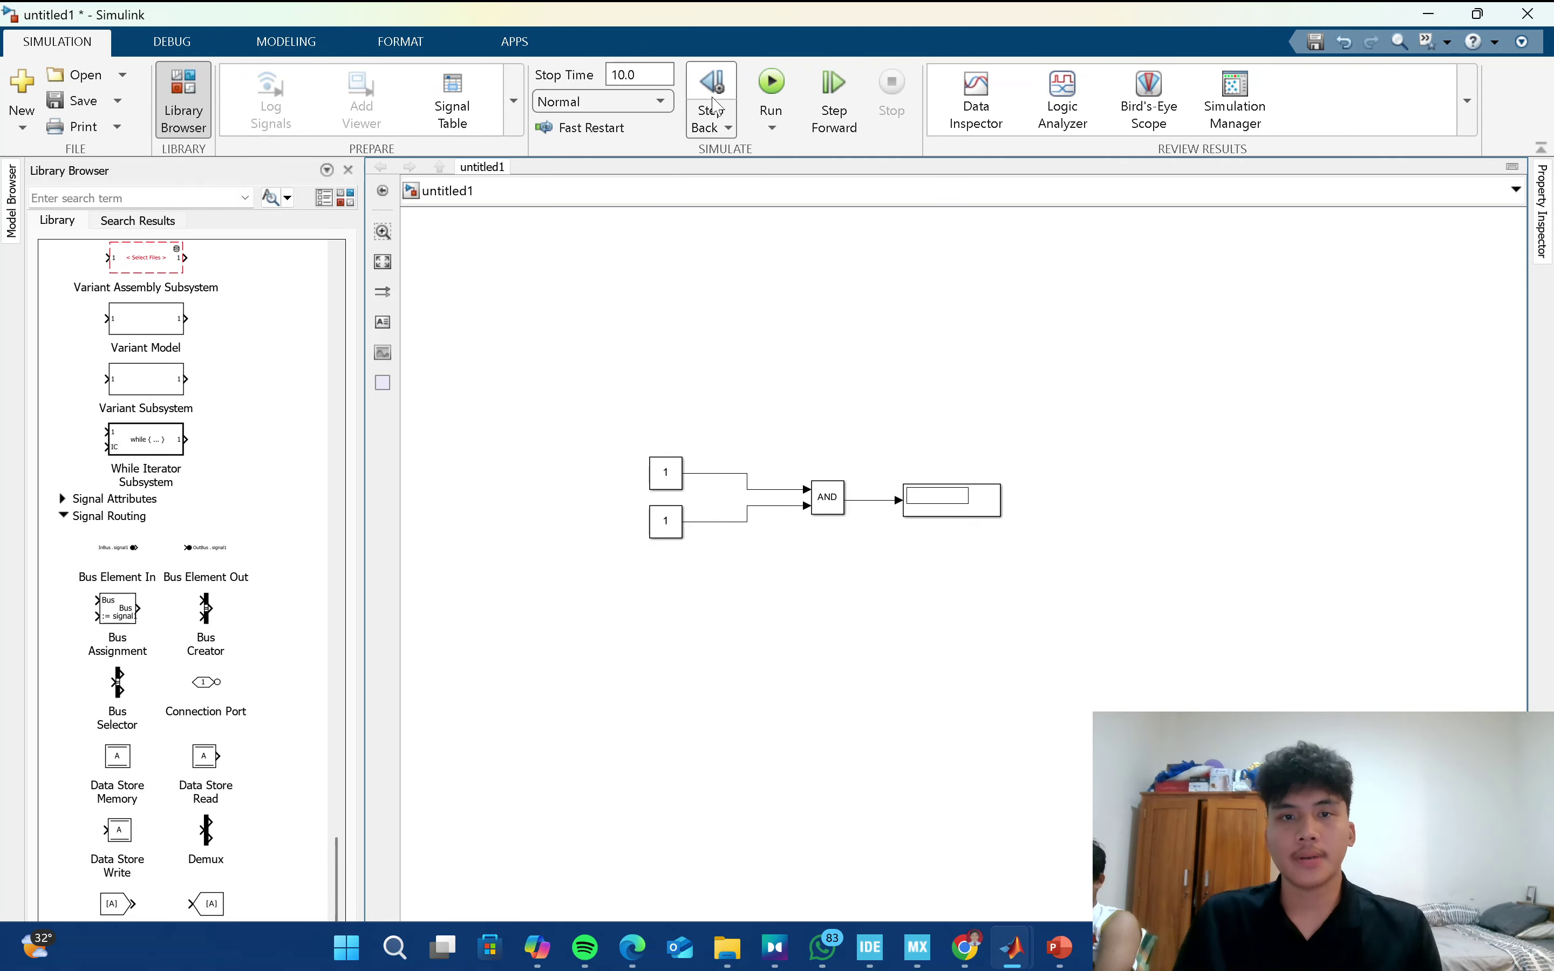
# Run the simulation of the AND circuit, and remove the whole circuit from untitled1.
pyautogui.click(771, 90)
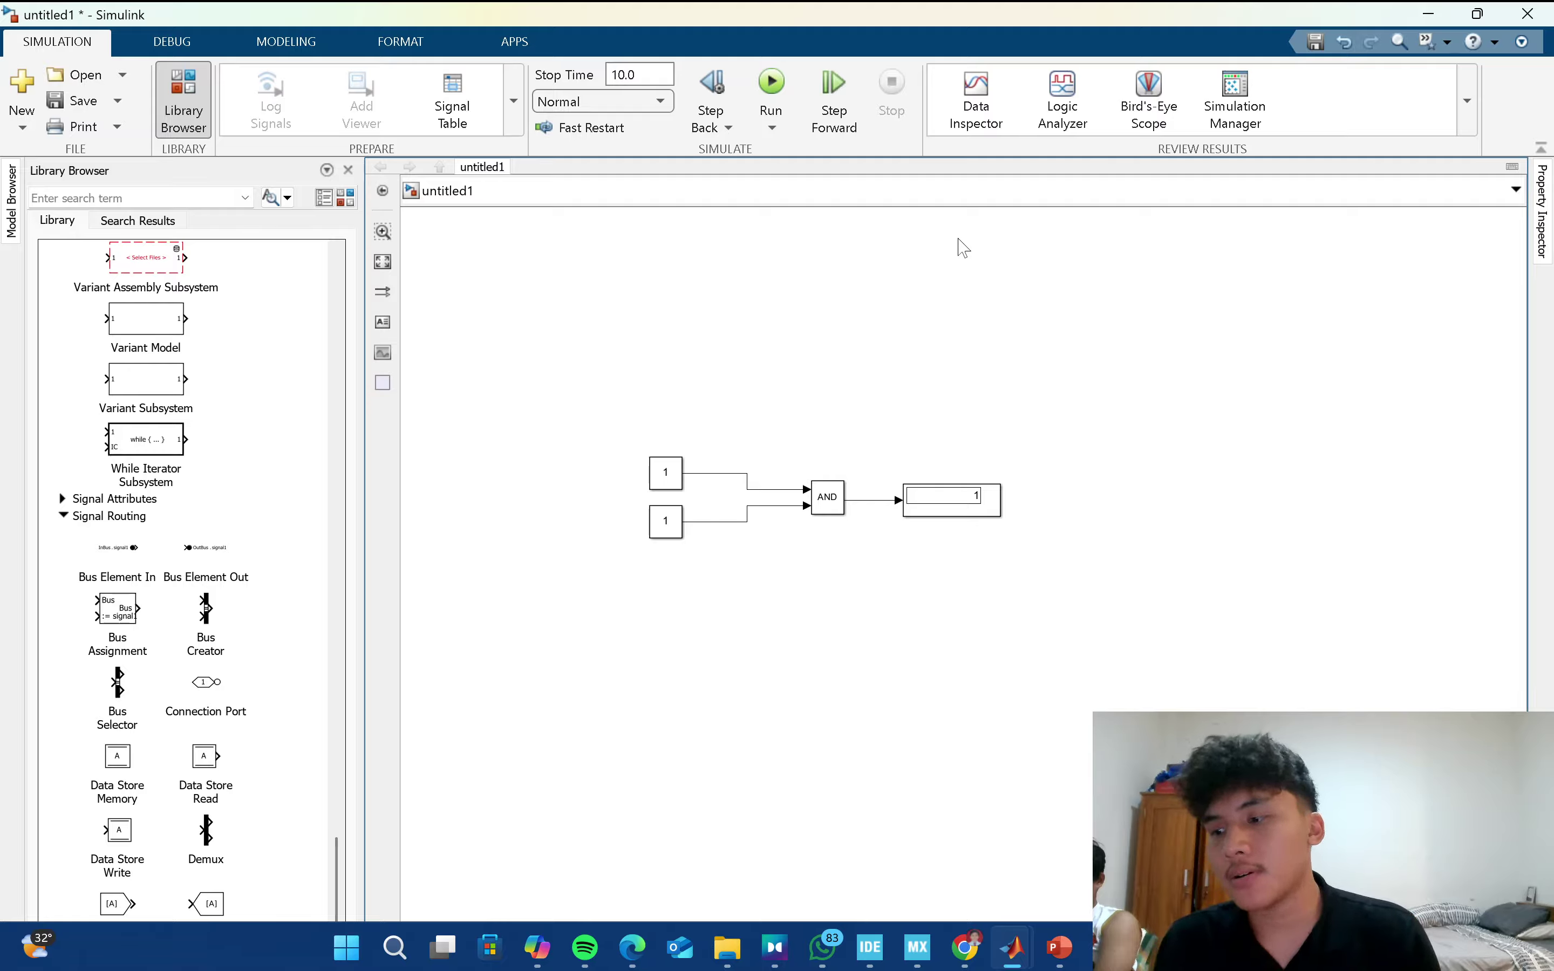
pyautogui.moveTo(621, 405); pyautogui.dragTo(1179, 691)
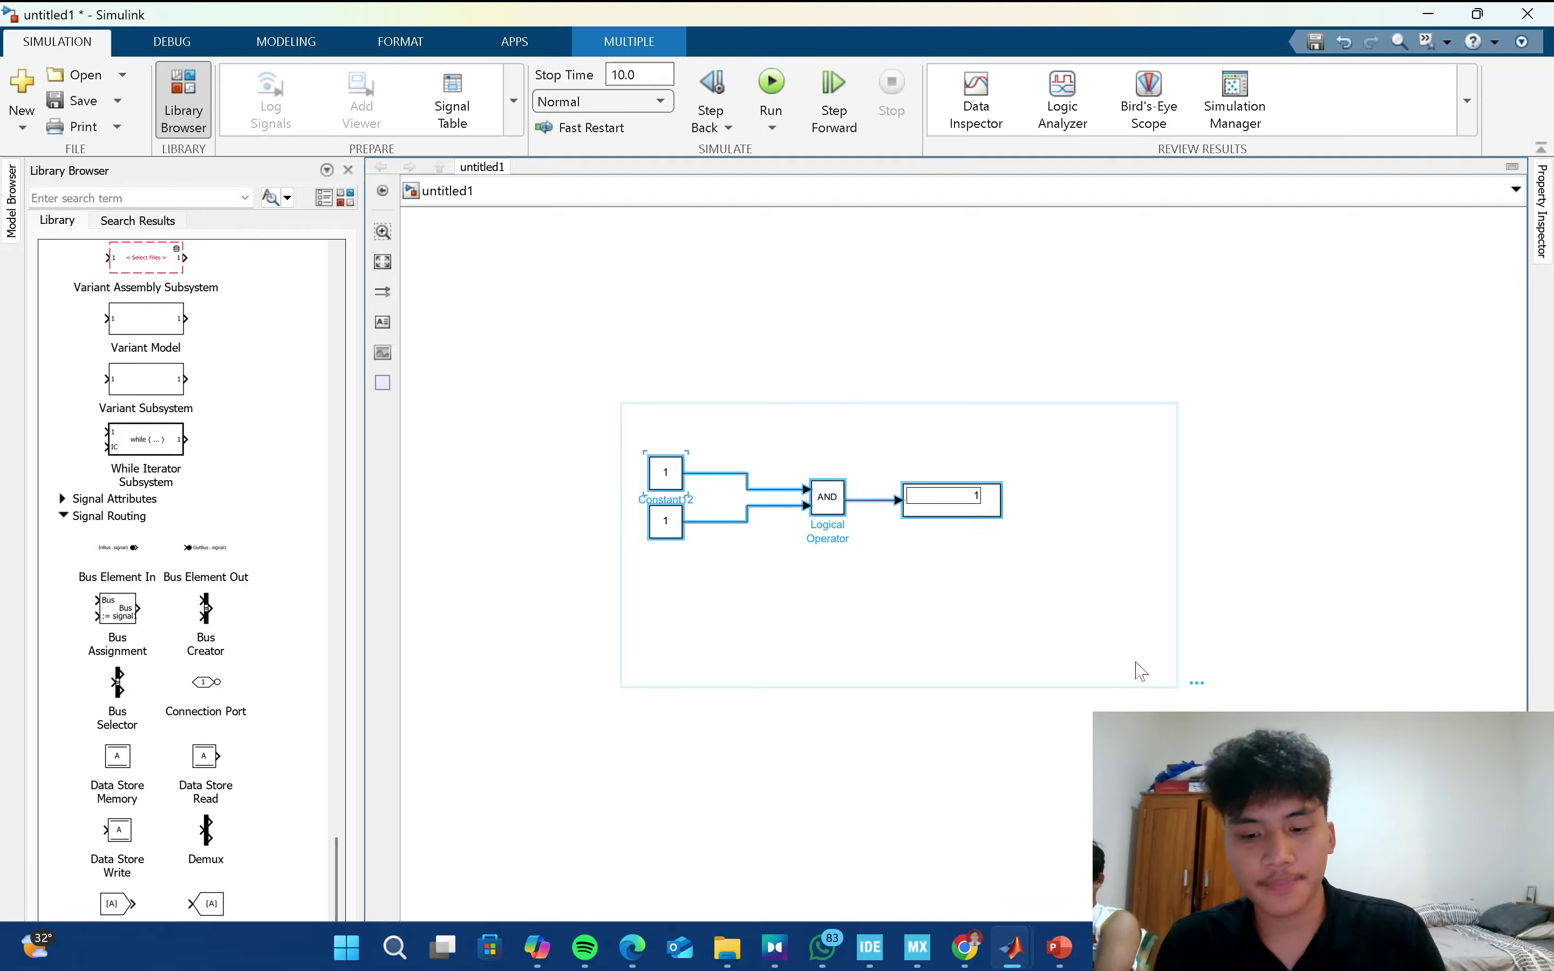
pyautogui.hotkey('ctrl', 'x')
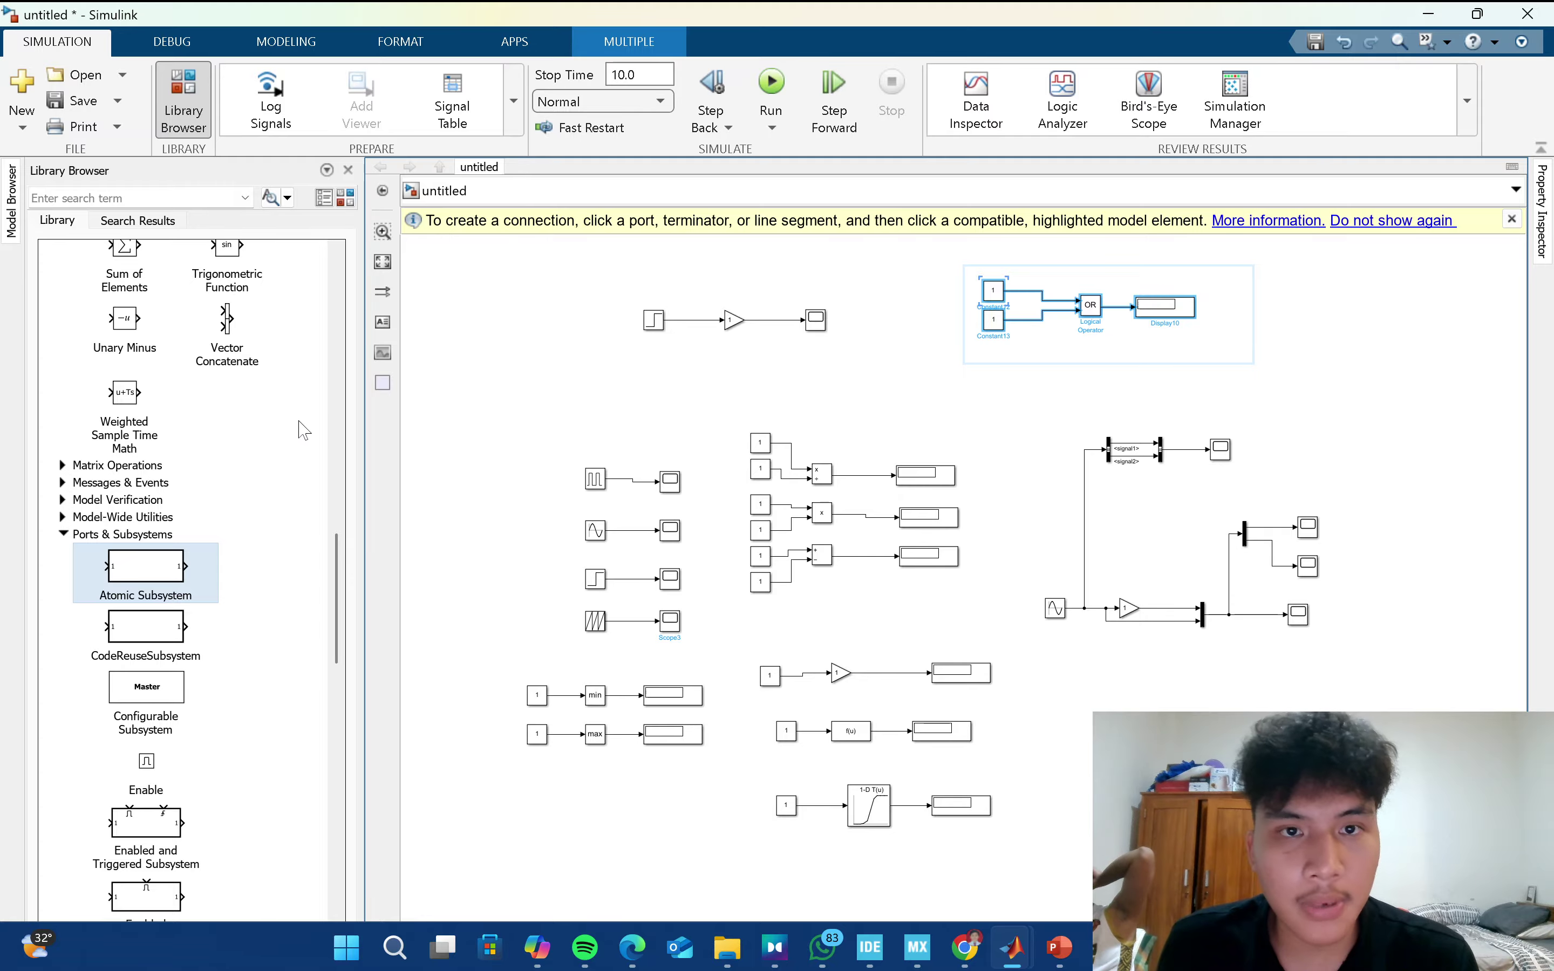
# Inspect the Atomic Subsystem from the Ports & Subsystems library, and add it to untitled1 as an enlarged block.
pyautogui.hotkey('ctrl', 'n')
pyautogui.scroll(12, 302, 642)
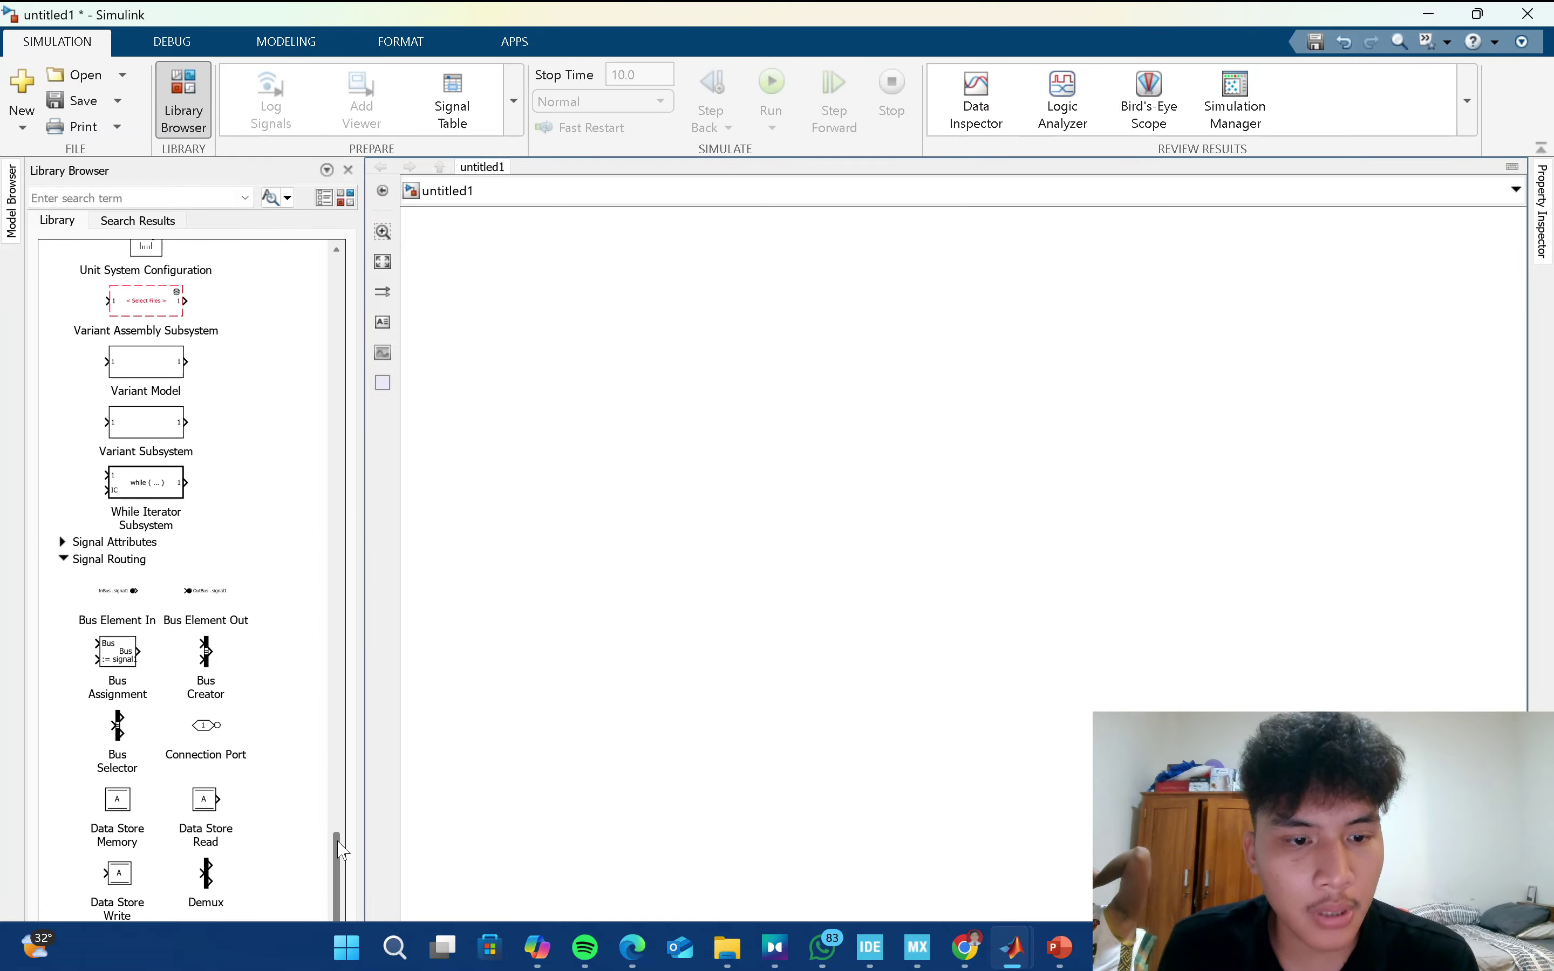
pyautogui.scroll(15, 290, 707)
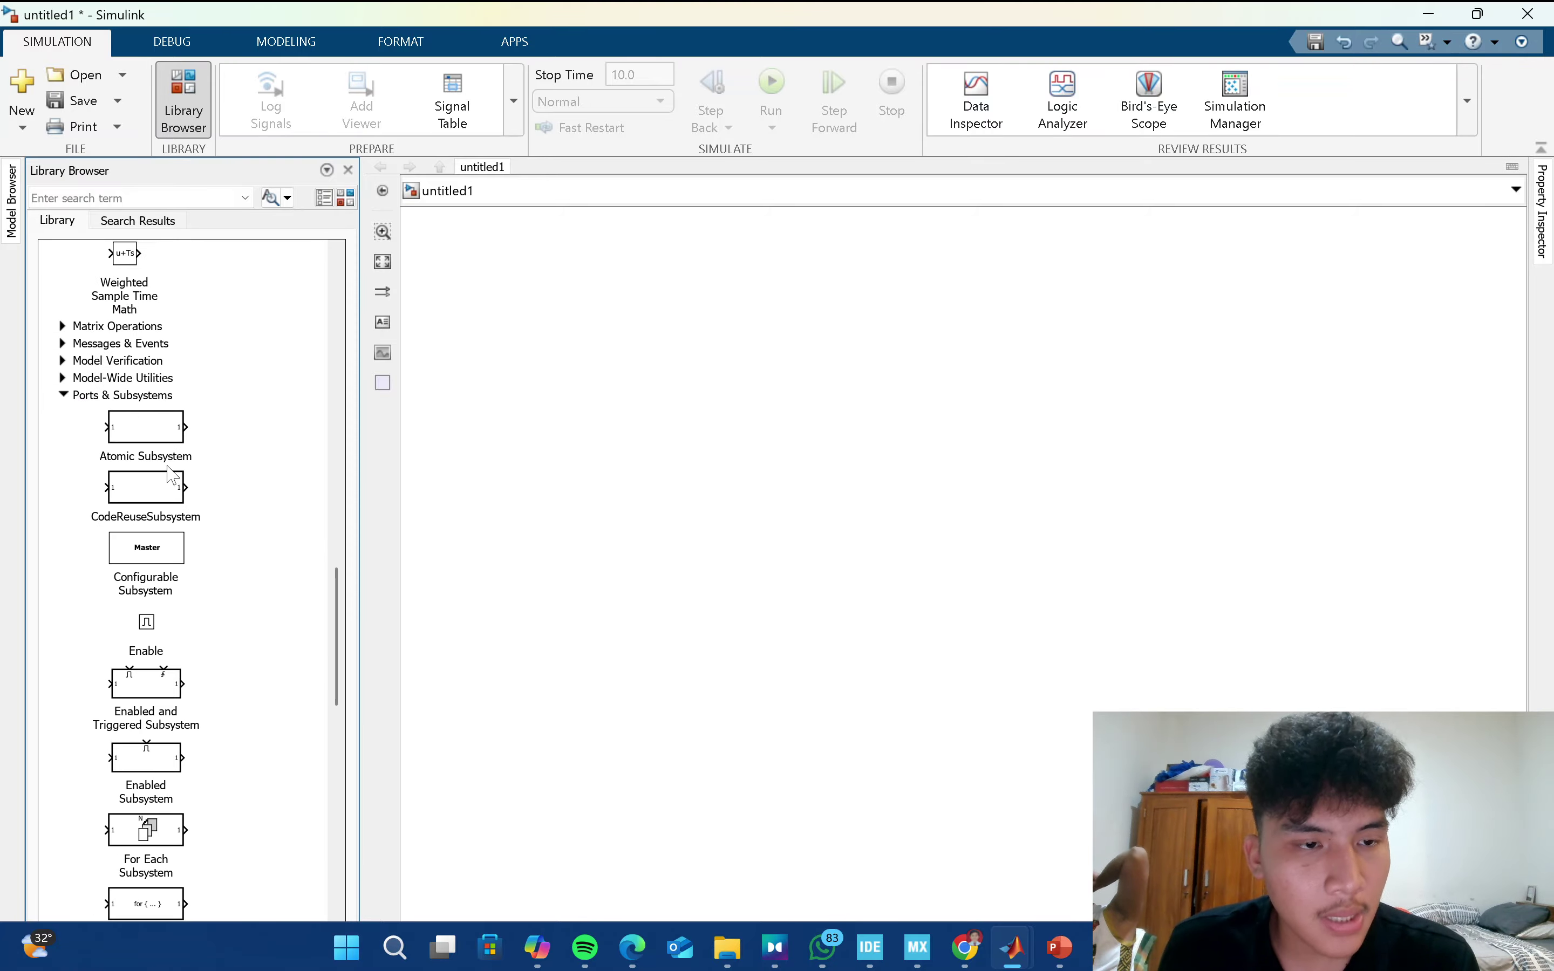
pyautogui.click(157, 442)
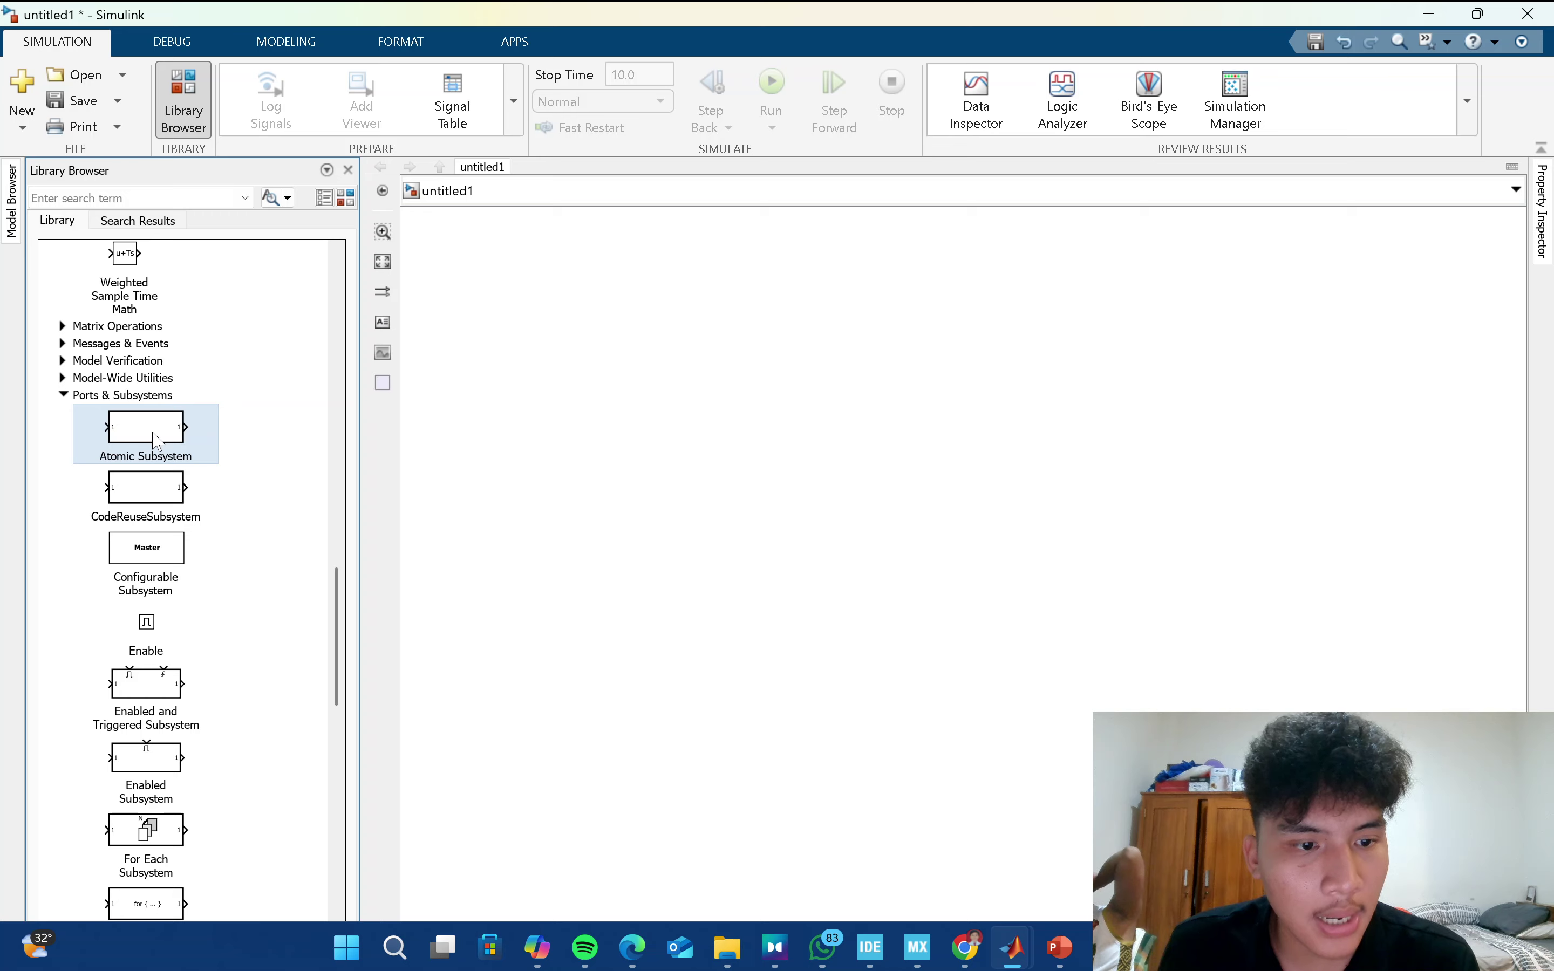
pyautogui.doubleClick(156, 442)
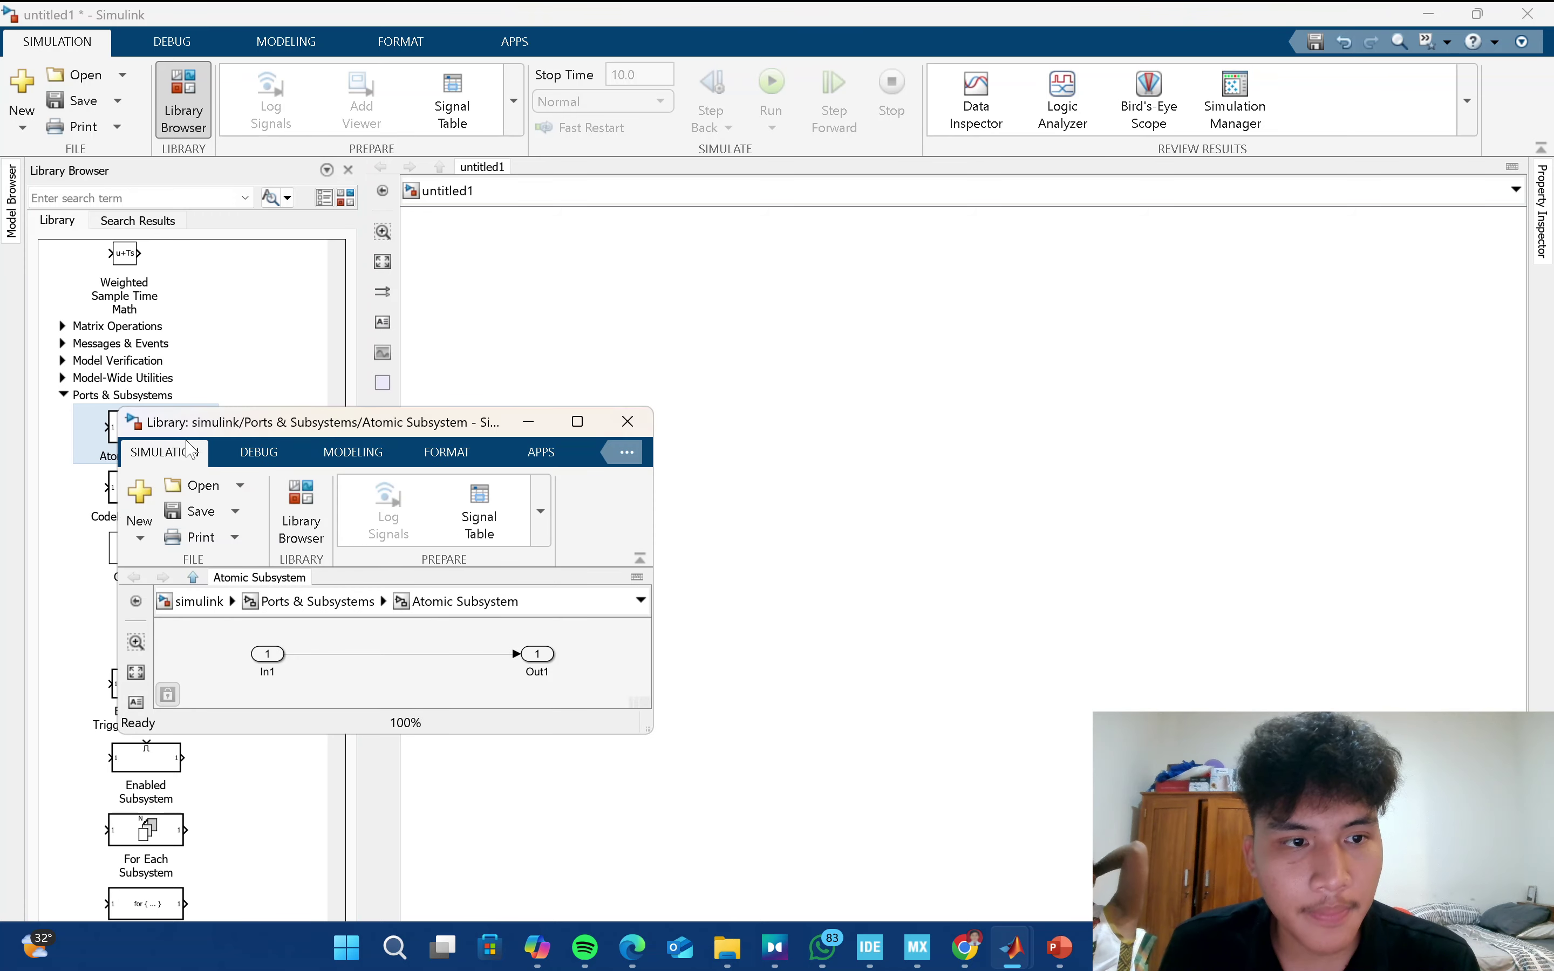
pyautogui.click(629, 422)
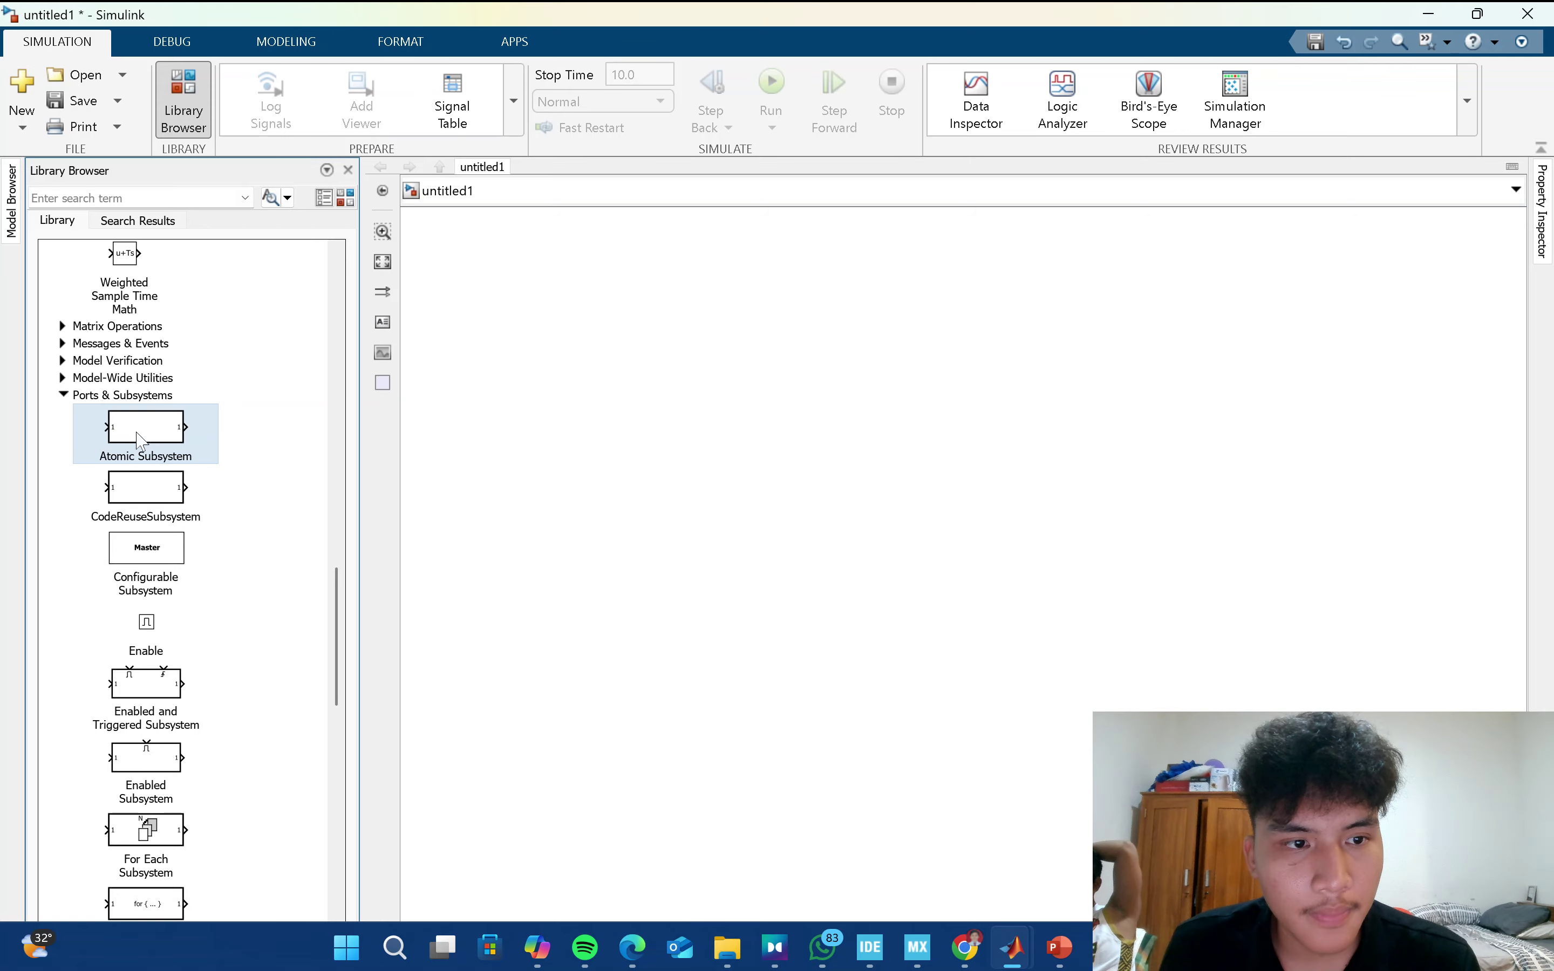
pyautogui.moveTo(798, 459); pyautogui.dragTo(997, 580)
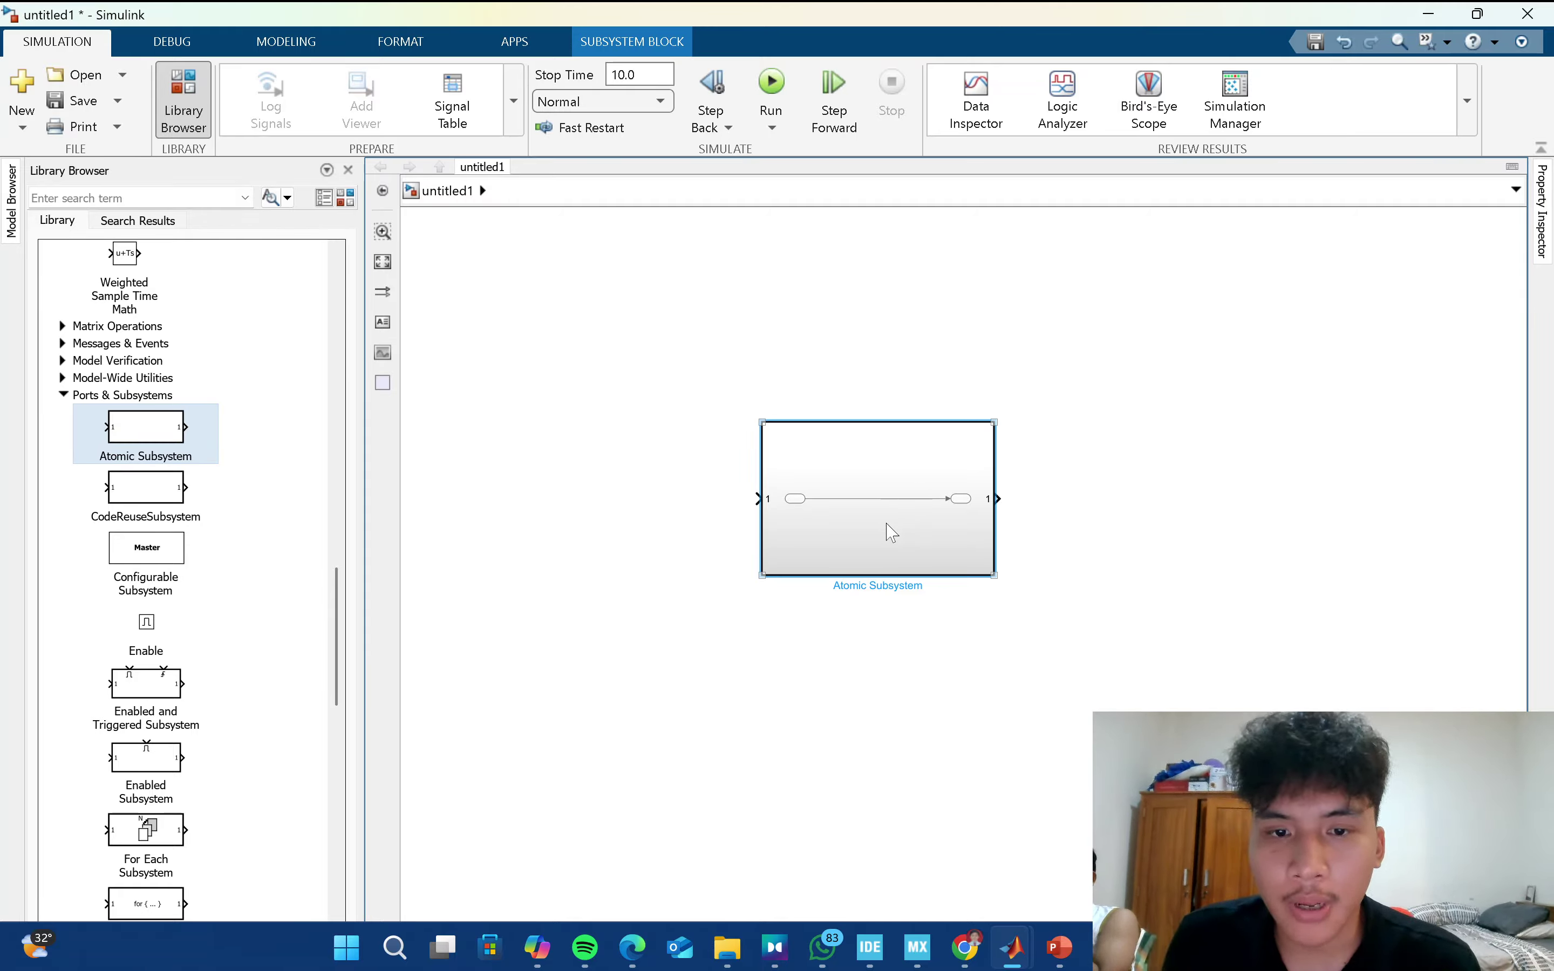
# Replace the default input and output ports inside the Atomic Subsystem with the copied OR Logical Operator circuit.
pyautogui.click(915, 530)
pyautogui.doubleClick(914, 530)
pyautogui.moveTo(1149, 650); pyautogui.dragTo(754, 731)
pyautogui.press('Delete')
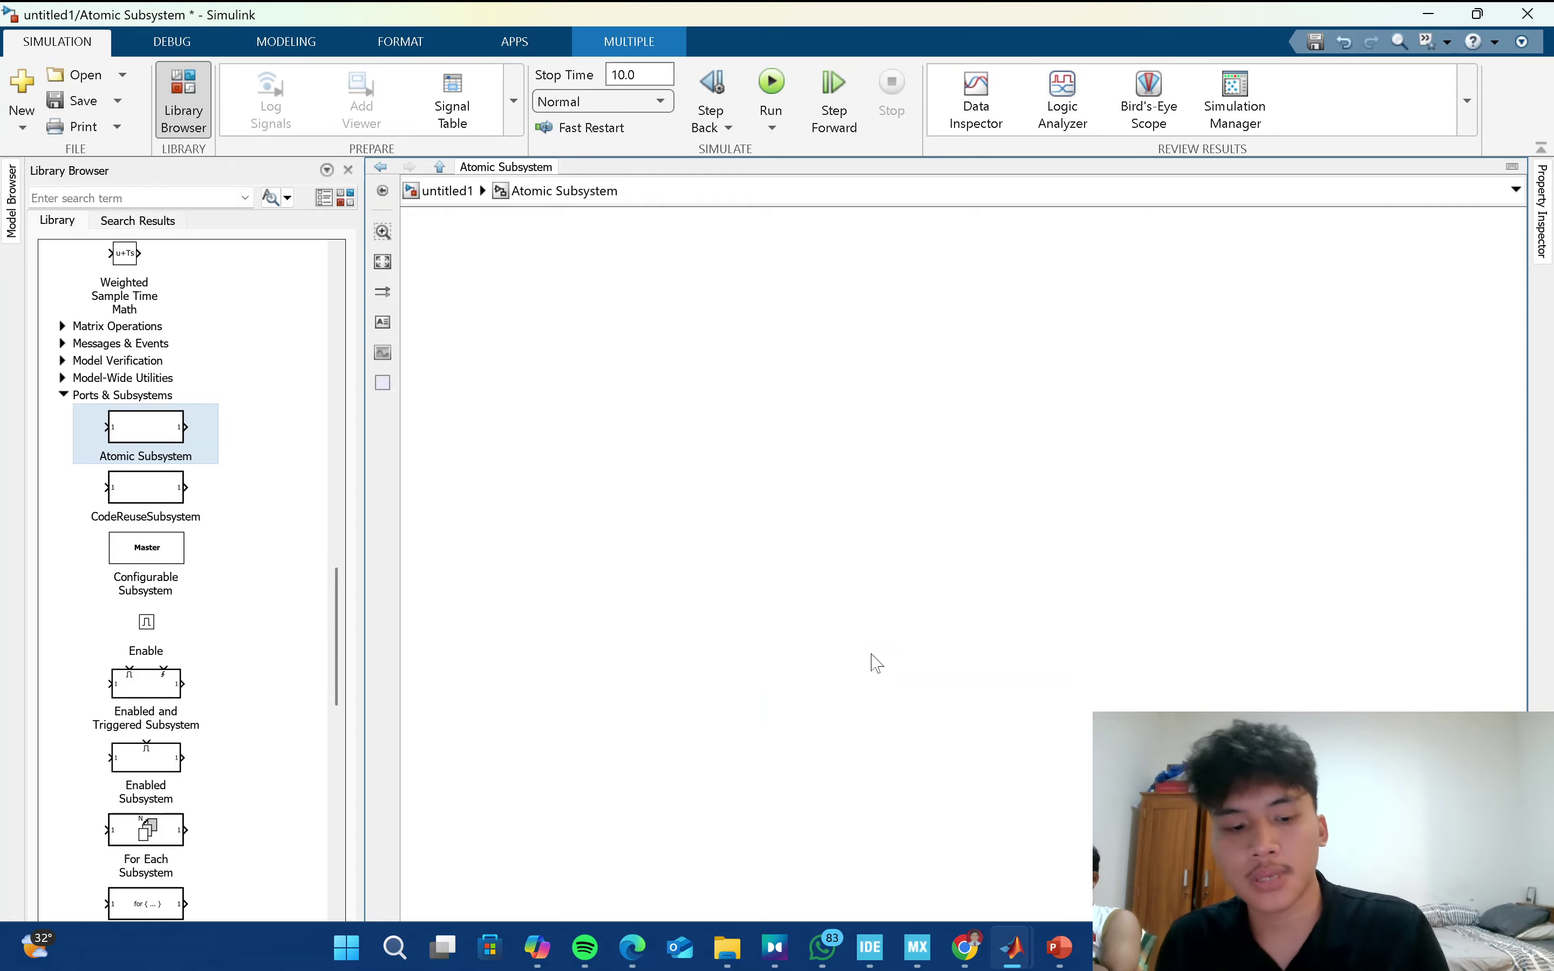
pyautogui.hotkey('ctrl', 'v')
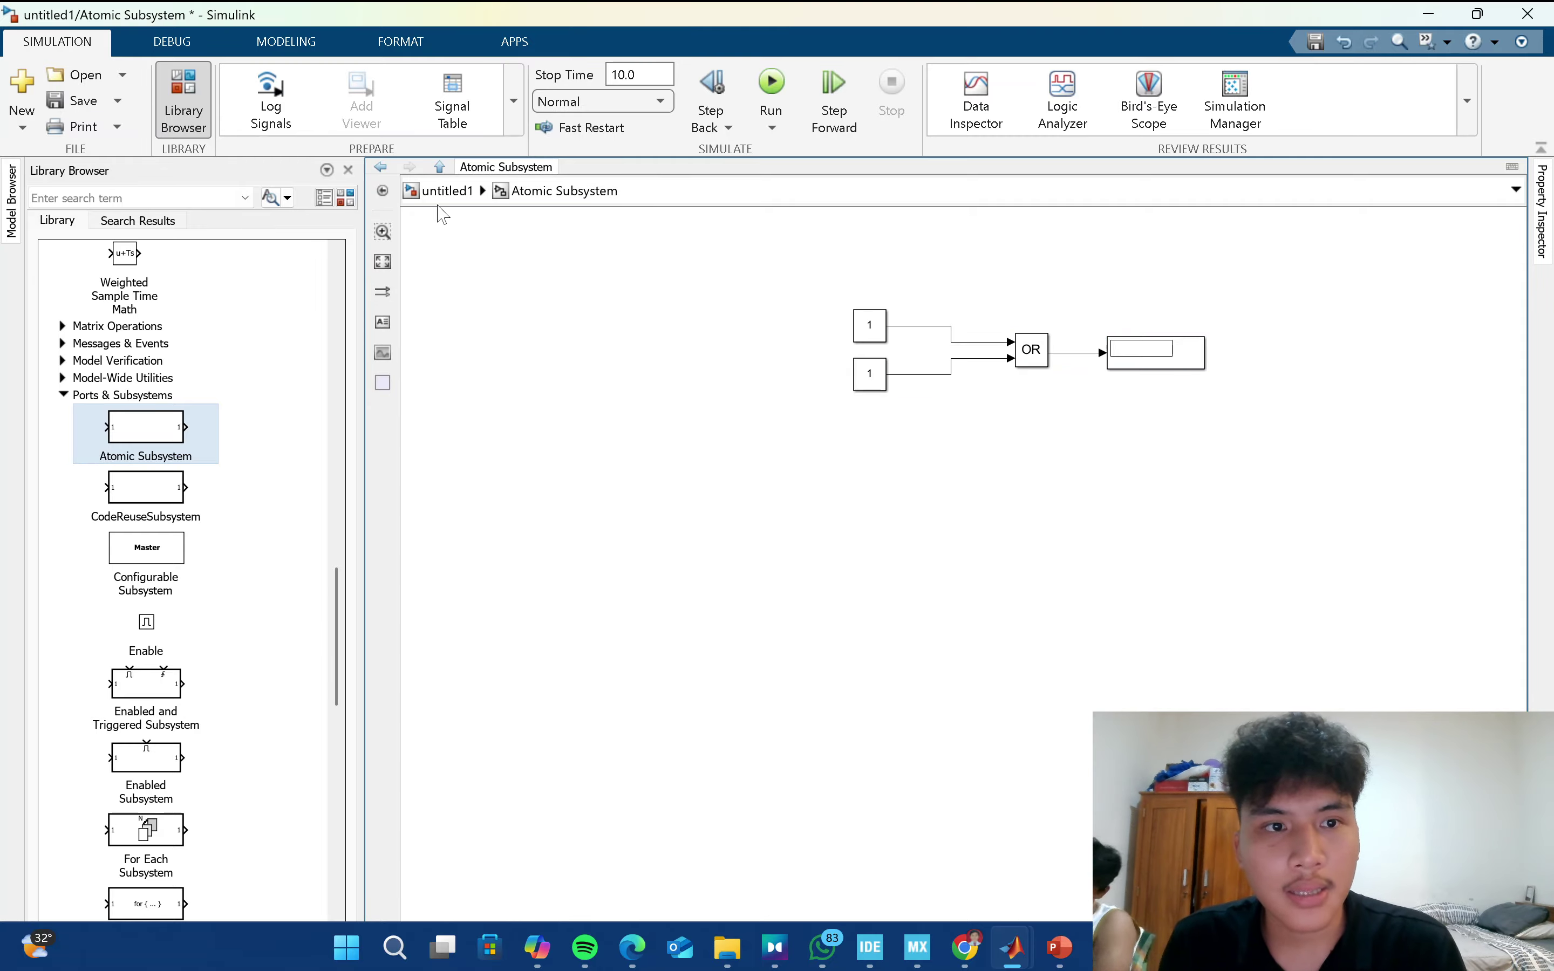
# Copy the Step–Gain–Scope circuit from untitled into the top level of untitled1, and delete the Atomic Subsystem block there.
pyautogui.click(480, 185)
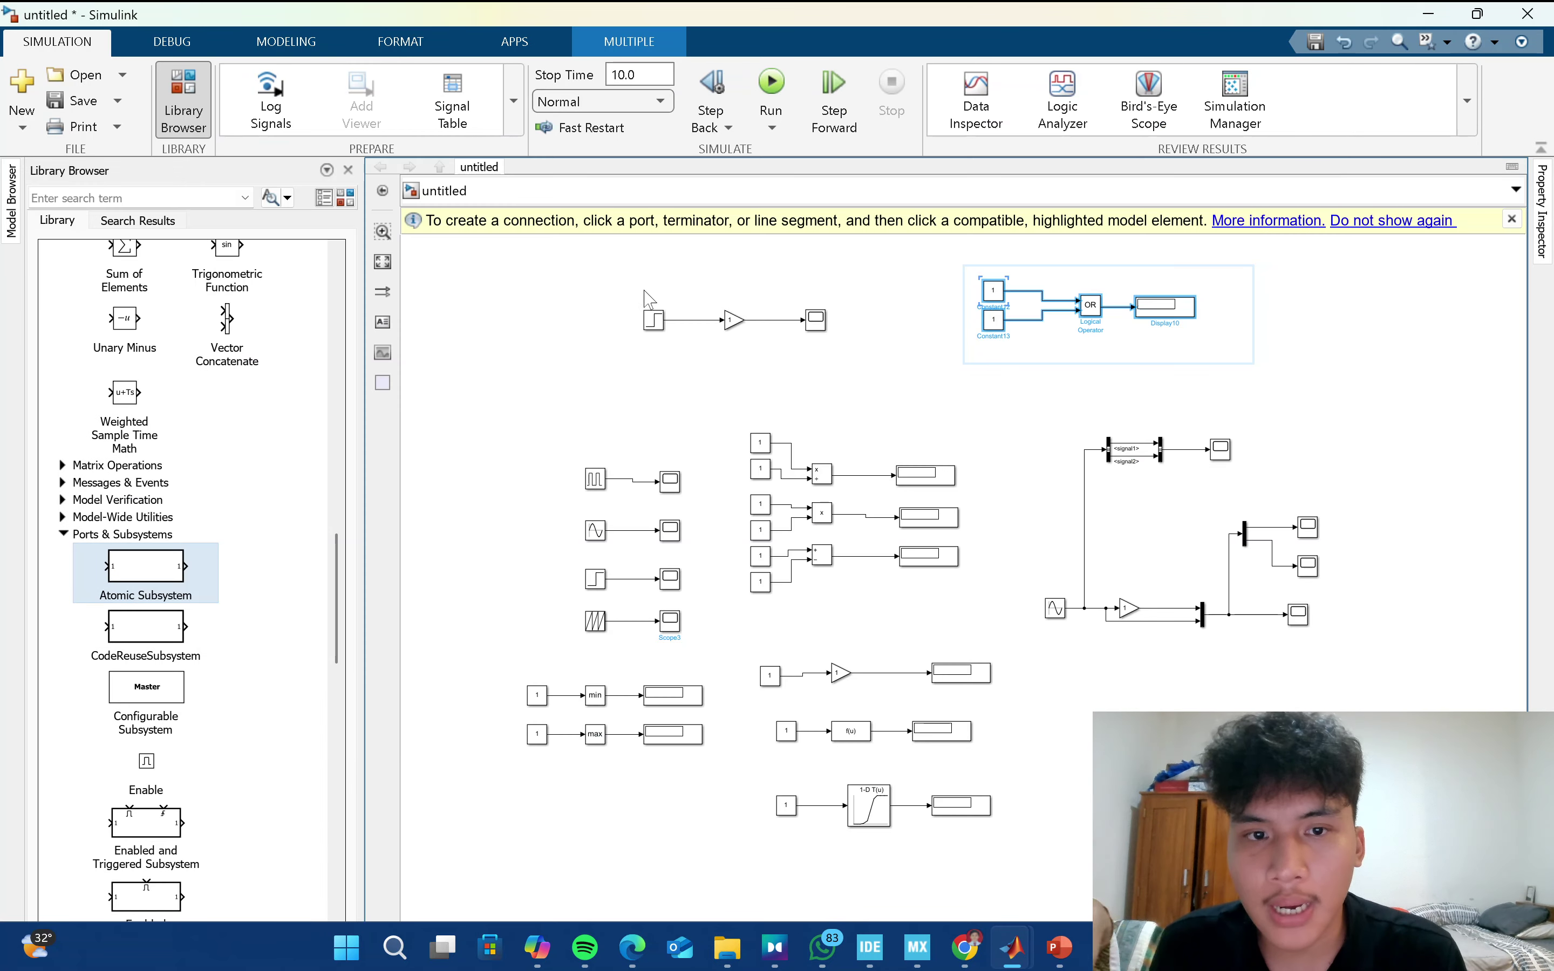
pyautogui.moveTo(611, 274); pyautogui.dragTo(895, 355)
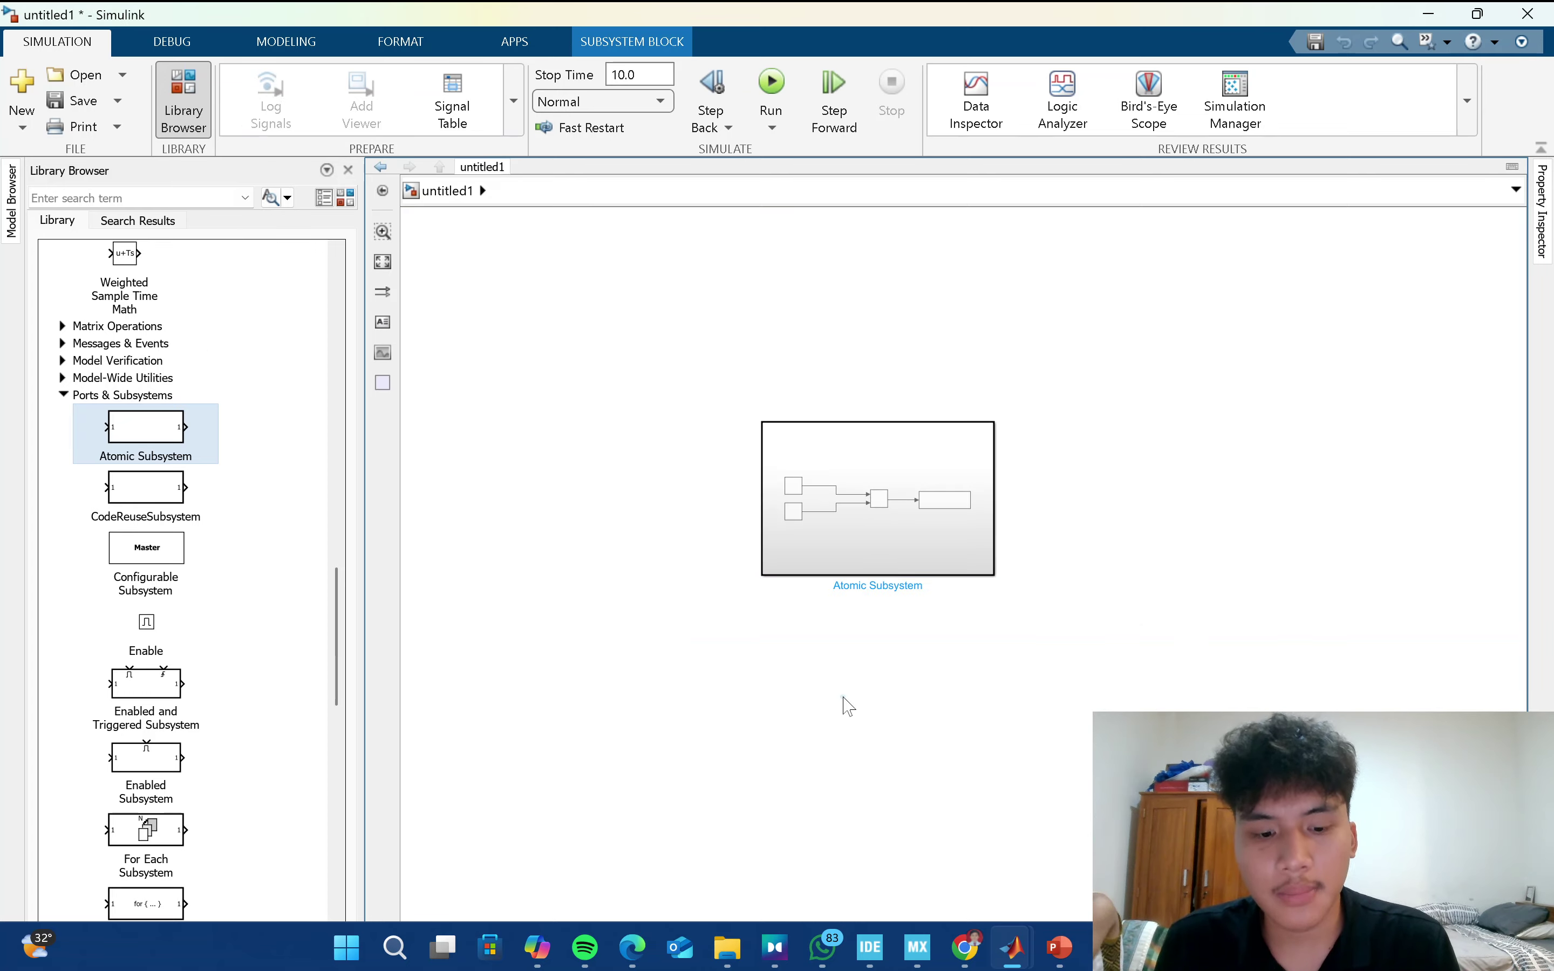
pyautogui.hotkey('ctrl', 'v')
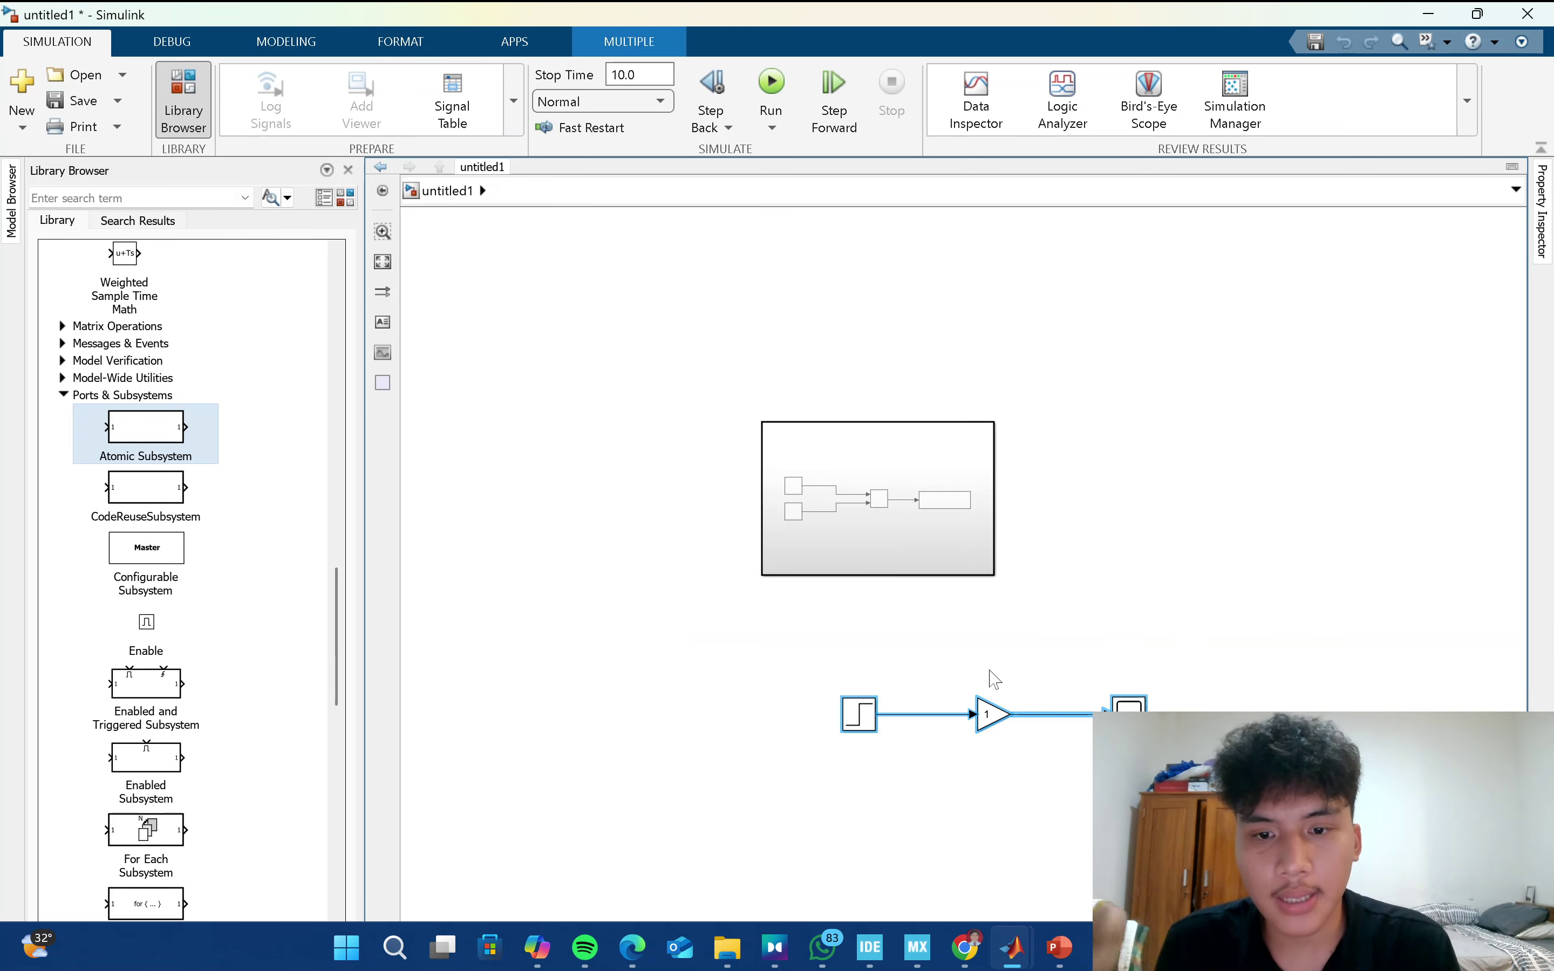
pyautogui.click(994, 679)
pyautogui.click(955, 455)
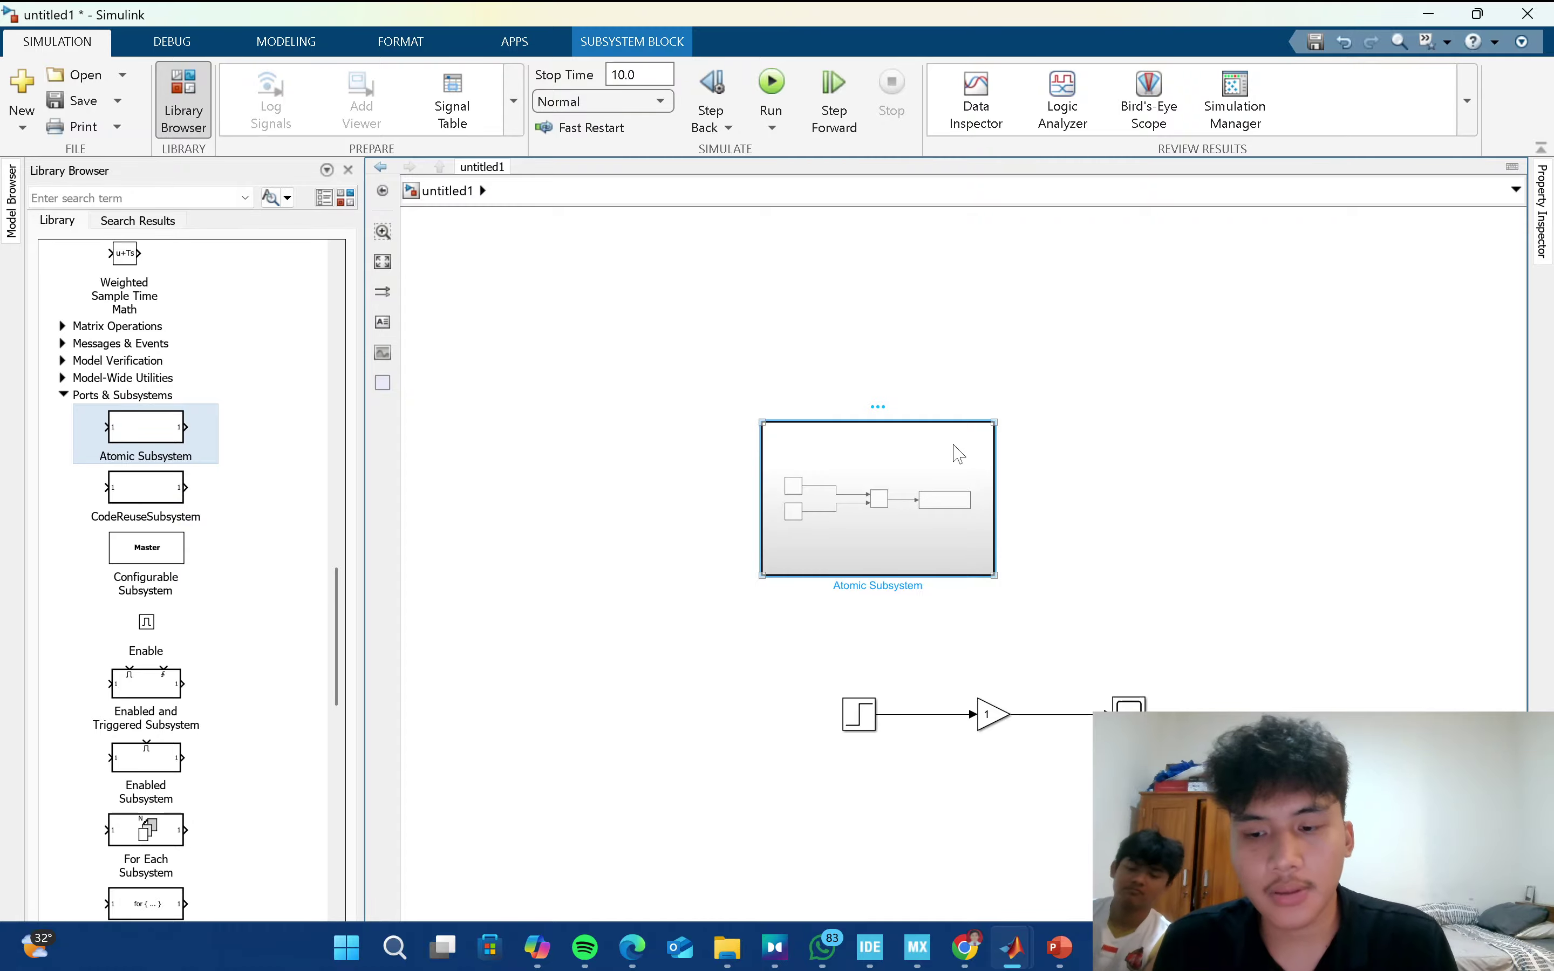
pyautogui.press('Delete')
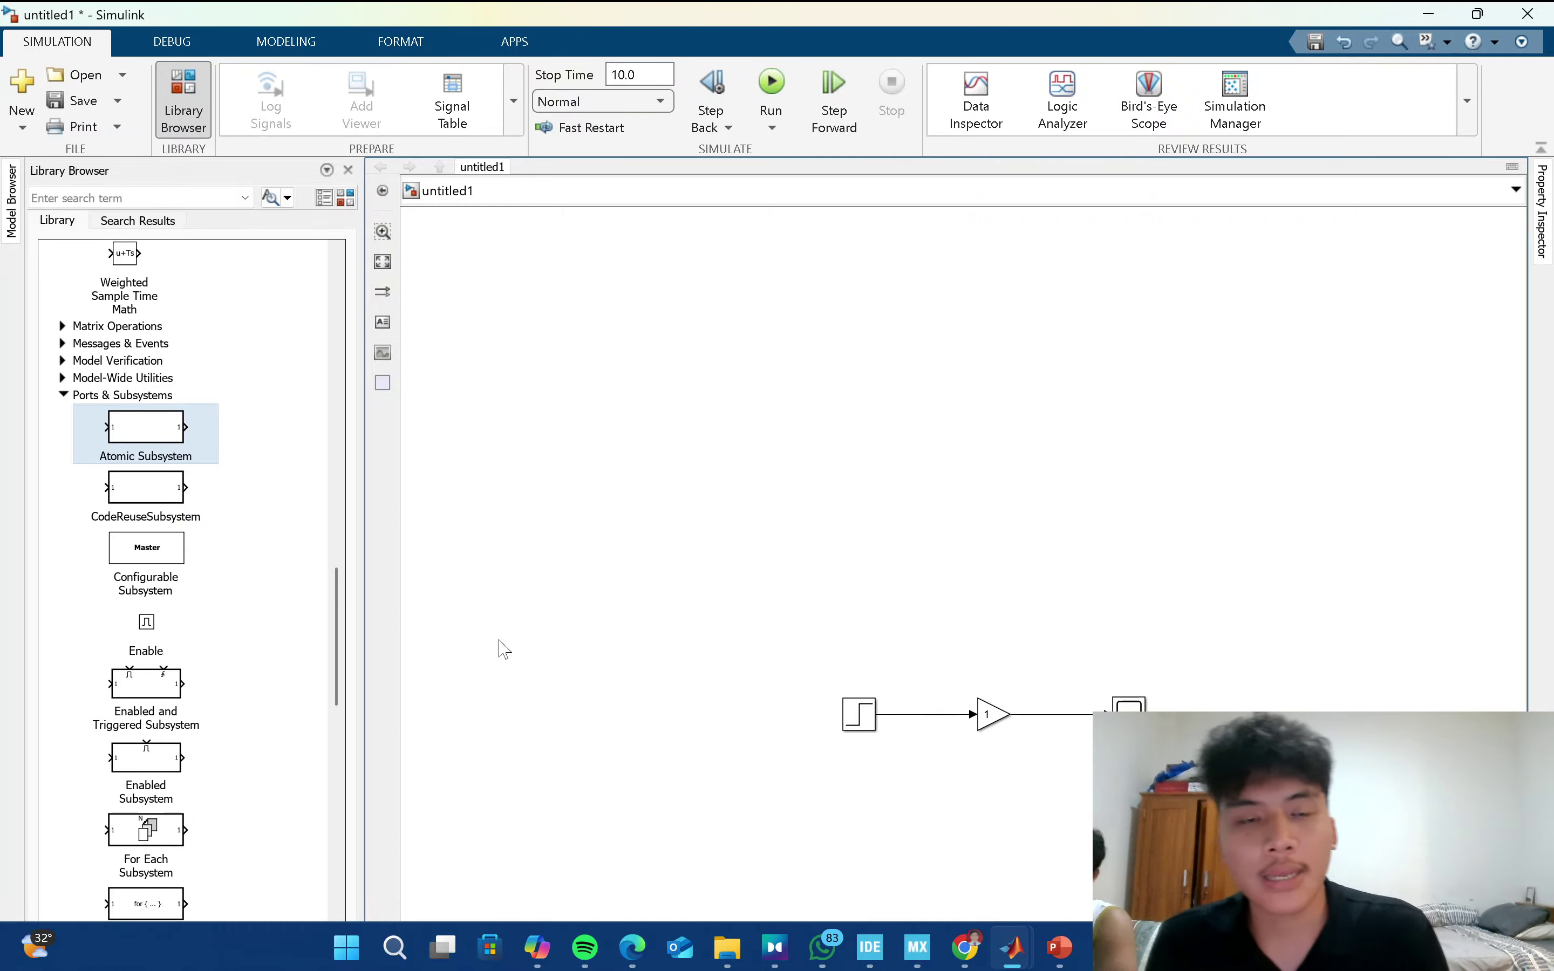
# Switch to the MATLAB R2023b main window to view its Command Window, Current Folder and Workspace.
pyautogui.hotkey('alt', 'Tab')
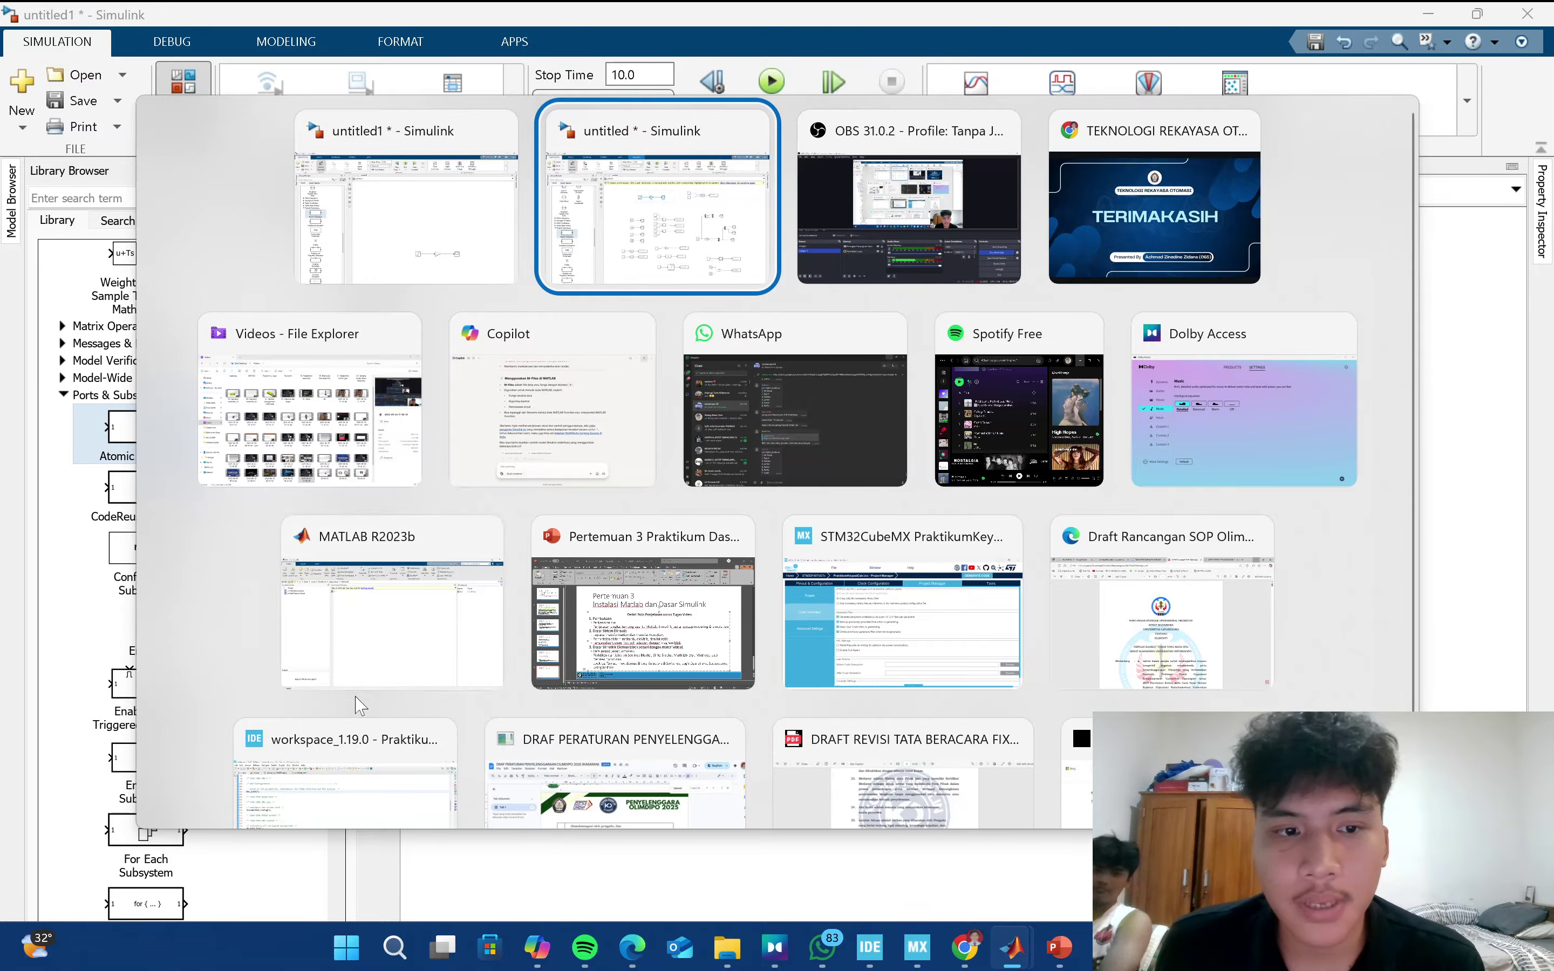
pyautogui.press('Tab')
pyautogui.press('Tab')
pyautogui.press('Tab')
pyautogui.press('Tab')
pyautogui.press('Tab')
pyautogui.press('Tab')
pyautogui.press('Tab')
pyautogui.press('Tab')
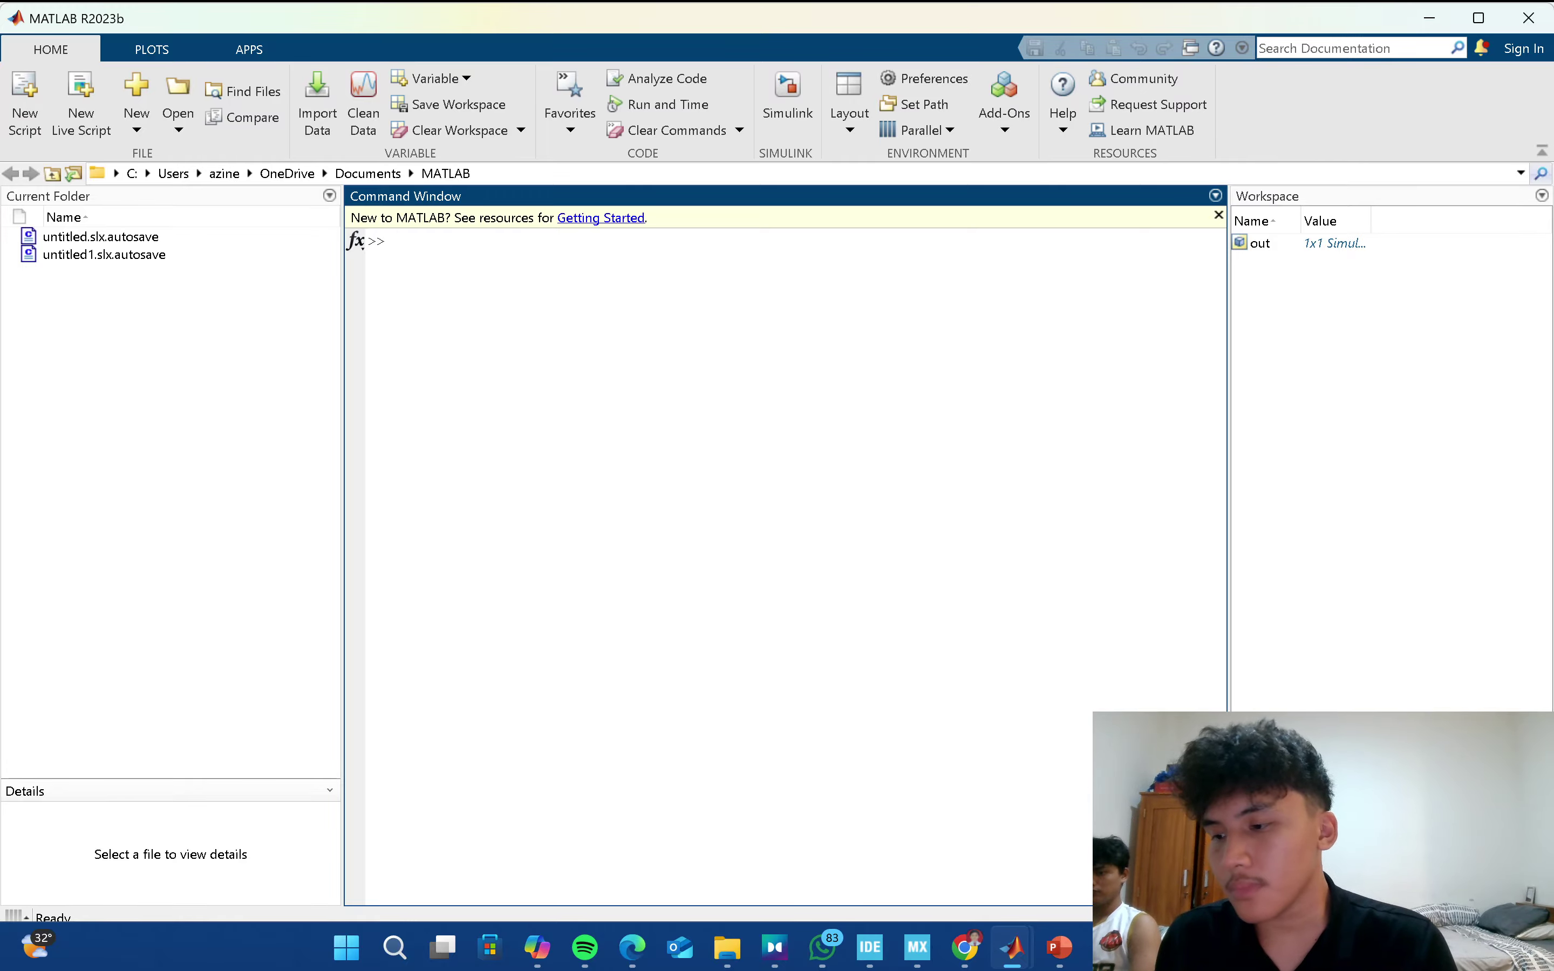
# Copy the Constant–Gain–Display circuit from untitled into untitled1, and delete the Step–Gain–Scope circuit there.
pyautogui.hotkey('alt', 'Tab')
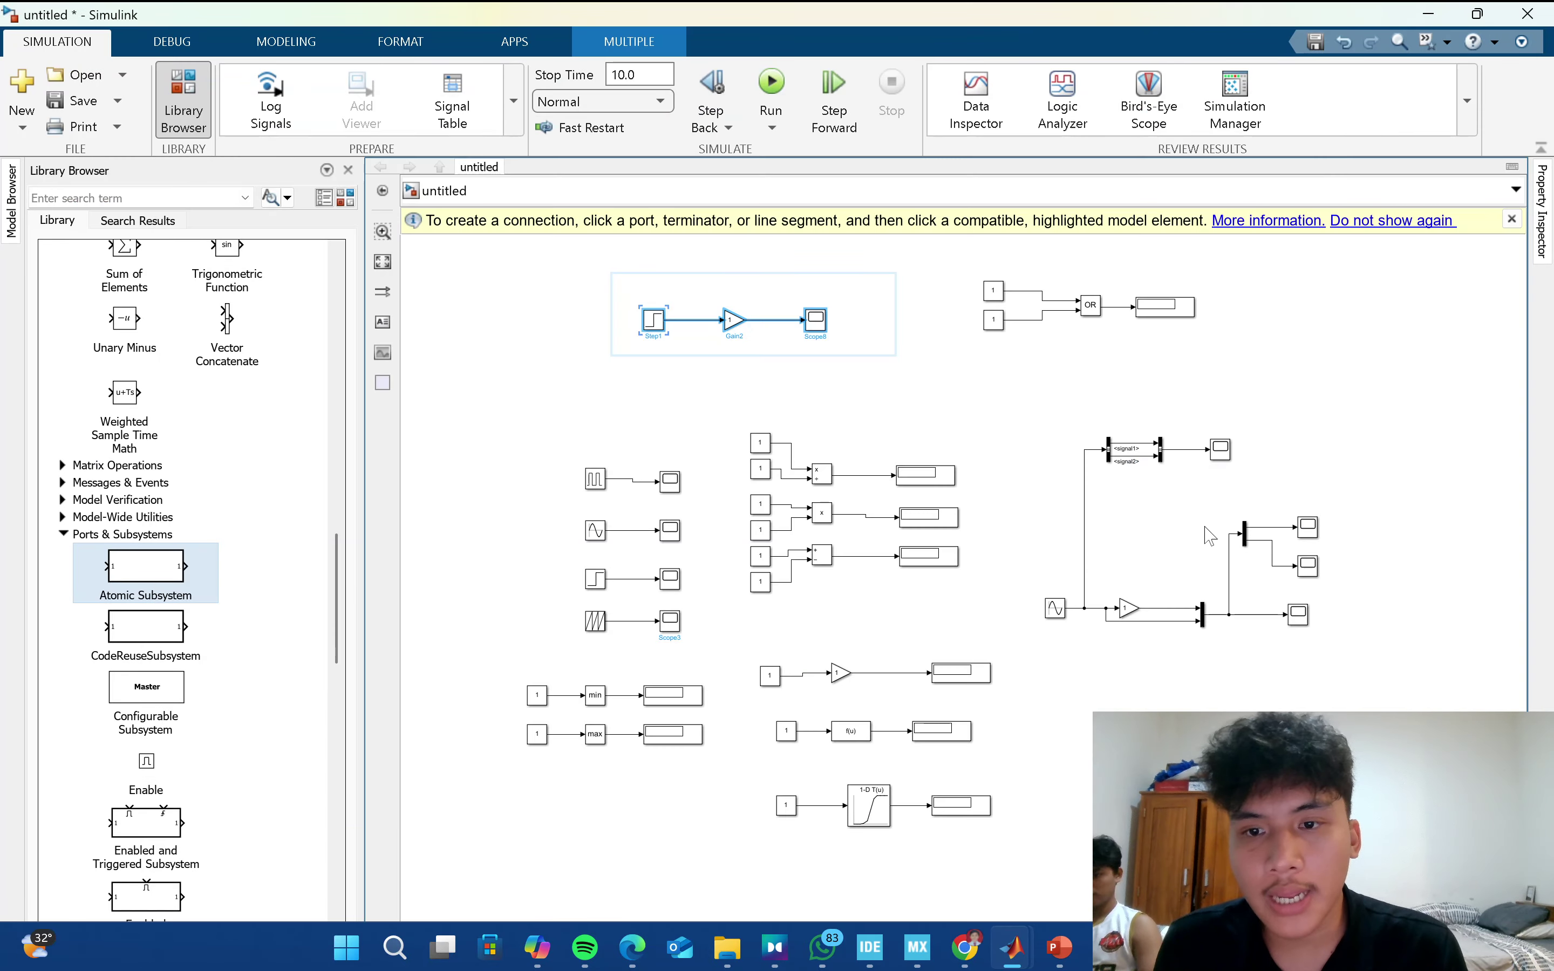
pyautogui.click(1238, 419)
pyautogui.moveTo(607, 424); pyautogui.dragTo(685, 496)
pyautogui.click(800, 402)
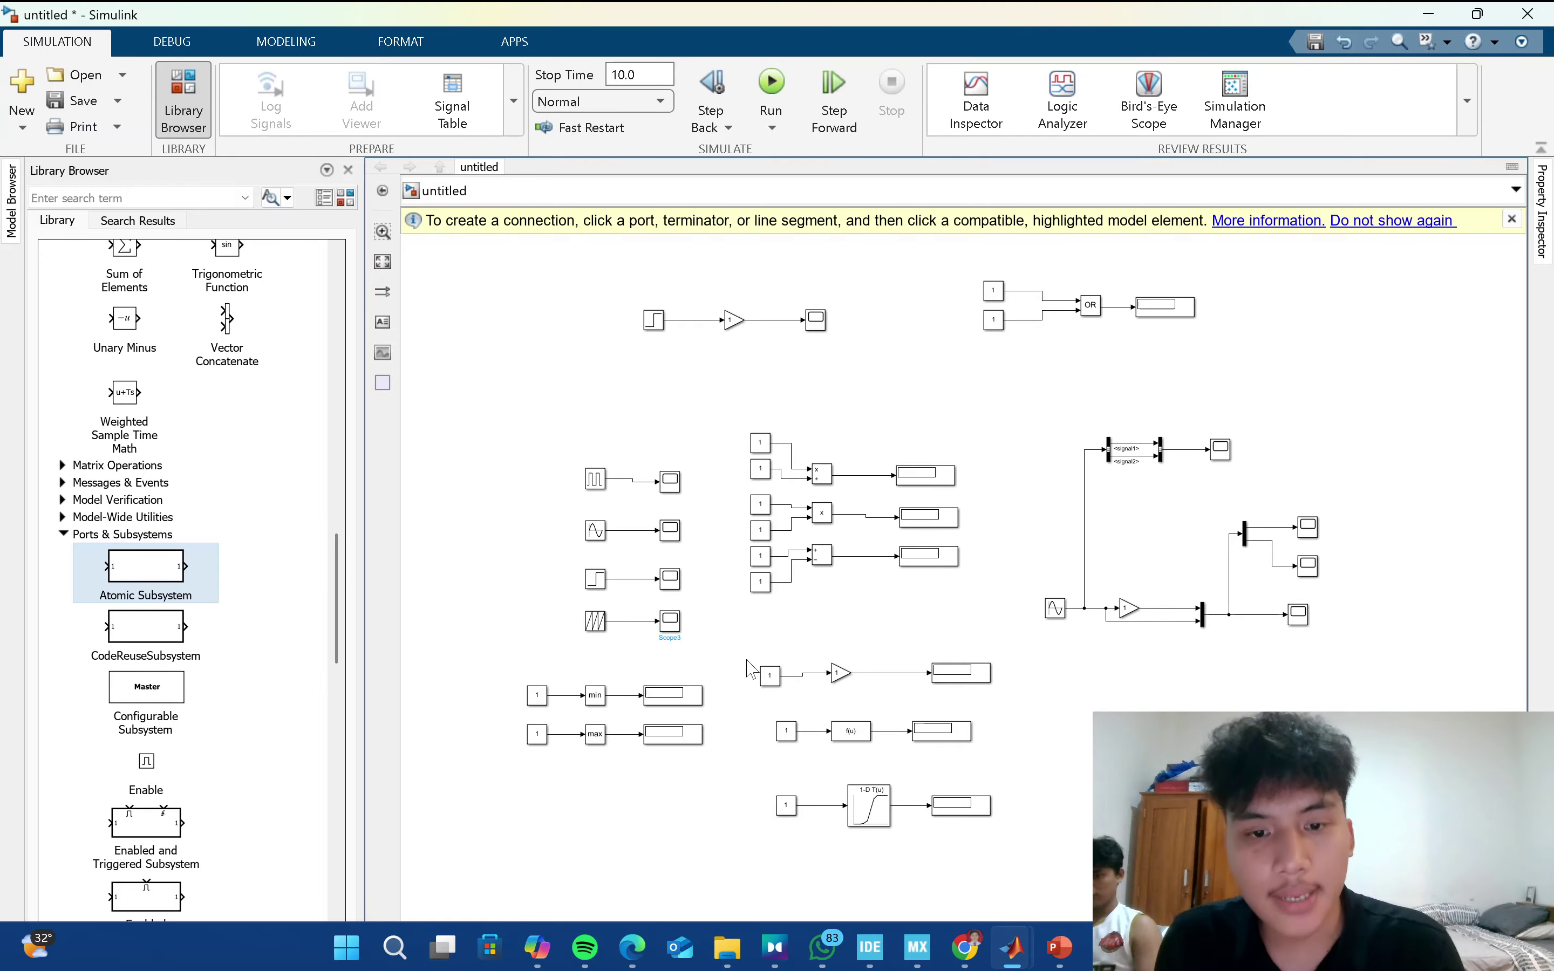
pyautogui.moveTo(745, 654); pyautogui.dragTo(1031, 698)
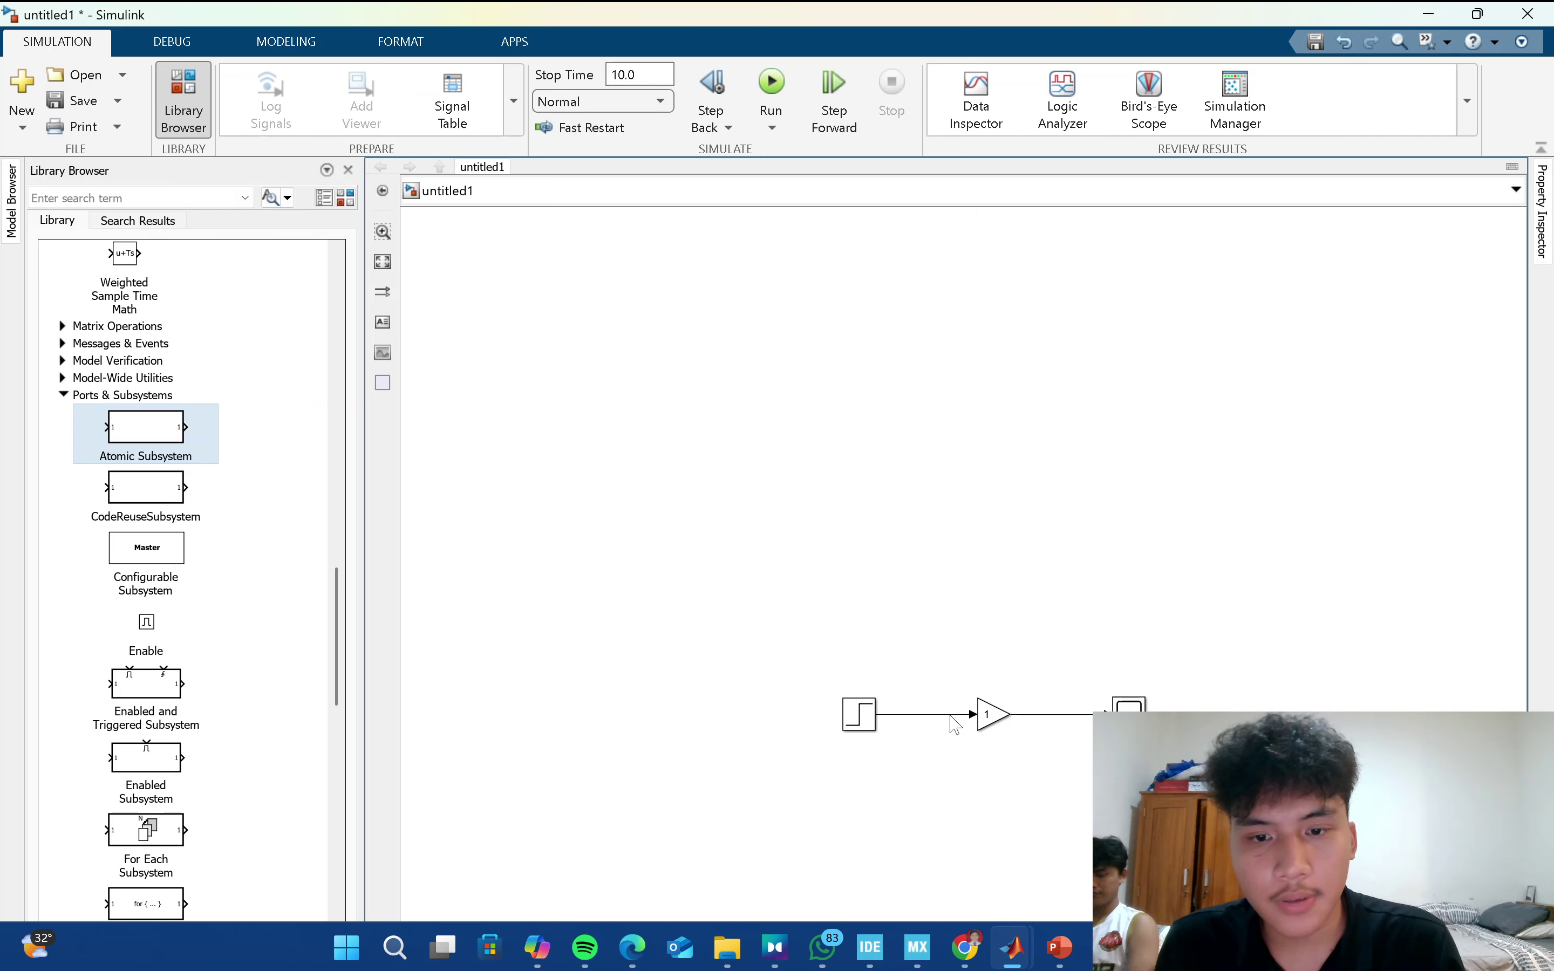
pyautogui.hotkey('ctrl', 'v')
pyautogui.moveTo(827, 672); pyautogui.dragTo(1238, 785)
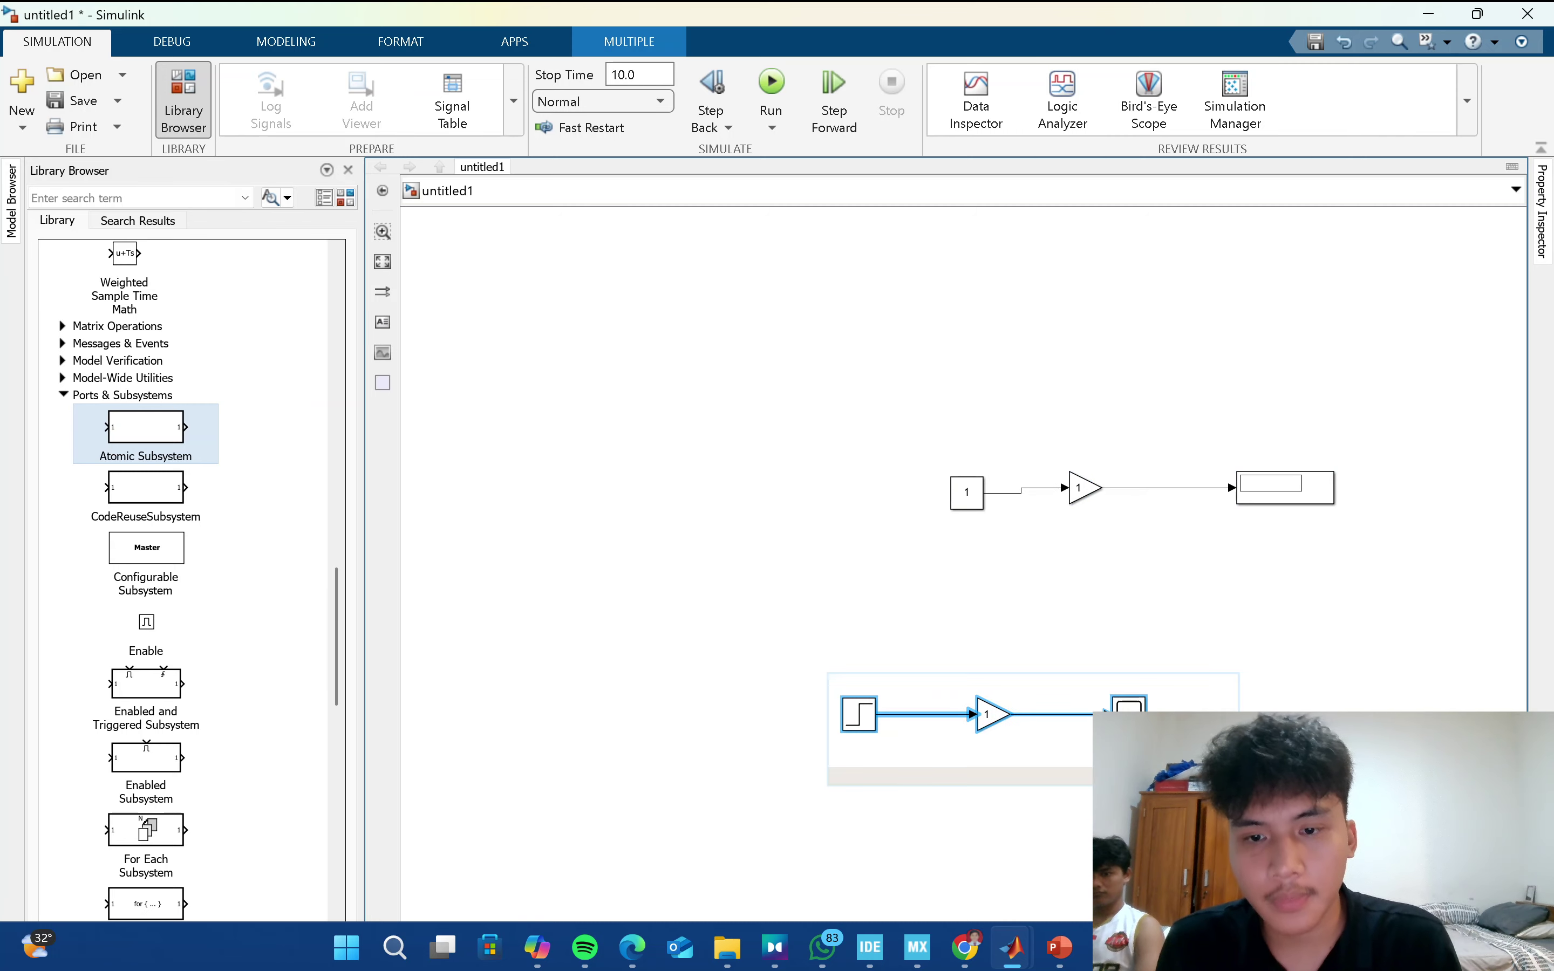
pyautogui.press('Delete')
# Set the value of the Constant block feeding the Gain to [1,2,3,4] and enlarge the block to show its vector.
pyautogui.doubleClick(966, 492)
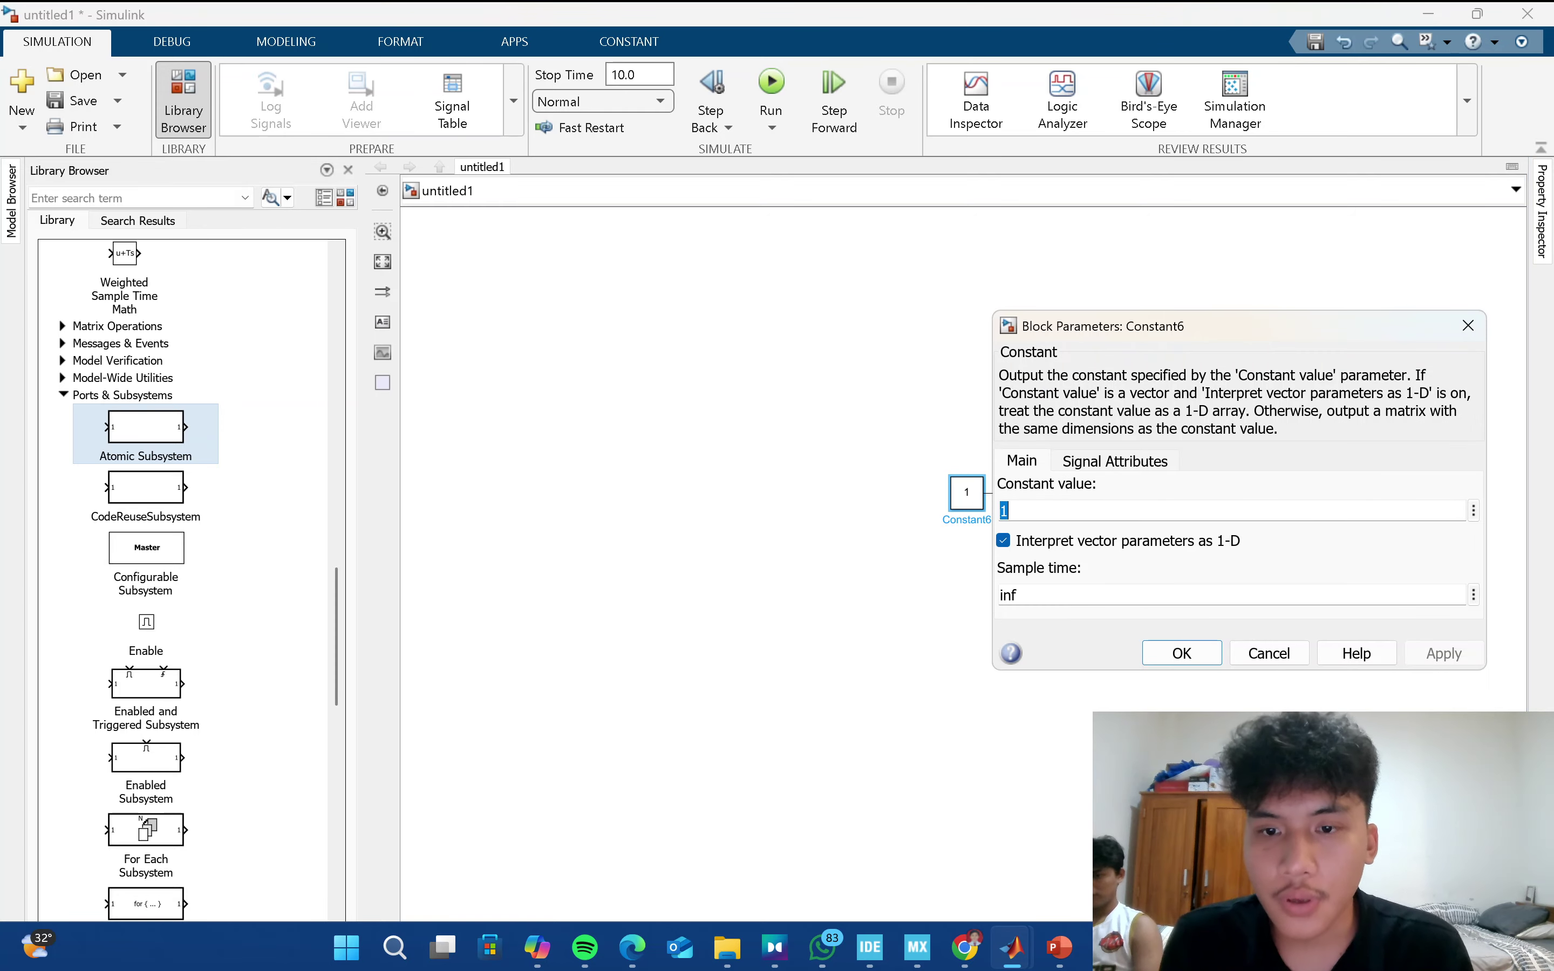
pyautogui.press('BackSpace')
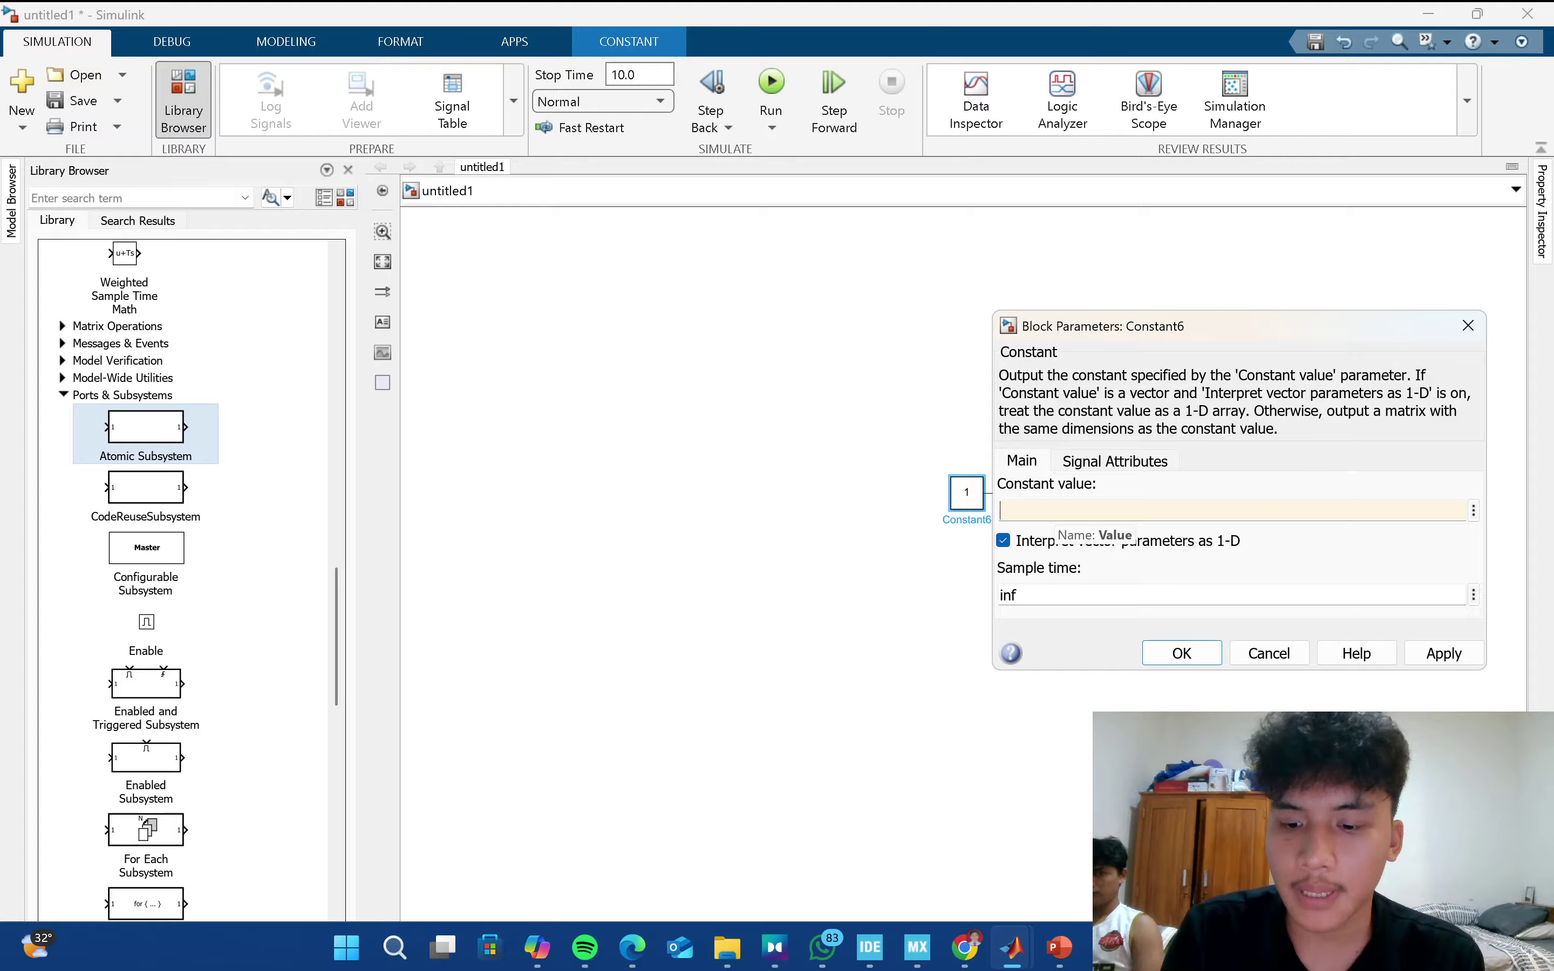
pyautogui.write('[1,2,')
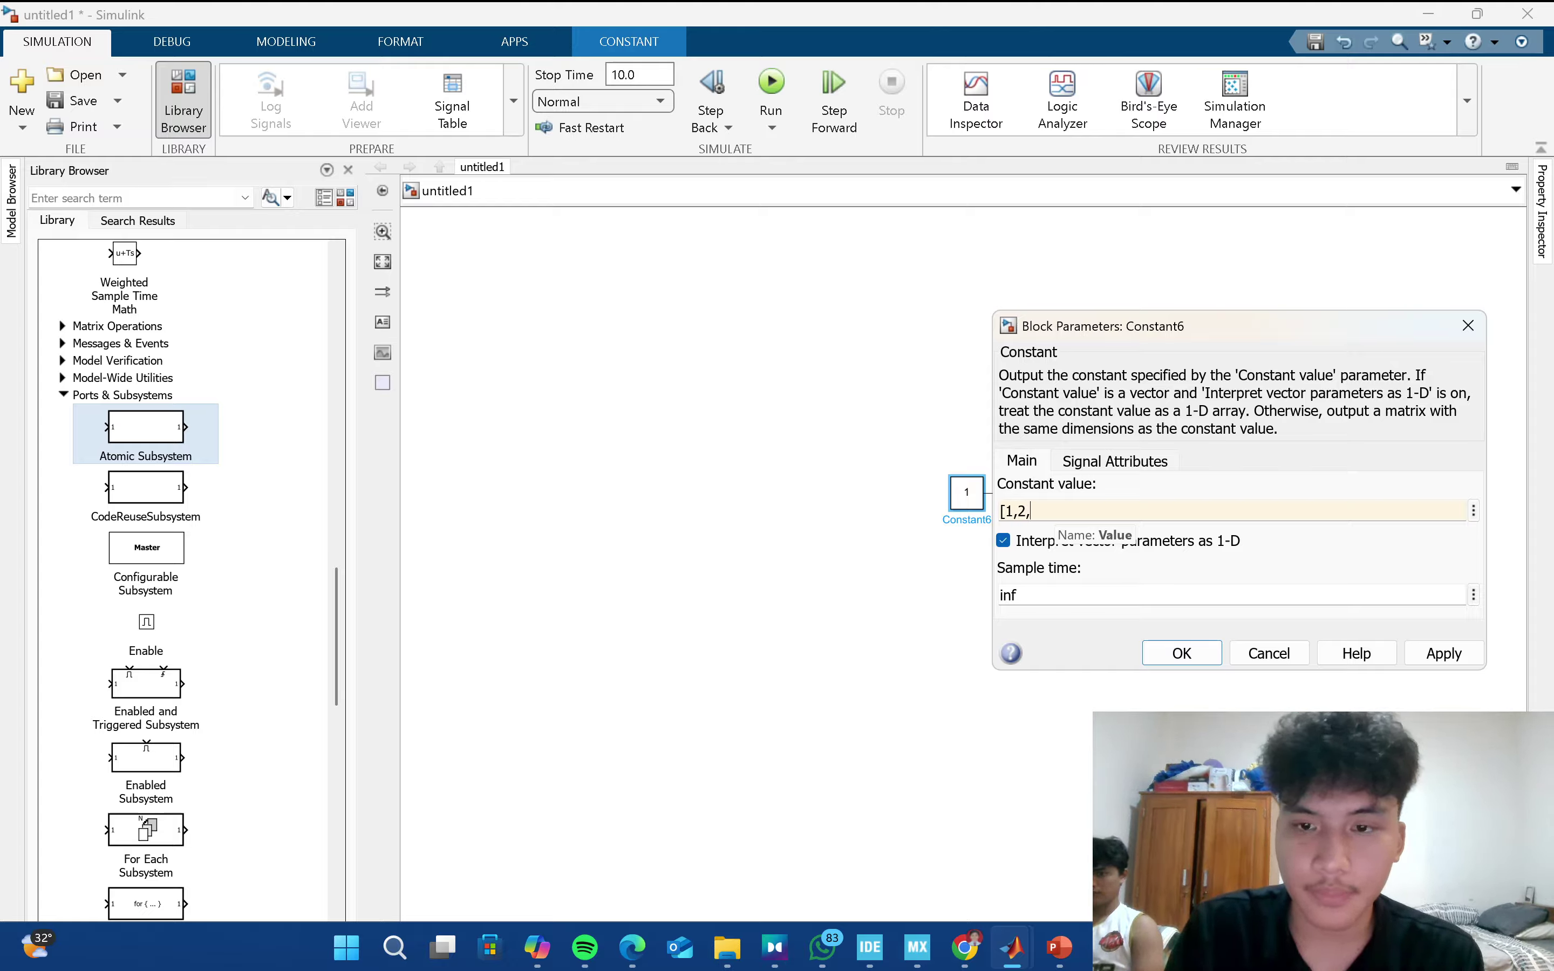
pyautogui.write('3)')
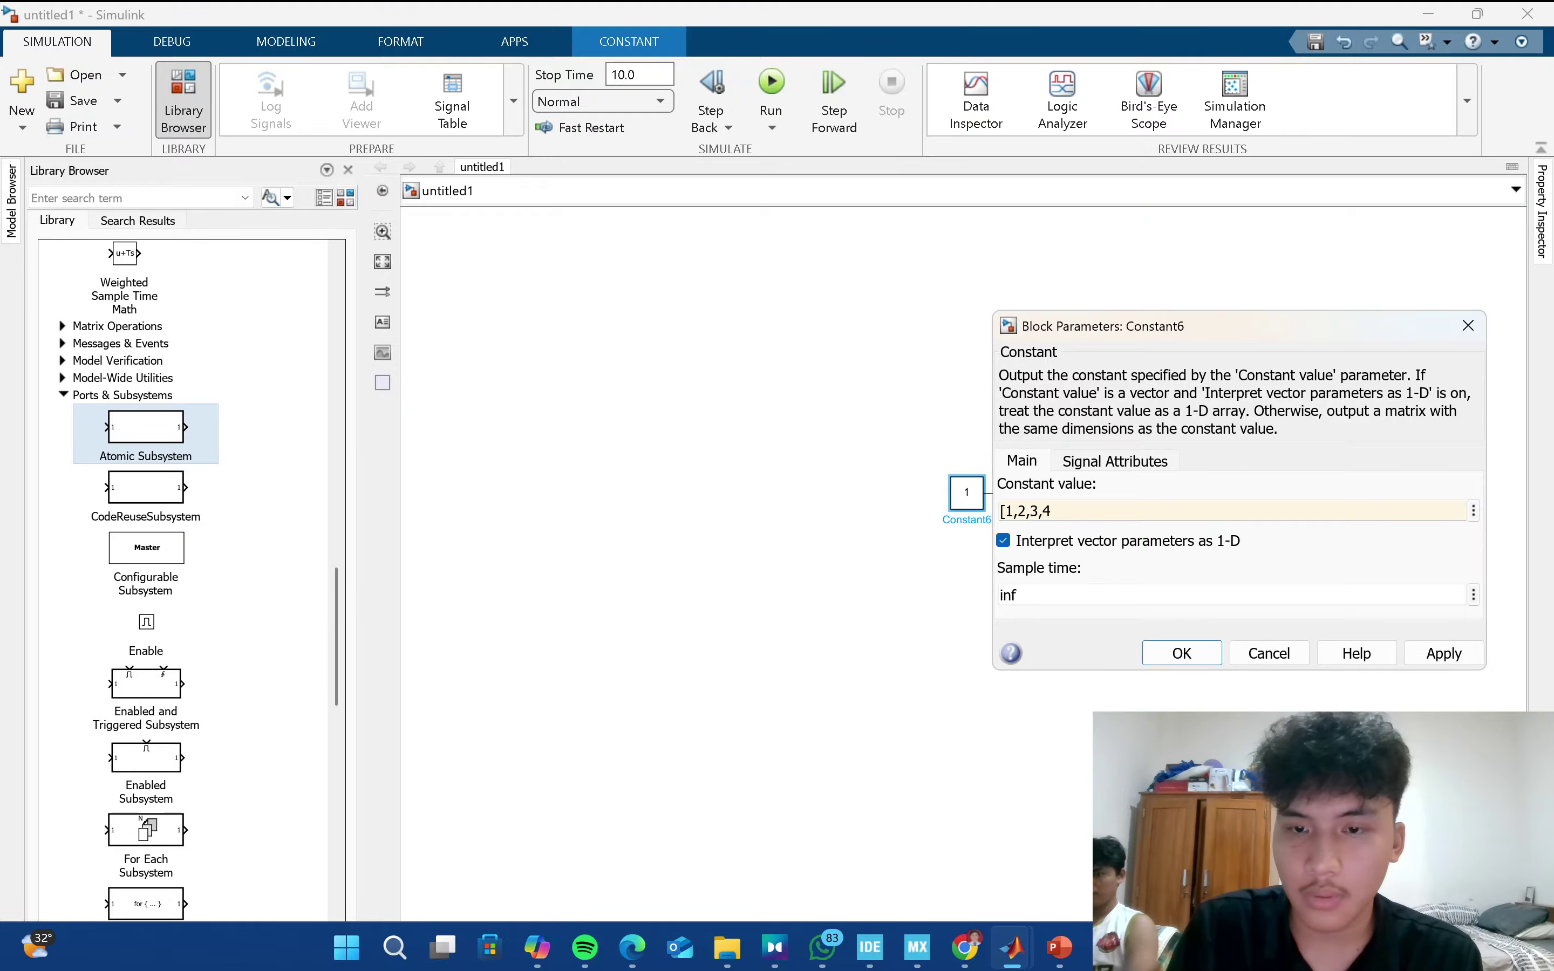
pyautogui.press('Return')
pyautogui.press('Return')
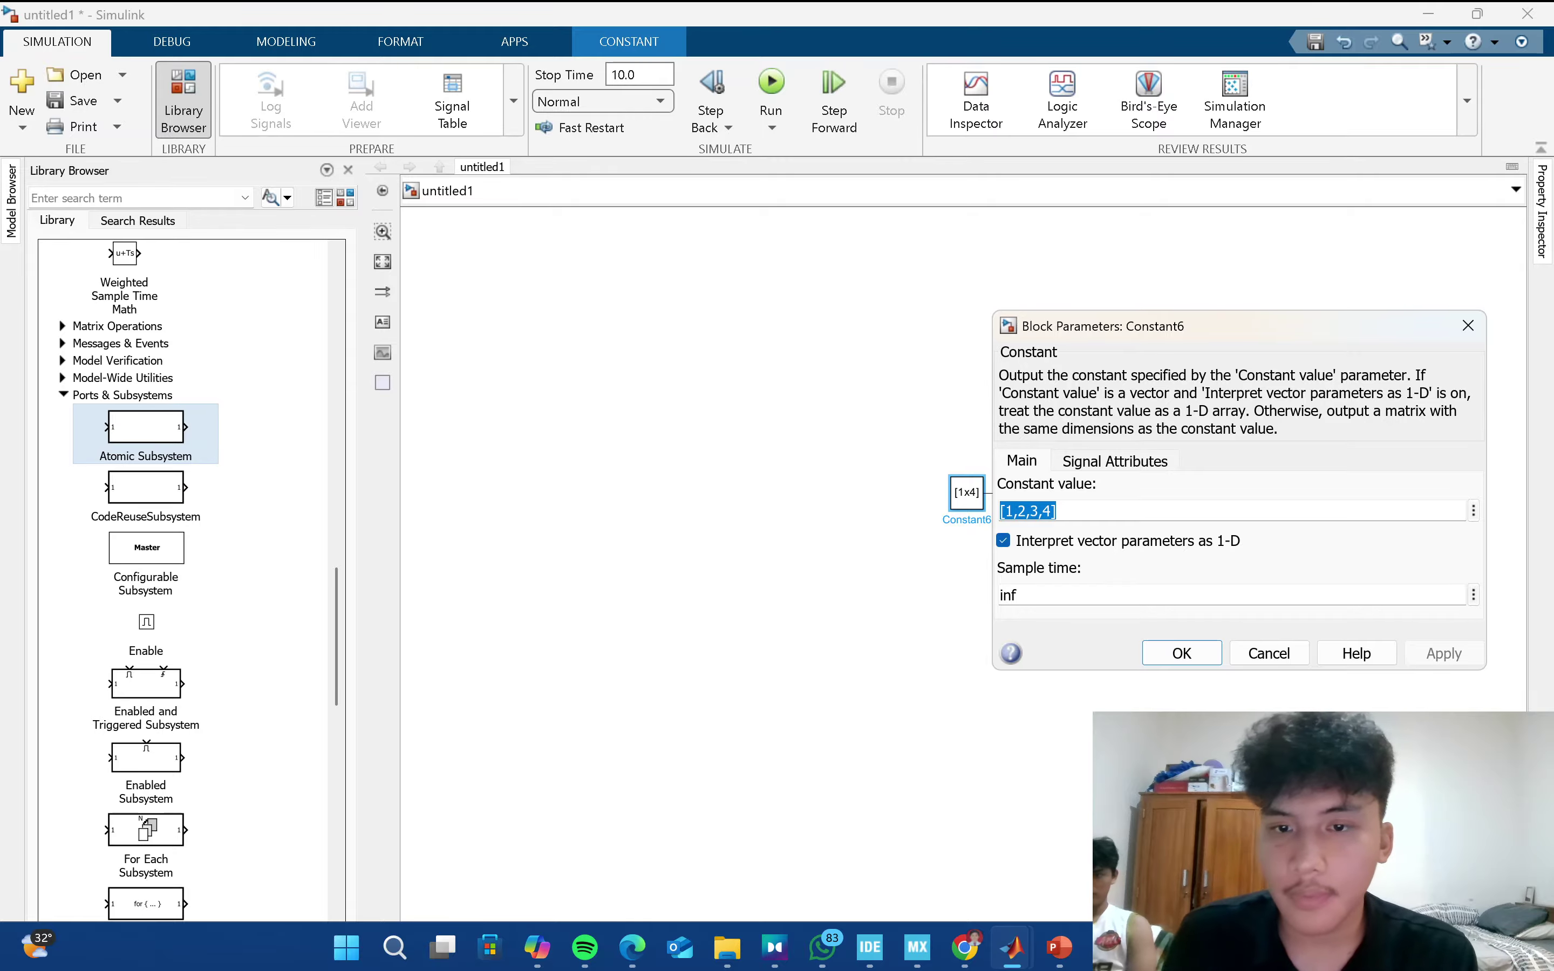
pyautogui.click(1182, 653)
pyautogui.moveTo(950, 510); pyautogui.dragTo(907, 563)
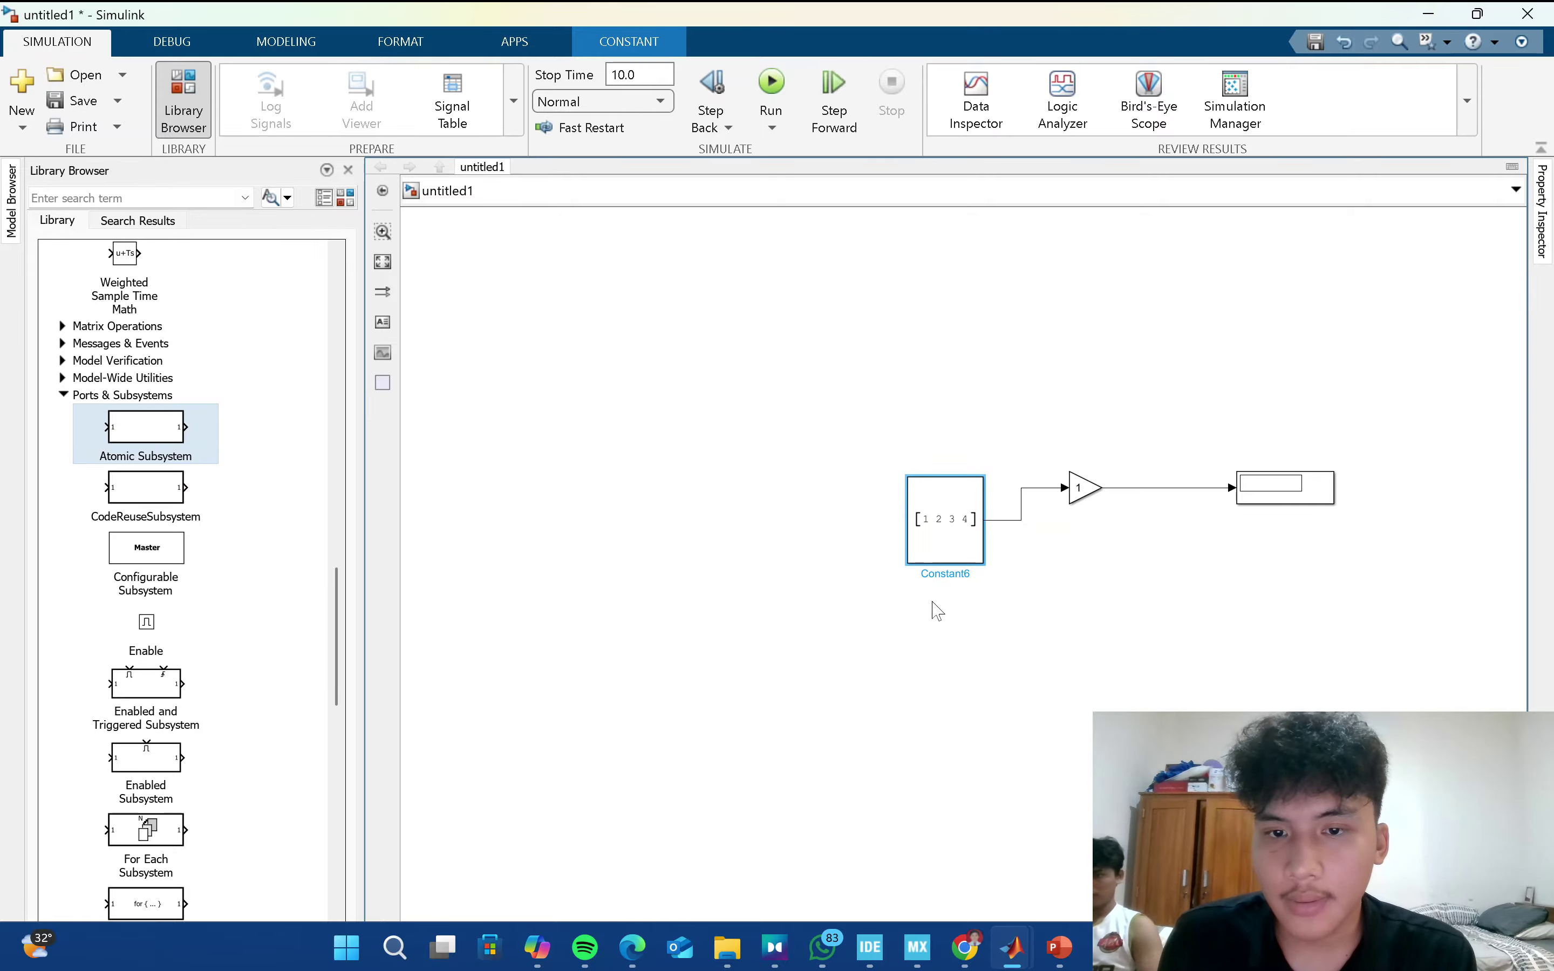
# Change the enlarged Constant block's value to the 2-by-2 matrix [1,2;3,4].
pyautogui.doubleClick(932, 550)
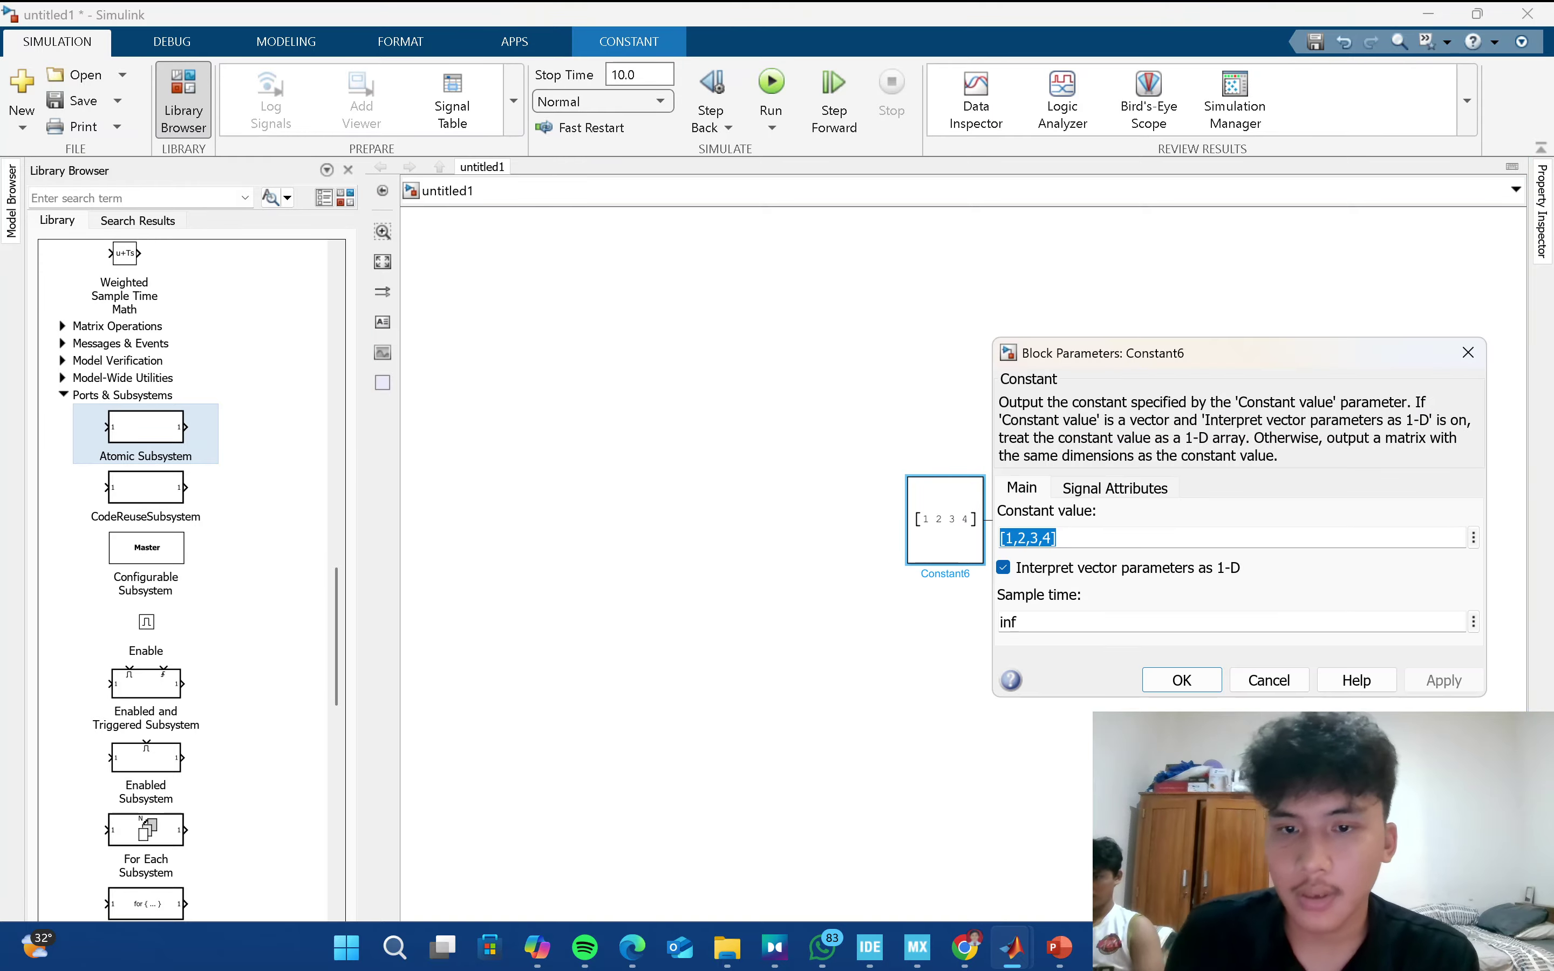
pyautogui.click(1057, 539)
pyautogui.click(1031, 538)
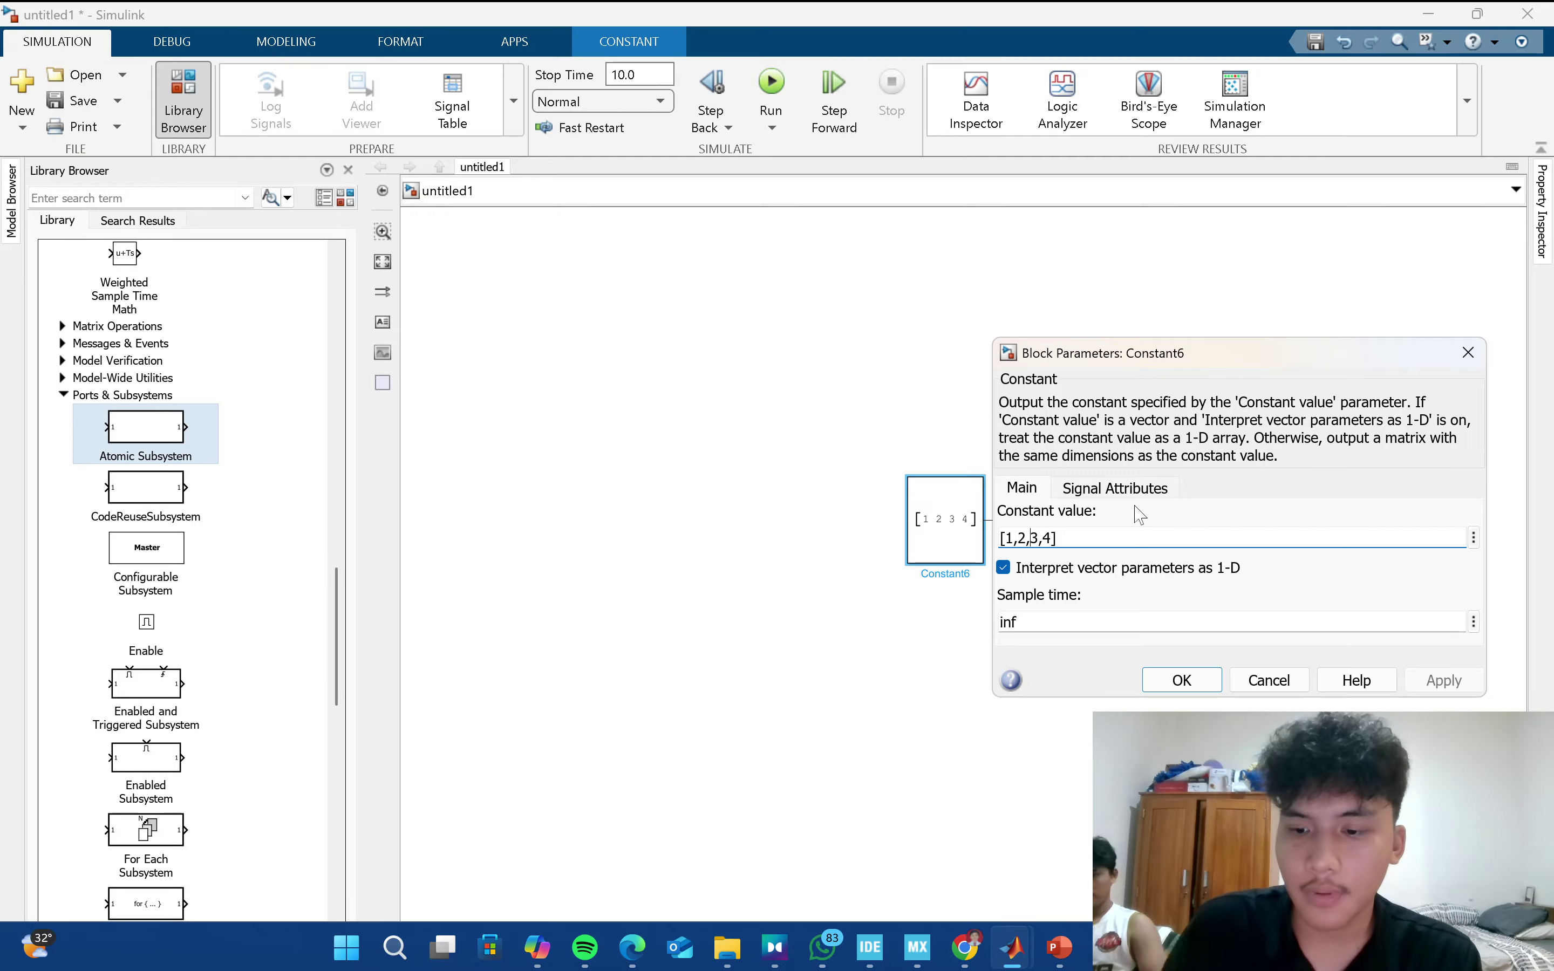
pyautogui.press('BackSpace')
pyautogui.press('Return')
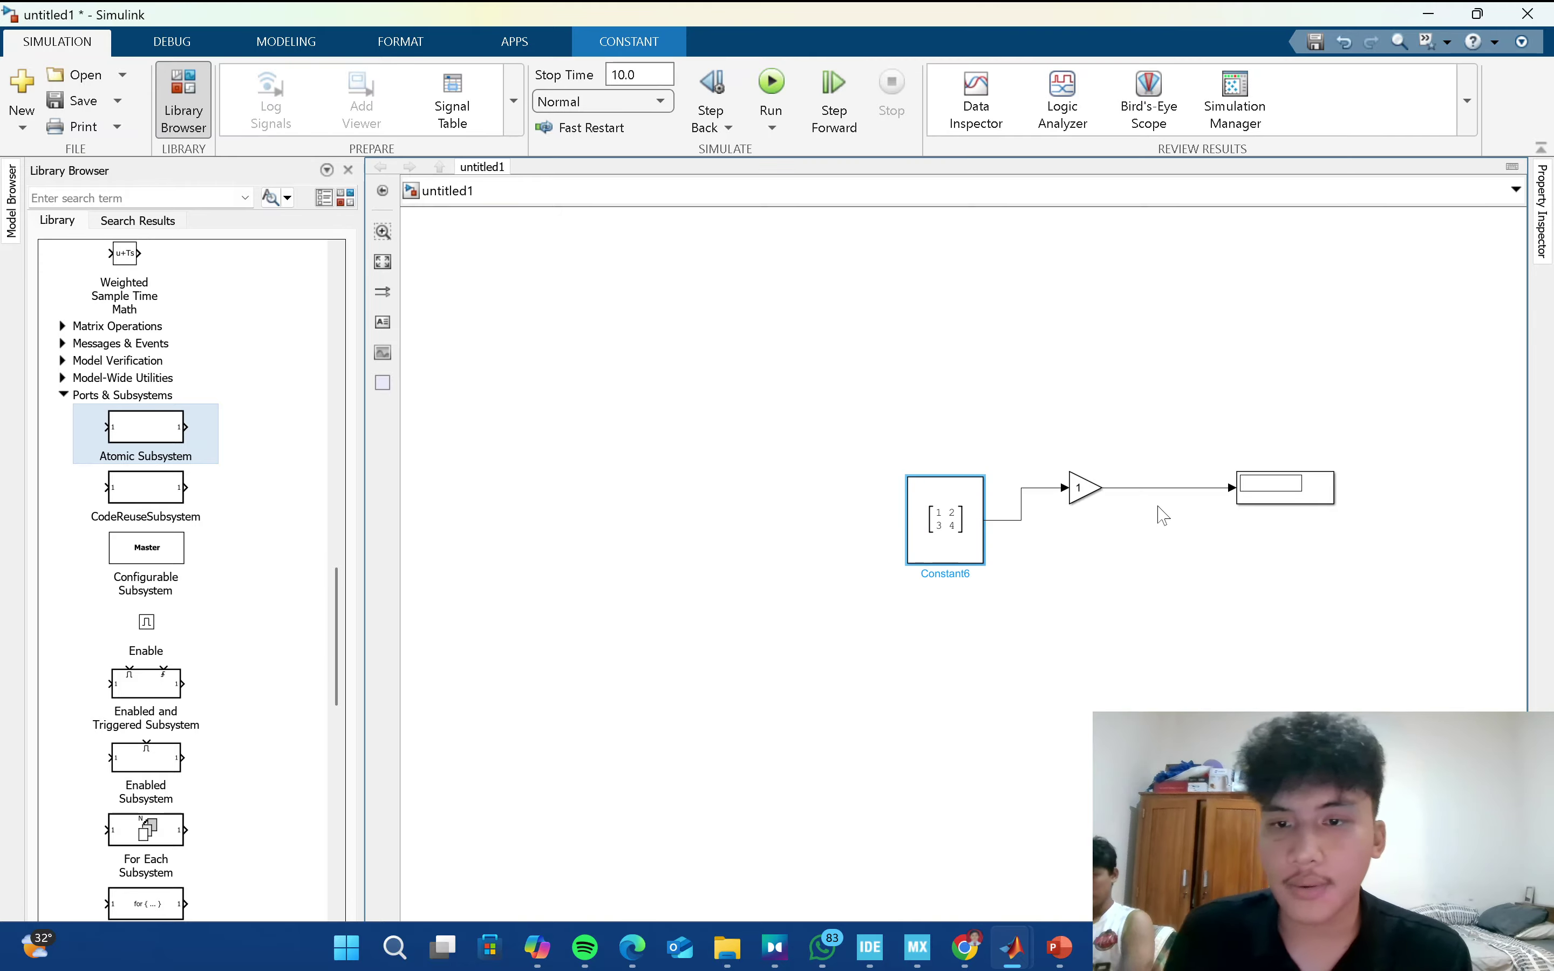
# Enlarge the Gain block and set its gain to the matrix [1,2;3,4], keeping element-wise multiplication.
pyautogui.click(1099, 499)
pyautogui.moveTo(1104, 505); pyautogui.dragTo(1167, 568)
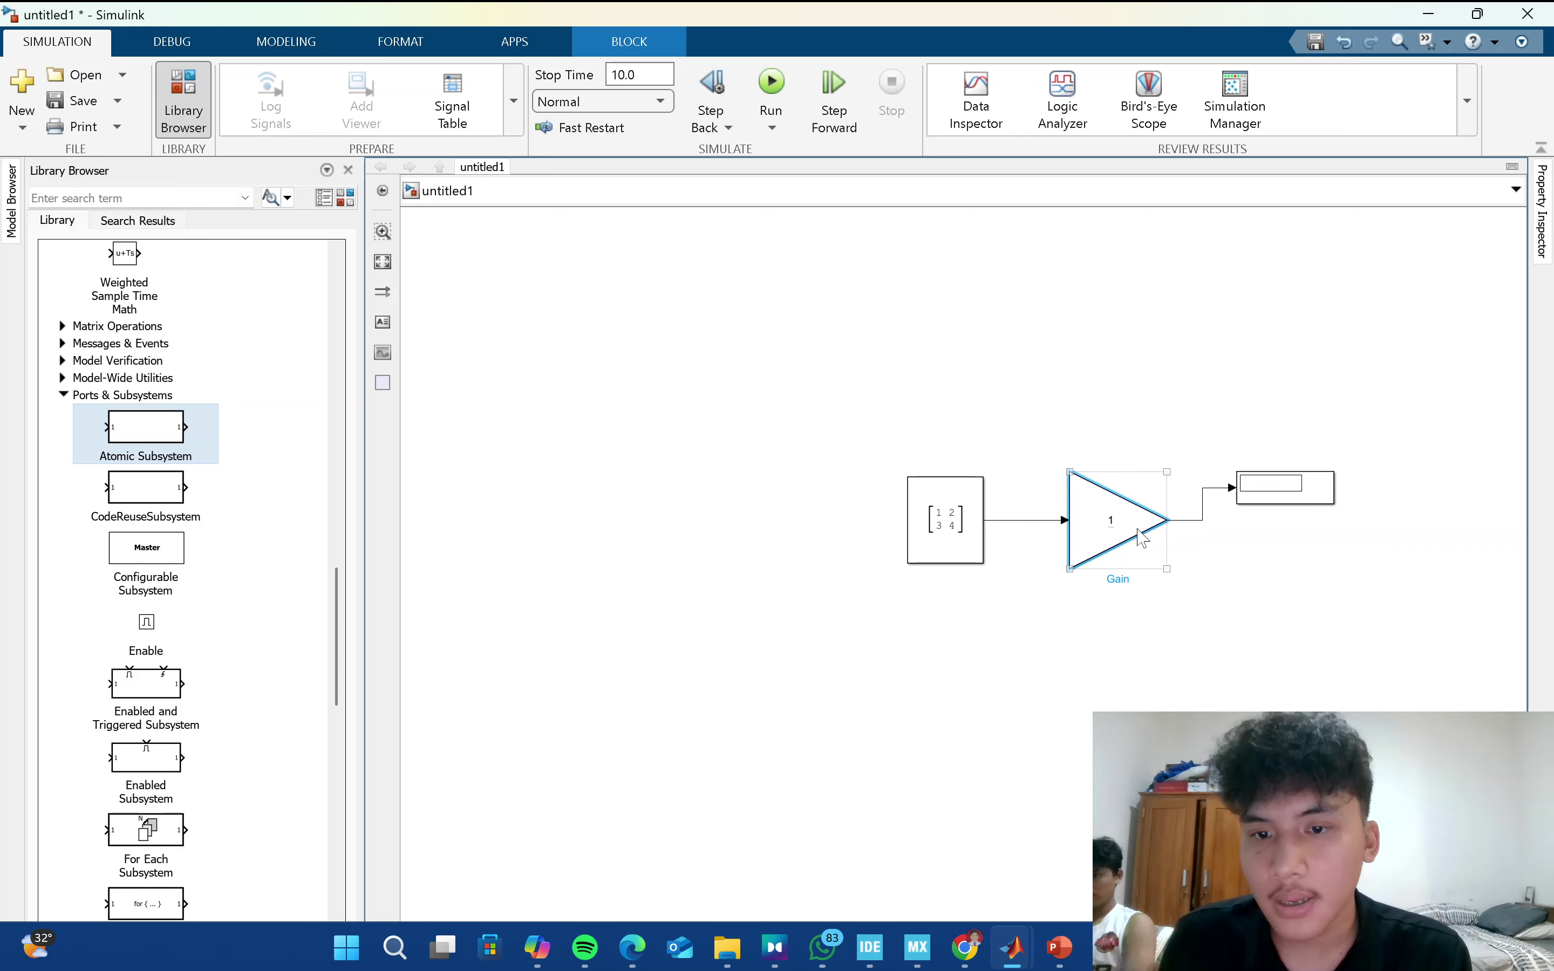
pyautogui.doubleClick(1133, 540)
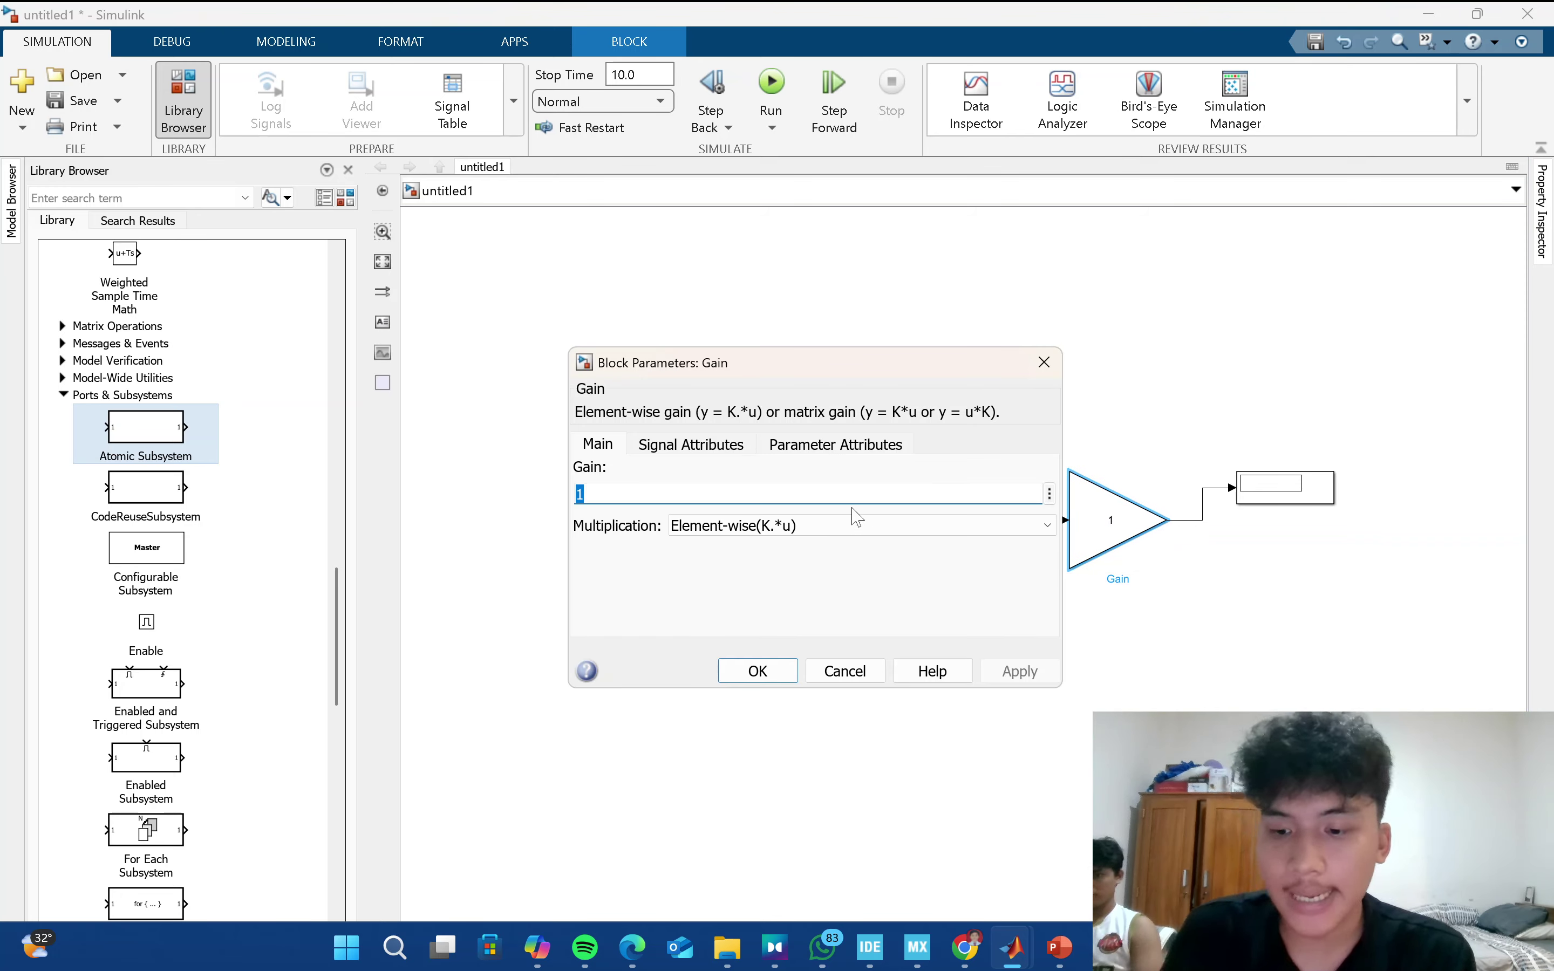
pyautogui.press('BackSpace')
pyautogui.write('[1,2;3,4')
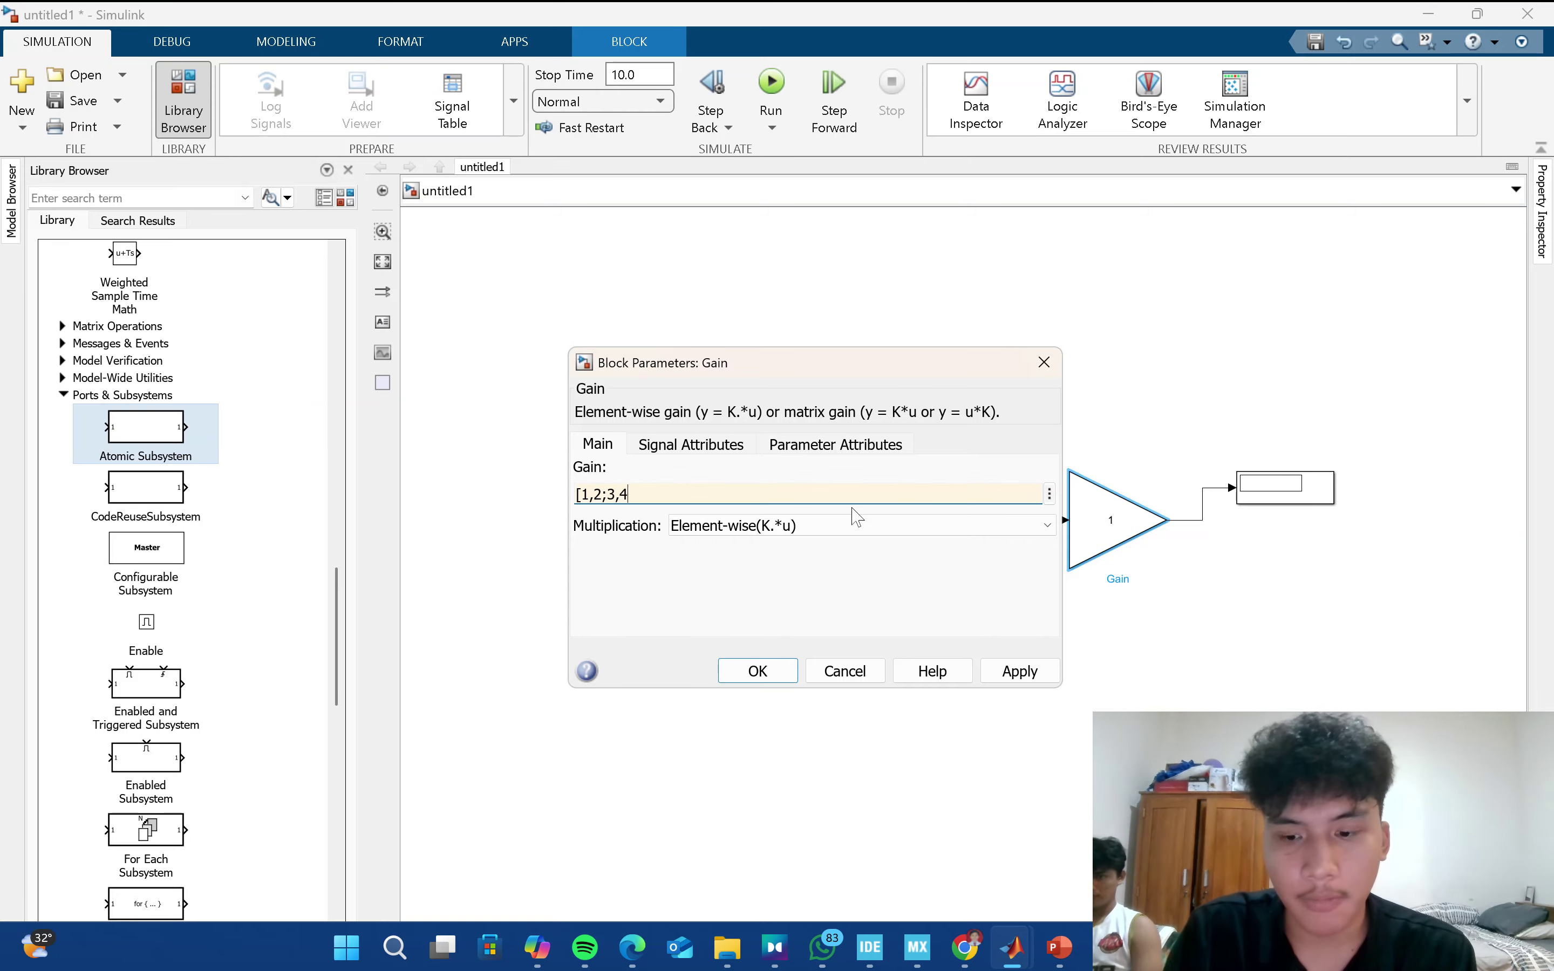
pyautogui.write(']')
pyautogui.press('Return')
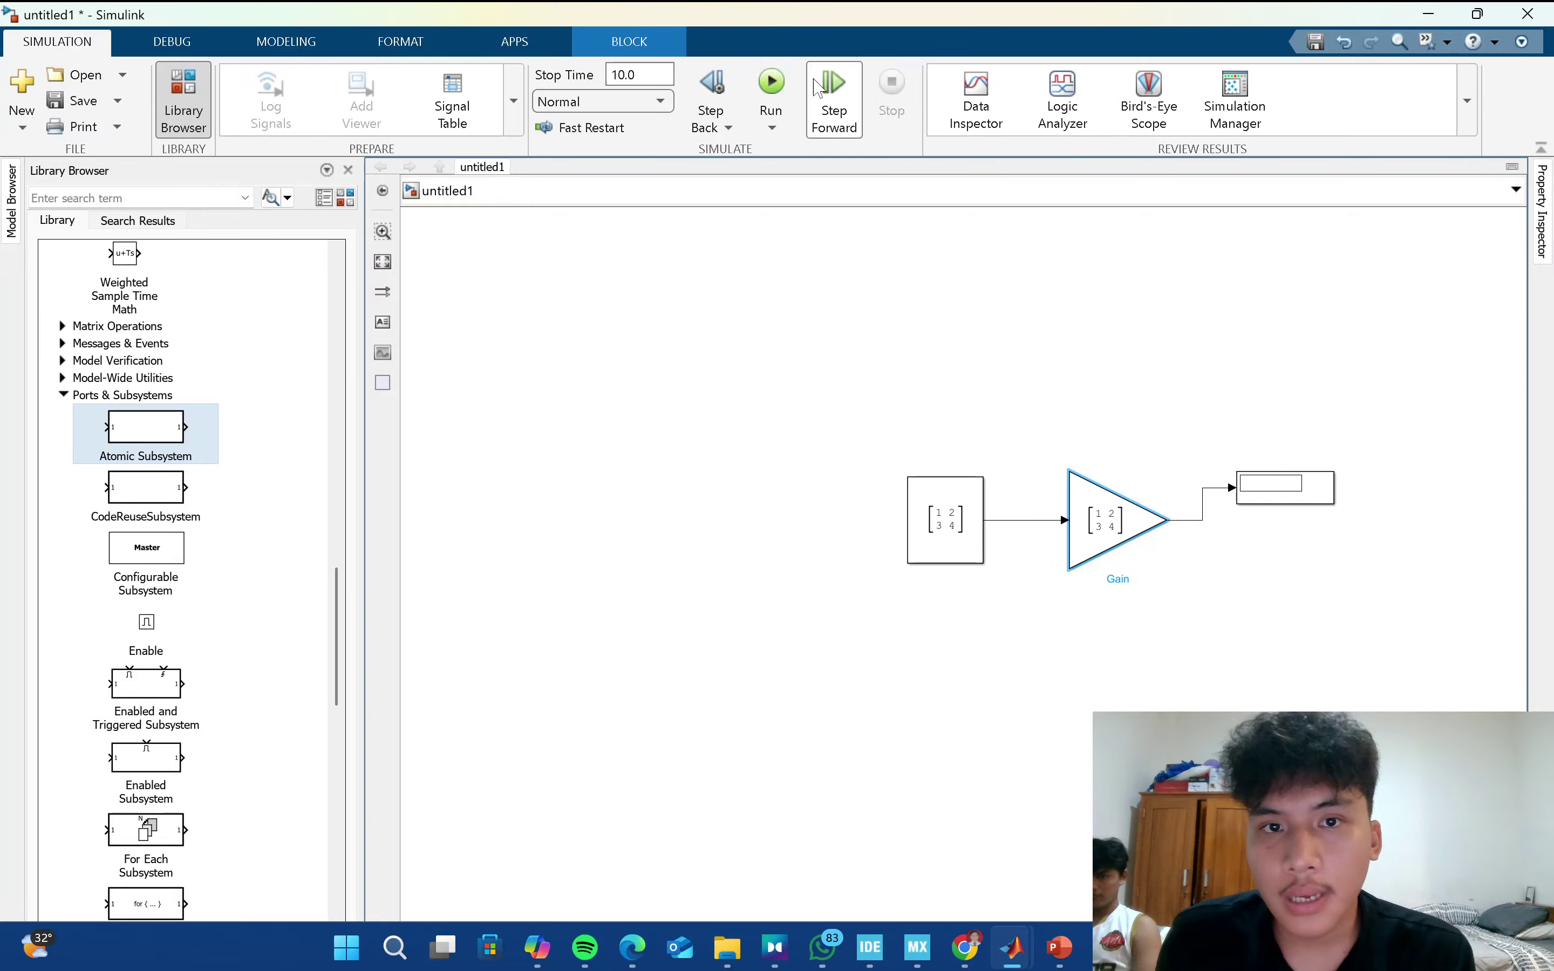
# Run the simulation of the matrix gain circuit and enlarge the Display block to show all output elements.
pyautogui.click(787, 82)
pyautogui.moveTo(1334, 505); pyautogui.dragTo(1460, 570)
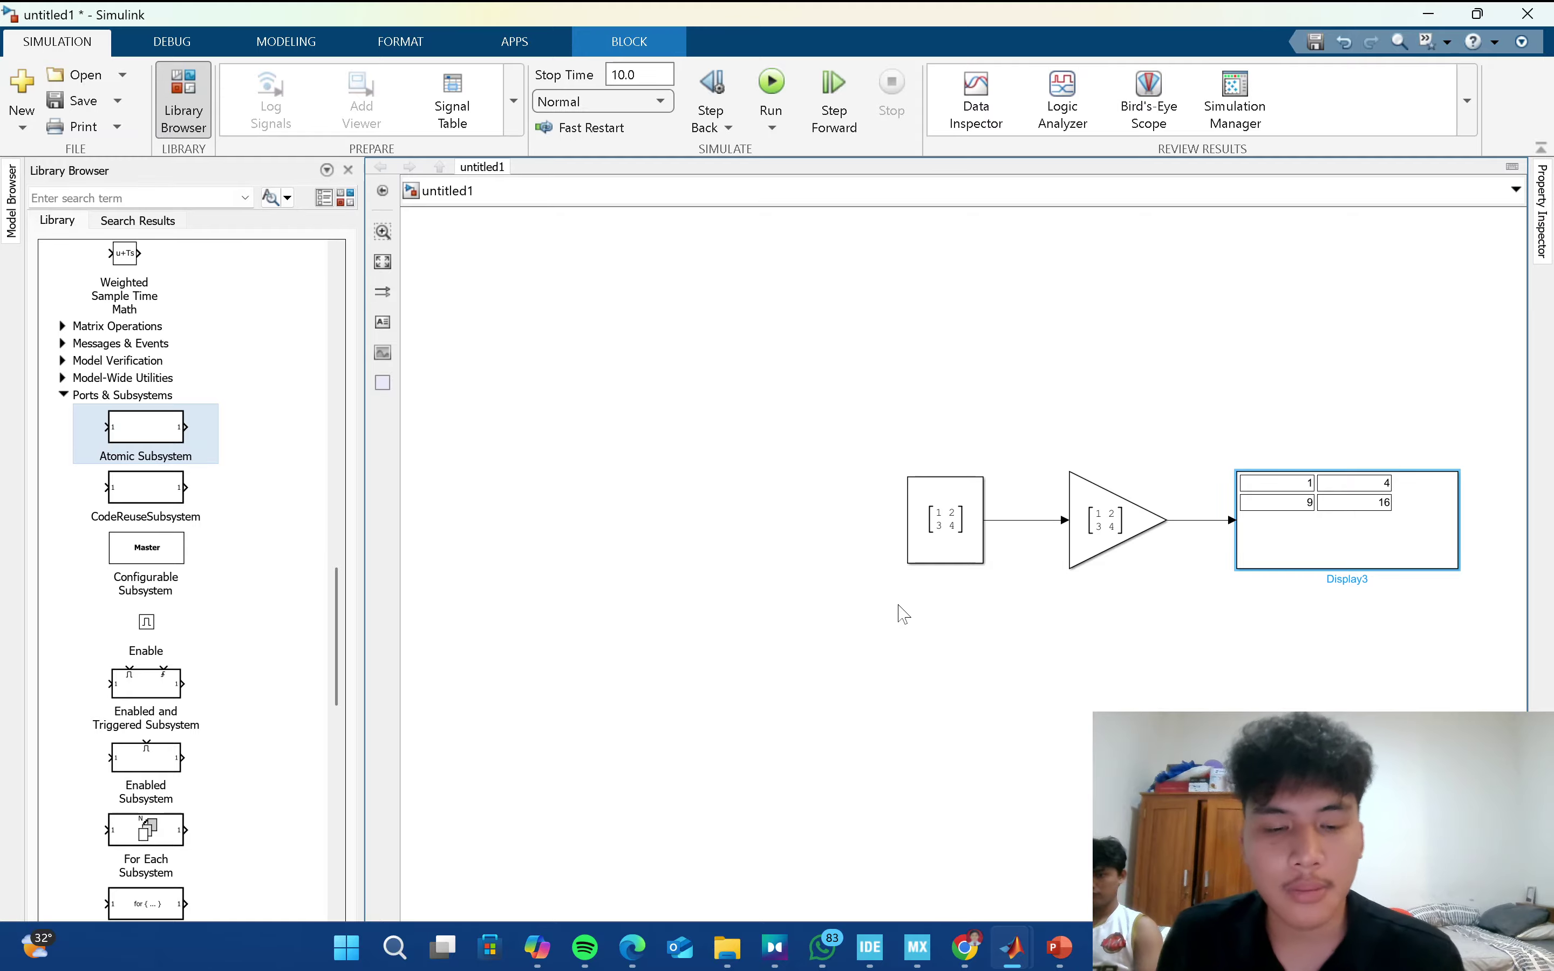
# Copy the min and max circuits with their Constant and Display blocks from untitled into untitled1, below the gain circuit.
pyautogui.hotkey('alt', 'Tab')
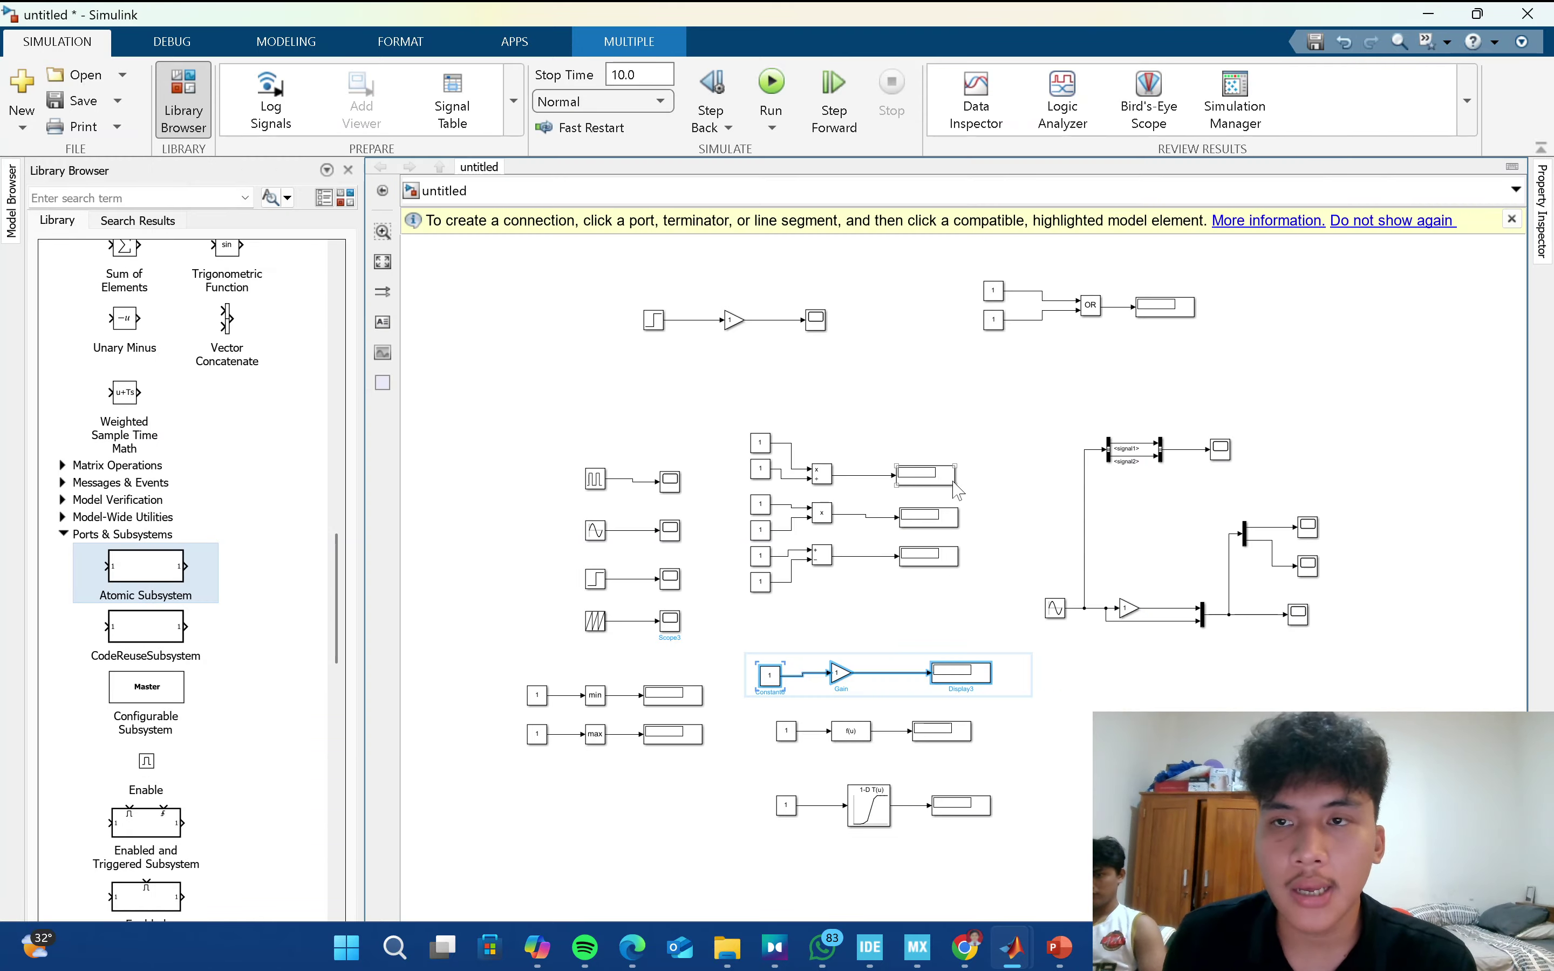
pyautogui.click(612, 672)
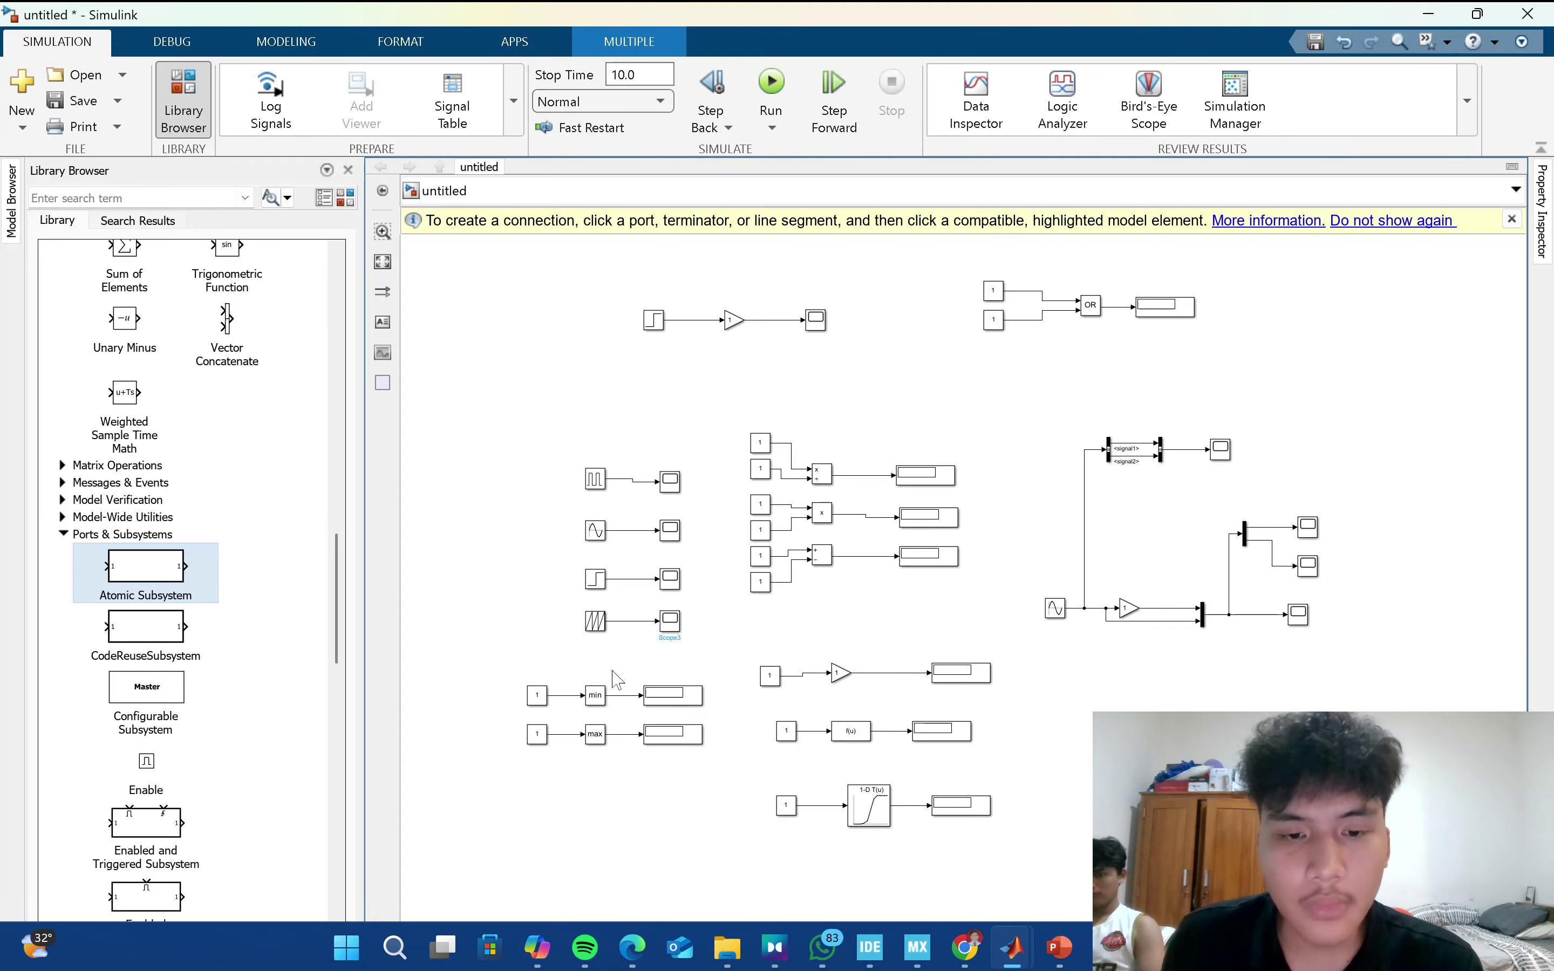
pyautogui.moveTo(516, 668); pyautogui.dragTo(687, 768)
pyautogui.hotkey('ctrl', 'c')
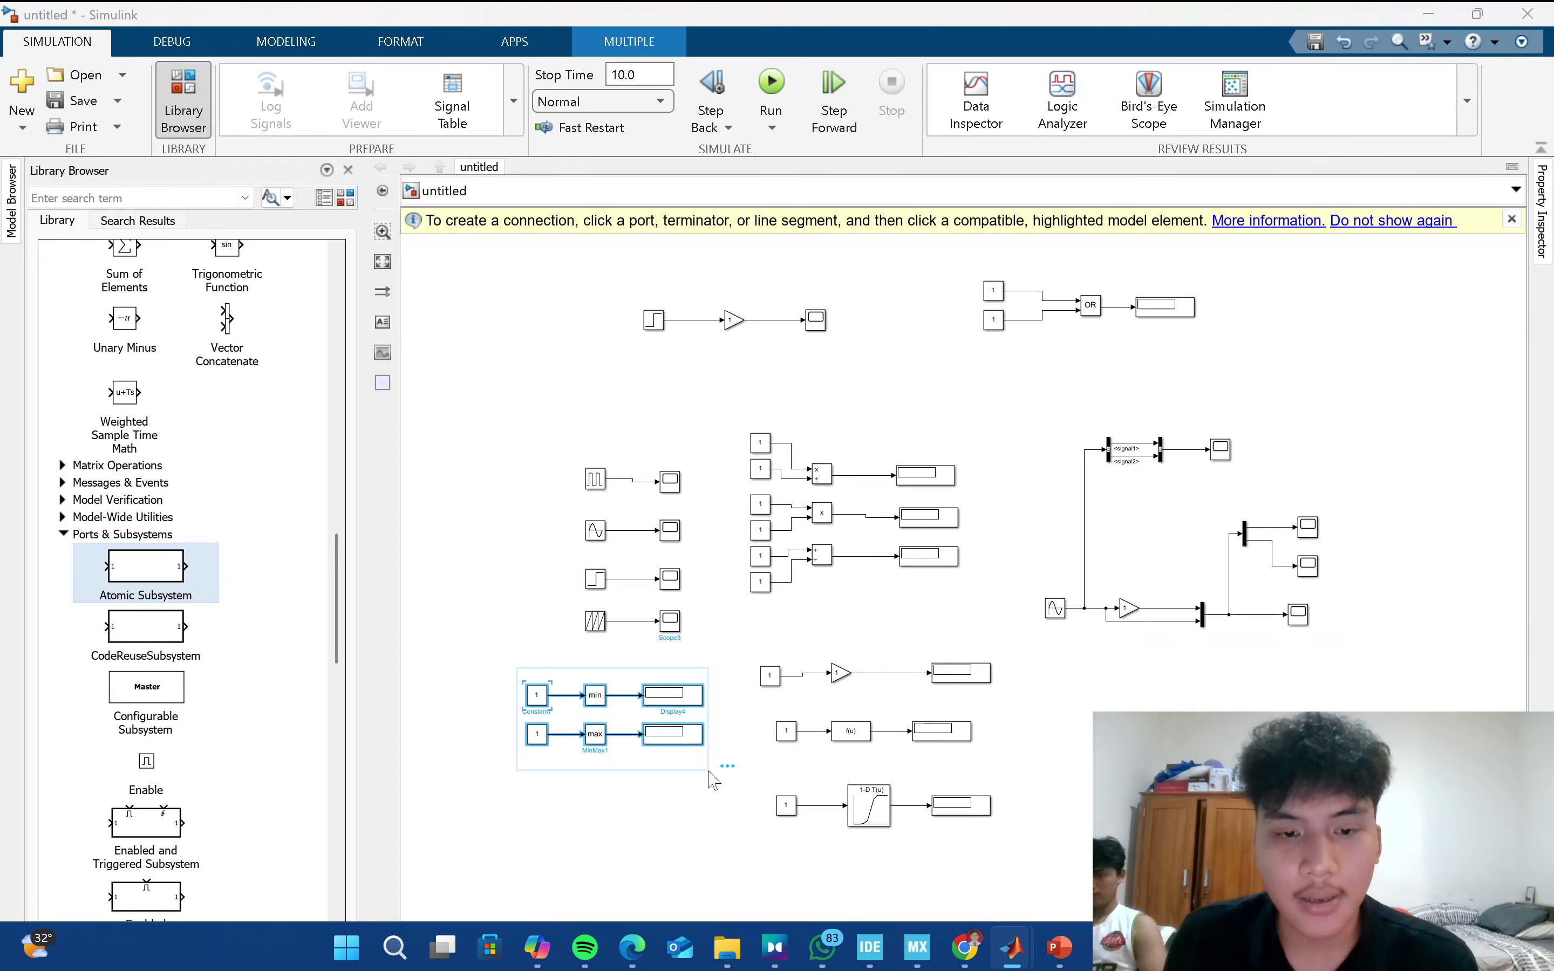
pyautogui.hotkey('alt', 'Tab')
pyautogui.hotkey('ctrl', 'v')
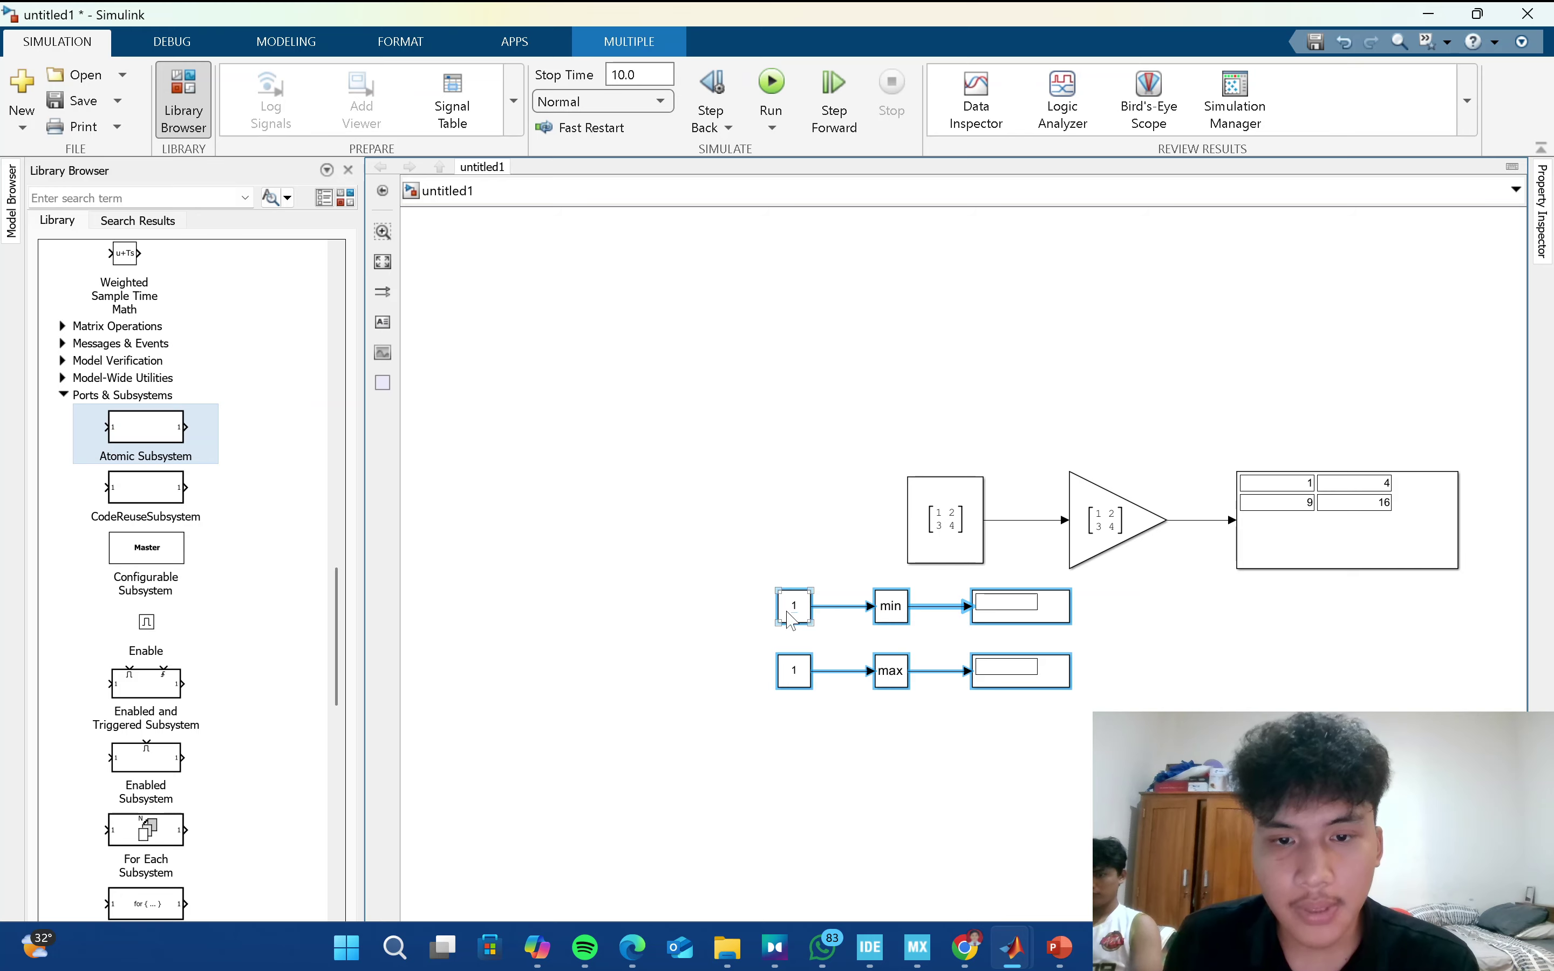
# Set the Constant block feeding the min block to [10,-20,100,85] and widen it to show the full vector.
pyautogui.doubleClick(796, 615)
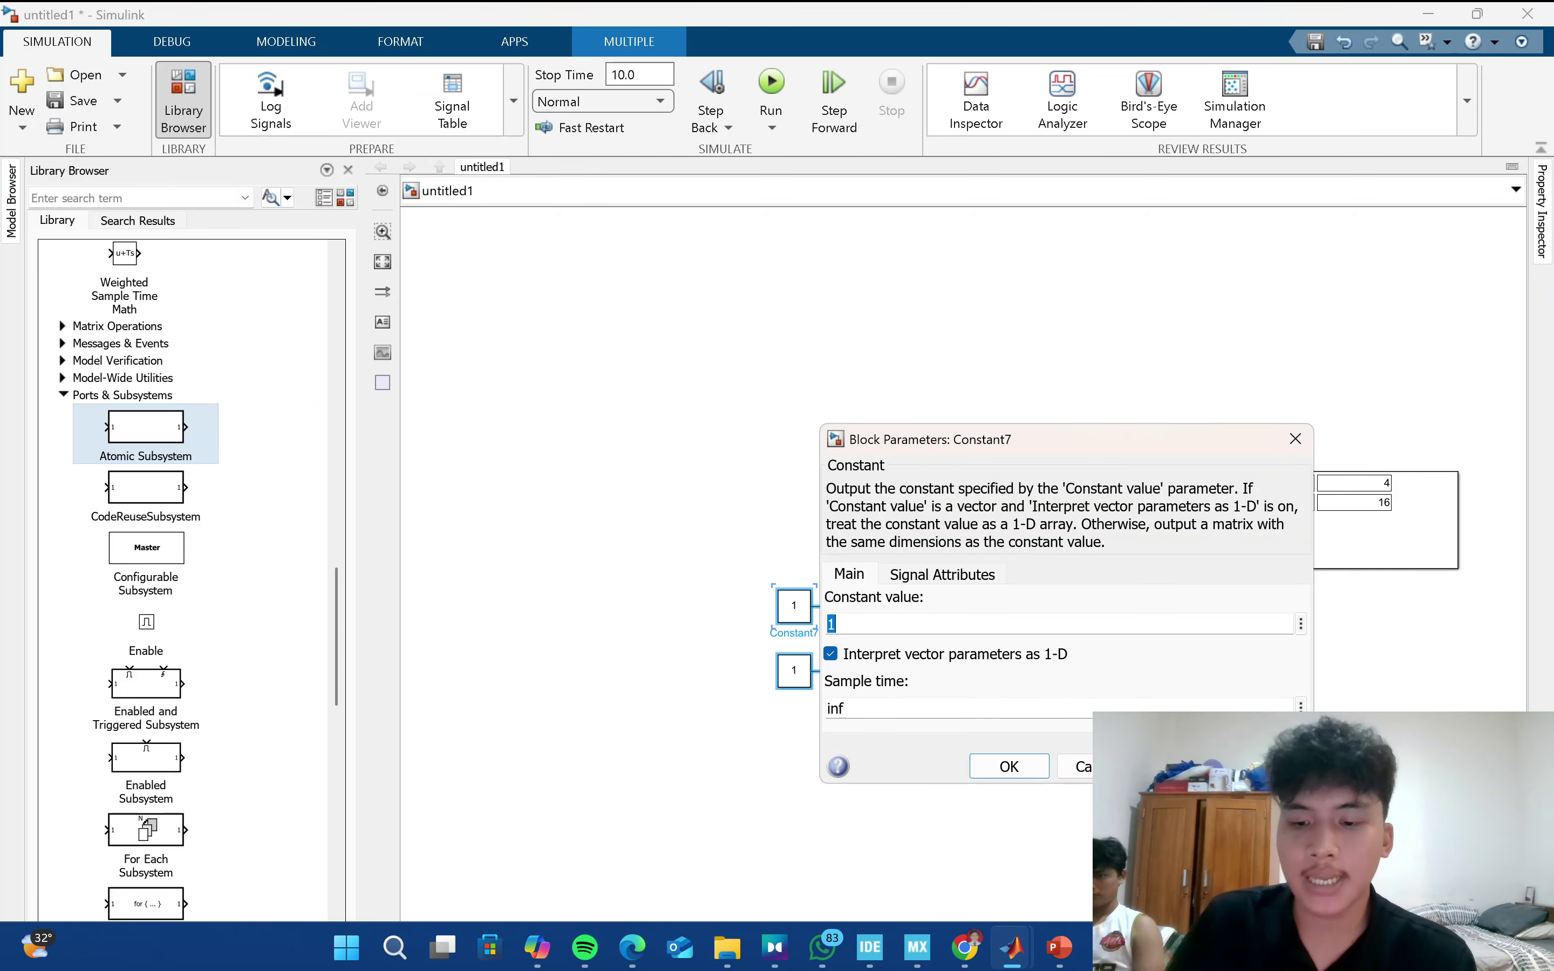
pyautogui.write('[10,')
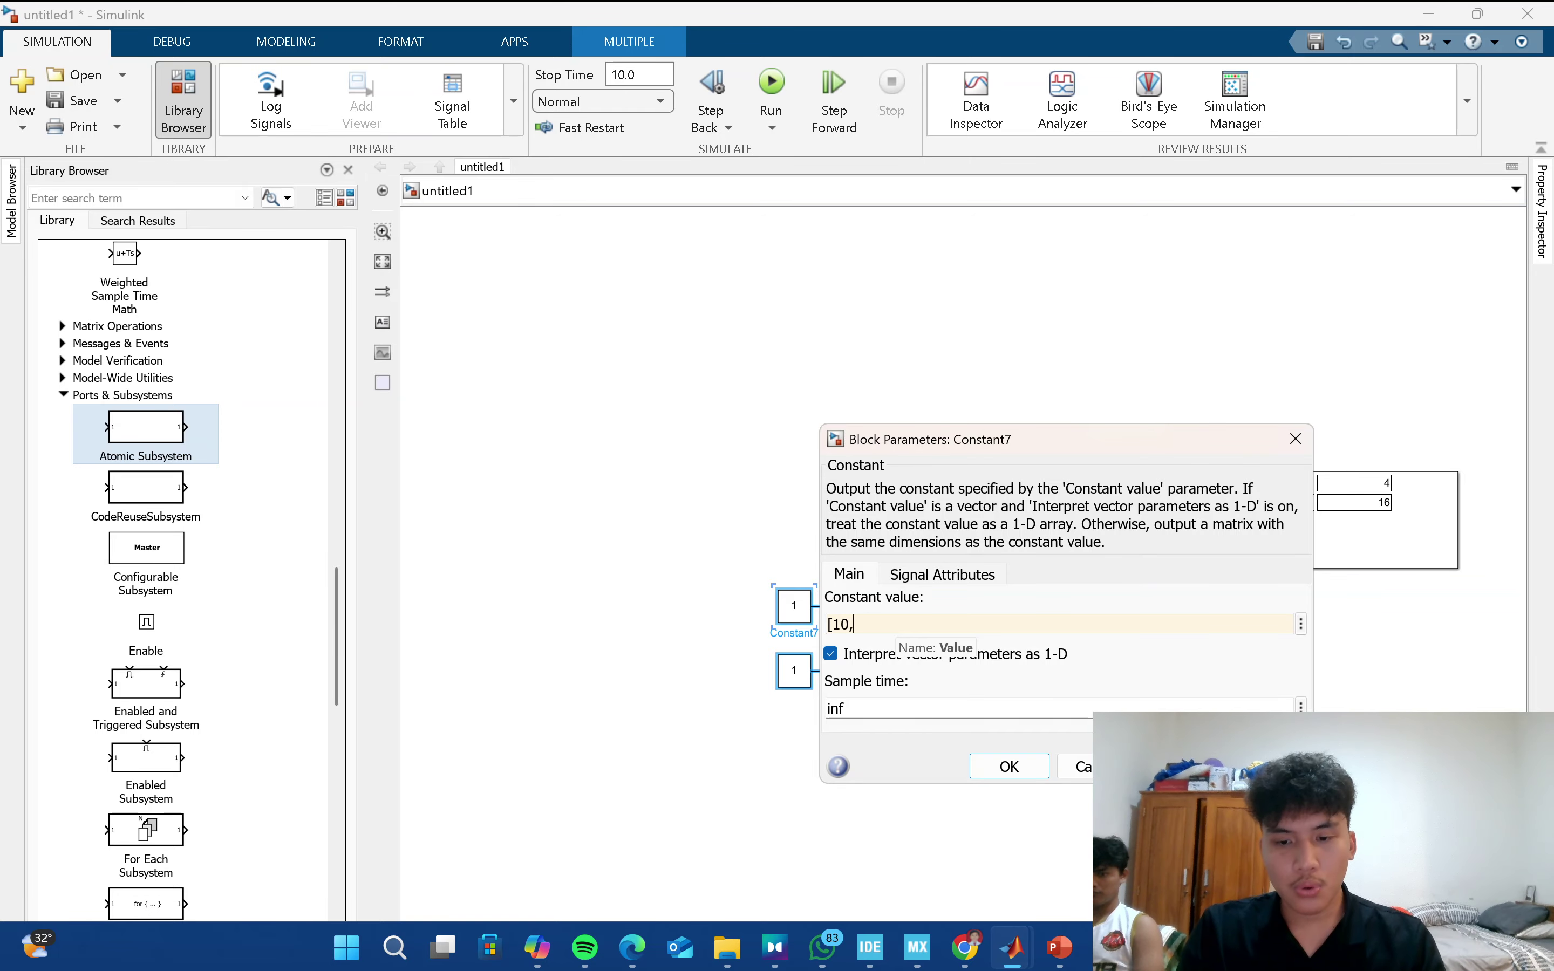
pyautogui.write('-20,100')
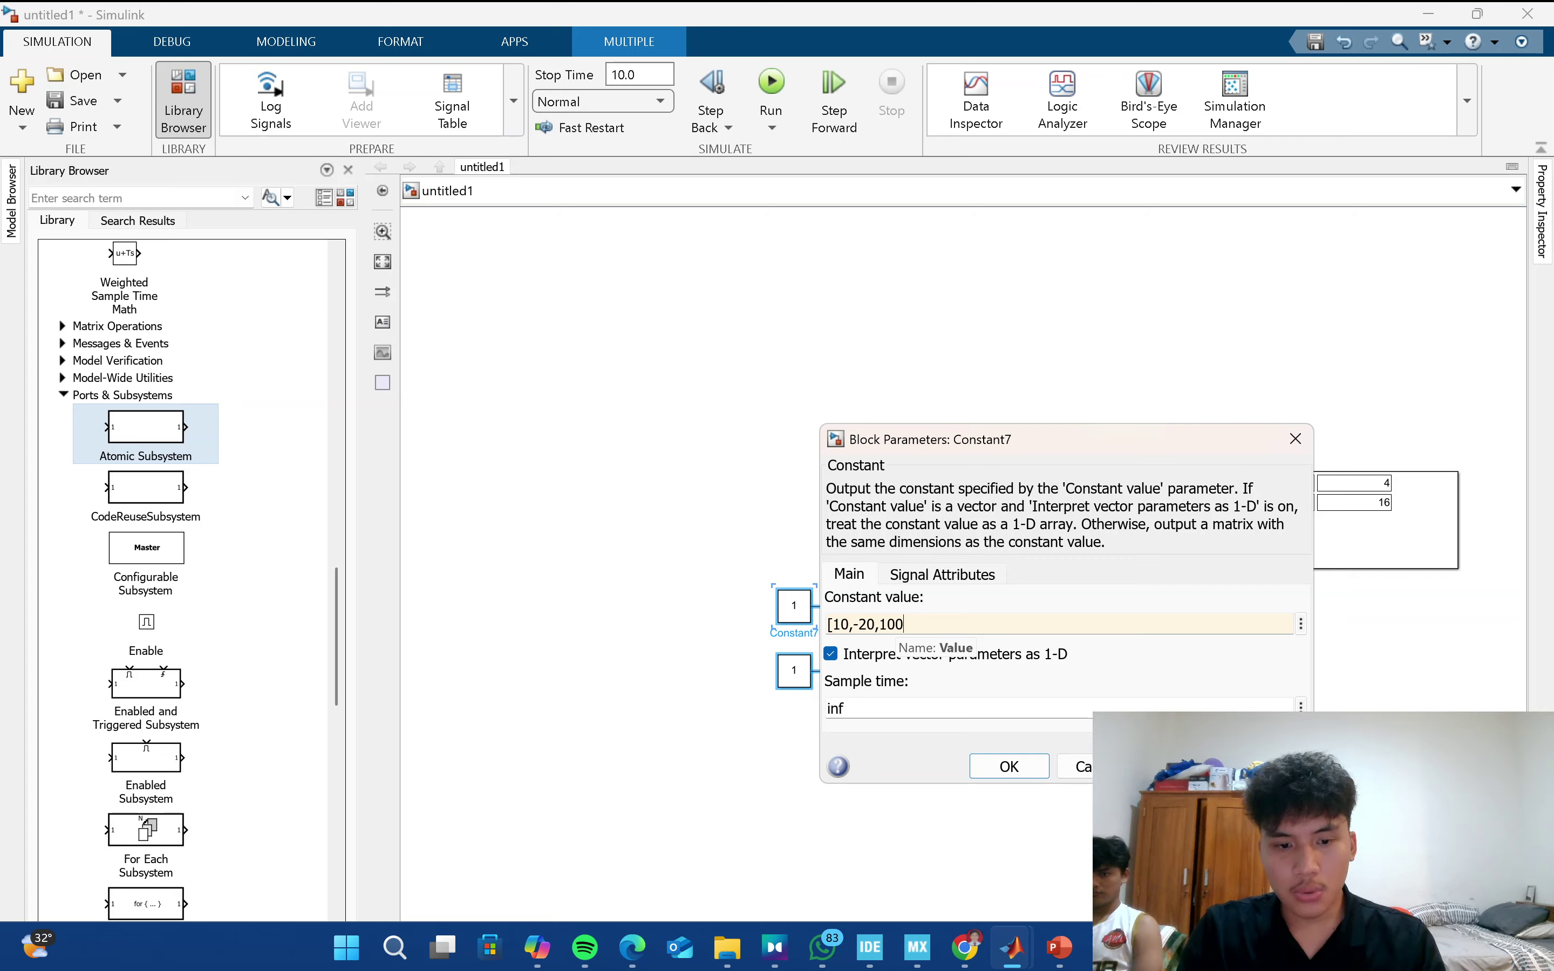
pyautogui.write(',85')
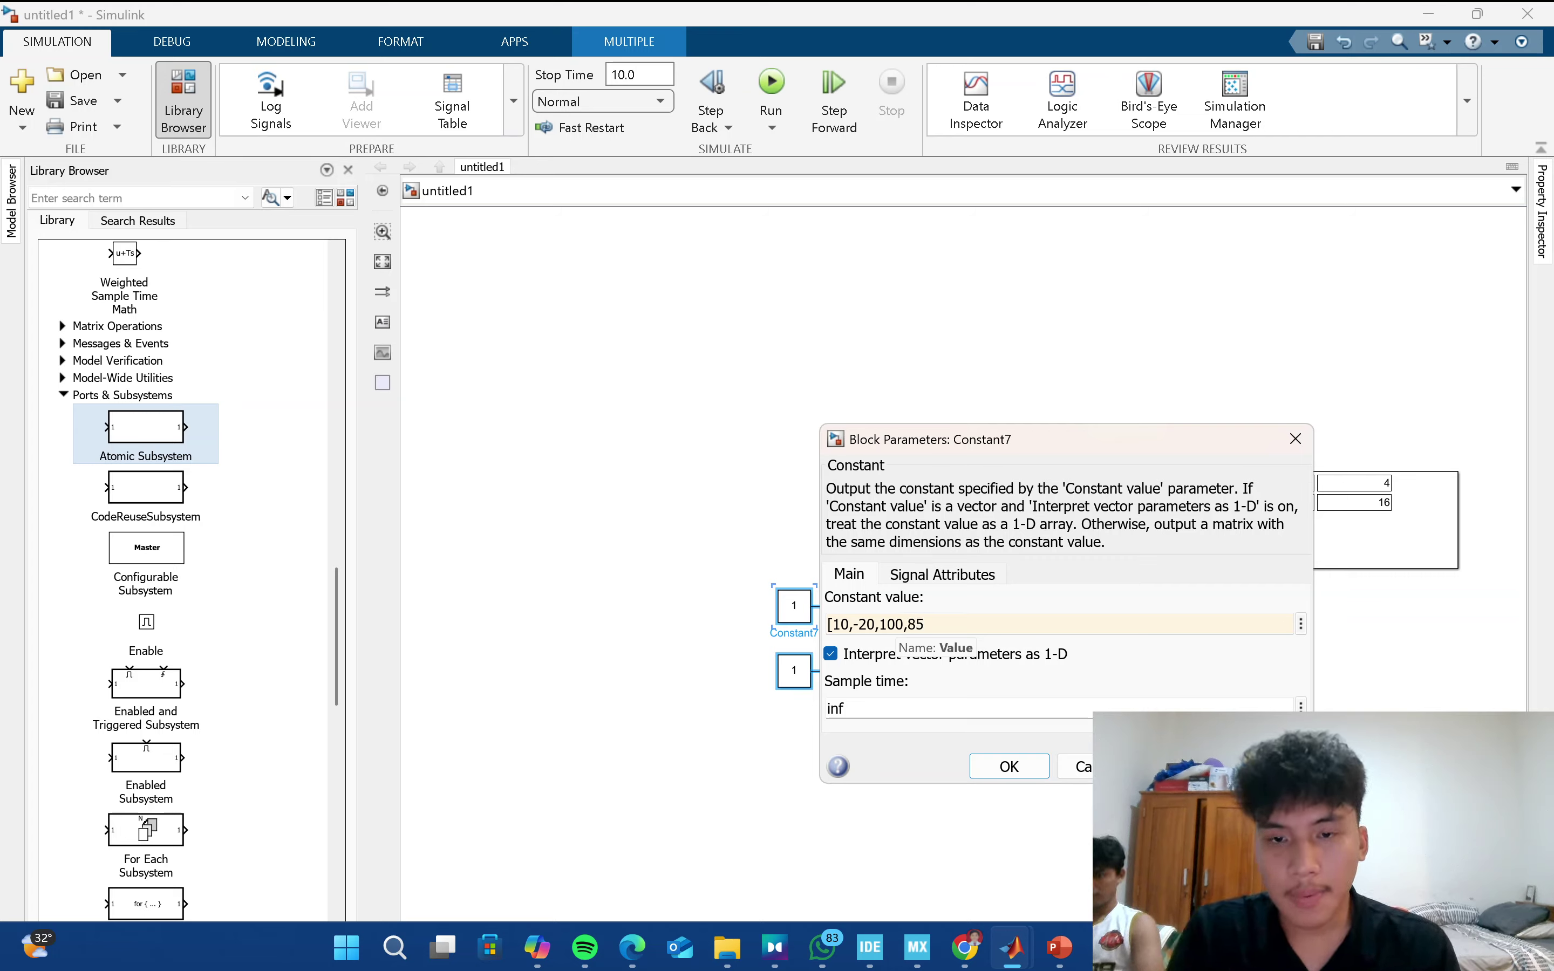
pyautogui.write(']')
pyautogui.press('Return')
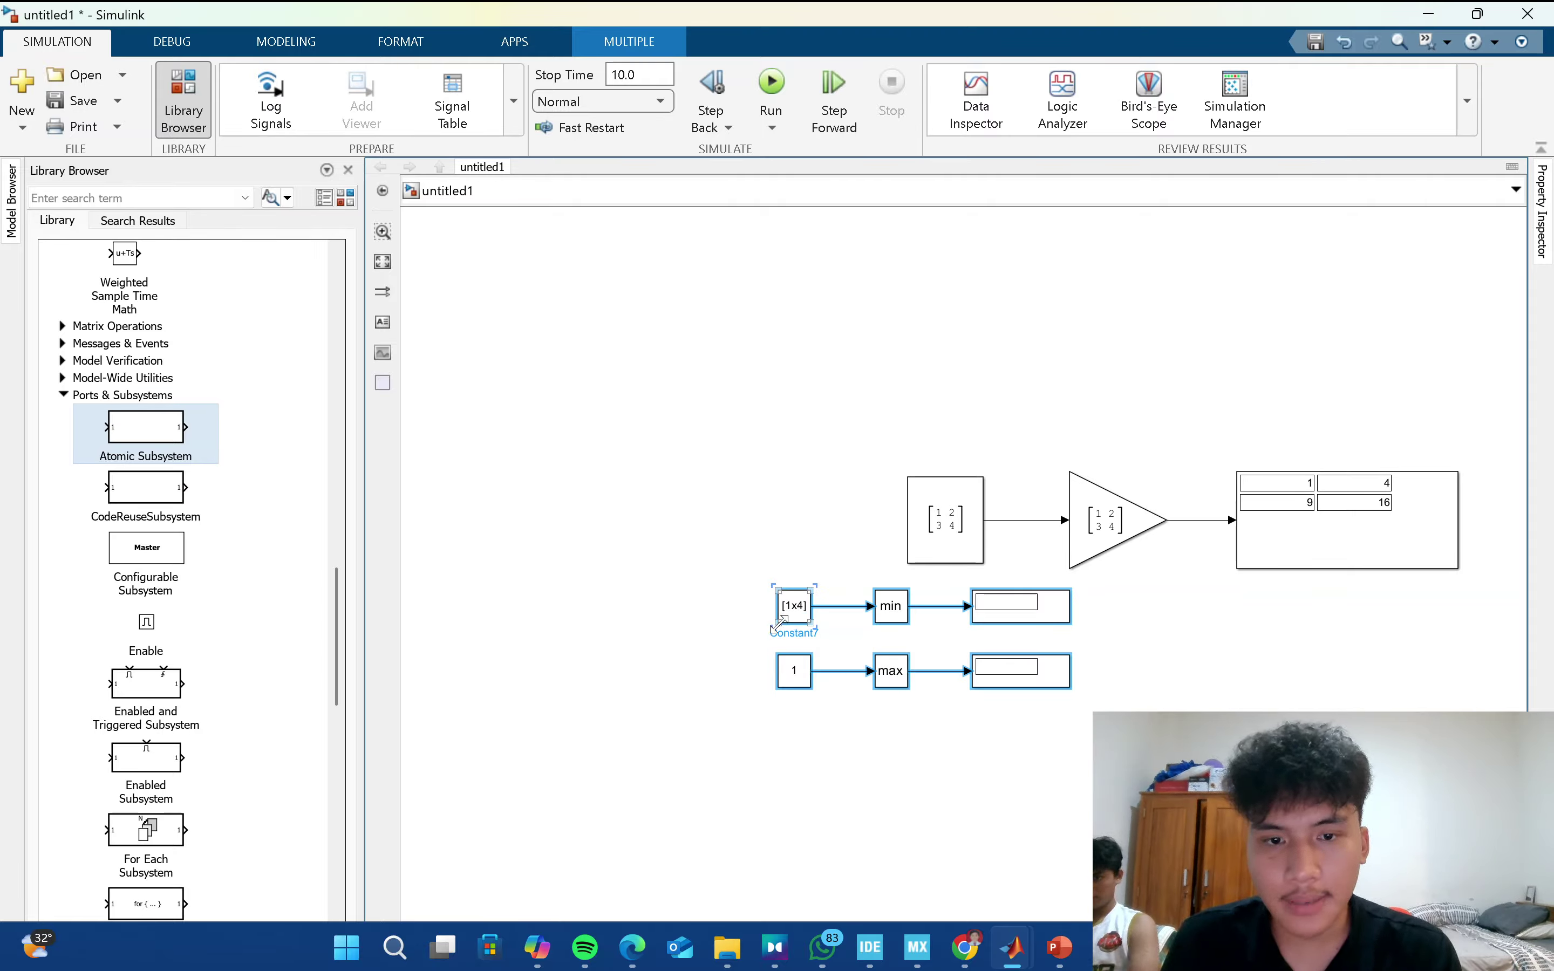
pyautogui.moveTo(776, 616); pyautogui.dragTo(712, 622)
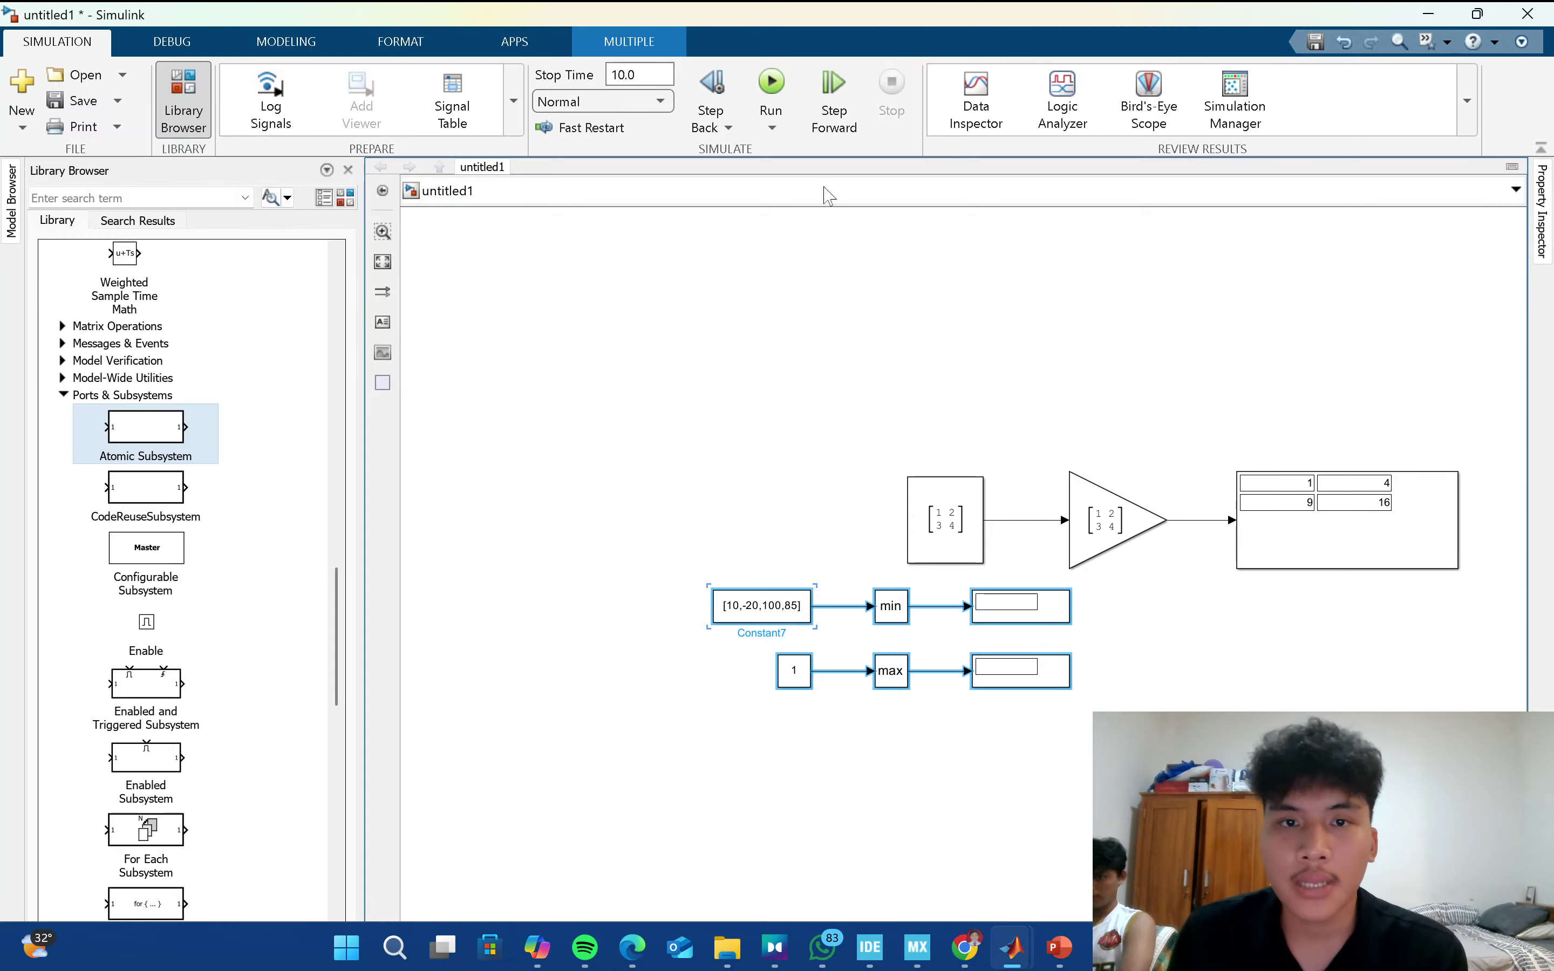
# Run the simulation to evaluate the min block on its vector input.
pyautogui.click(771, 87)
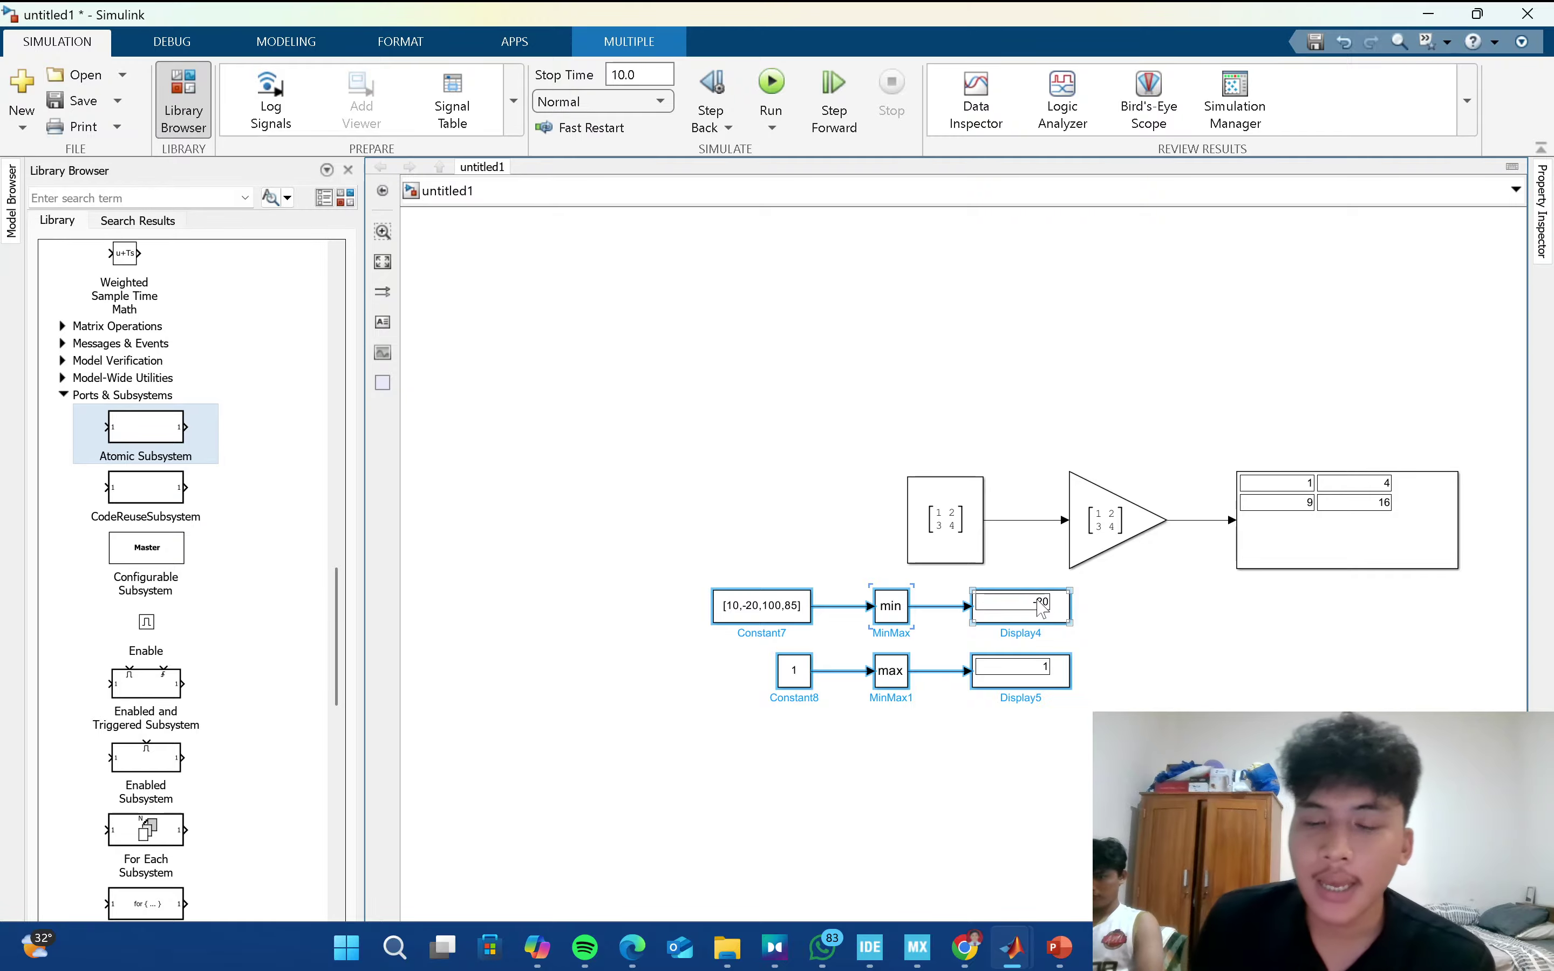
# Set the Constant block feeding the max block to [1000,2000,-100,95] and widen it to show the full vector.
pyautogui.doubleClick(806, 680)
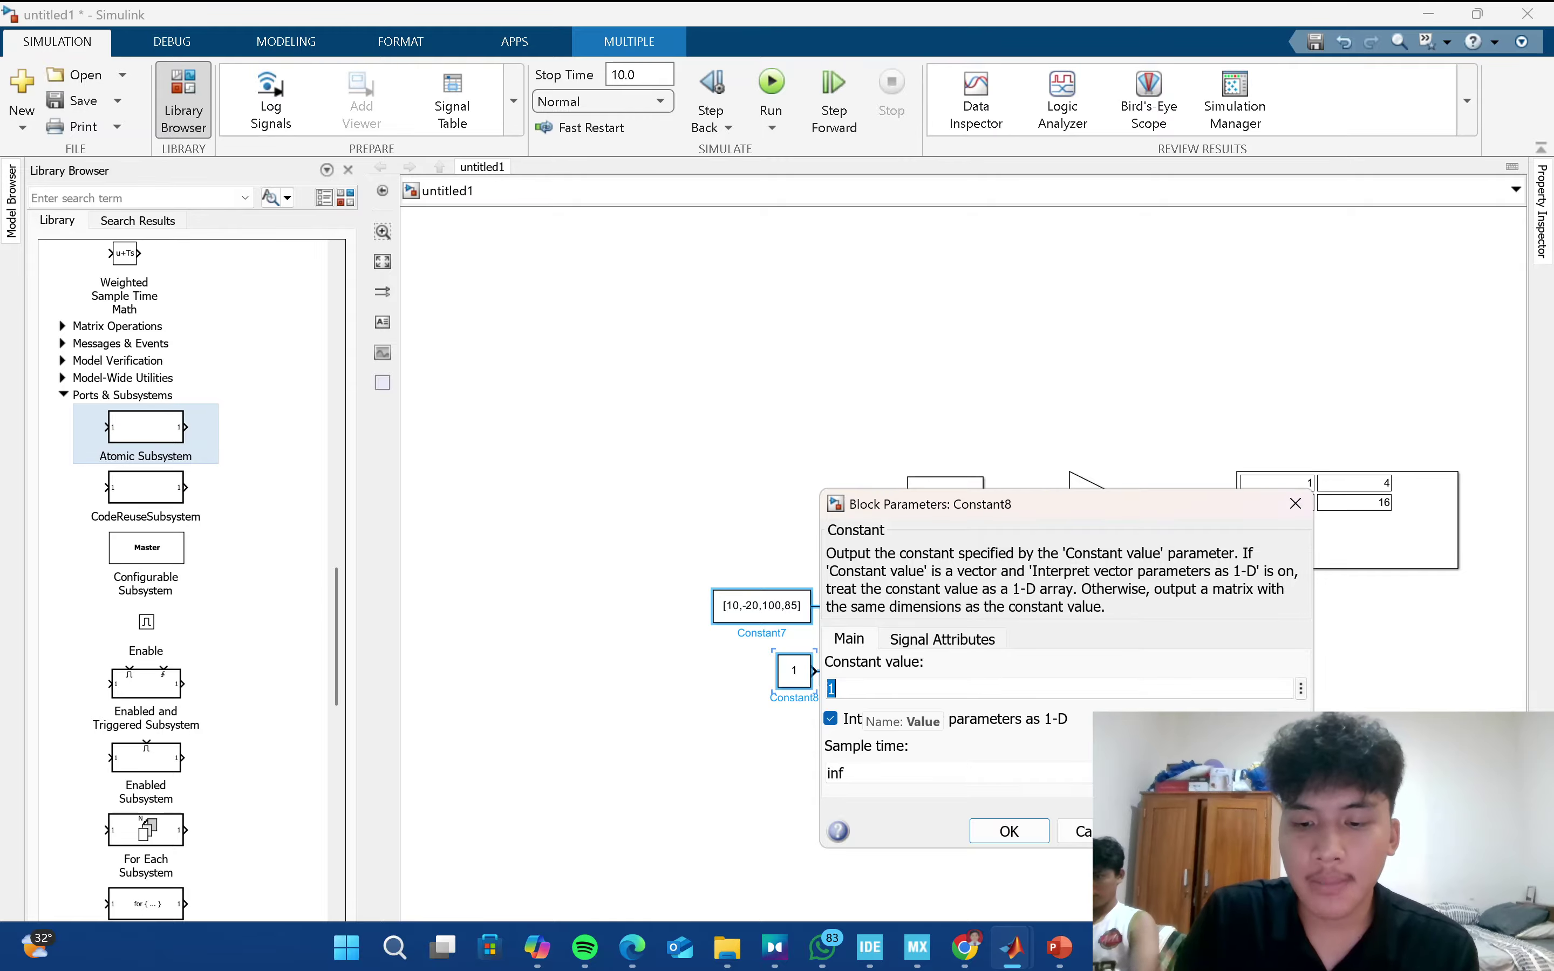
pyautogui.write('[10')
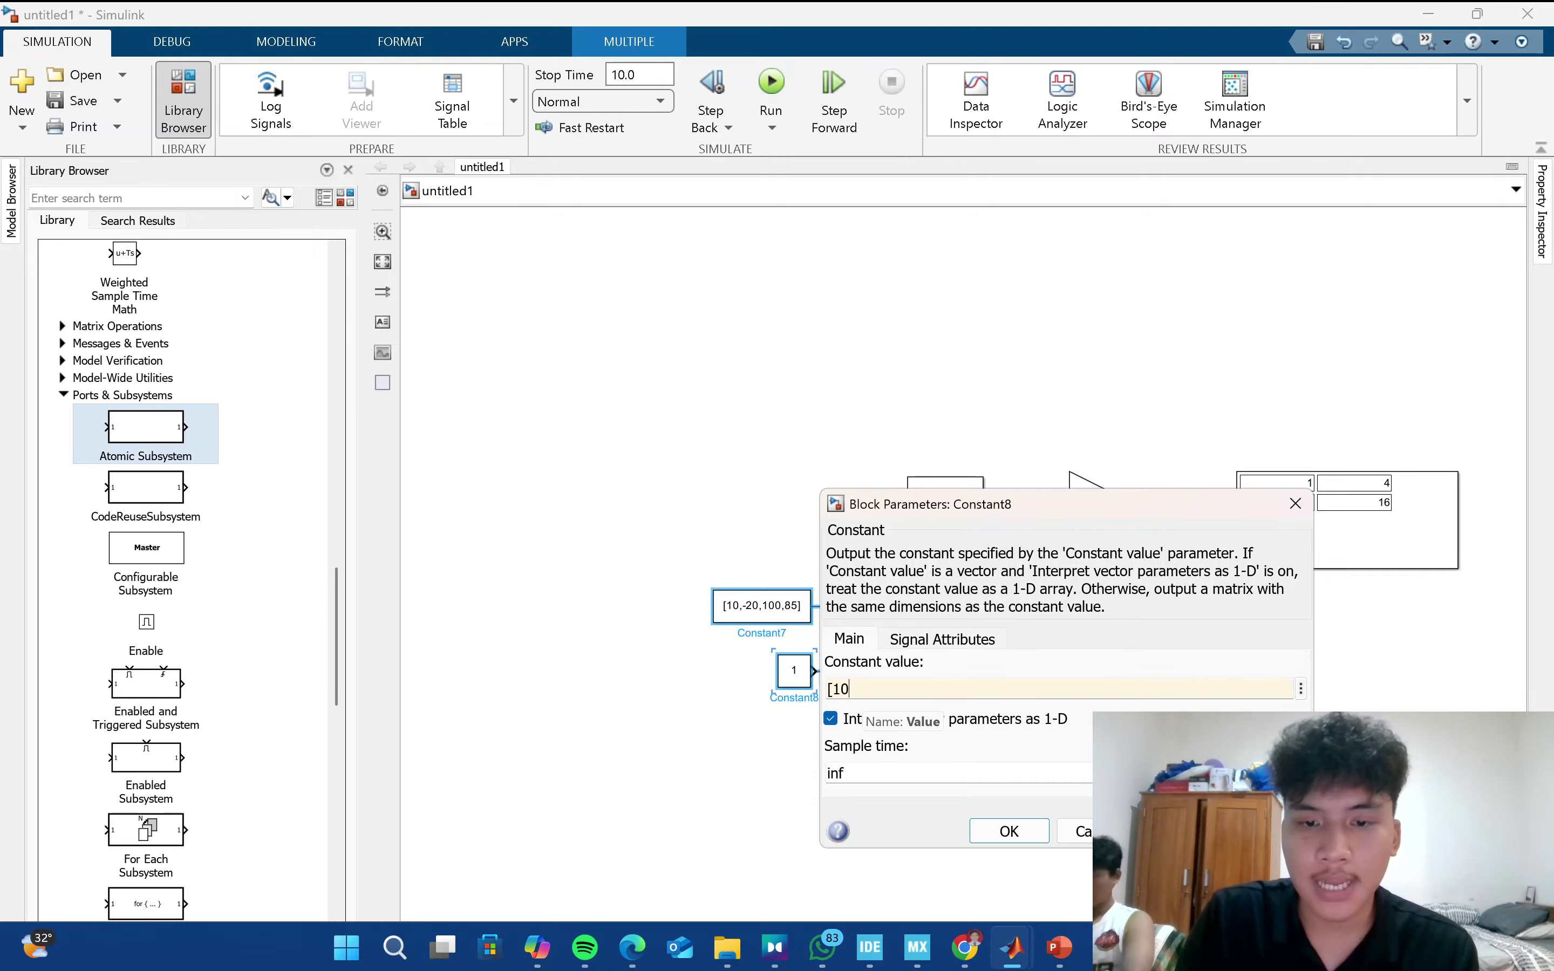
pyautogui.write('00,')
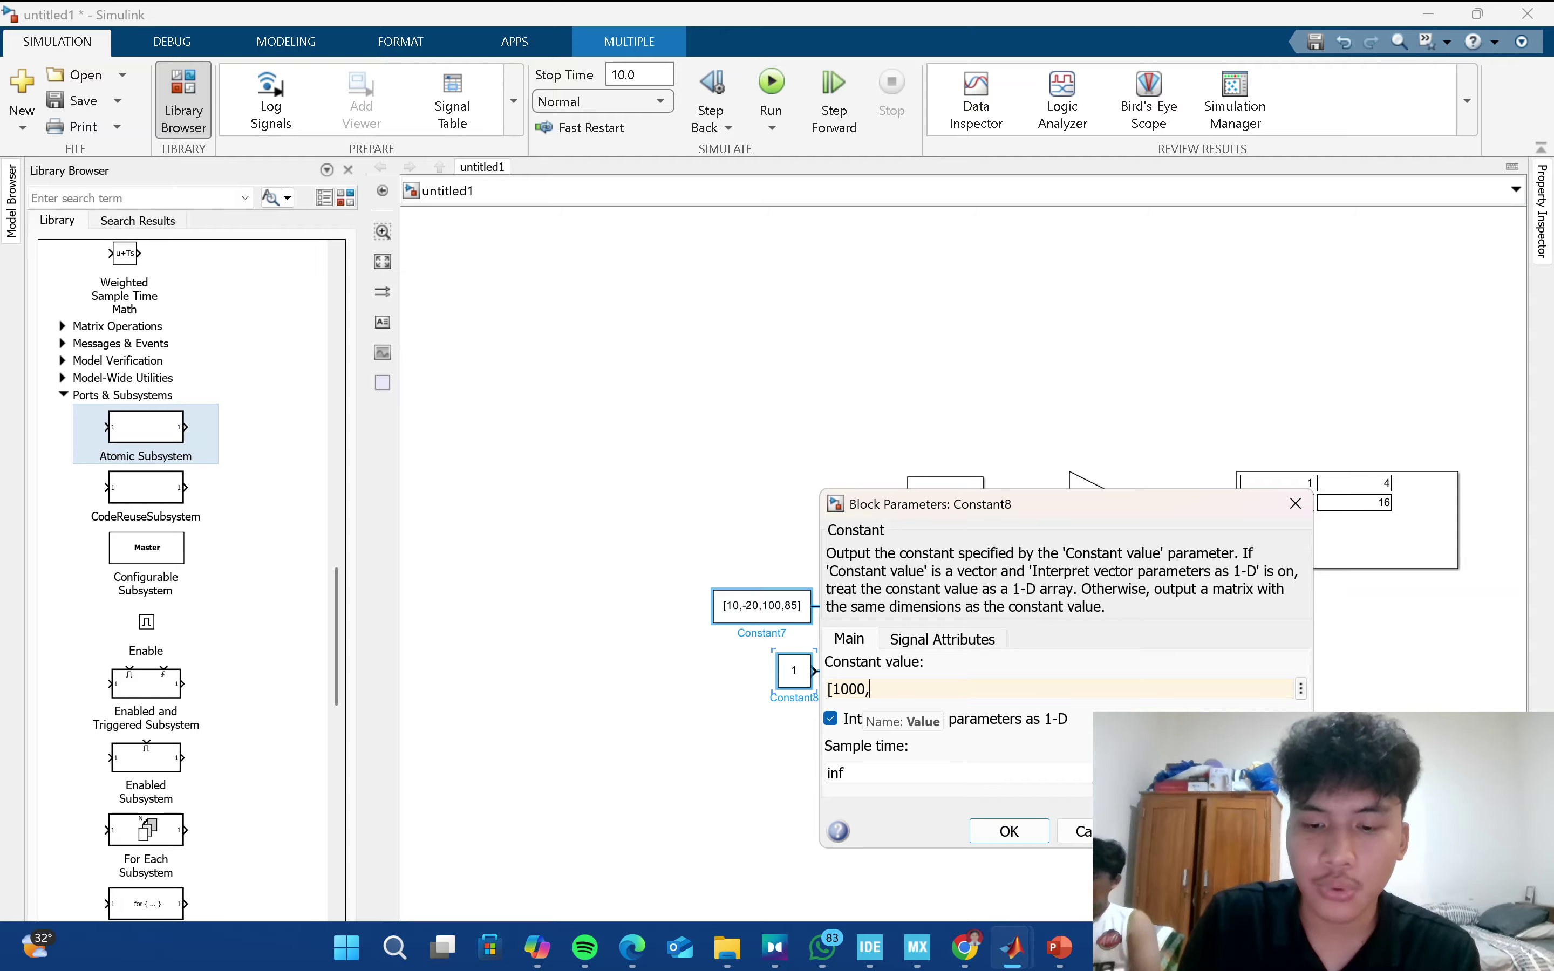
pyautogui.write('2000,-100,95')
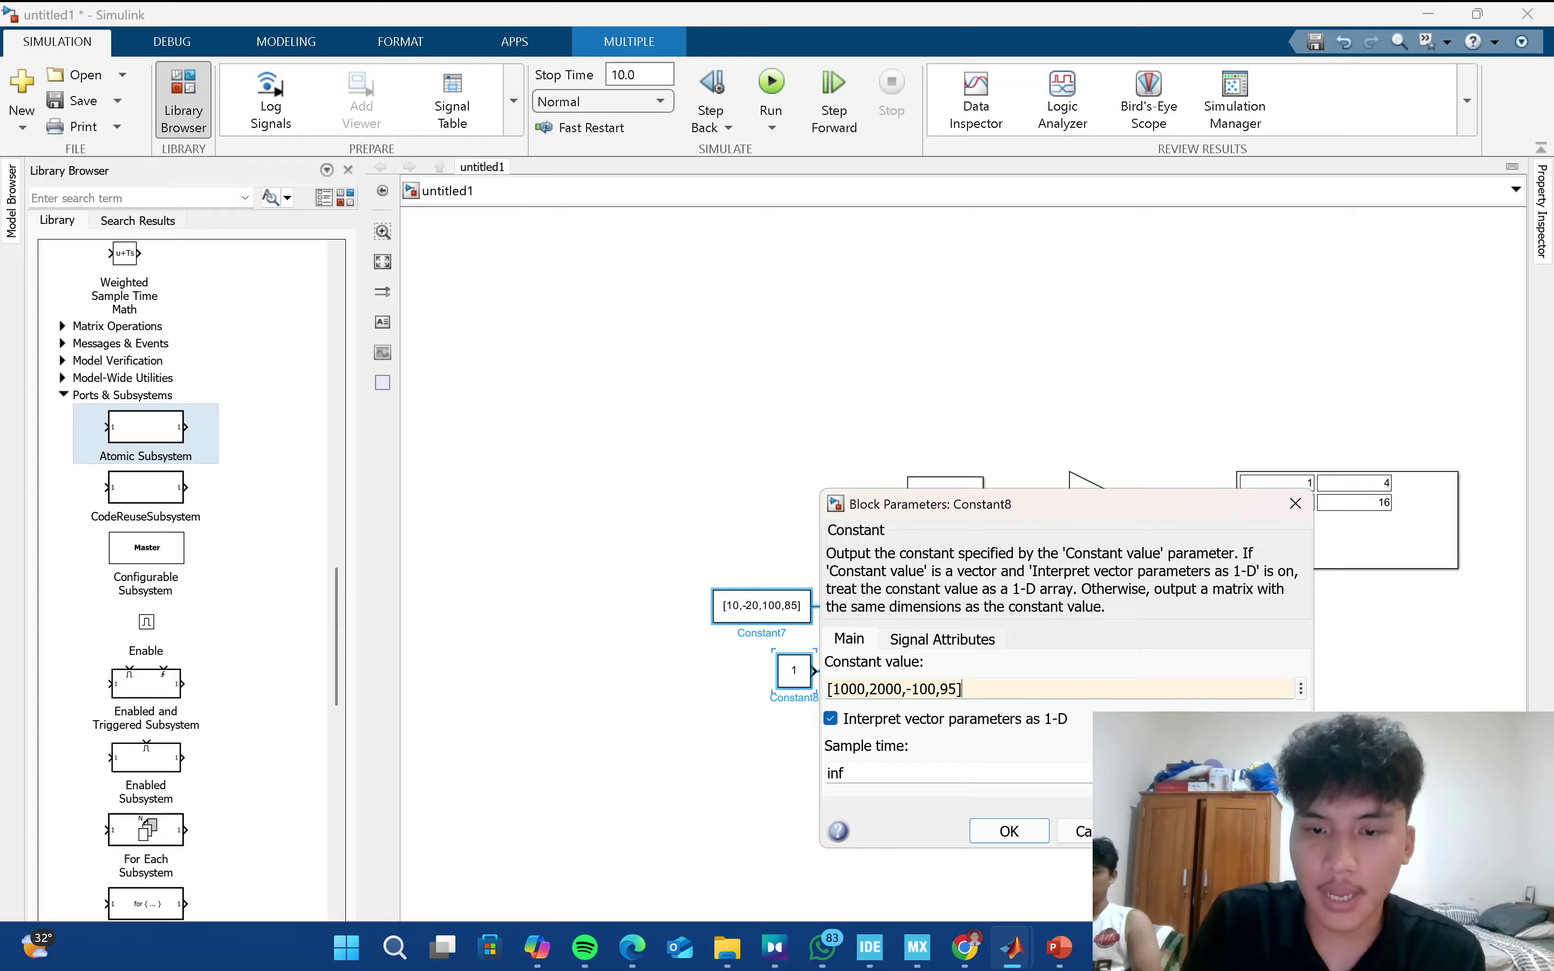
pyautogui.press('Return')
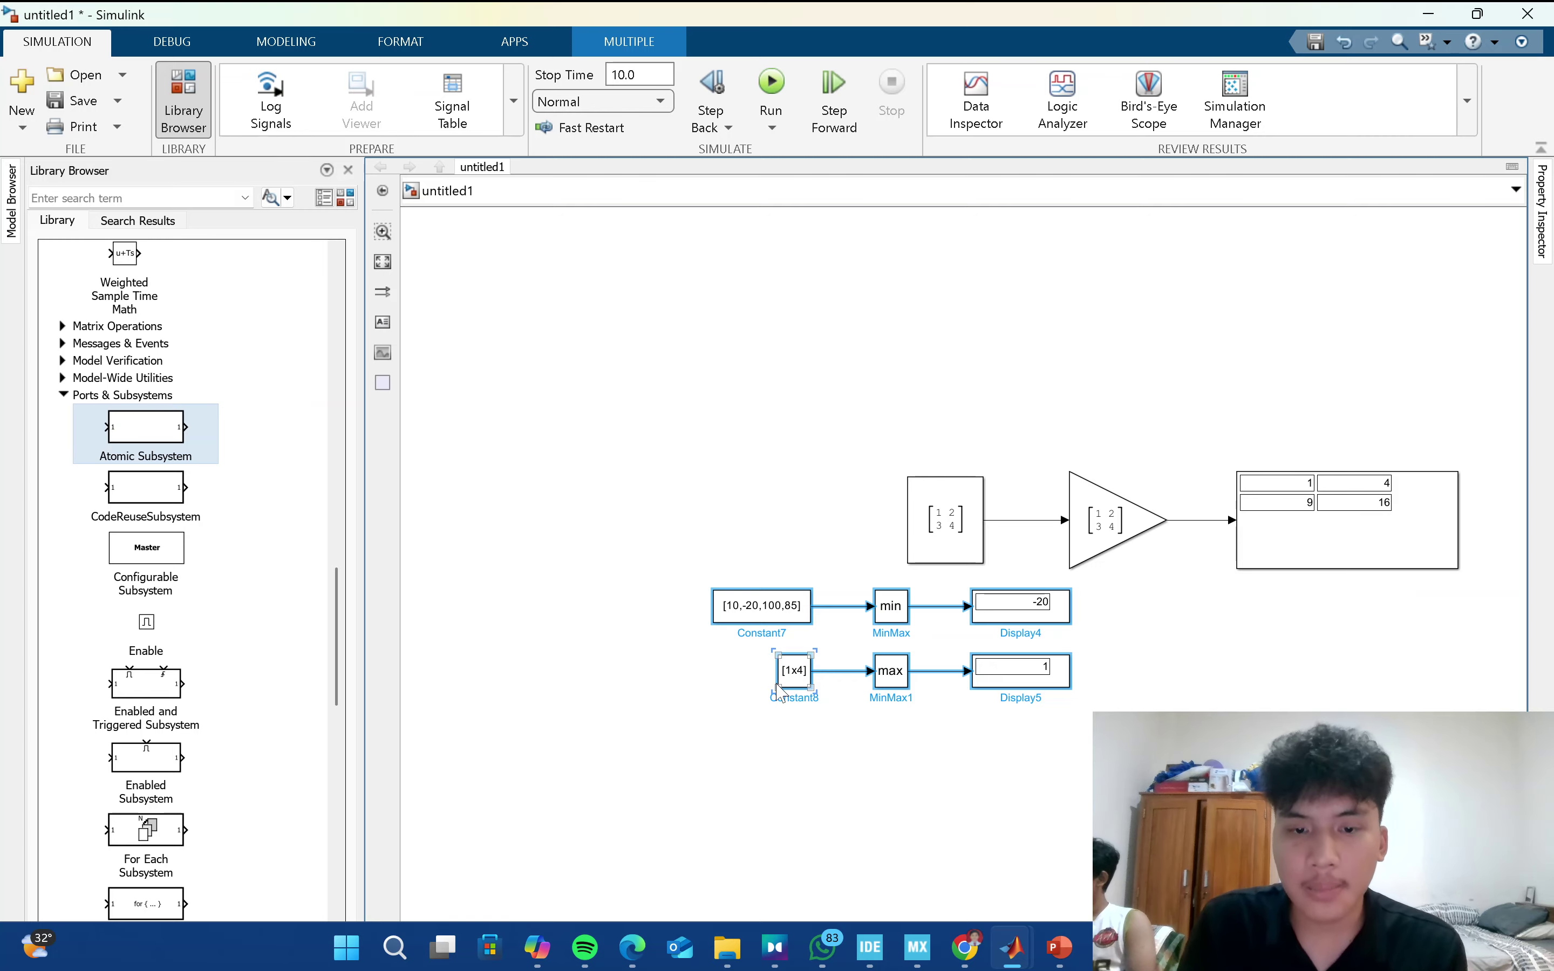
pyautogui.moveTo(773, 687); pyautogui.dragTo(651, 705)
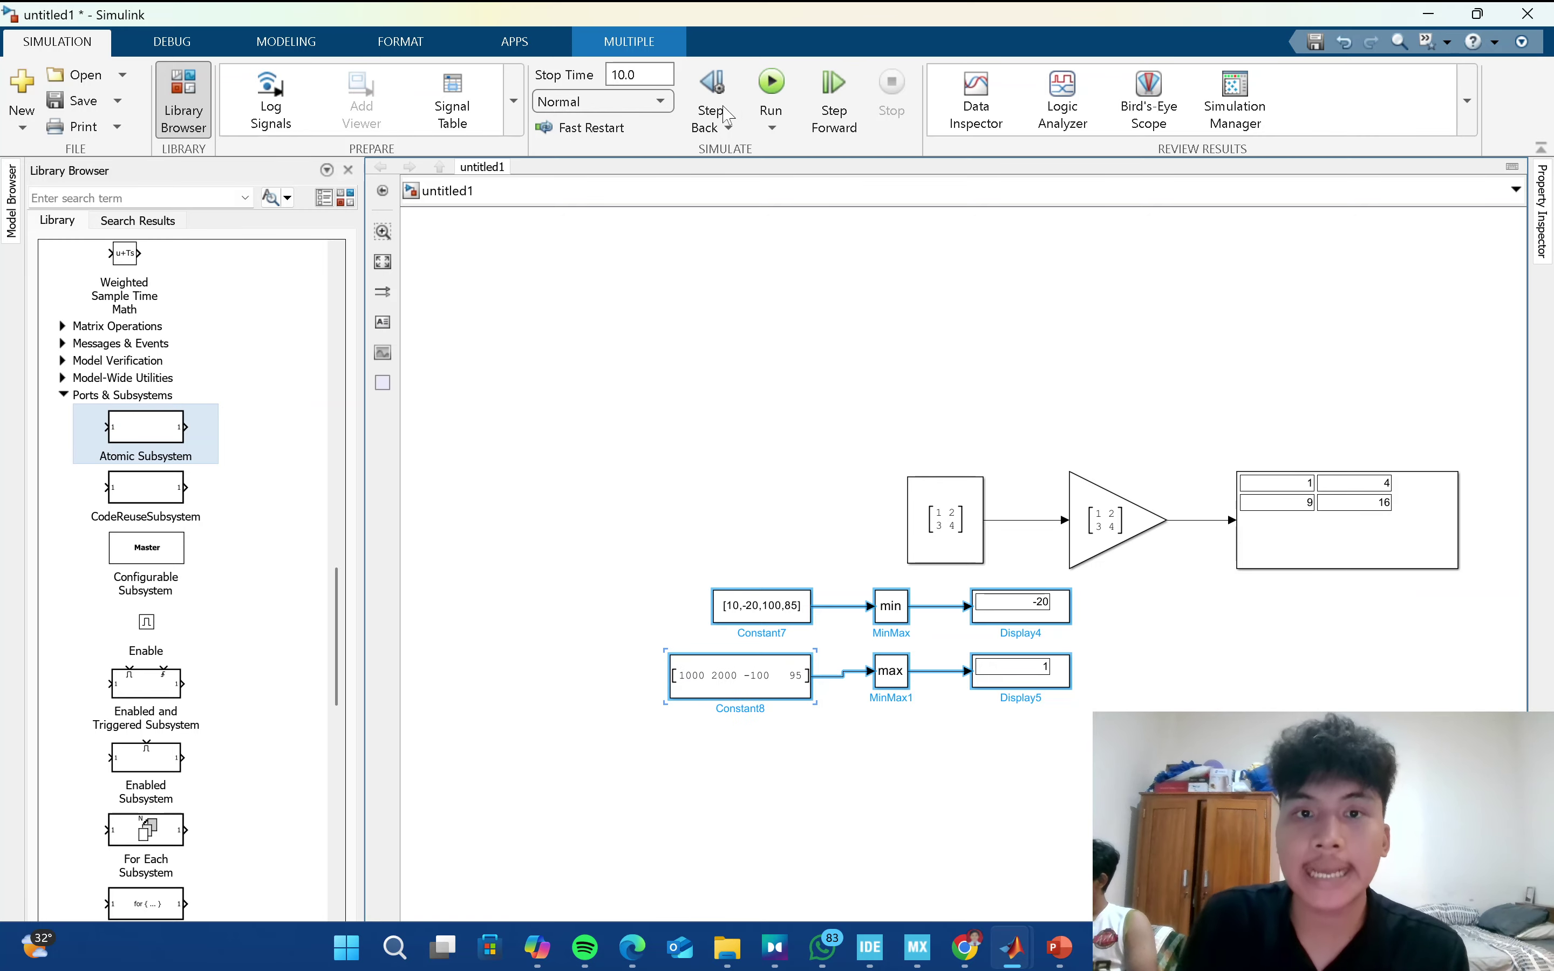
# Rerun the simulation to evaluate the max block on its new vector, and clear the block selection.
pyautogui.click(770, 82)
pyautogui.click(1086, 692)
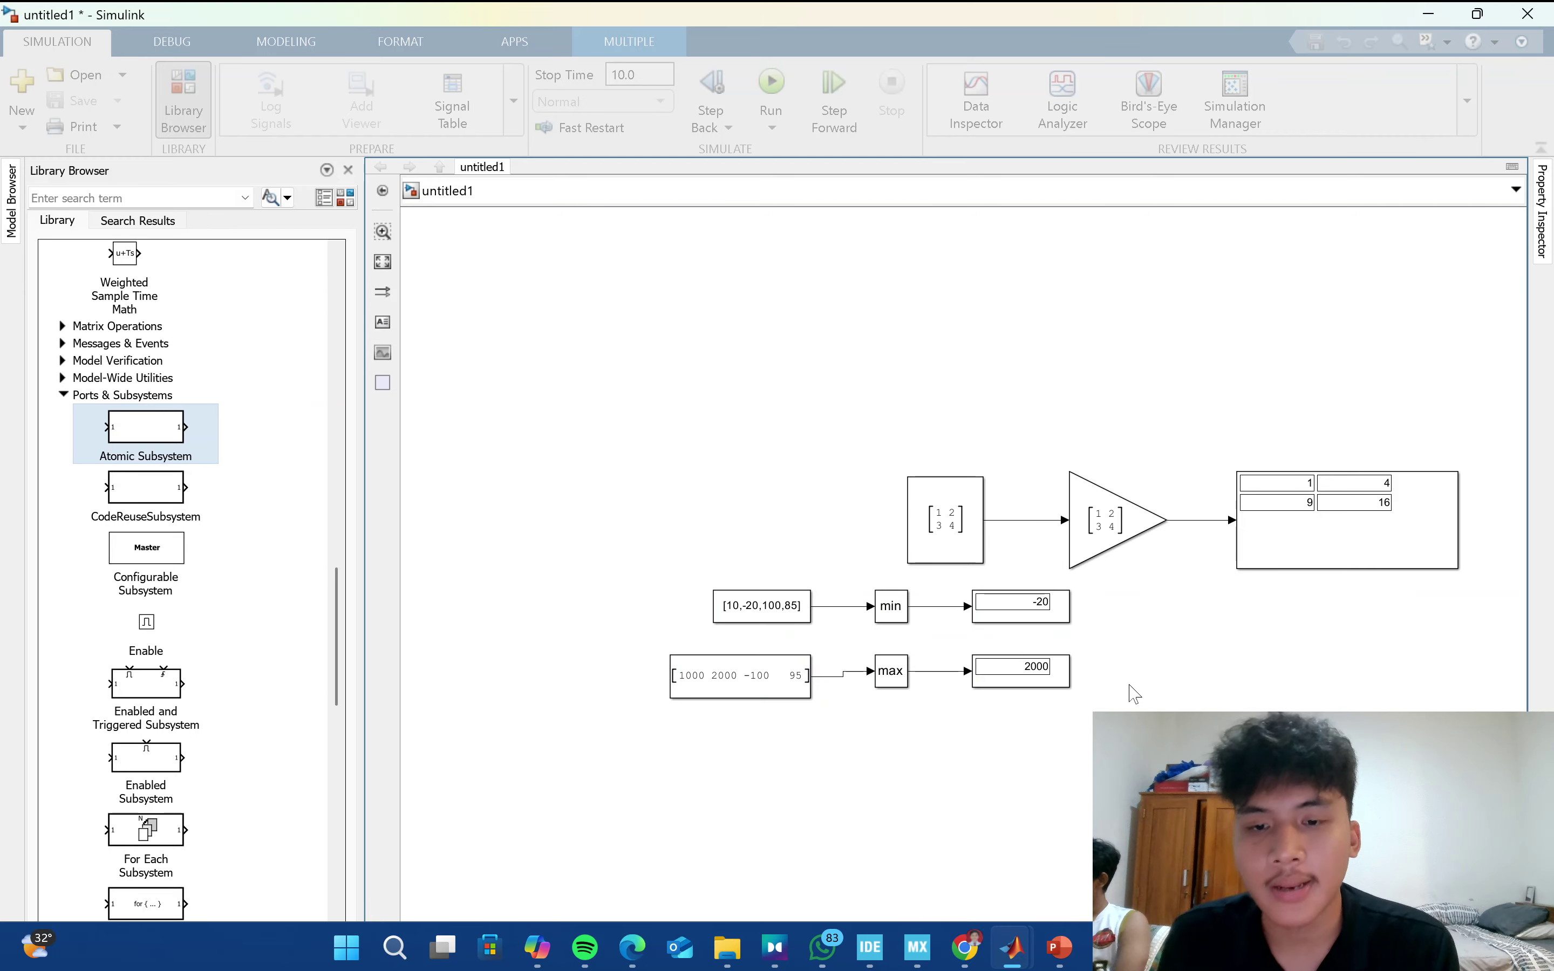
# Delete the matrix gain, min and max circuits from untitled1, leaving the canvas empty.
pyautogui.hotkey('alt', 'Tab')
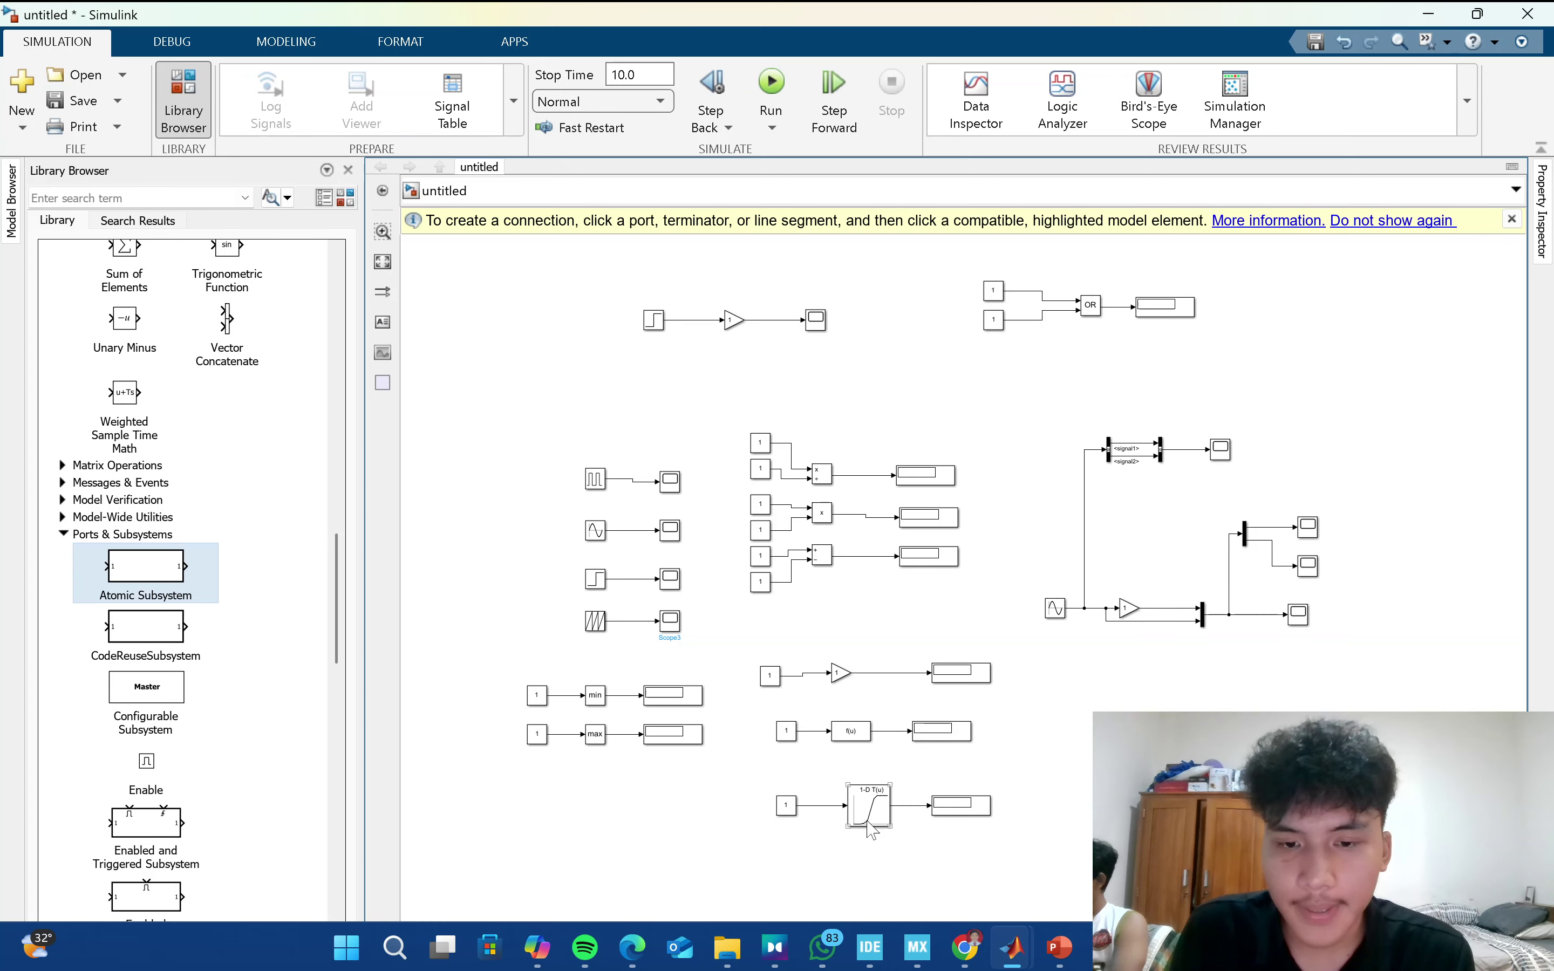
pyautogui.hotkey('alt', 'Tab')
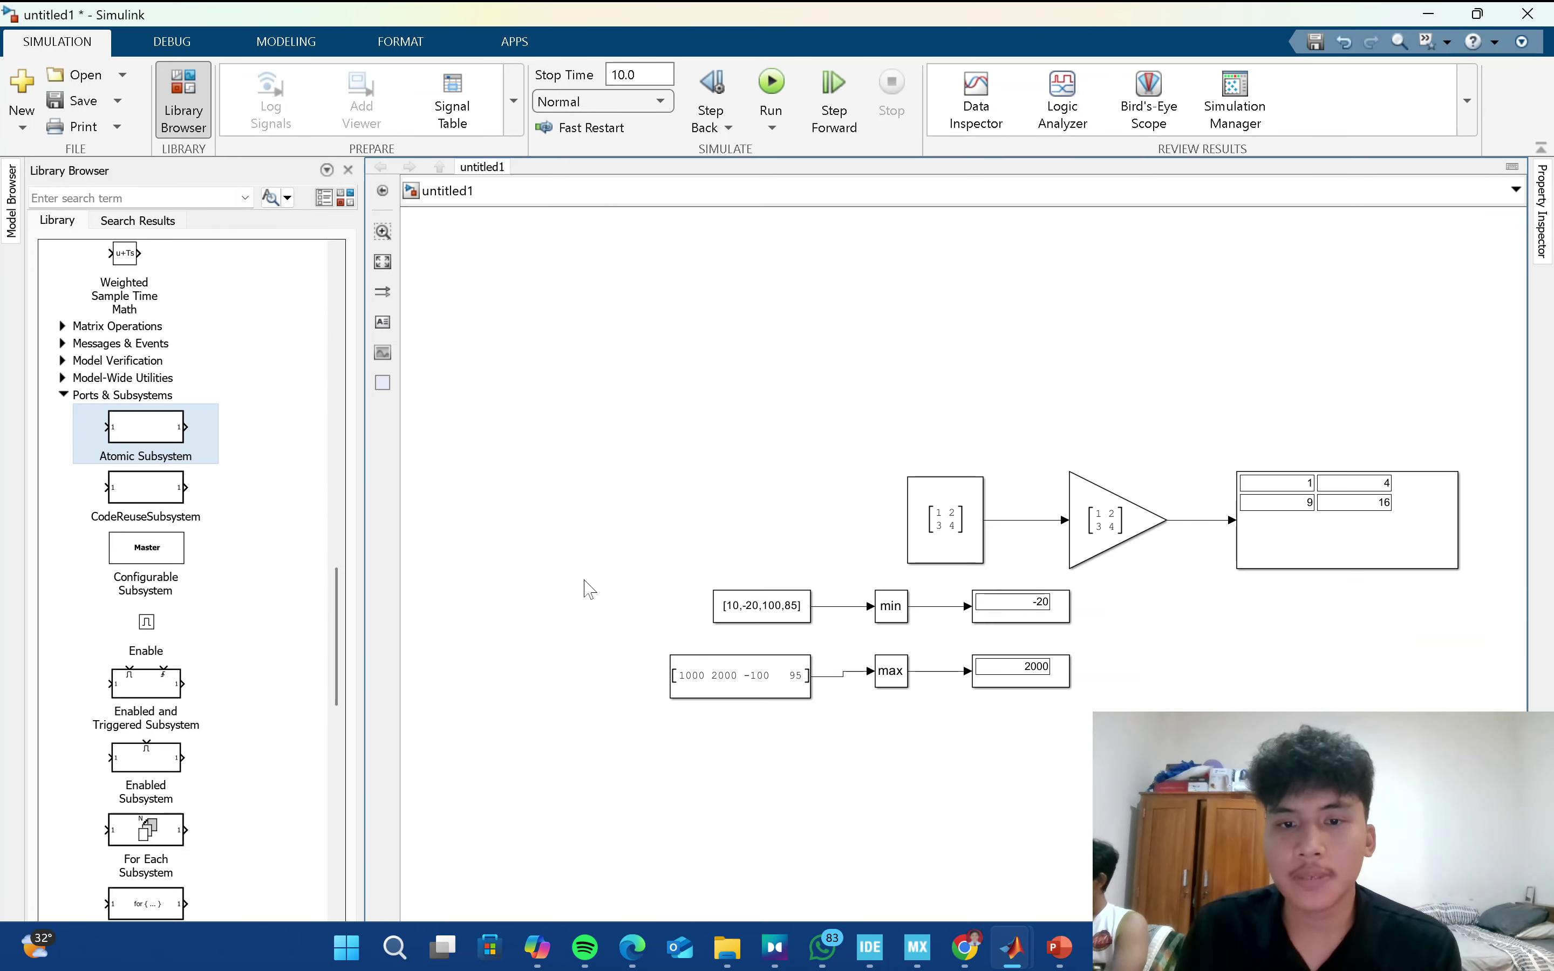
pyautogui.moveTo(574, 347); pyautogui.dragTo(1405, 793)
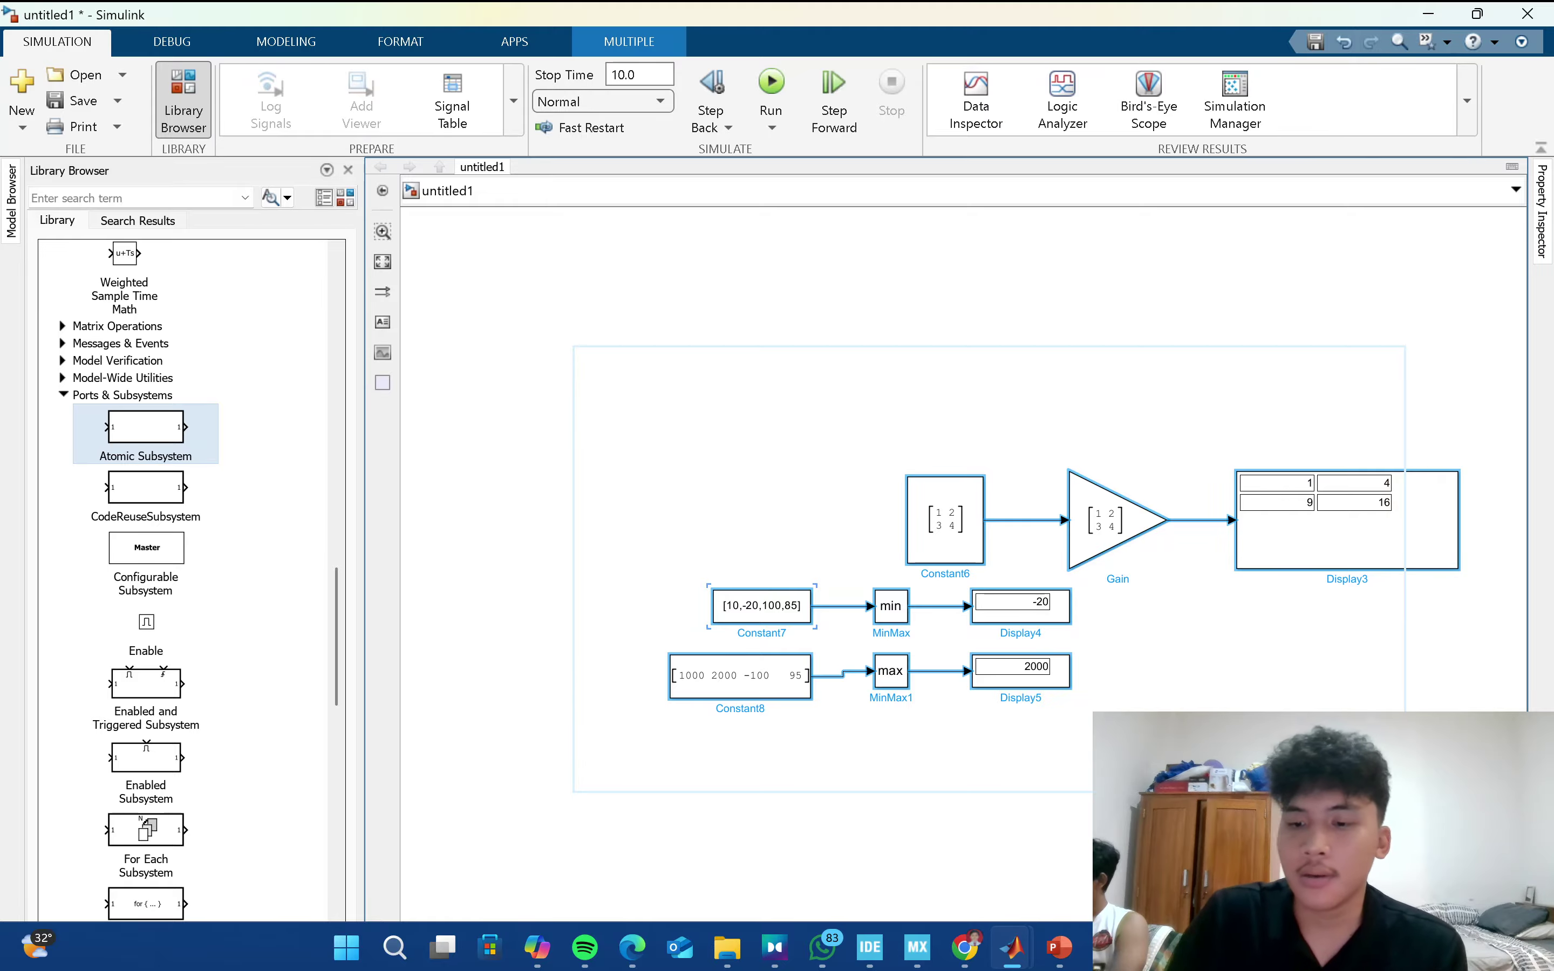
pyautogui.press('Delete')
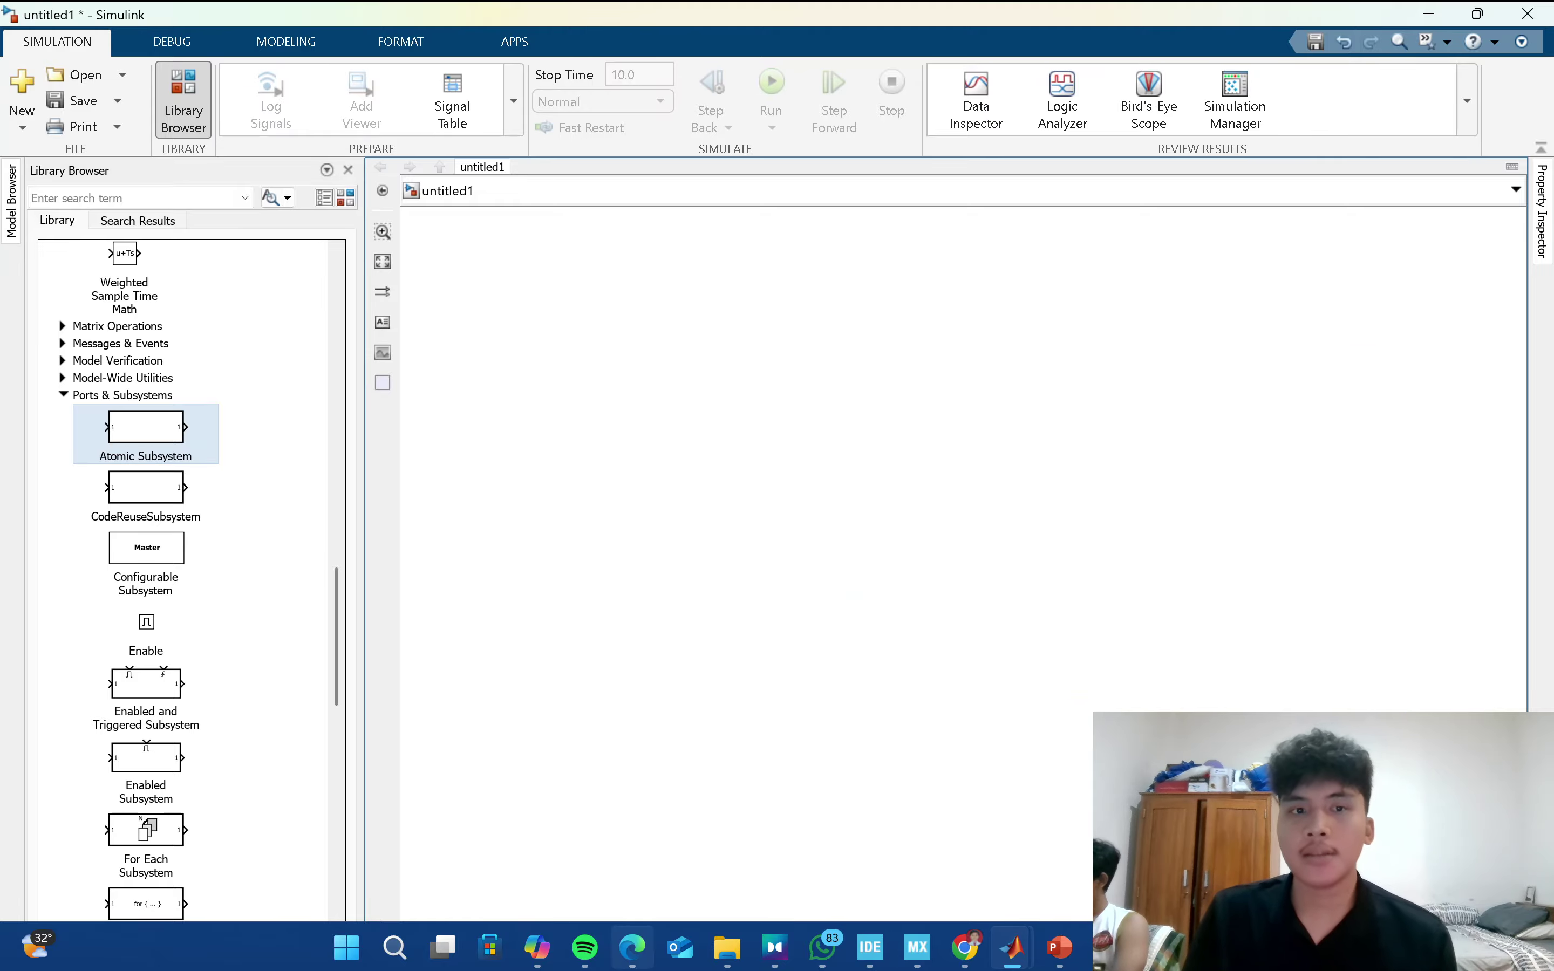
pyautogui.moveTo(632, 947)
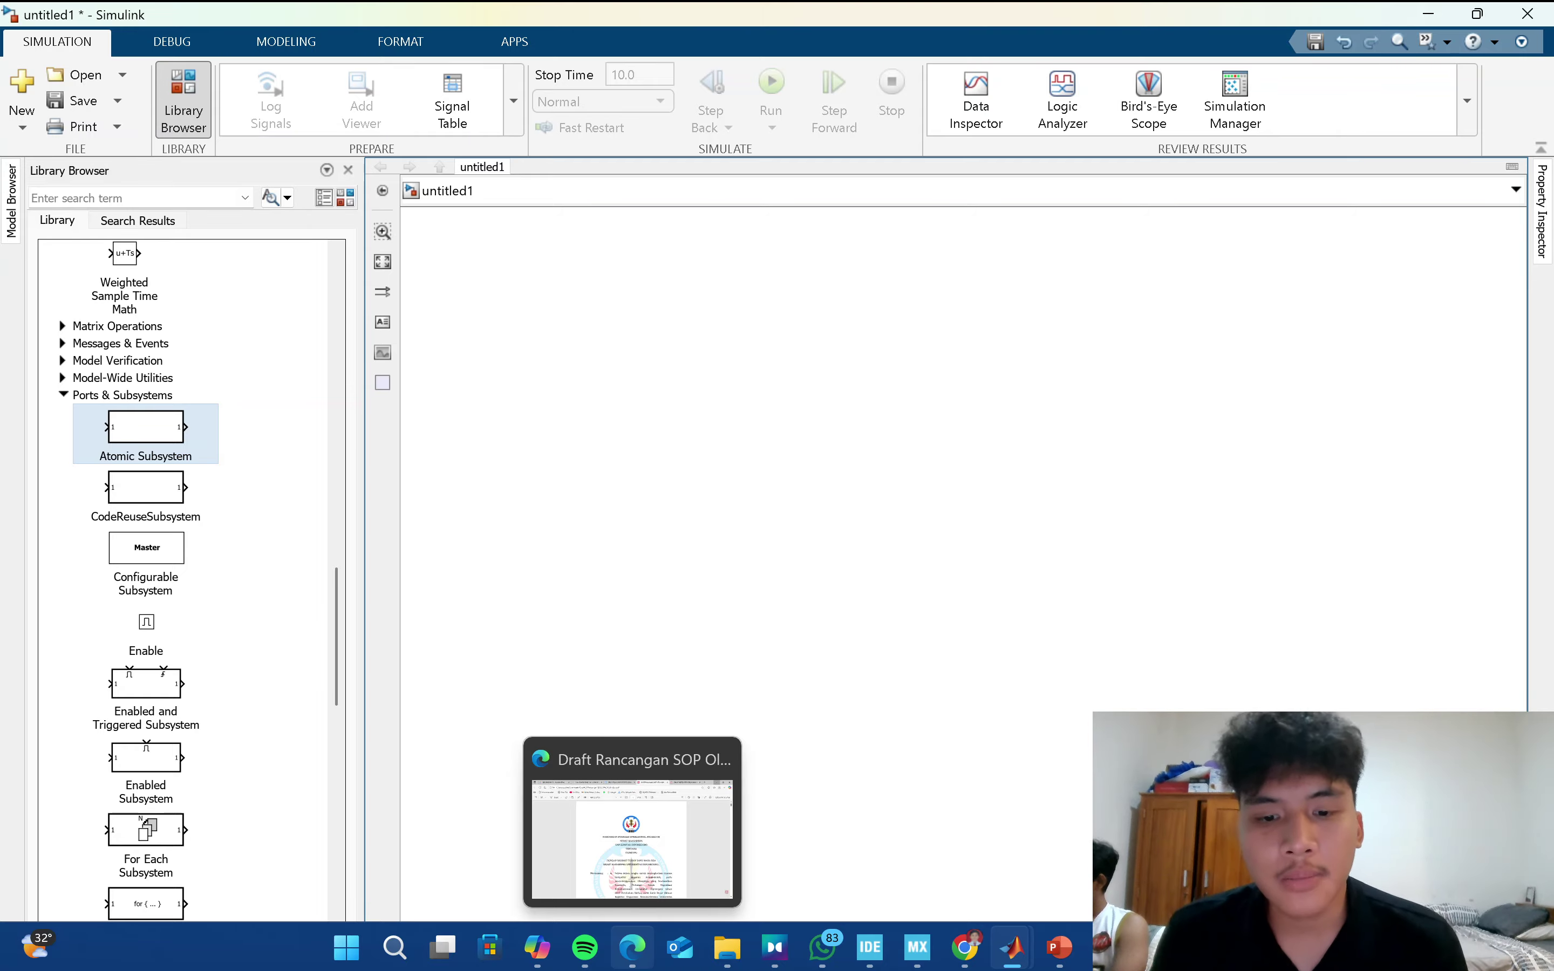